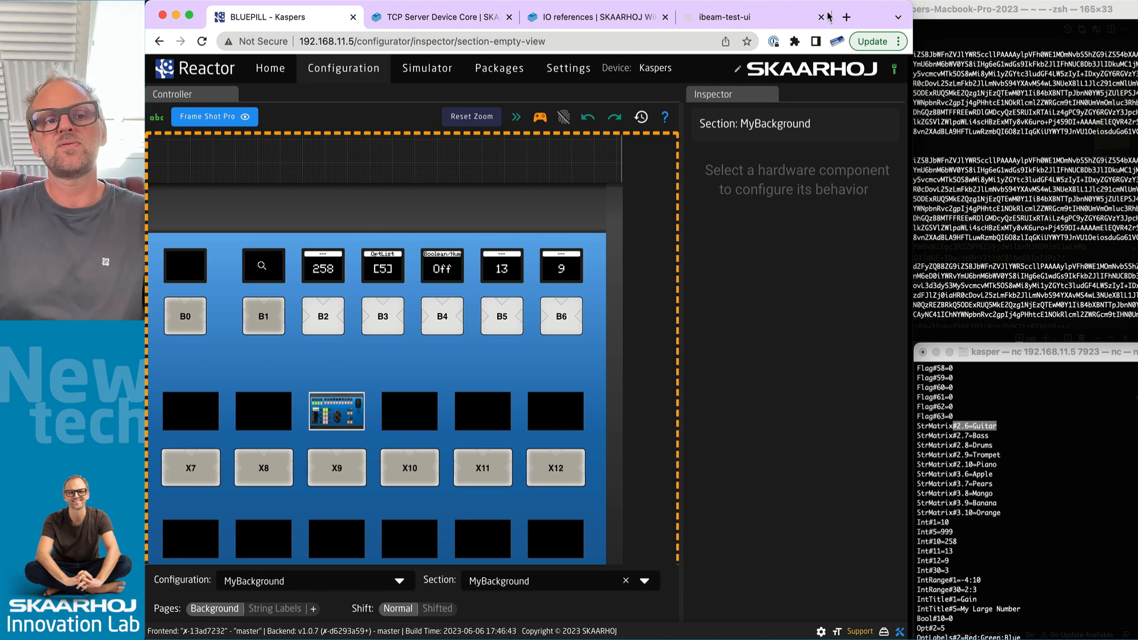
Move the terminal window containing the base64 image output clear of the browser window.
{"action": "scroll", "coordinate": [369, 277], "scroll_direction": "up", "scroll_amount": 2}
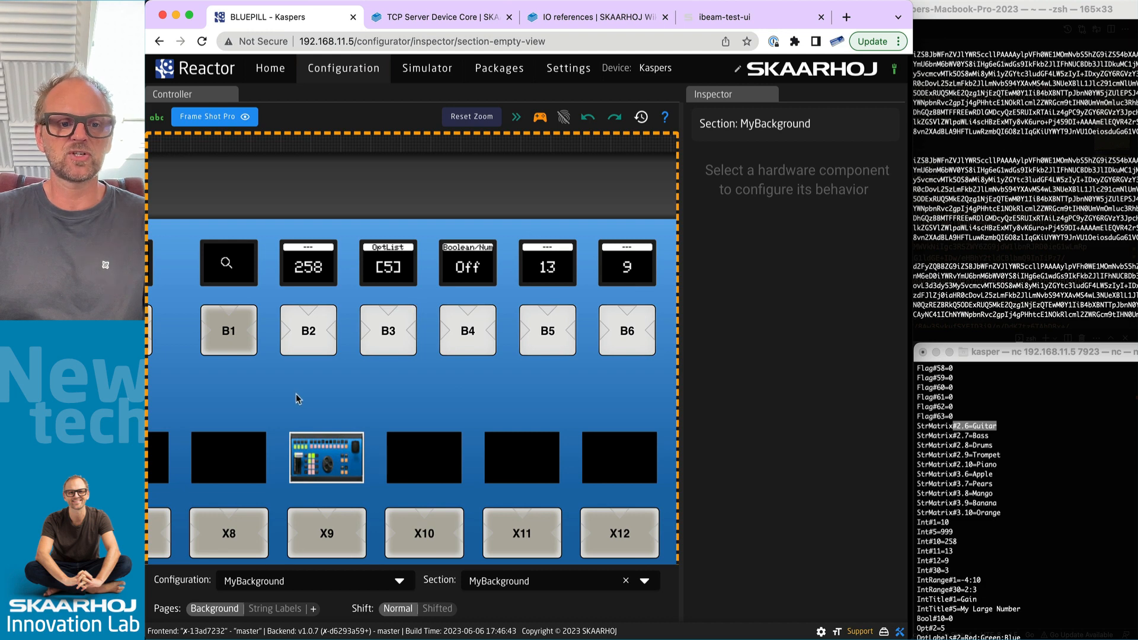
{"action": "scroll", "coordinate": [296, 396], "scroll_direction": "up", "scroll_amount": 3}
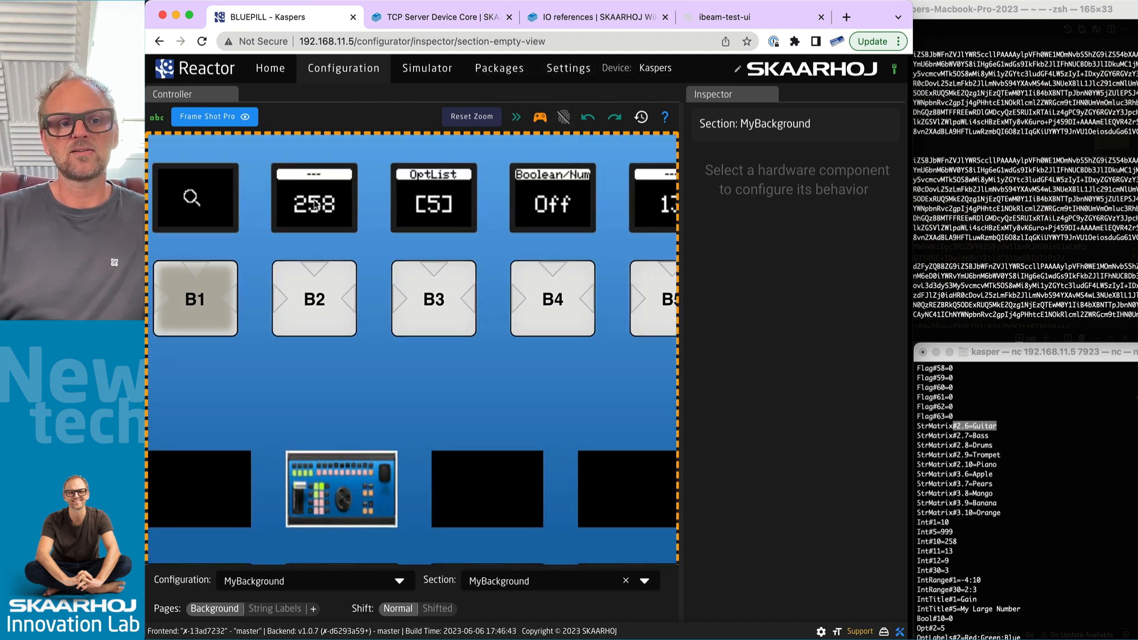
{"action": "left_click", "coordinate": [986, 145]}
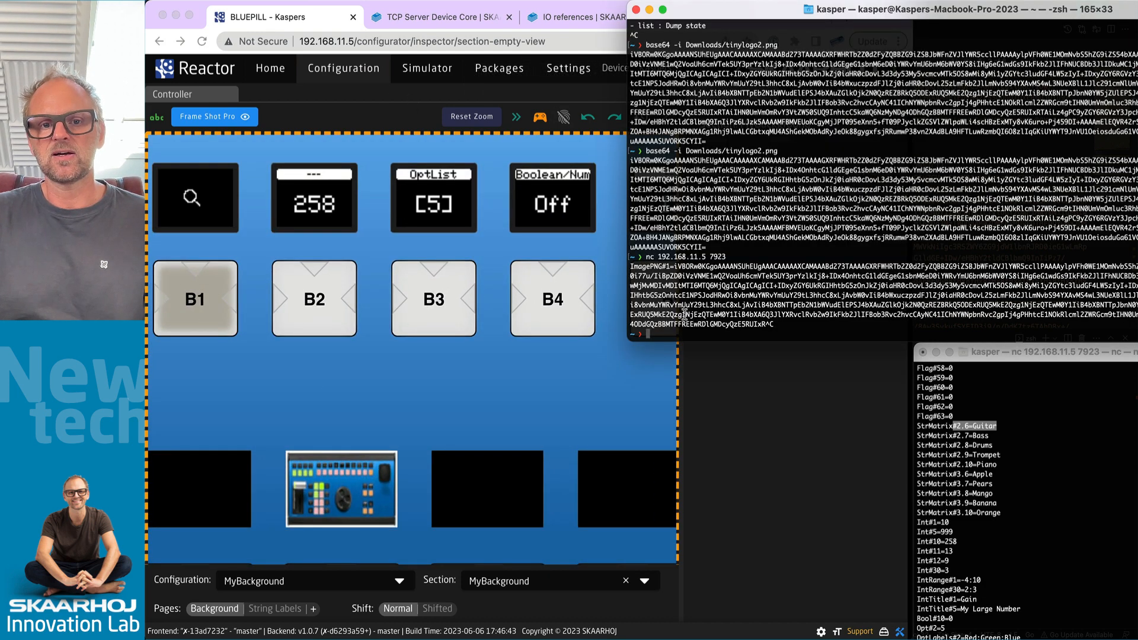
{"action": "left_click_drag", "start_coordinate": [630, 267], "coordinate": [770, 315]}
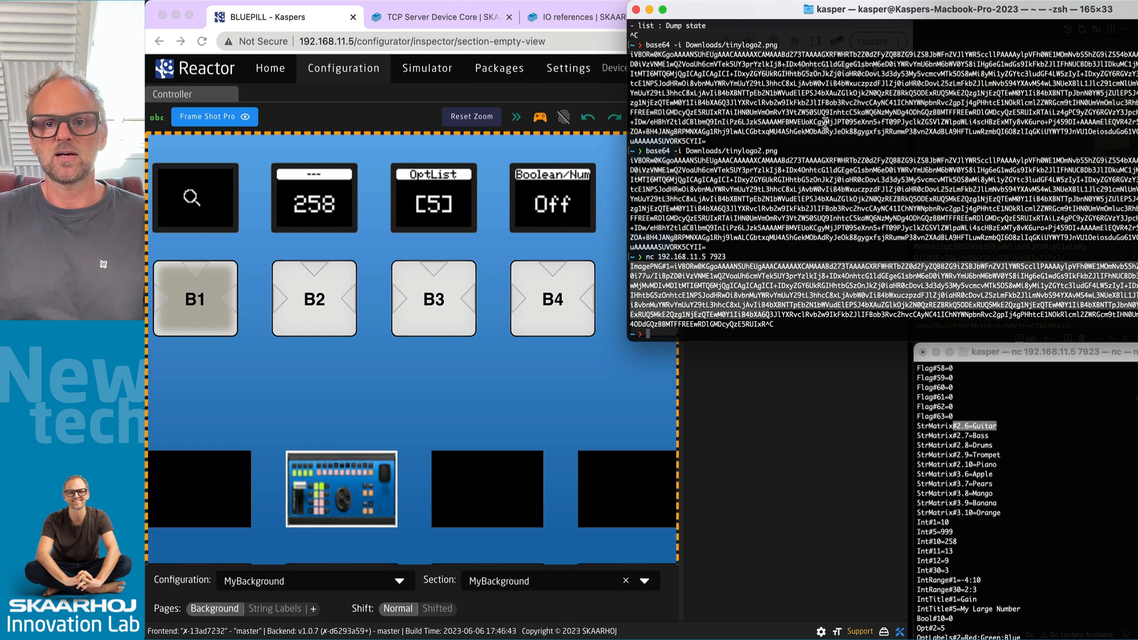
{"action": "left_click_drag", "start_coordinate": [732, 16], "coordinate": [1013, 7]}
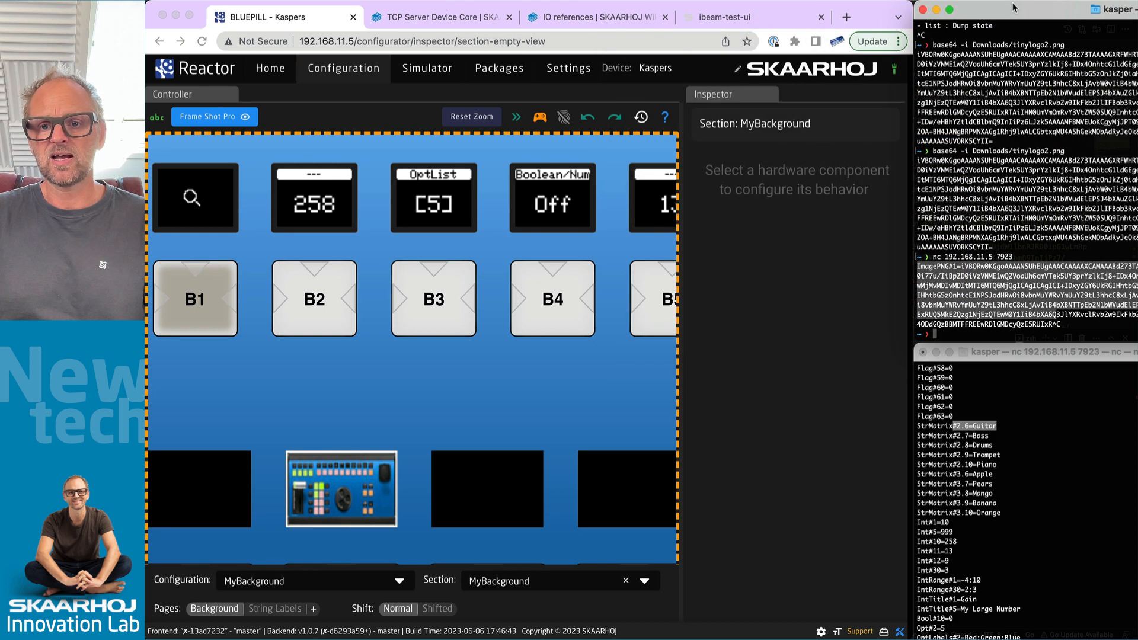
Dump the TCP server's state with the list command in the netcat session and review the integer values.
{"action": "left_click", "coordinate": [1028, 357]}
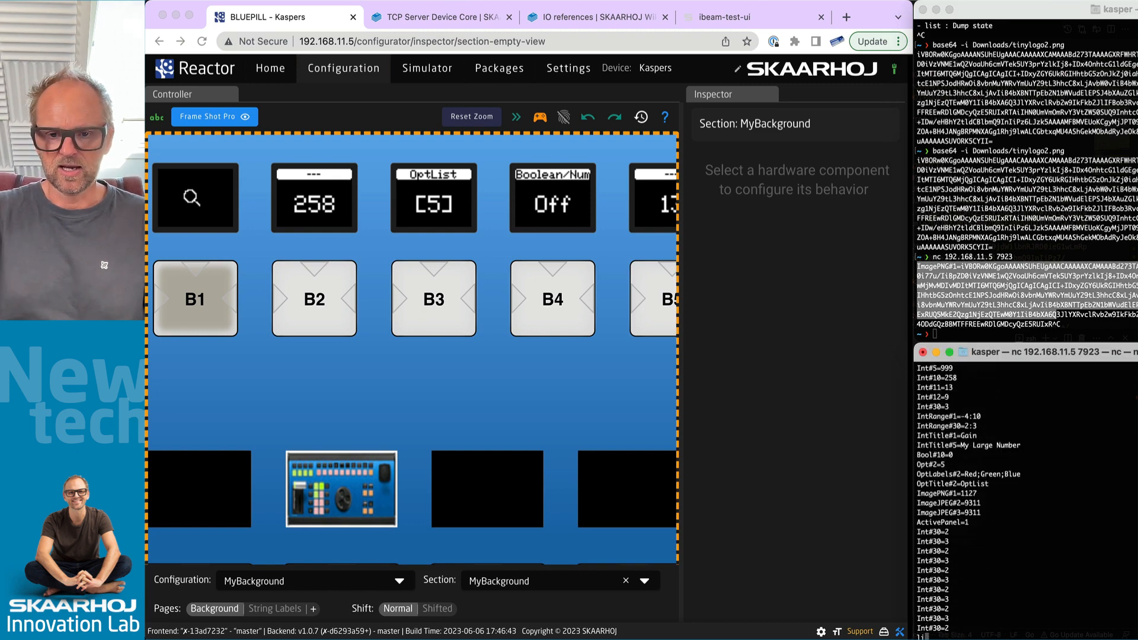
{"action": "scroll", "coordinate": [1002, 474], "scroll_direction": "up", "scroll_amount": 6}
{"action": "scroll", "coordinate": [988, 495], "scroll_direction": "down", "scroll_amount": 3}
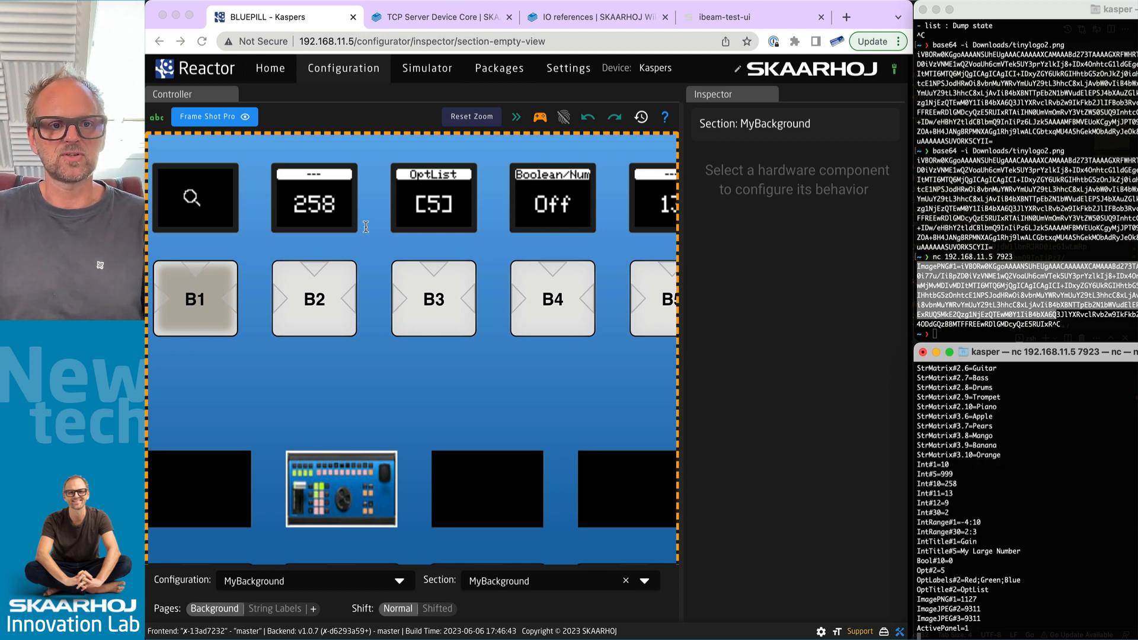
{"action": "left_click", "coordinate": [296, 205]}
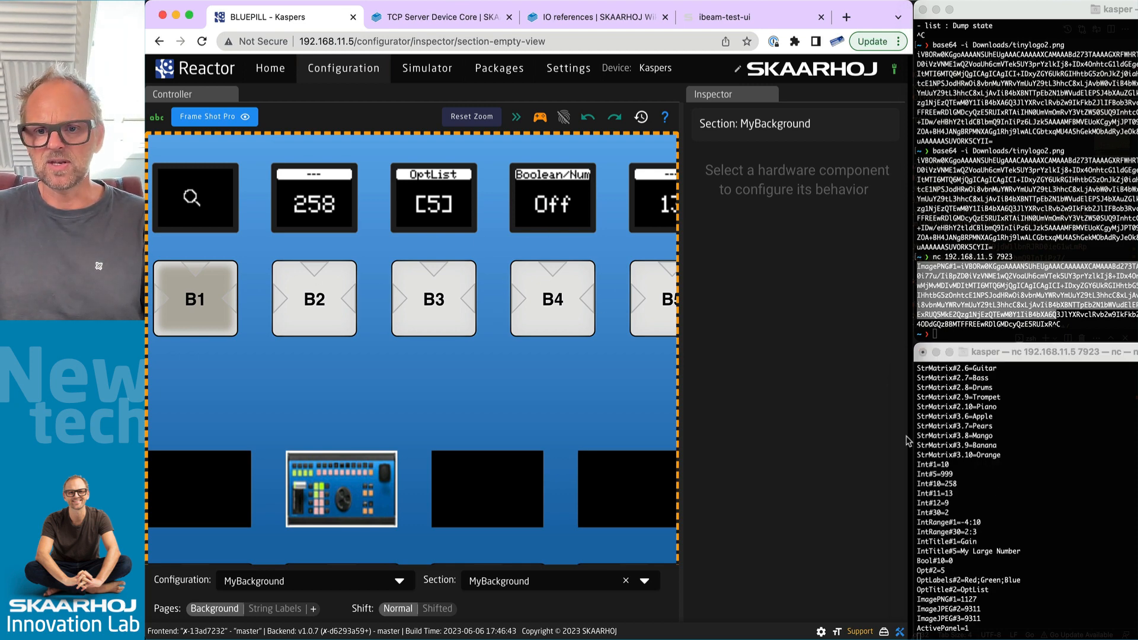
Copy the Int#10 entry in the netcat session and send it back as Int#10=111.
{"action": "left_click_drag", "start_coordinate": [957, 485], "coordinate": [916, 485]}
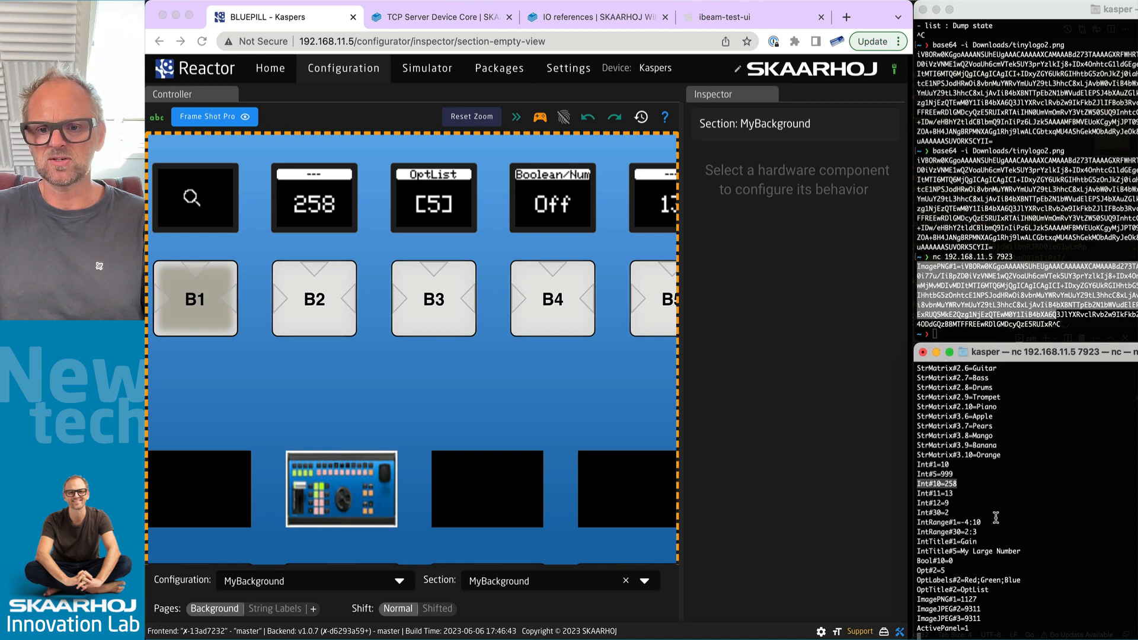
{"action": "key", "text": "super+c"}
{"action": "key", "text": "super+v"}
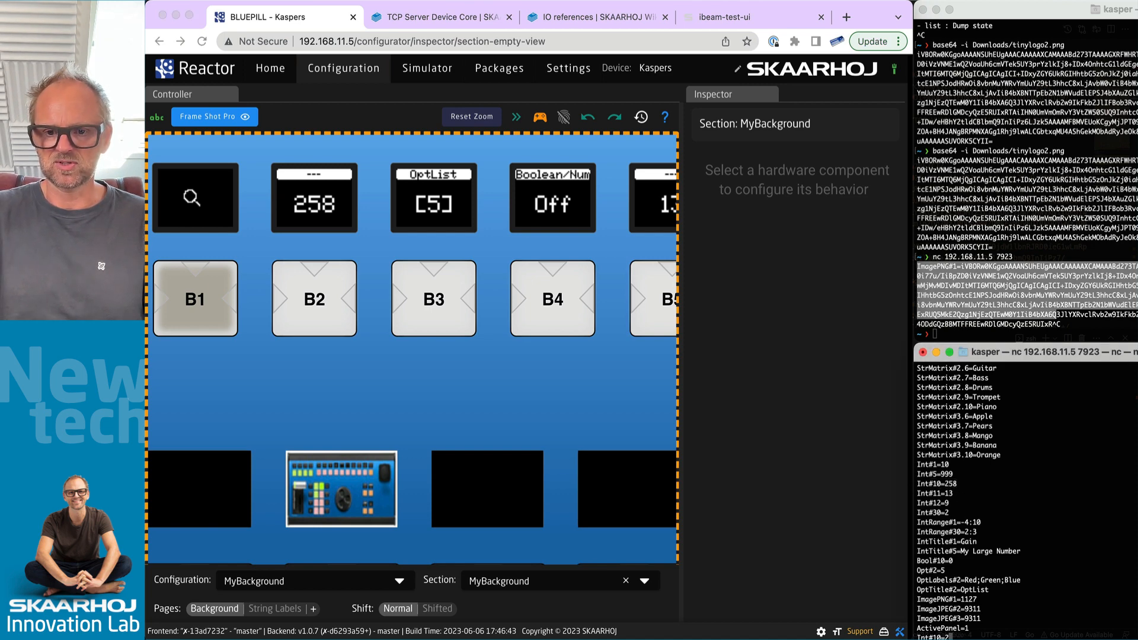
{"action": "type", "text": "111"}
{"action": "key", "text": "Return"}
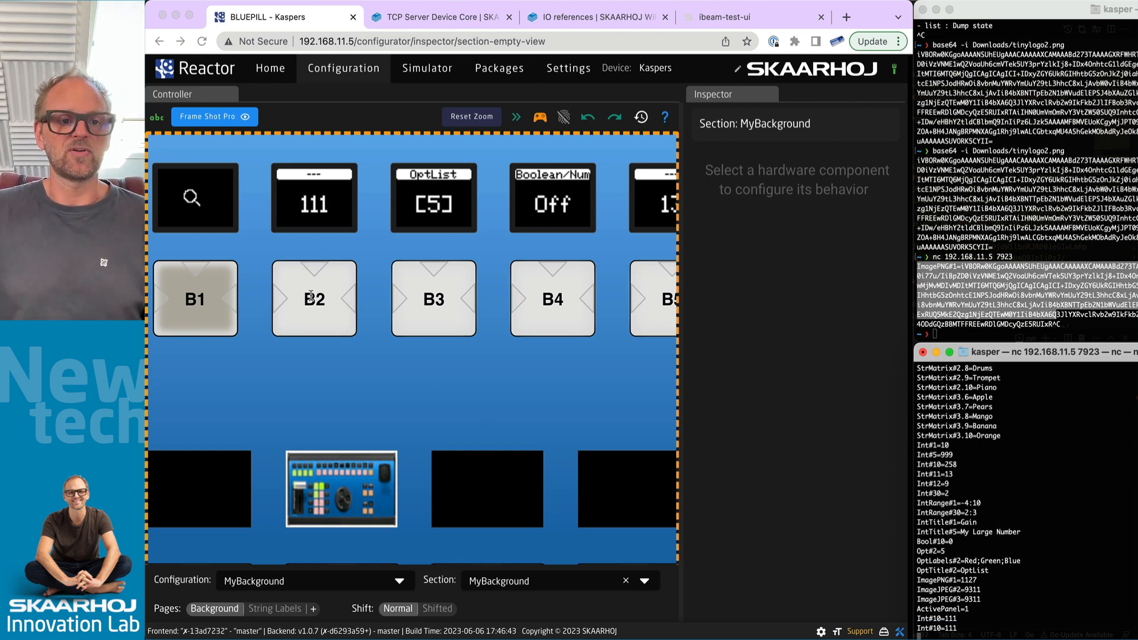
On simulated button B2, step the integer up to 115 and back down to 112, checking the netcat output.
{"action": "left_click", "coordinate": [313, 314]}
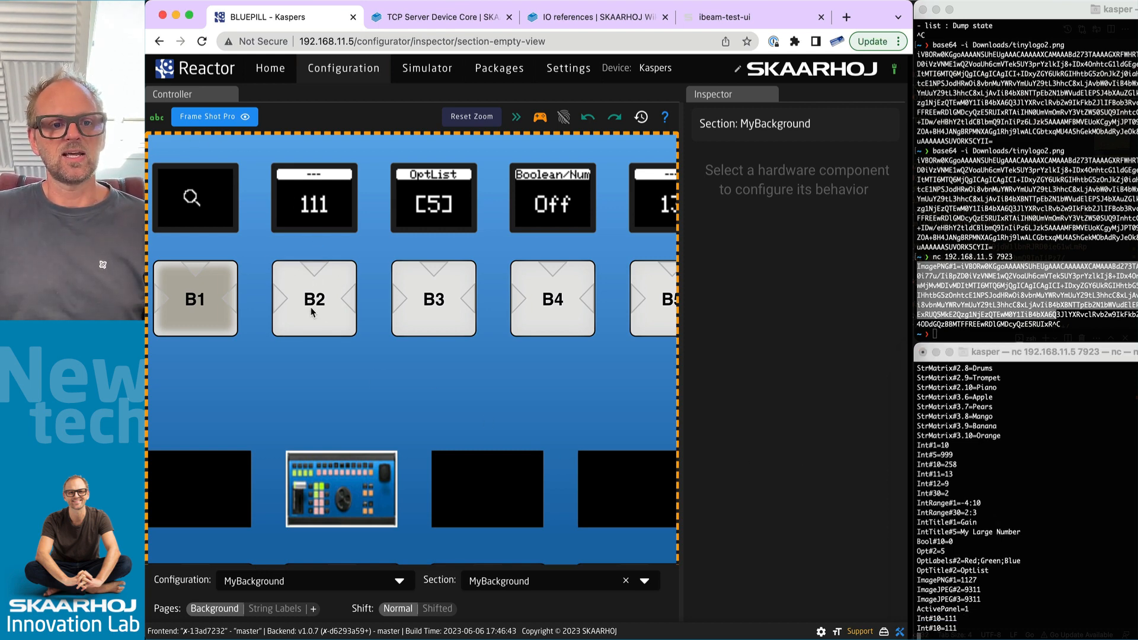
{"action": "left_click", "coordinate": [349, 300]}
{"action": "left_click", "coordinate": [349, 300]}
{"action": "left_click", "coordinate": [349, 301]}
{"action": "left_click", "coordinate": [349, 300]}
{"action": "left_click", "coordinate": [279, 300]}
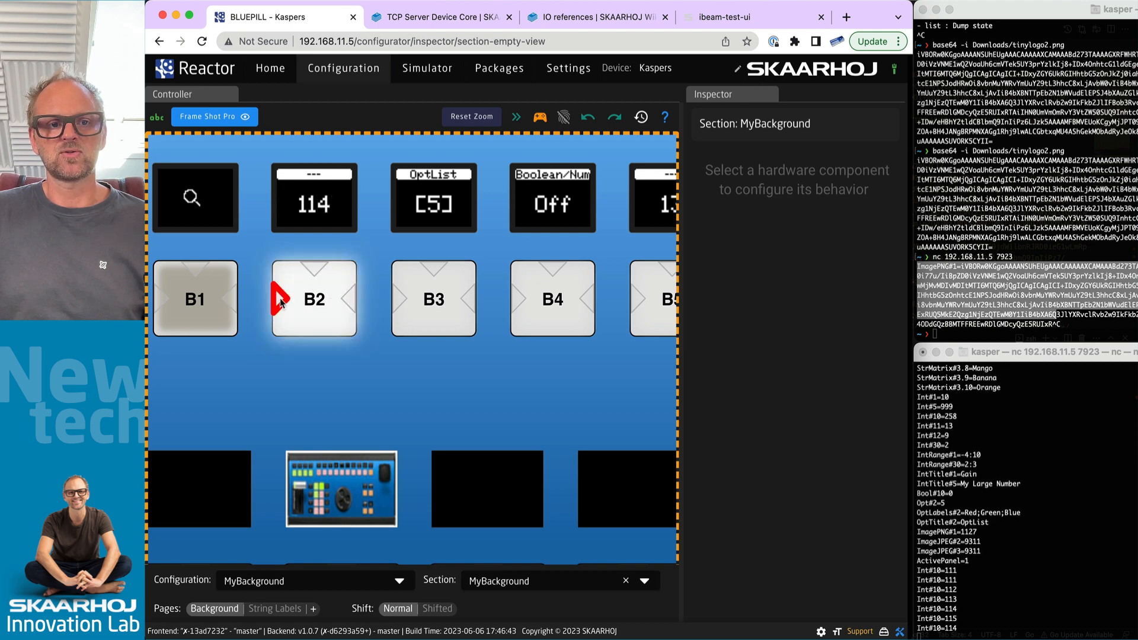
{"action": "left_click", "coordinate": [279, 301]}
{"action": "left_click", "coordinate": [280, 300]}
{"action": "left_click", "coordinate": [964, 626]}
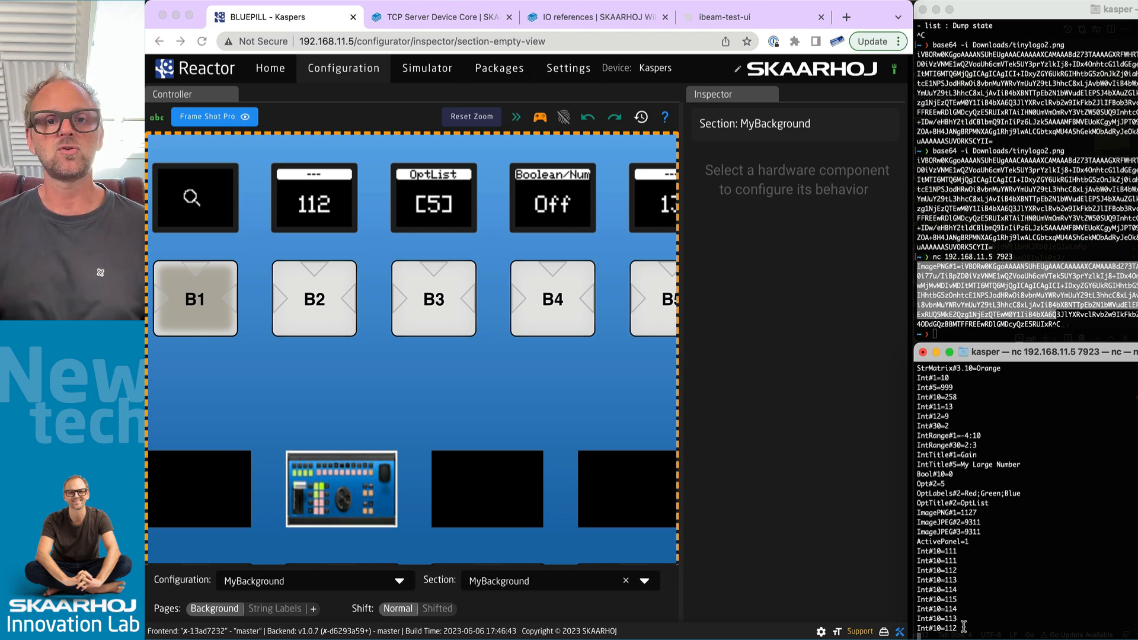
Add the discovered ATEM Mini at 192.168.10.70 to the project's devices from the Home page.
{"action": "left_click", "coordinate": [278, 62]}
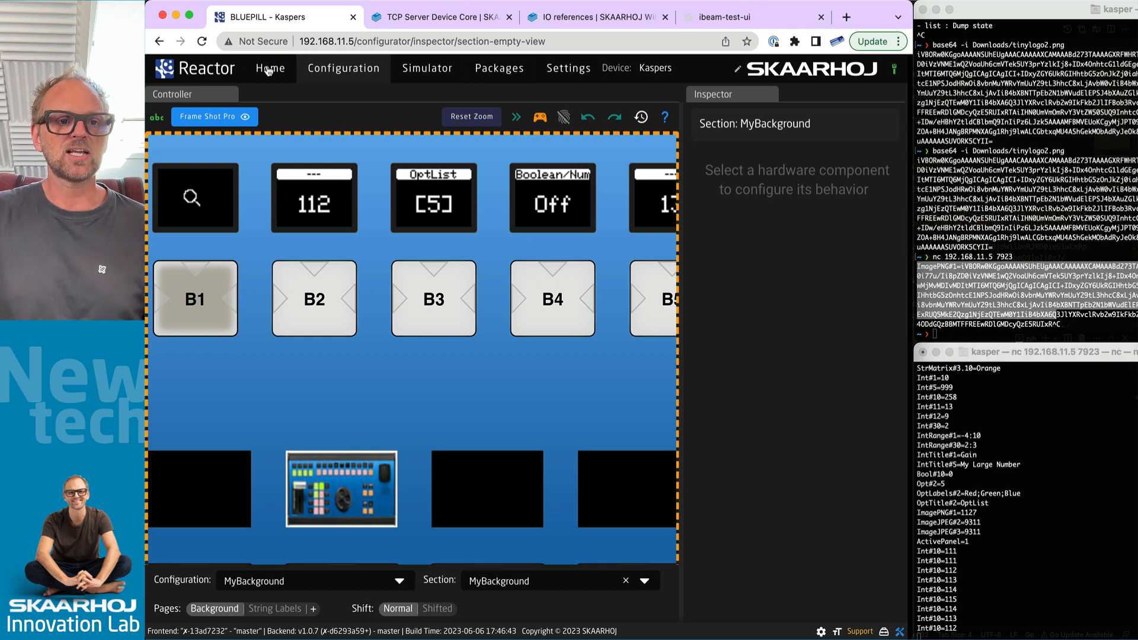
{"action": "left_click", "coordinate": [273, 69]}
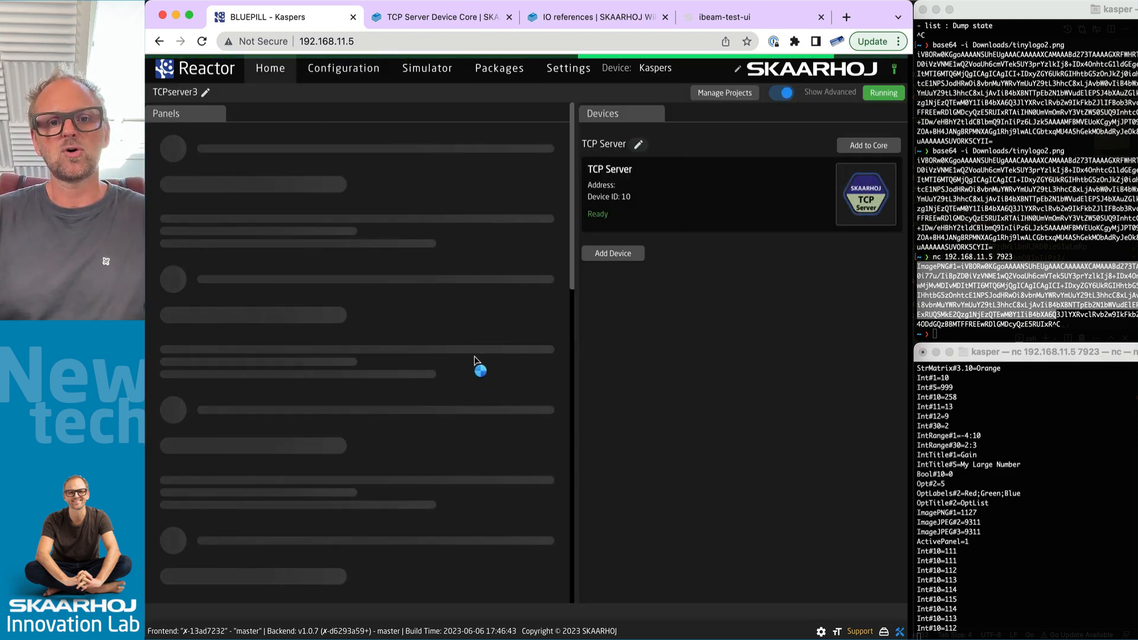
{"action": "left_click", "coordinate": [614, 259]}
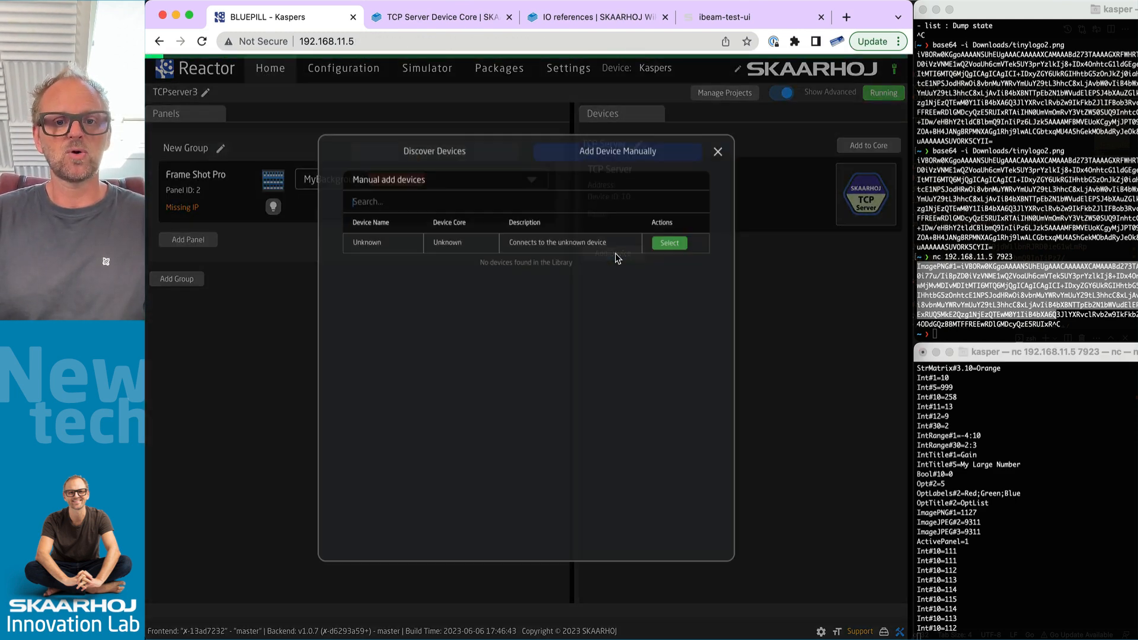
{"action": "left_click", "coordinate": [440, 135]}
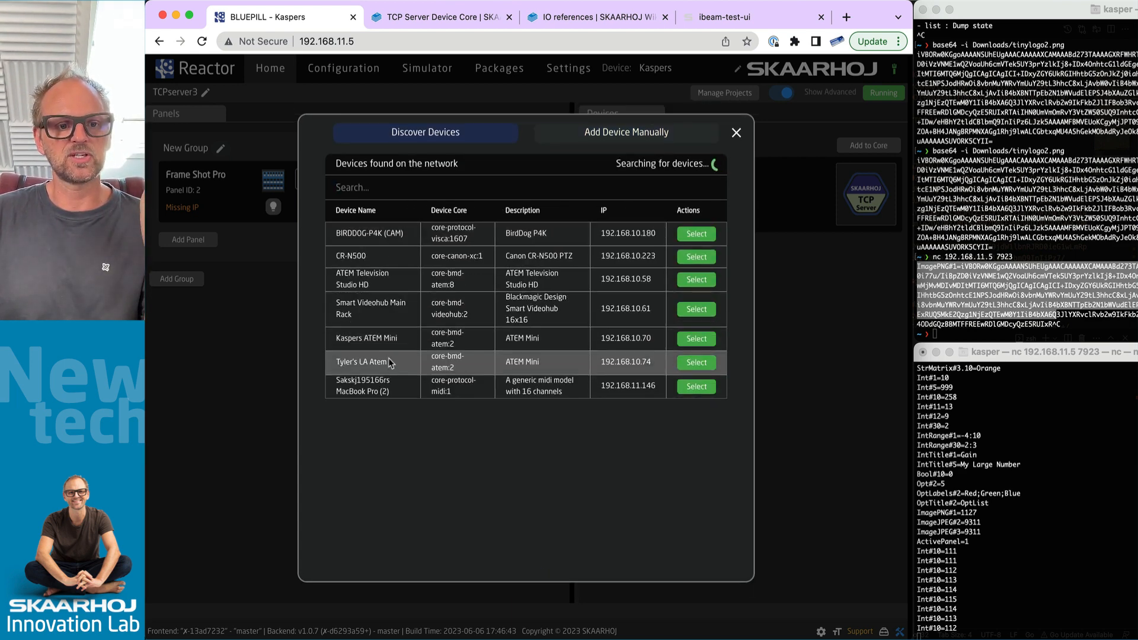
{"action": "left_click", "coordinate": [690, 341]}
{"action": "left_click", "coordinate": [742, 538]}
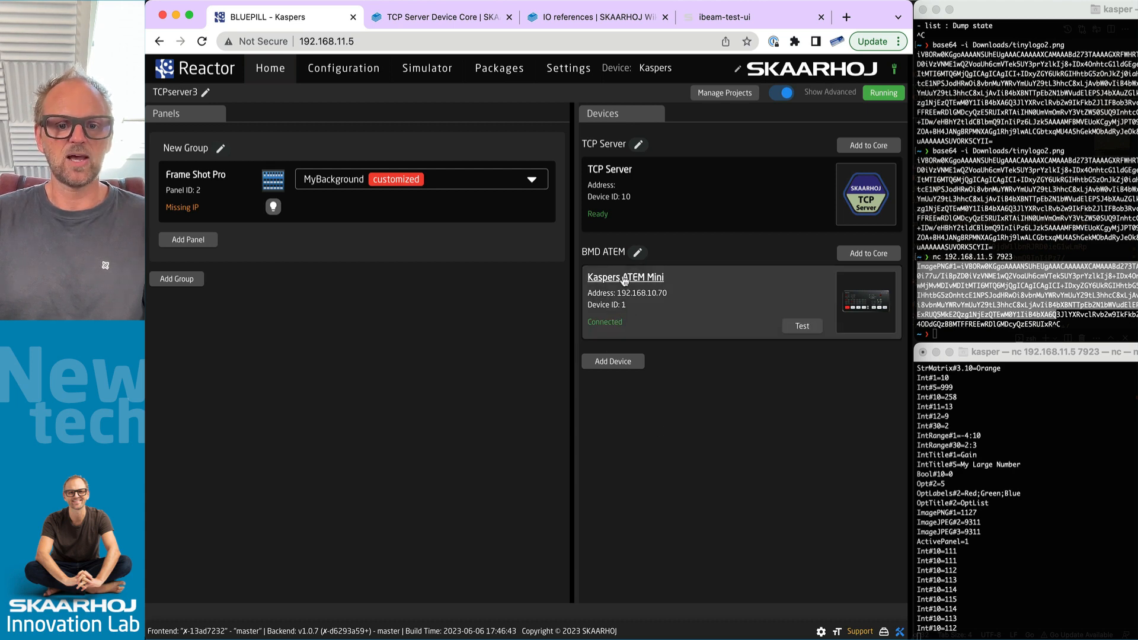
Launch ATEM Software Control, move its window lower on the desktop, and switch back to the Reactor browser window.
{"action": "key", "text": "super+space"}
{"action": "type", "text": "ate"}
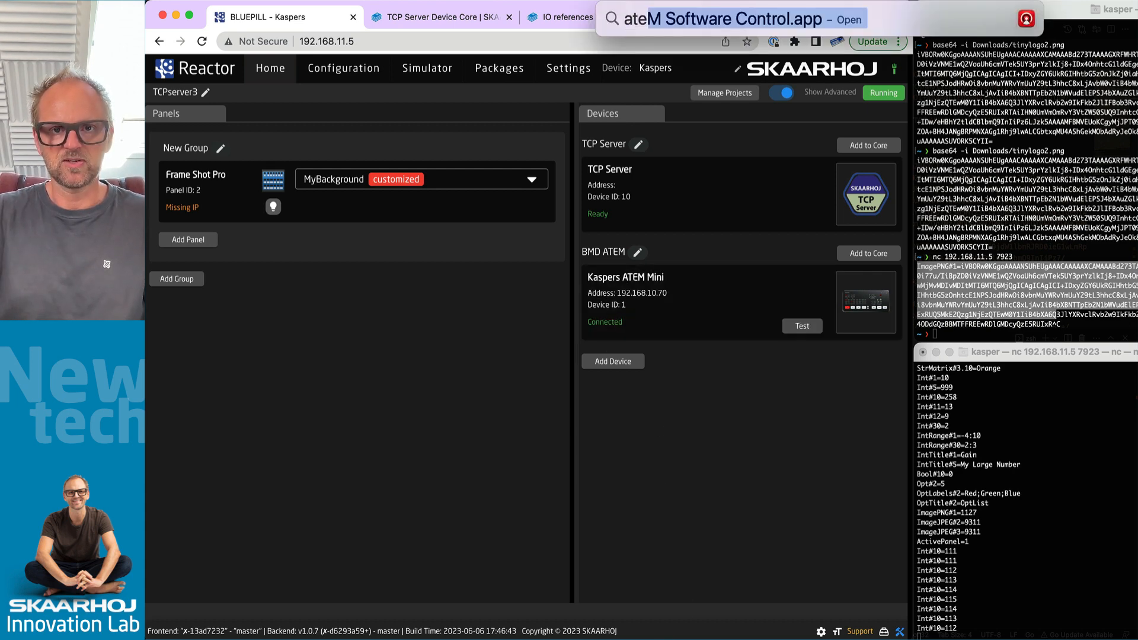
{"action": "key", "text": "Return"}
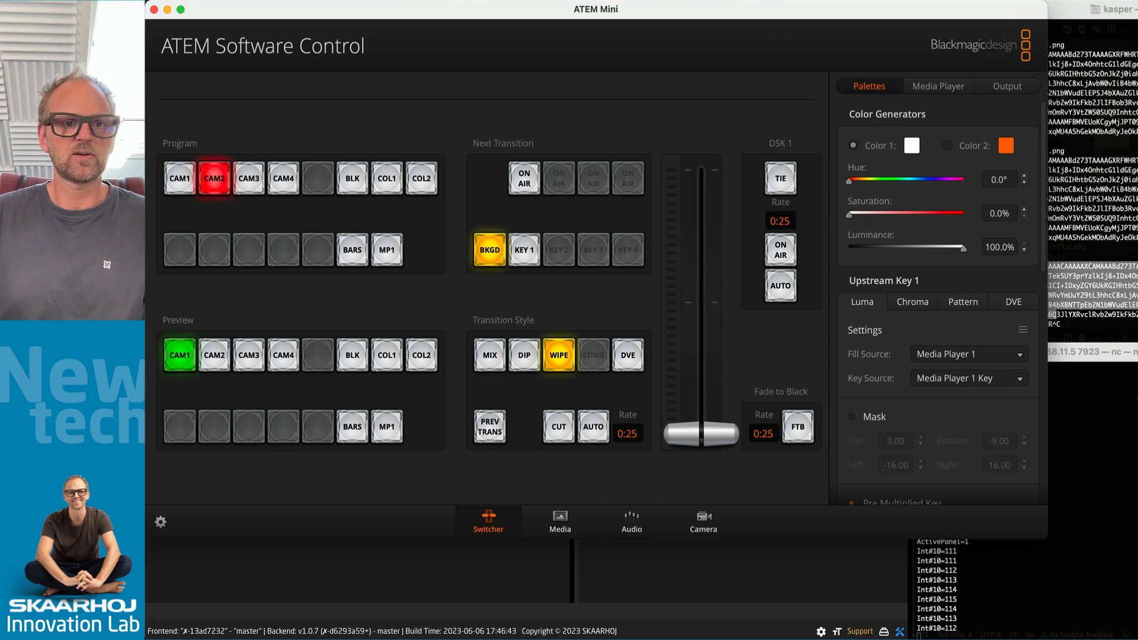
{"action": "left_click_drag", "start_coordinate": [327, 12], "coordinate": [353, 103]}
{"action": "left_click", "coordinate": [267, 22]}
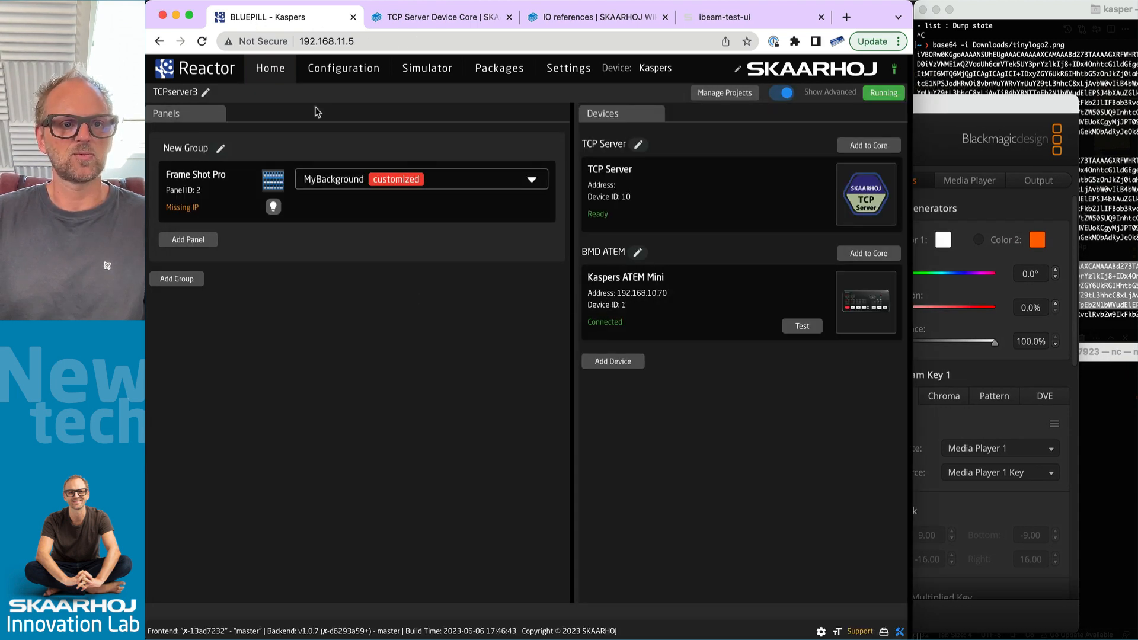
Open the panel configuration, look at its String Labels page, and return to the Background page.
{"action": "left_click", "coordinate": [342, 71]}
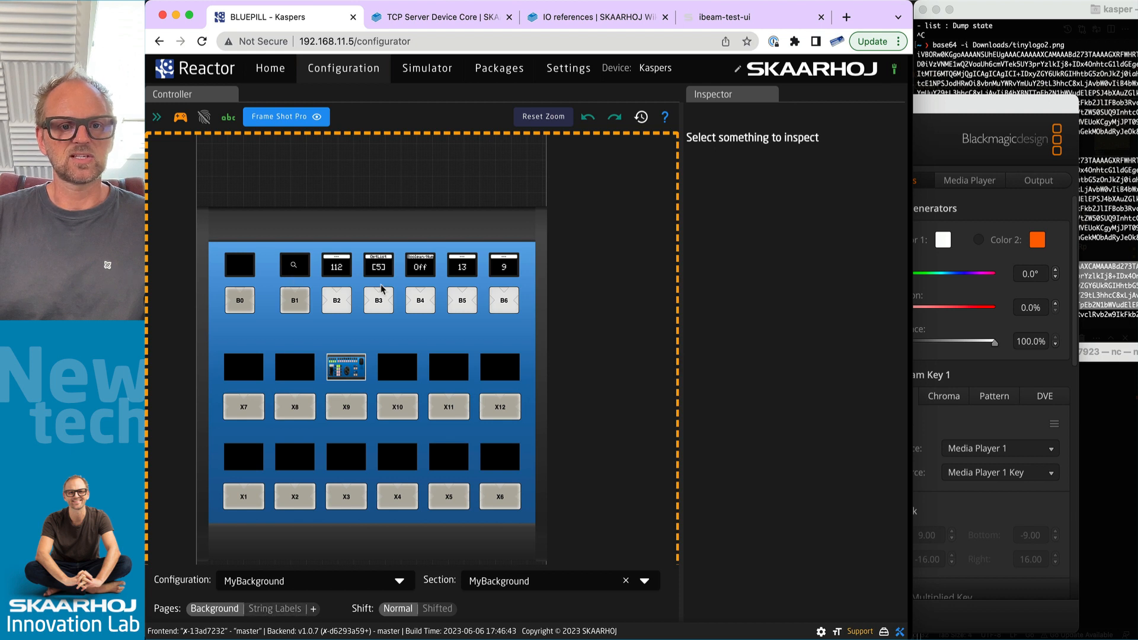
{"action": "left_click", "coordinate": [280, 611]}
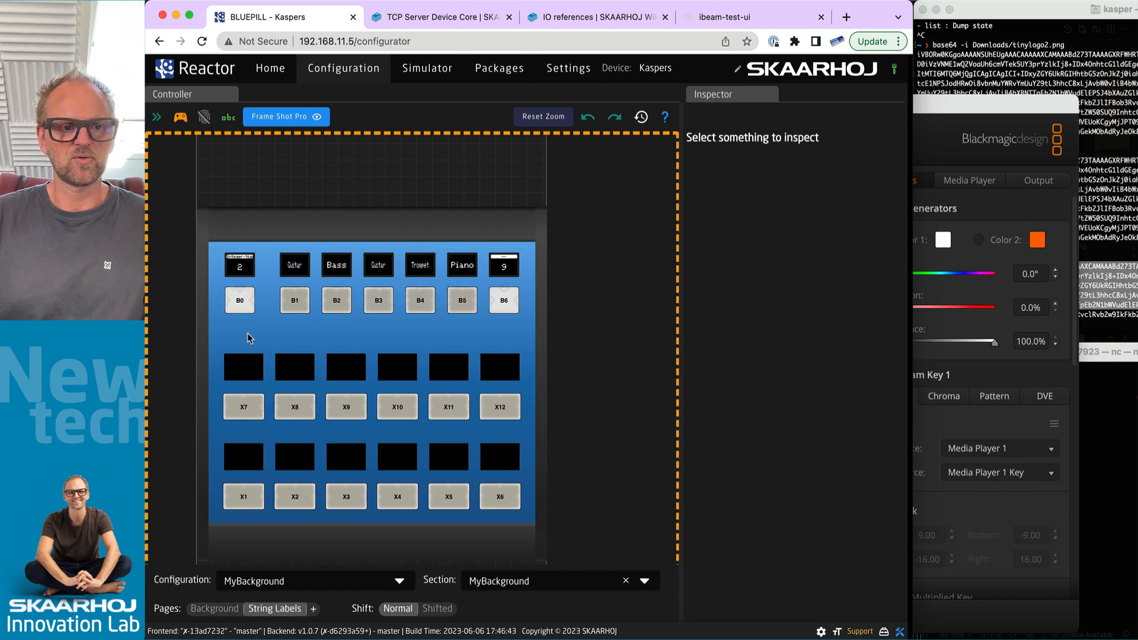
{"action": "scroll", "coordinate": [265, 334], "scroll_direction": "up", "scroll_amount": 3}
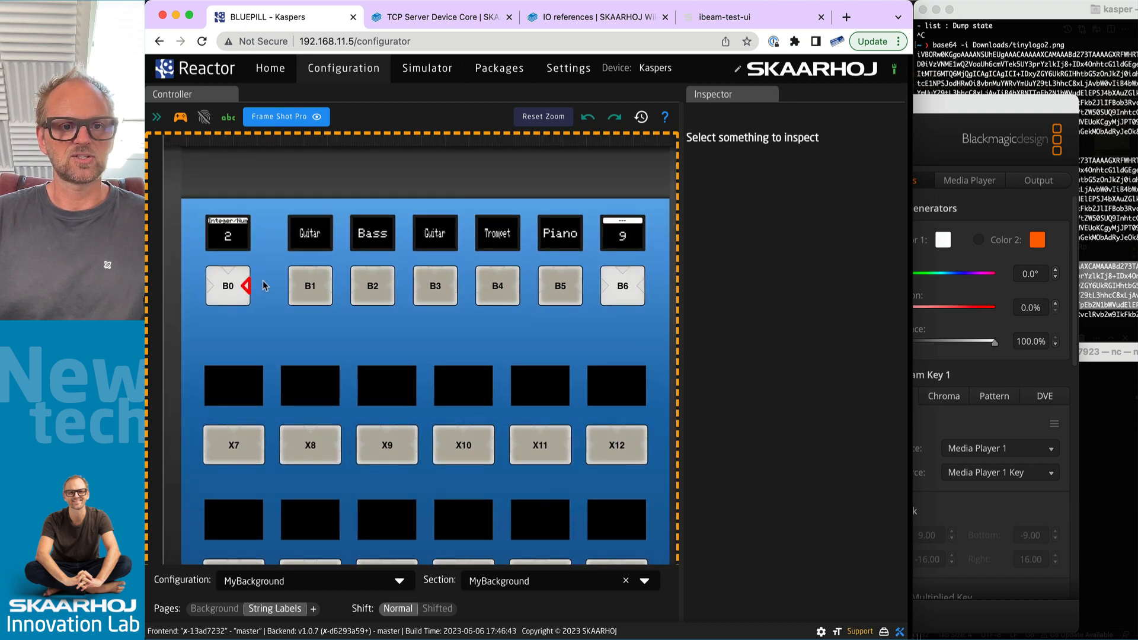
{"action": "left_click", "coordinate": [214, 609]}
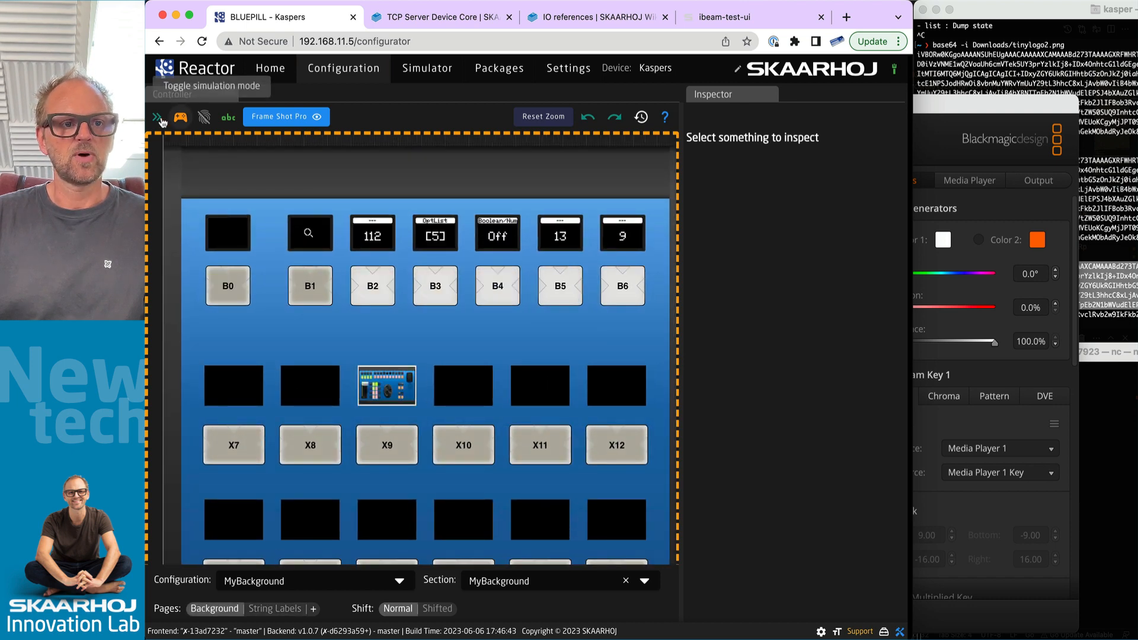
Show and widen the layer tree, turn off simulation mode, and open the MyBackground layer under Frame Shot Pro Configuration.
{"action": "left_click", "coordinate": [157, 117]}
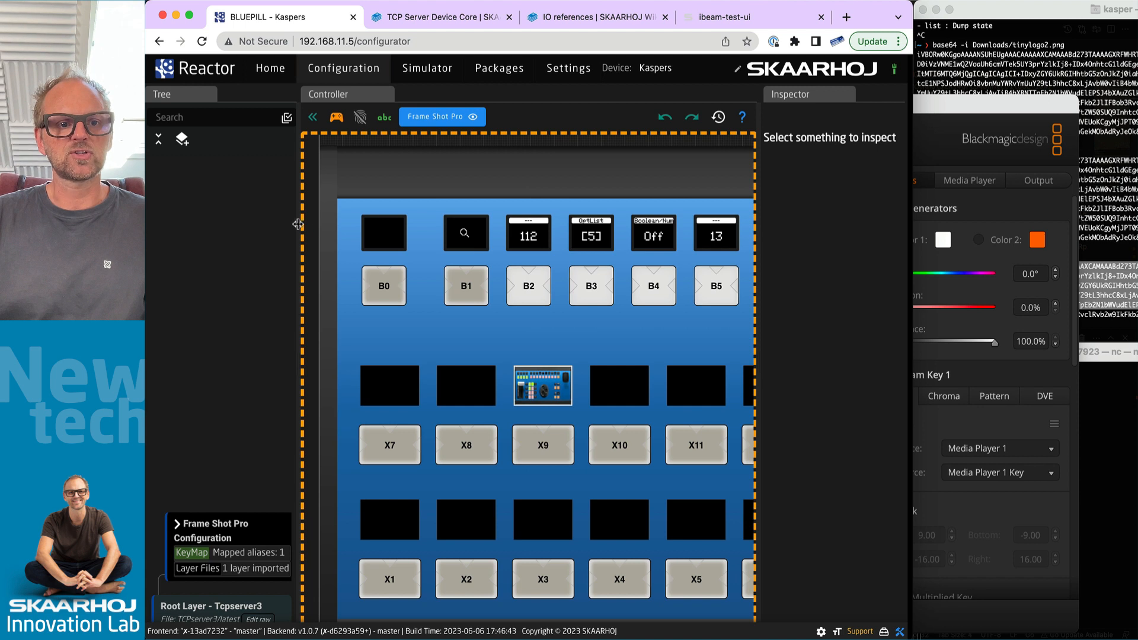
{"action": "left_click_drag", "start_coordinate": [299, 226], "coordinate": [350, 196]}
{"action": "left_click", "coordinate": [389, 117]}
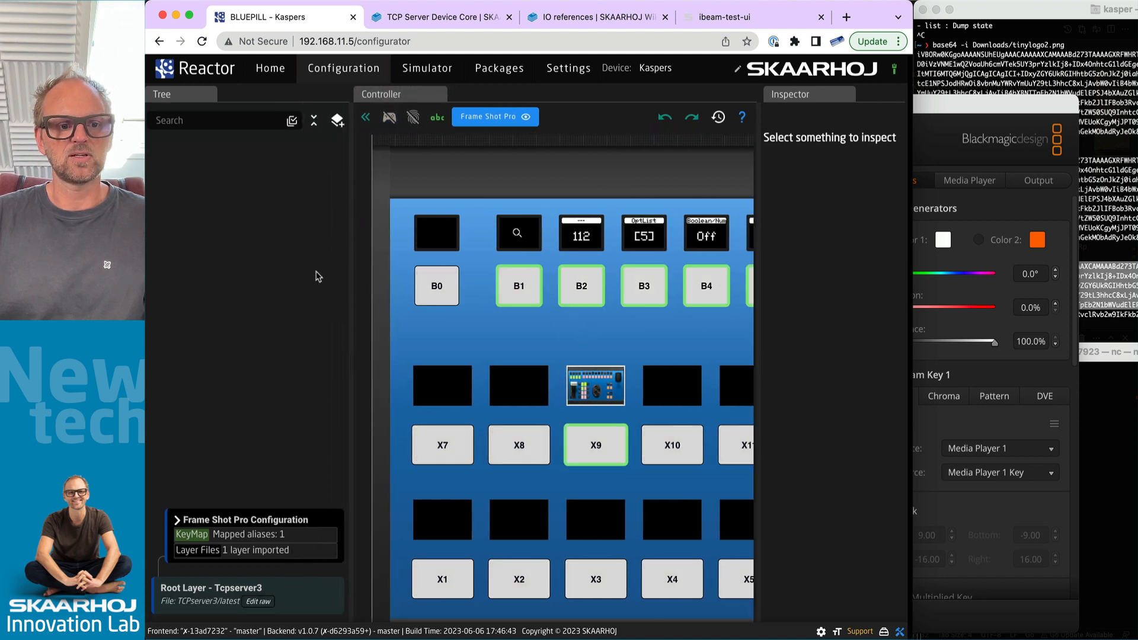
{"action": "left_click", "coordinate": [178, 520]}
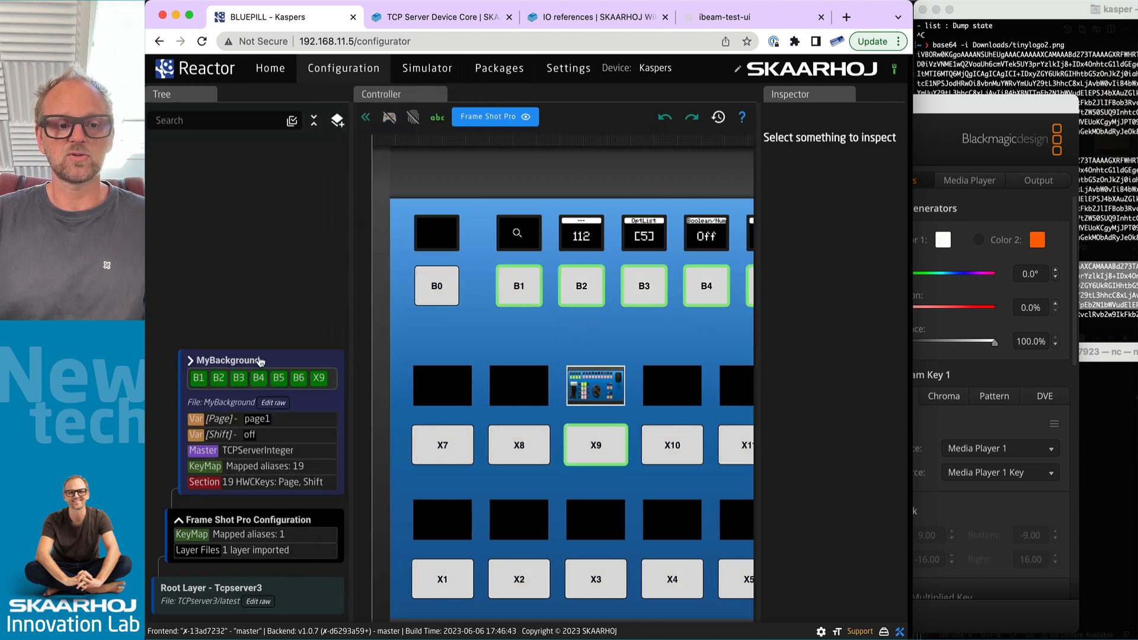
{"action": "left_click", "coordinate": [259, 361]}
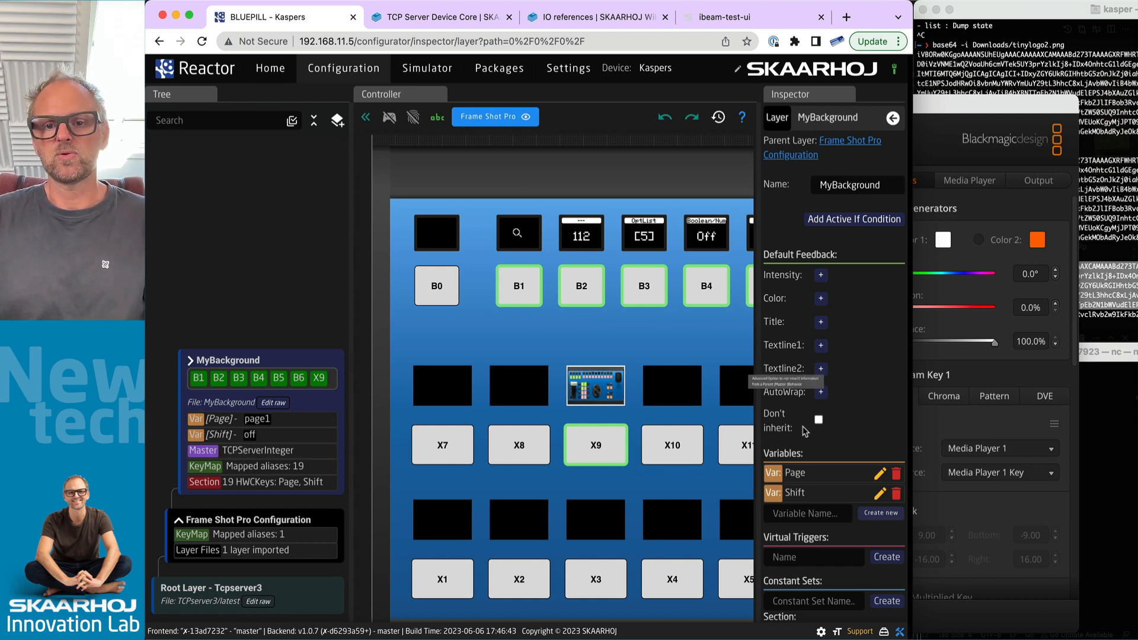
Widen the inspector and create a virtual trigger named Cut on the MyBackground layer.
{"action": "left_click_drag", "start_coordinate": [758, 546], "coordinate": [635, 545]}
{"action": "left_click", "coordinate": [711, 535]}
{"action": "type", "text": "Cut"}
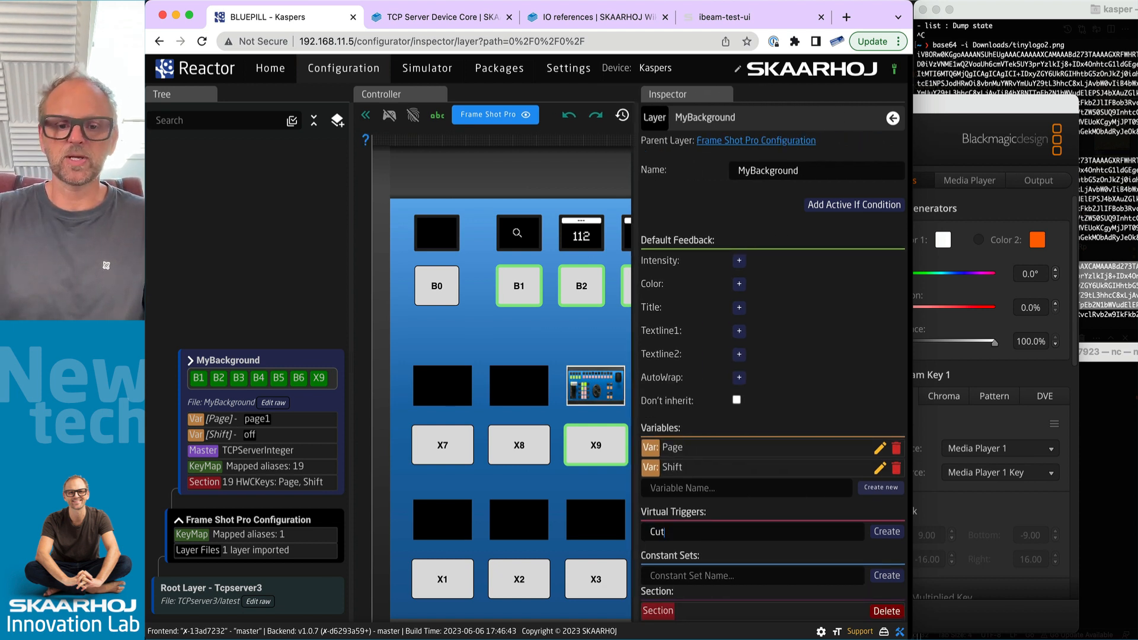
{"action": "left_click", "coordinate": [886, 533]}
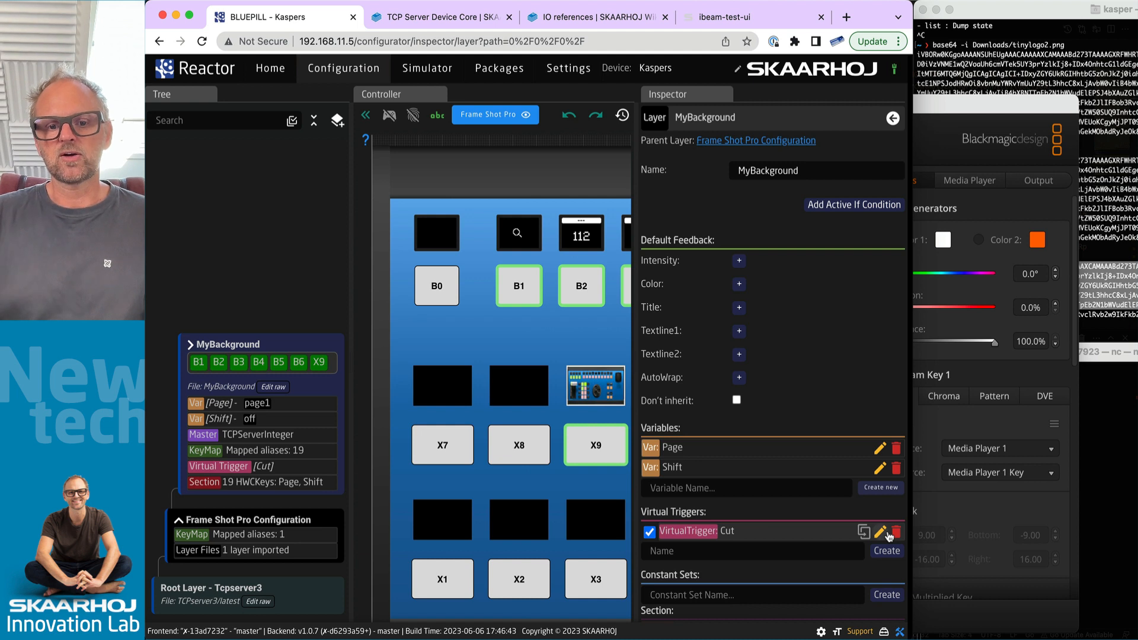
Open the Cut virtual trigger on the MyBackground layer and bring up its condition for editing.
{"action": "left_click", "coordinate": [727, 532]}
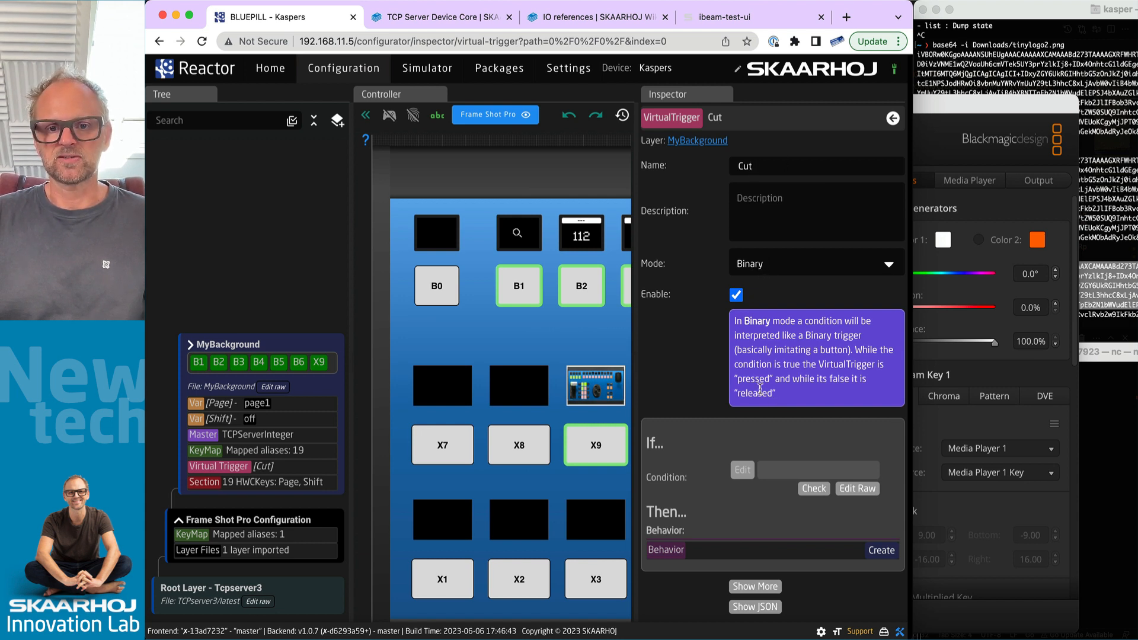
{"action": "left_click", "coordinate": [745, 469]}
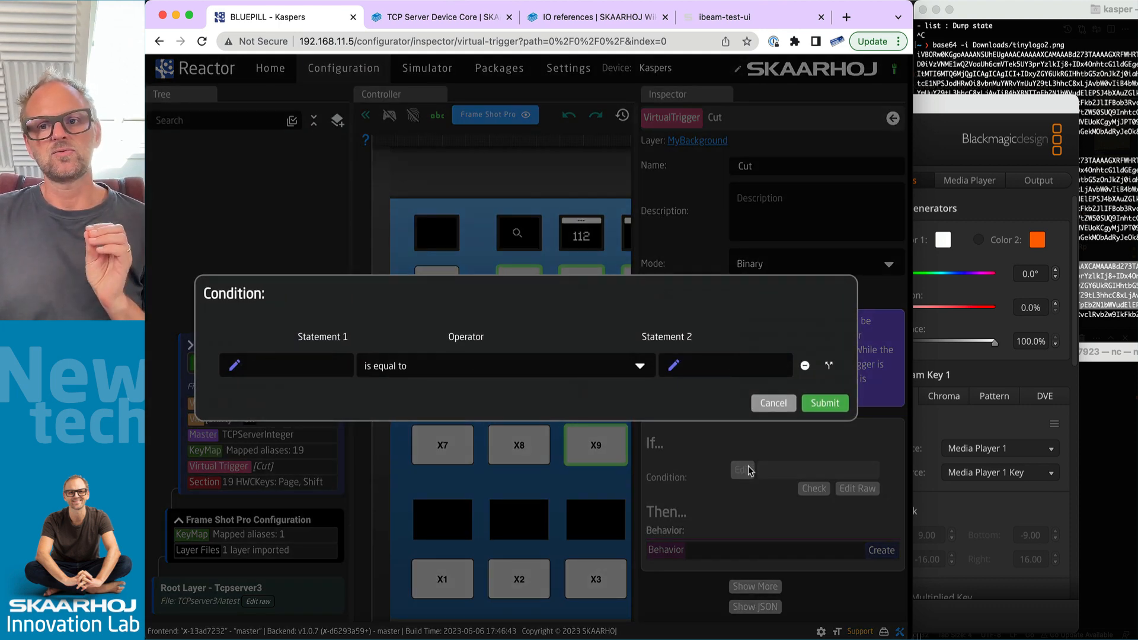
Switch to the terminal, list the TCP server's commands with help, and examine the Flag and Bool register entries.
{"action": "left_click", "coordinate": [1119, 406]}
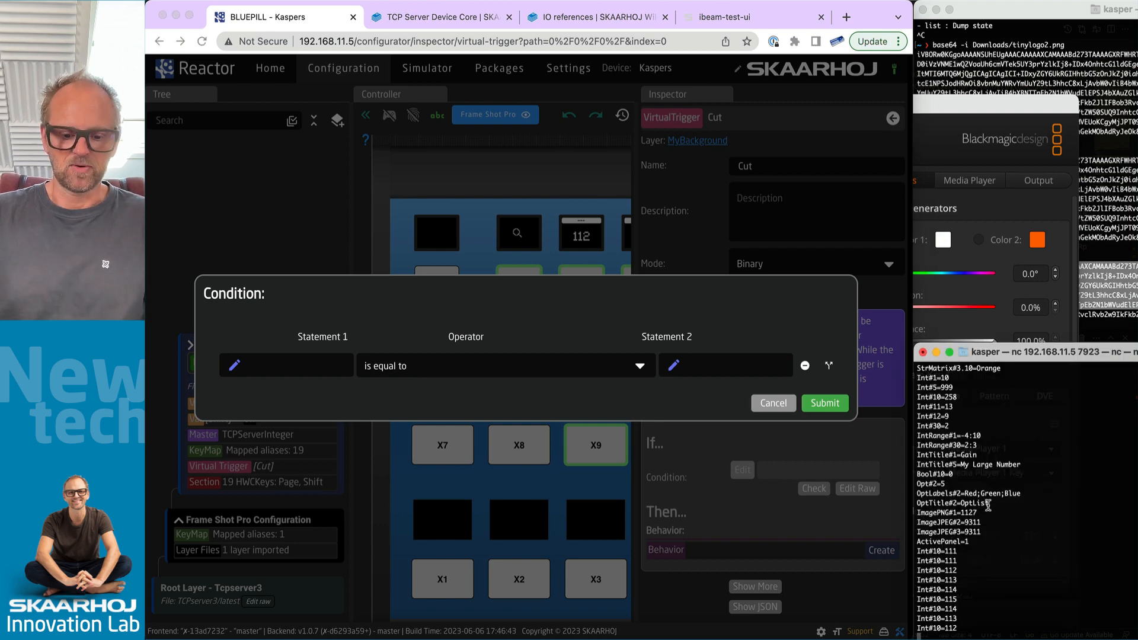
{"action": "type", "text": "help"}
{"action": "key", "text": "Return"}
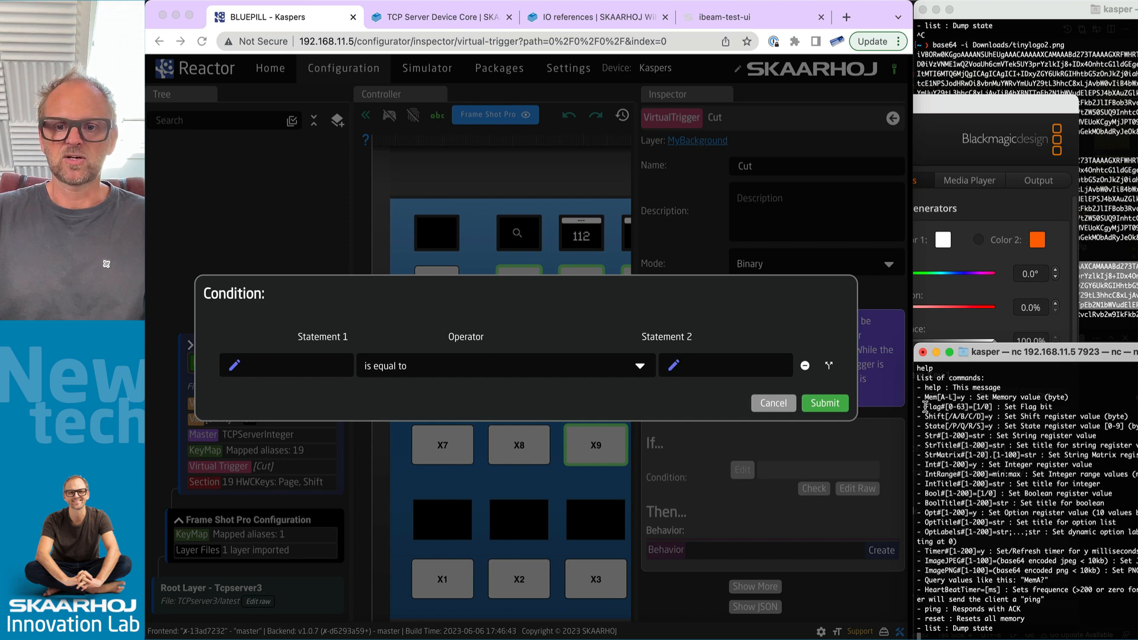
{"action": "left_click_drag", "start_coordinate": [925, 408], "coordinate": [983, 409]}
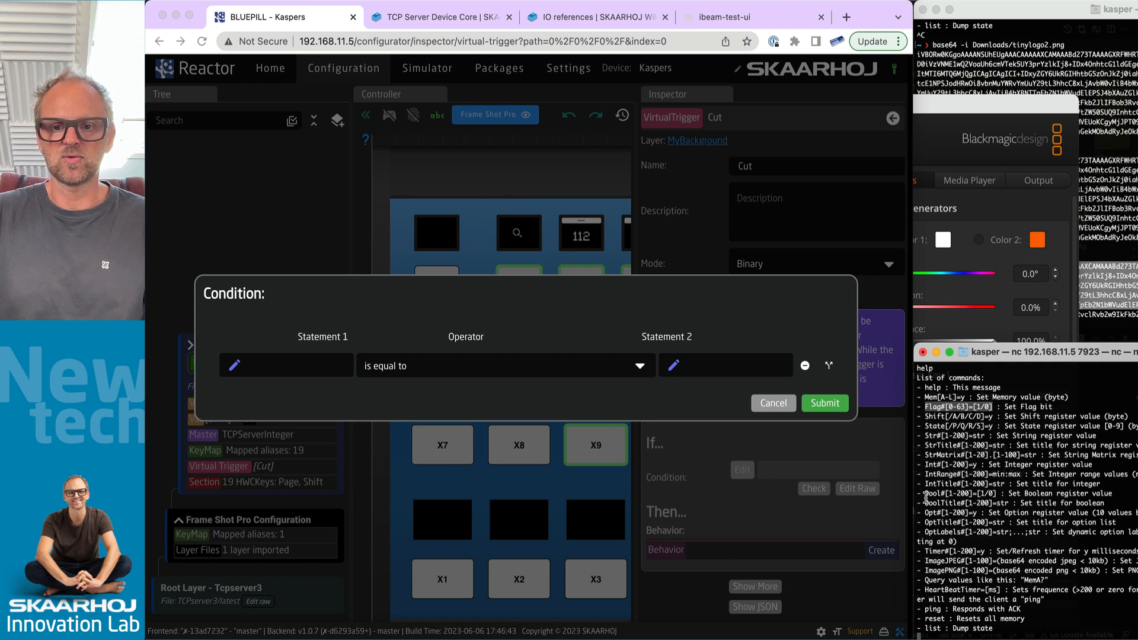
{"action": "left_click_drag", "start_coordinate": [925, 495], "coordinate": [1114, 495]}
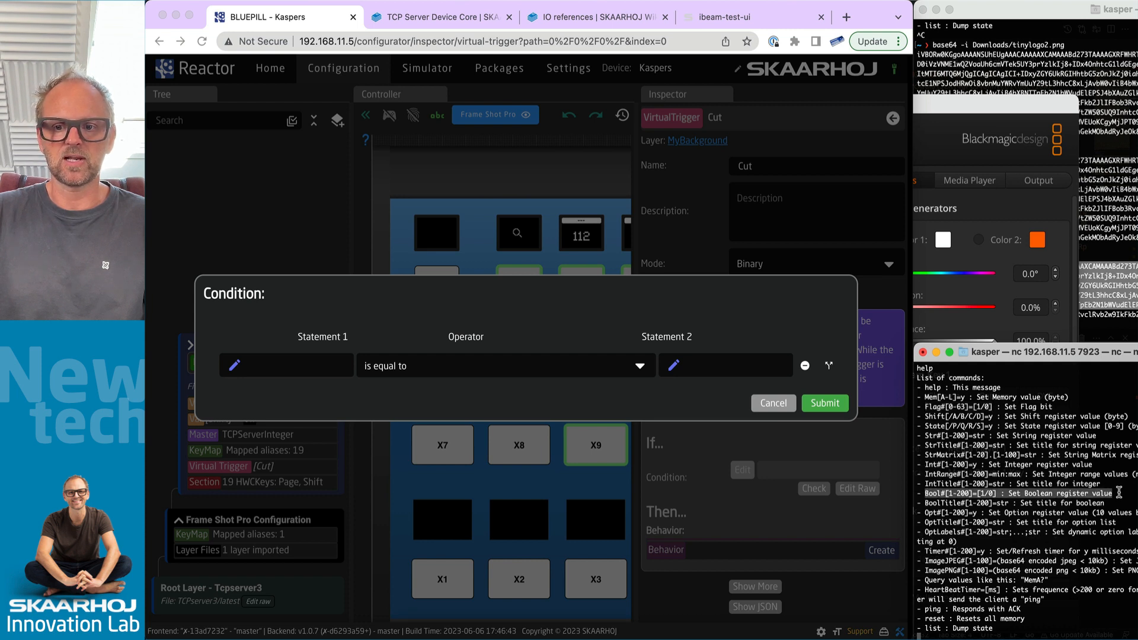
Send Flag#10=1 to the TCP server, dump its state with list, and check the Flag#10 entry.
{"action": "left_click", "coordinate": [998, 634]}
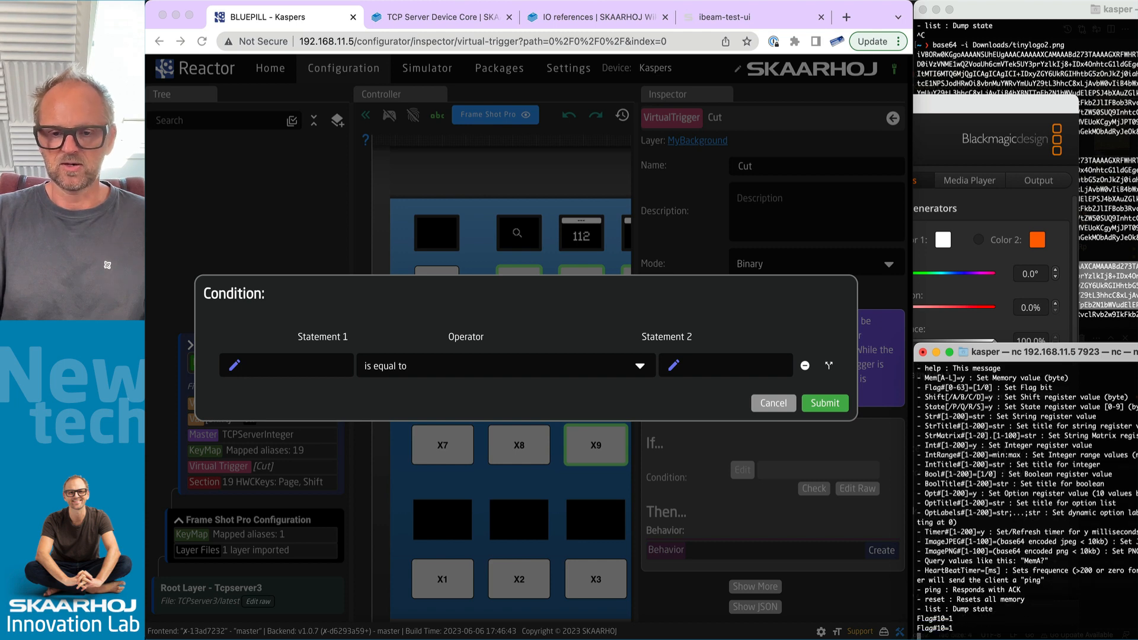
{"action": "type", "text": "list"}
{"action": "key", "text": "Return"}
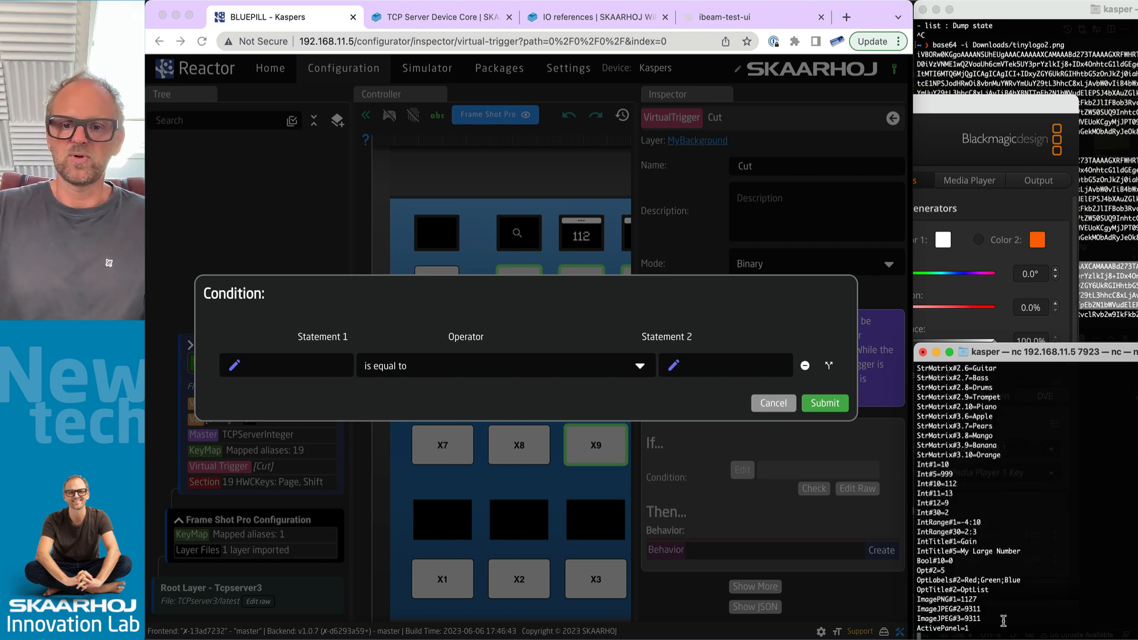
{"action": "scroll", "coordinate": [969, 507], "scroll_direction": "up", "scroll_amount": 12}
{"action": "scroll", "coordinate": [968, 510], "scroll_direction": "up", "scroll_amount": 7}
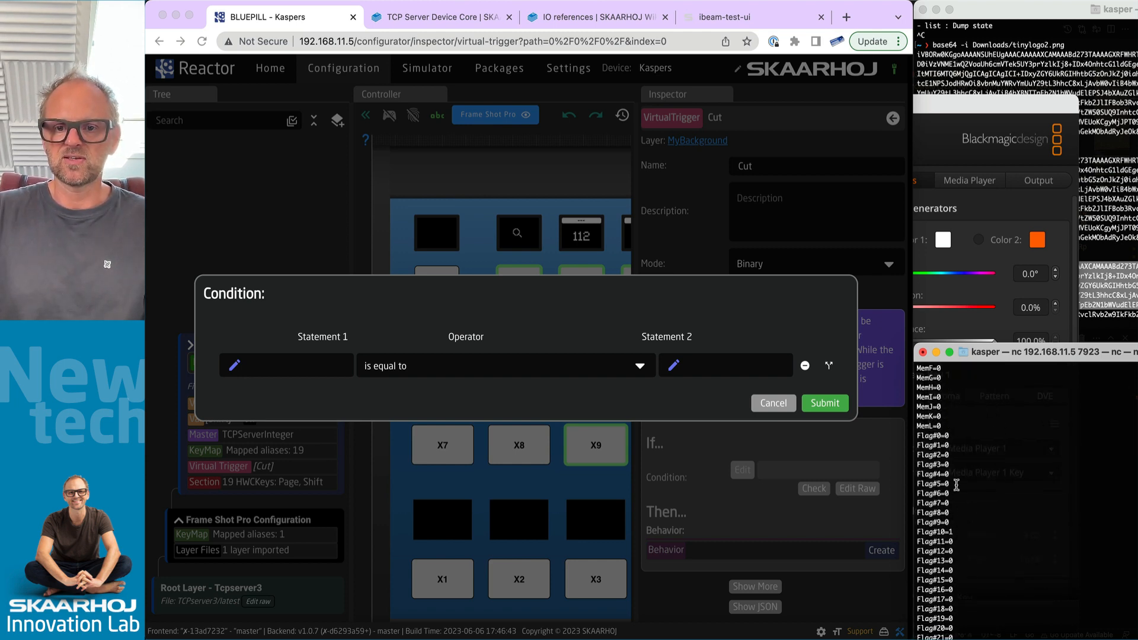
{"action": "left_click_drag", "start_coordinate": [920, 437], "coordinate": [969, 532]}
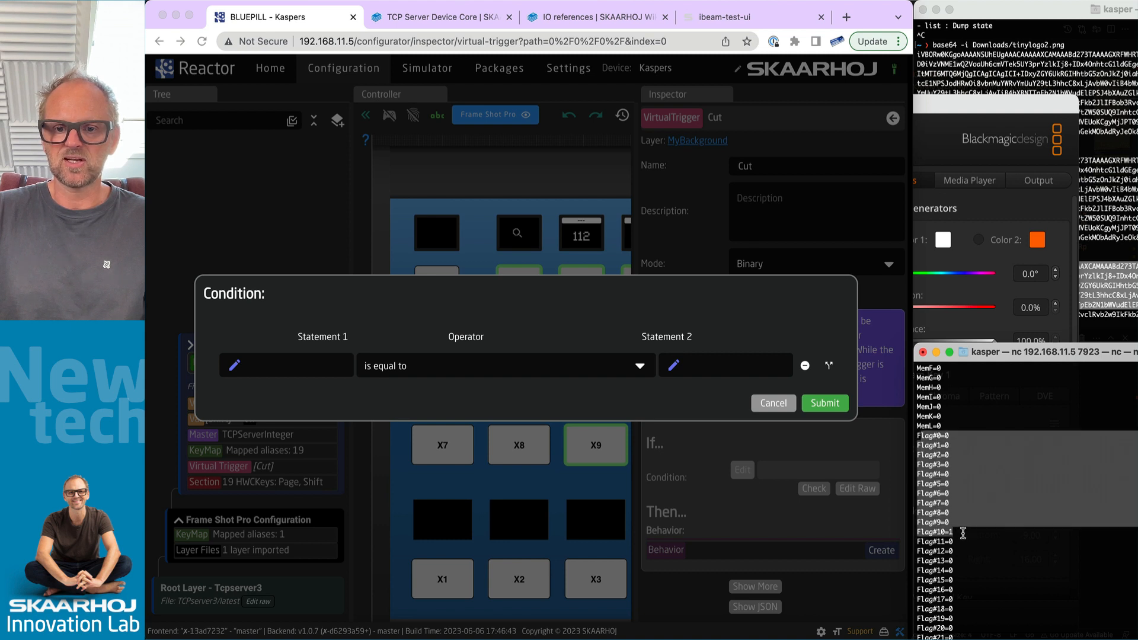
{"action": "triple_click", "coordinate": [962, 533]}
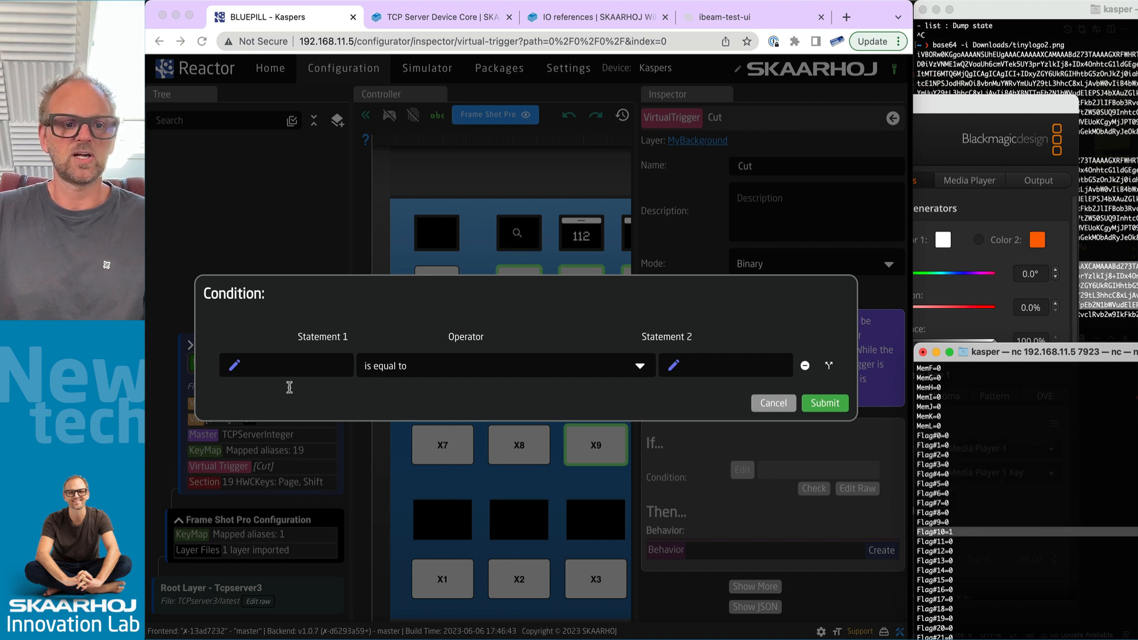
In the Reactor browser window, set the condition's first statement to the TCP Server device's Flag Register parameter with flag 10.
{"action": "left_click", "coordinate": [298, 368]}
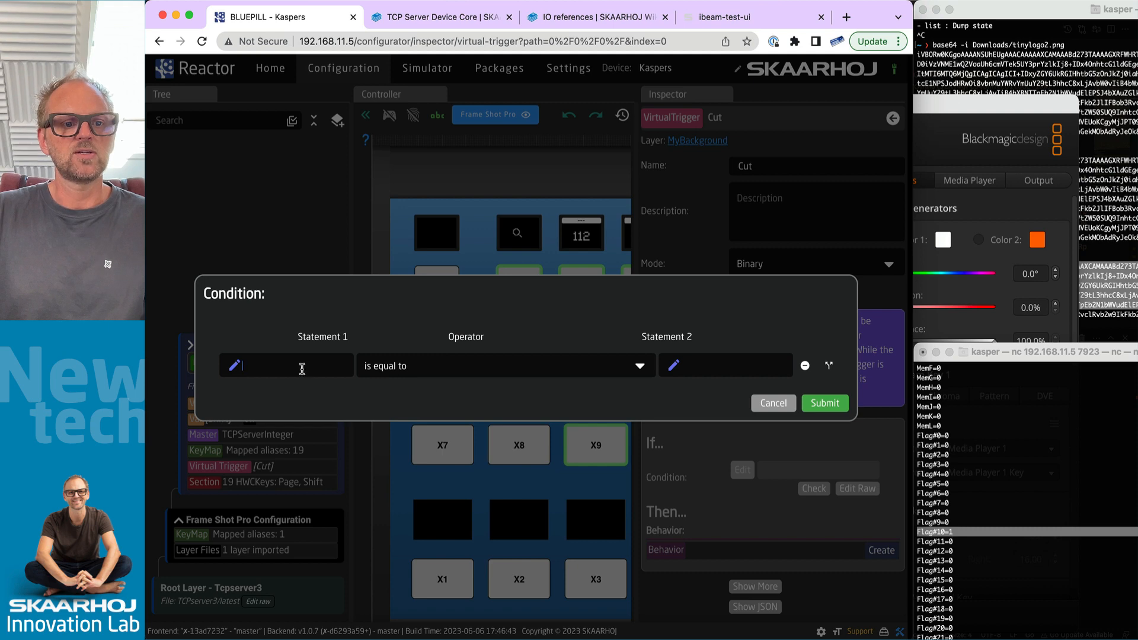
{"action": "left_click", "coordinate": [235, 365]}
{"action": "left_click", "coordinate": [382, 326]}
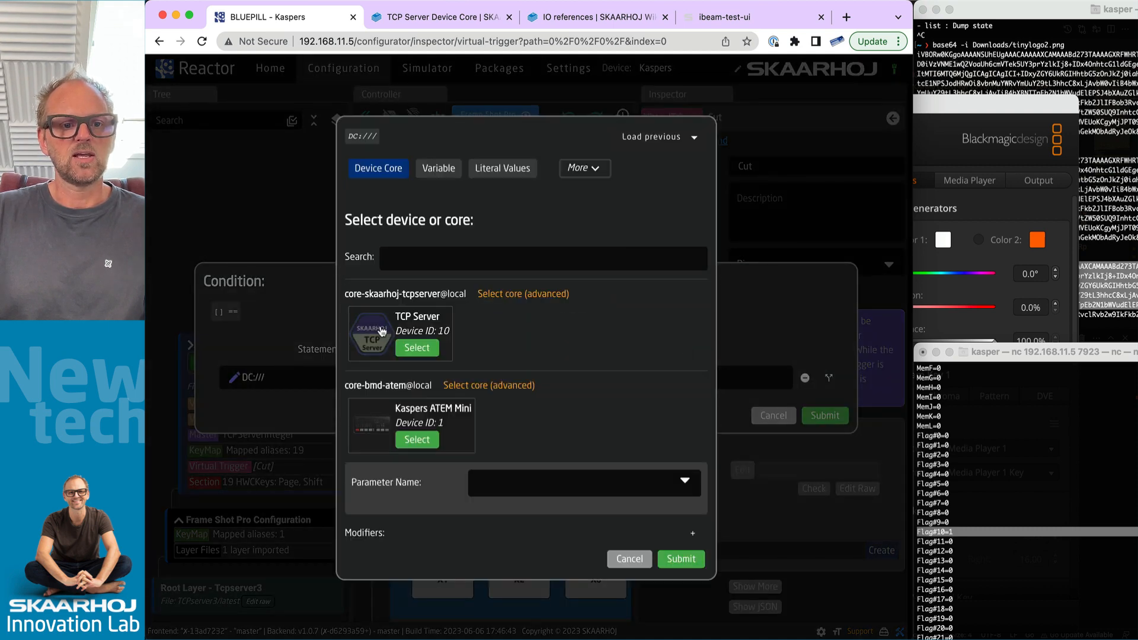
{"action": "left_click", "coordinate": [414, 349]}
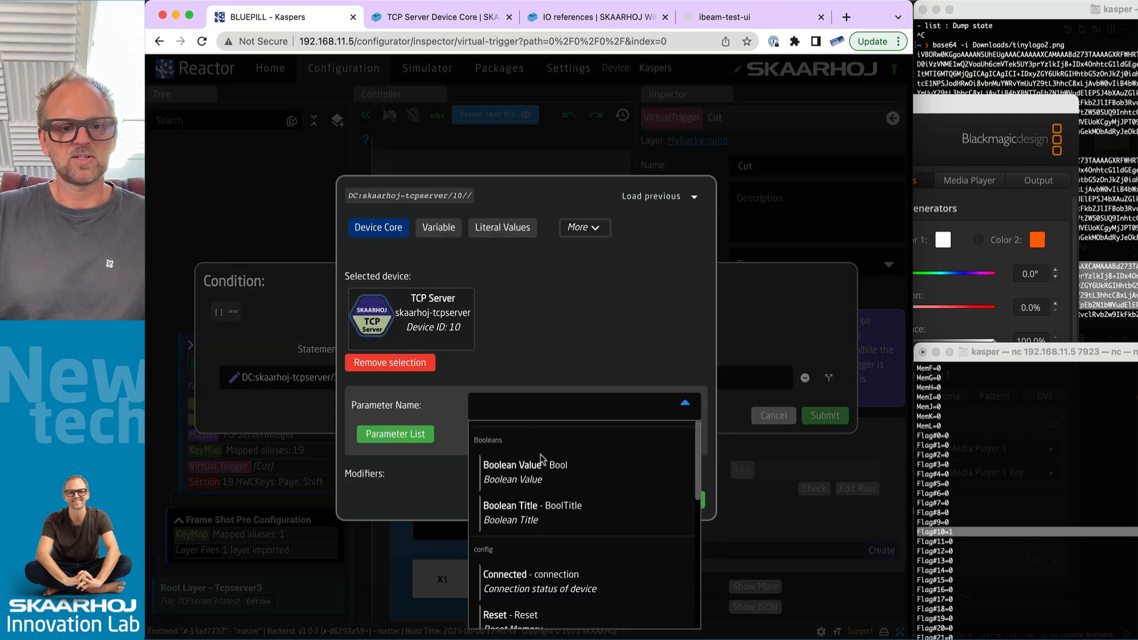
{"action": "type", "text": "flag"}
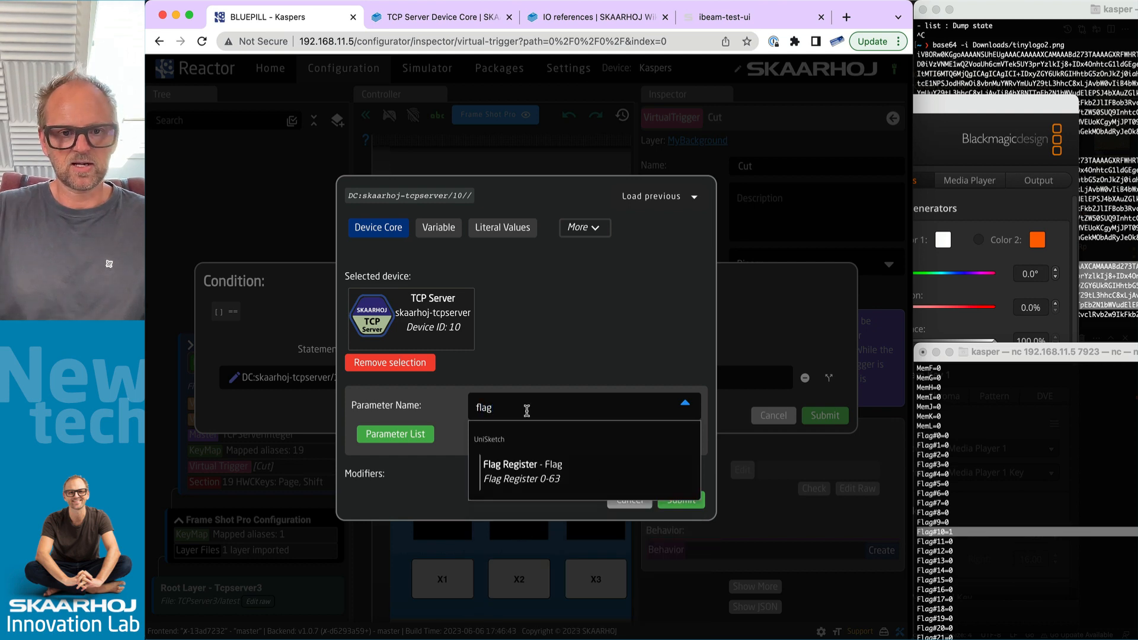
{"action": "left_click", "coordinate": [515, 471]}
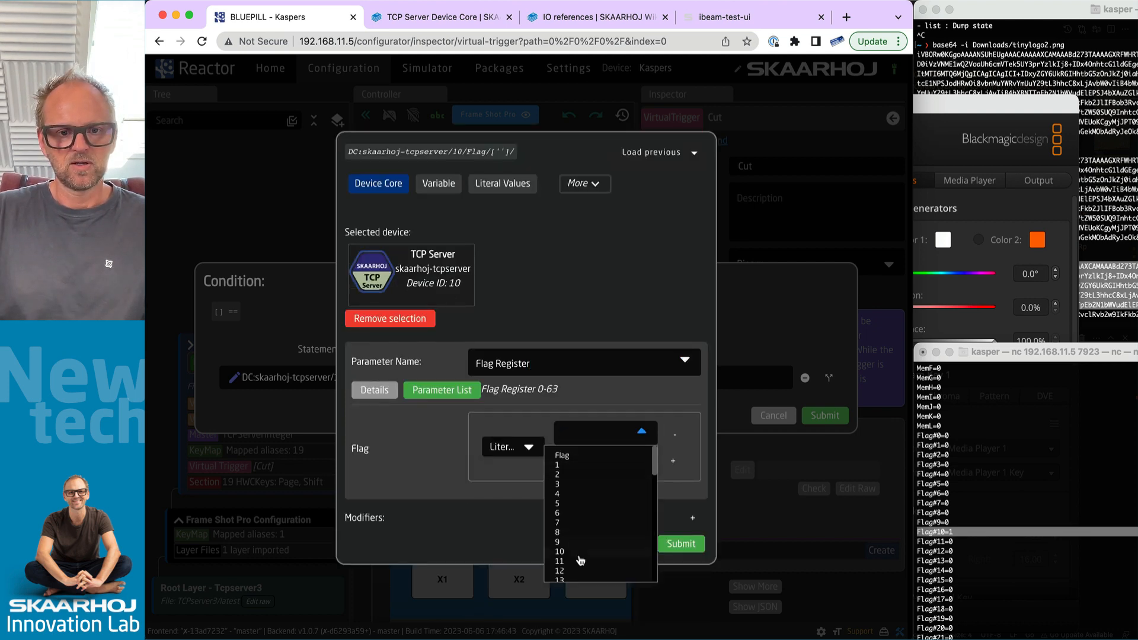
{"action": "left_click", "coordinate": [572, 552]}
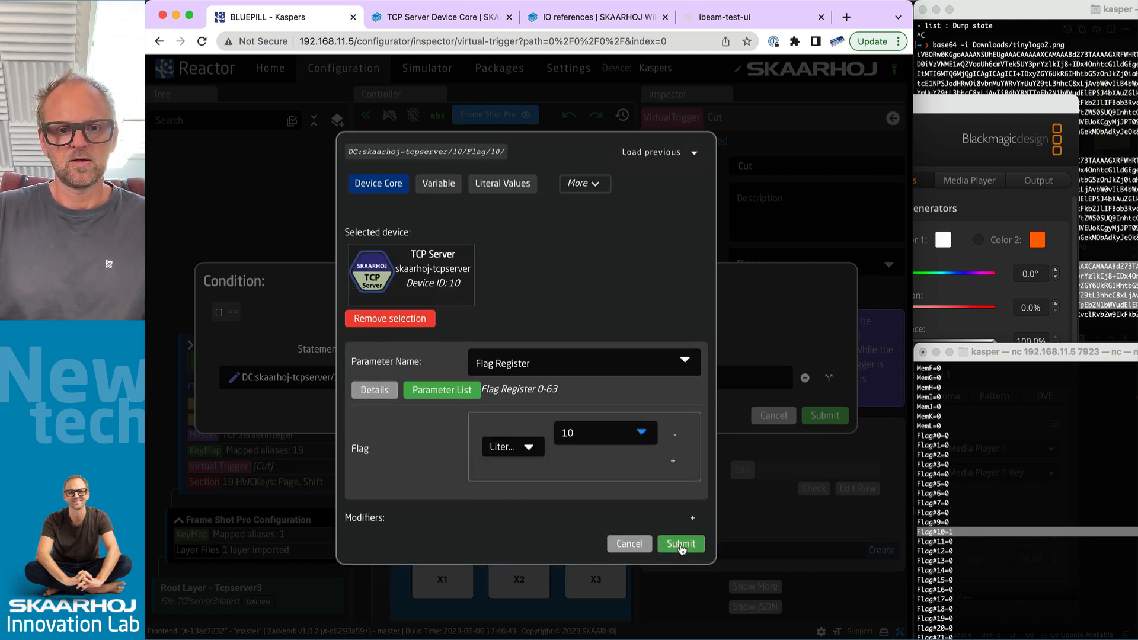
{"action": "left_click", "coordinate": [682, 545]}
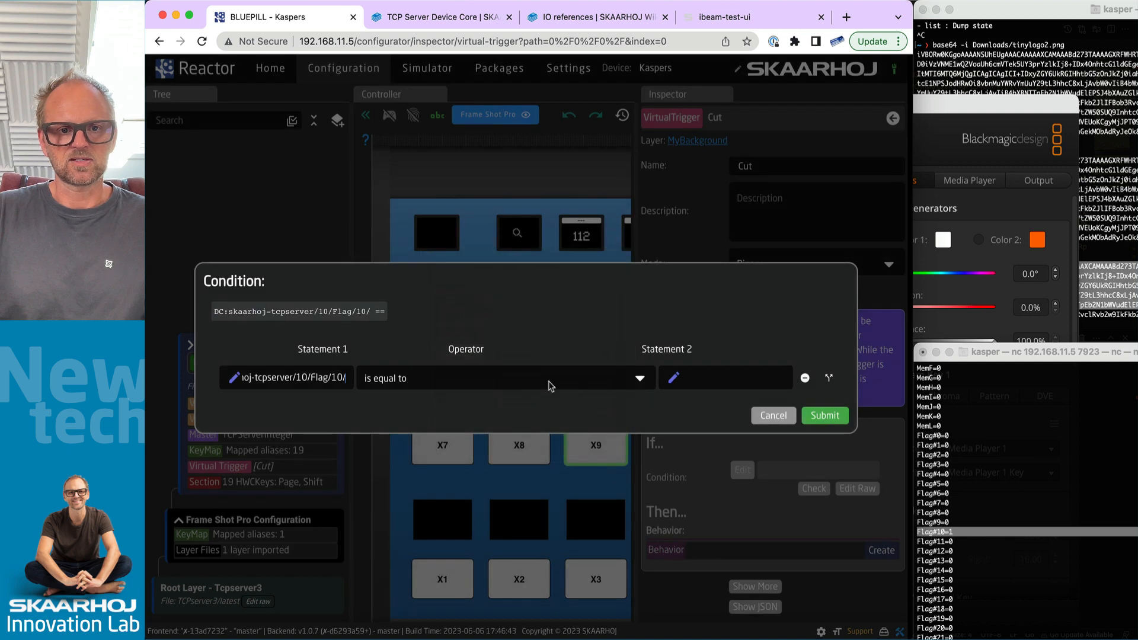
Compare the flag with the value true using is equal to, and submit the condition.
{"action": "left_click", "coordinate": [711, 377]}
{"action": "type", "text": "true"}
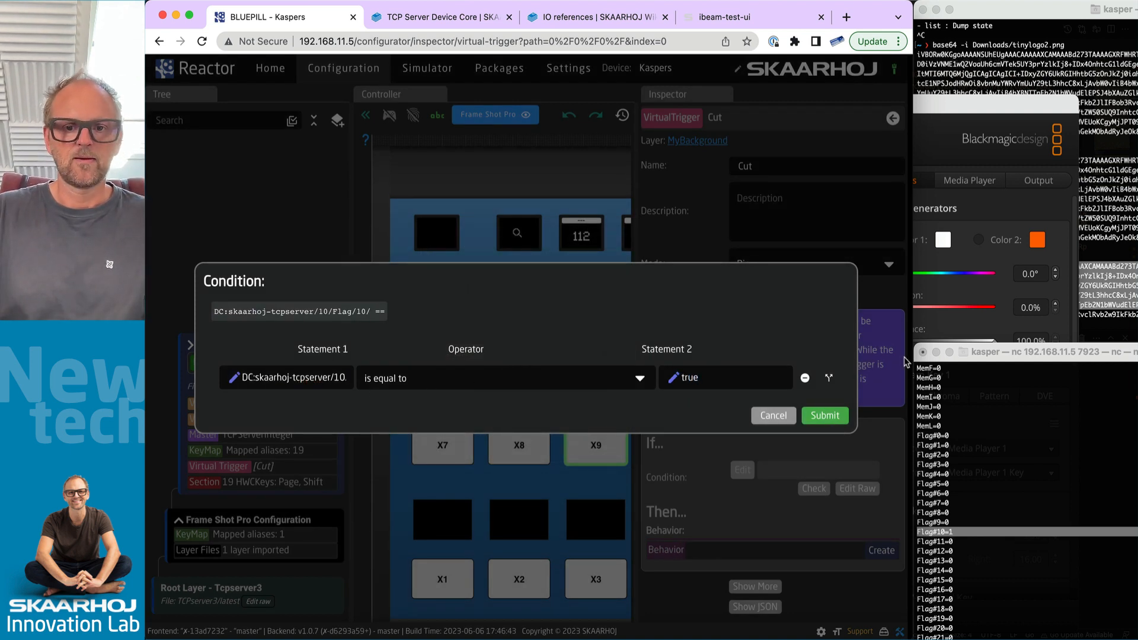
{"action": "left_click", "coordinate": [823, 417]}
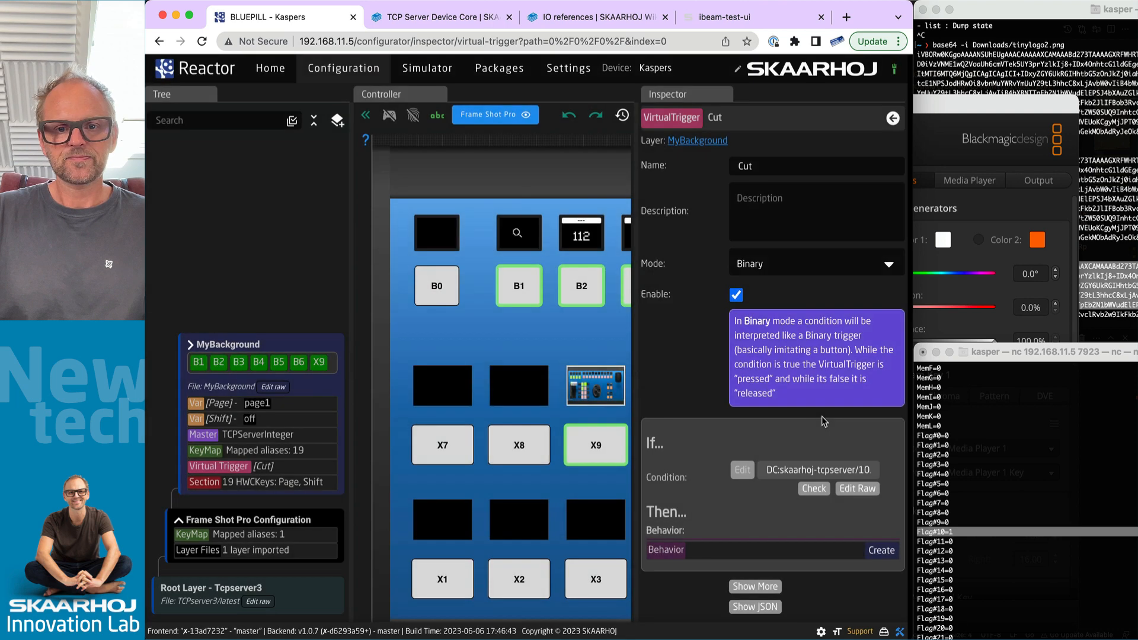
Create a behavior for the Cut trigger with master behavior Other and variant Trigger Action.
{"action": "left_click", "coordinate": [881, 551]}
{"action": "left_click", "coordinate": [874, 552]}
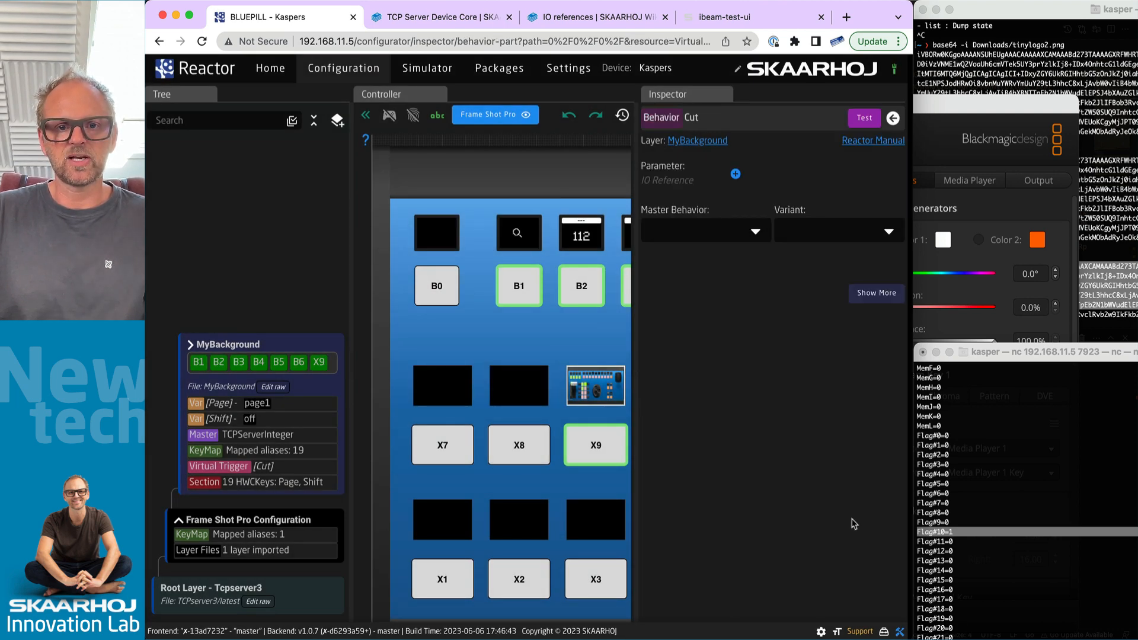
{"action": "left_click", "coordinate": [745, 233]}
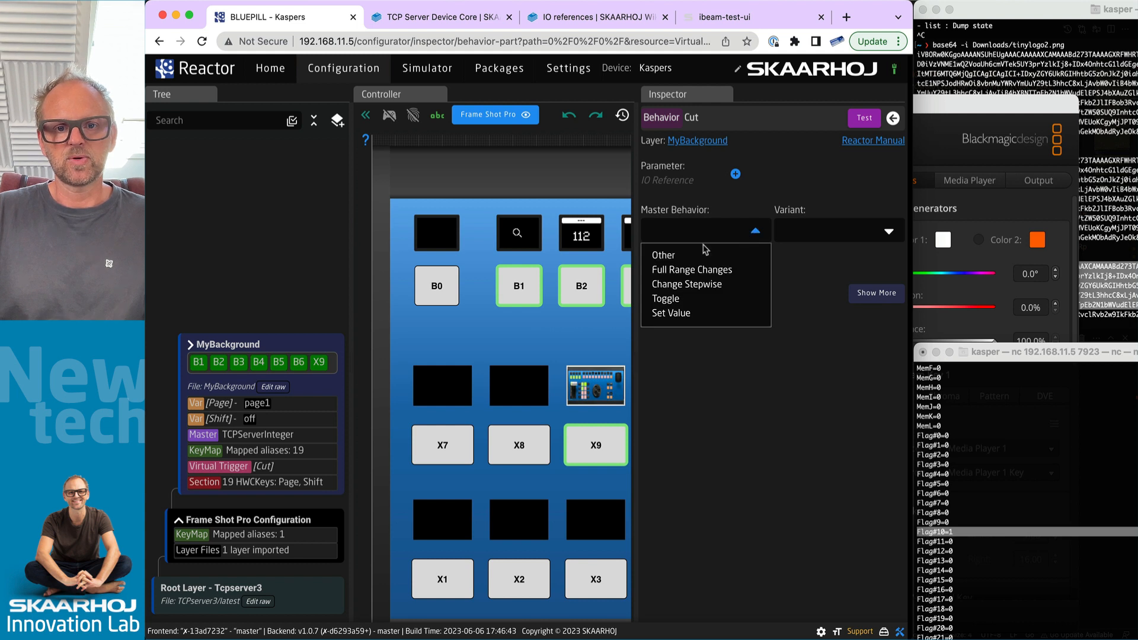
{"action": "left_click", "coordinate": [668, 257]}
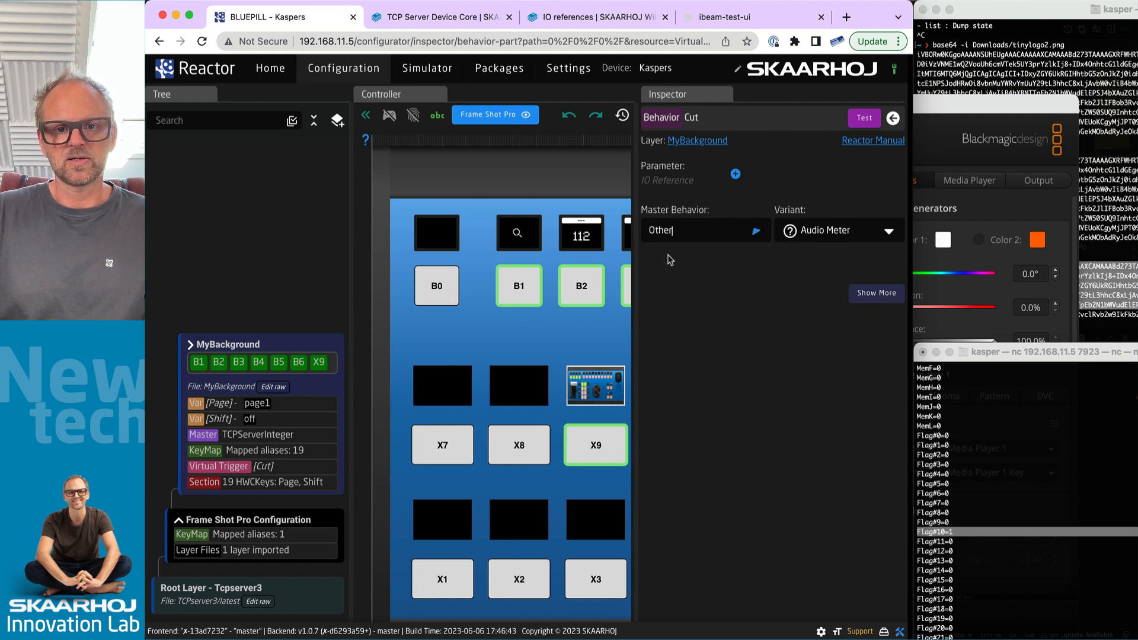
{"action": "left_click", "coordinate": [844, 240]}
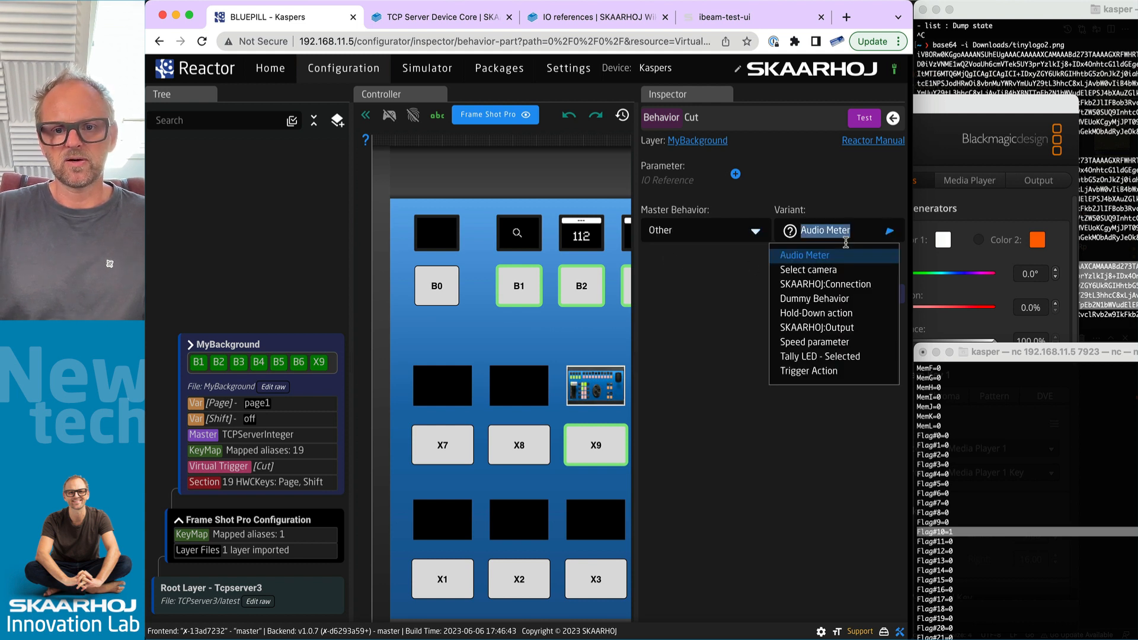
{"action": "left_click", "coordinate": [805, 372]}
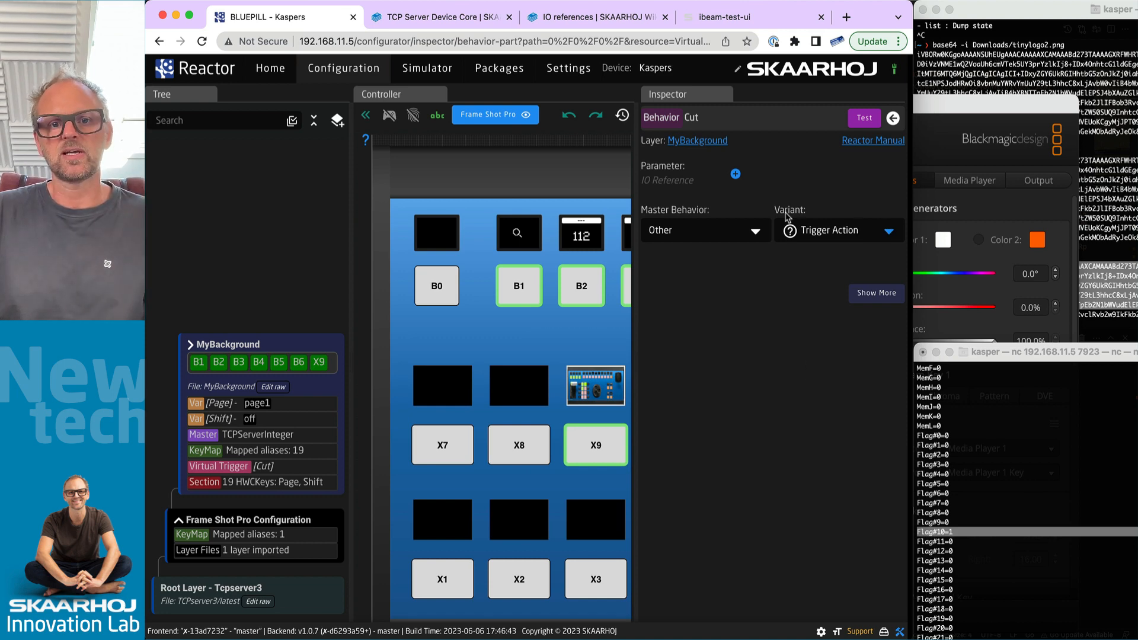
Add an IO reference parameter to the behavior, pointing to the ATEM Mini device's Cut parameter on M/E 1.
{"action": "left_click", "coordinate": [735, 174]}
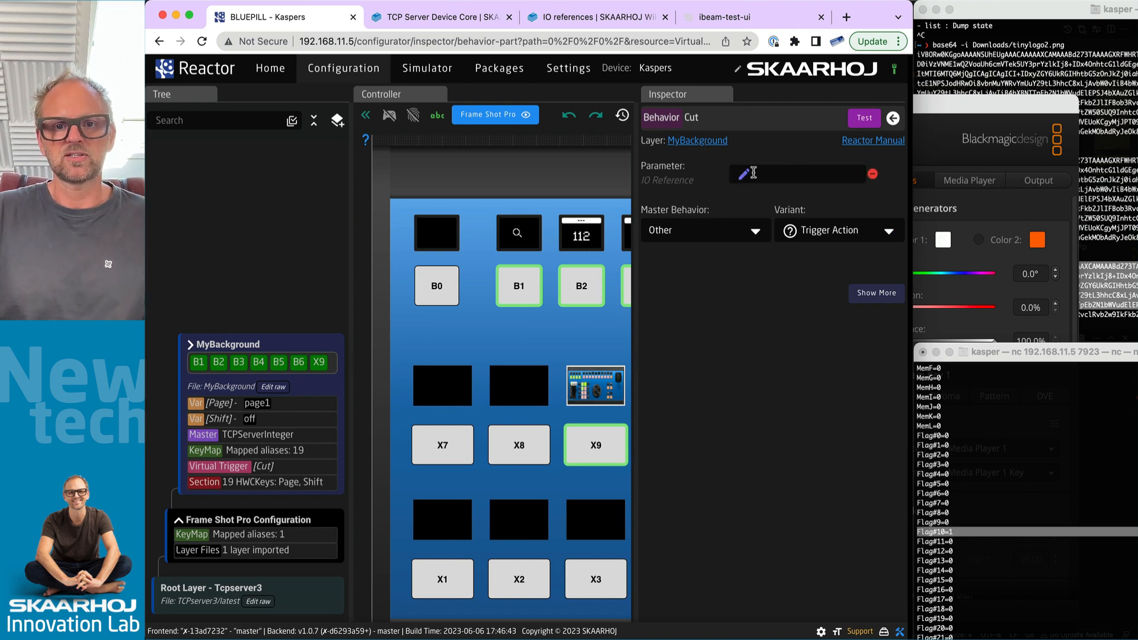
{"action": "left_click", "coordinate": [744, 176]}
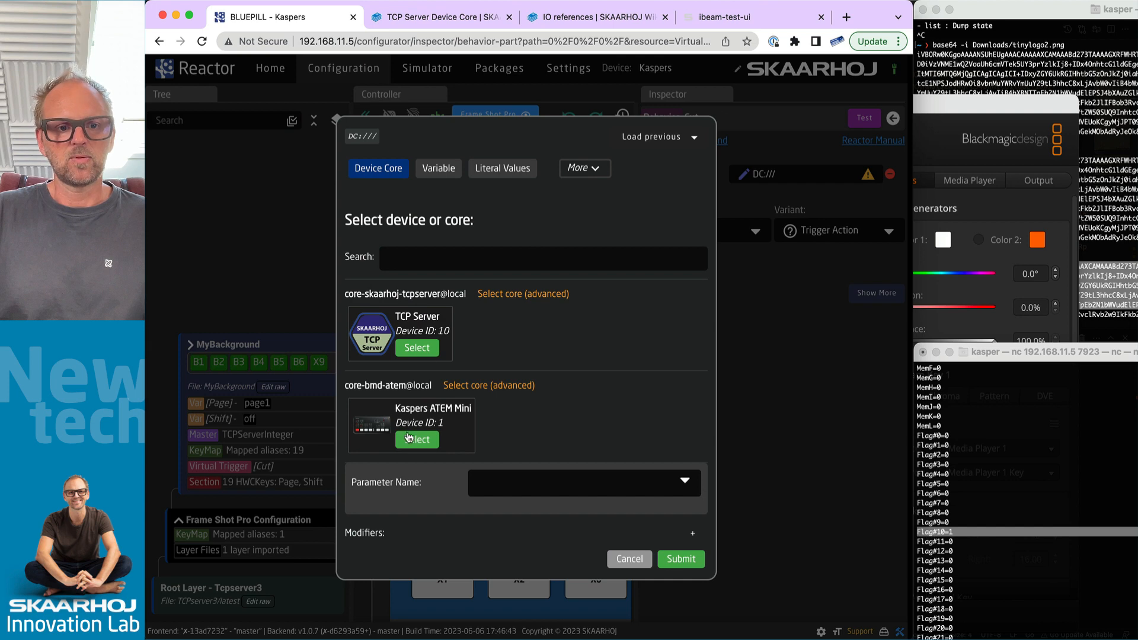
{"action": "left_click", "coordinate": [408, 439]}
{"action": "type", "text": "cut"}
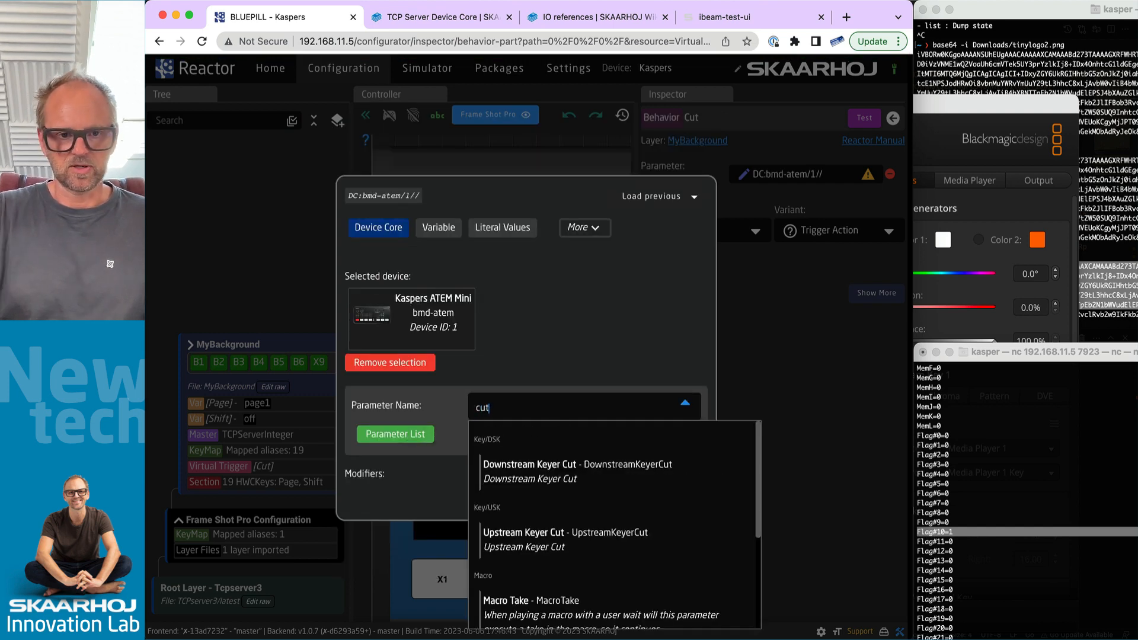
{"action": "scroll", "coordinate": [622, 492], "scroll_direction": "down", "scroll_amount": 3}
{"action": "left_click", "coordinate": [494, 611]}
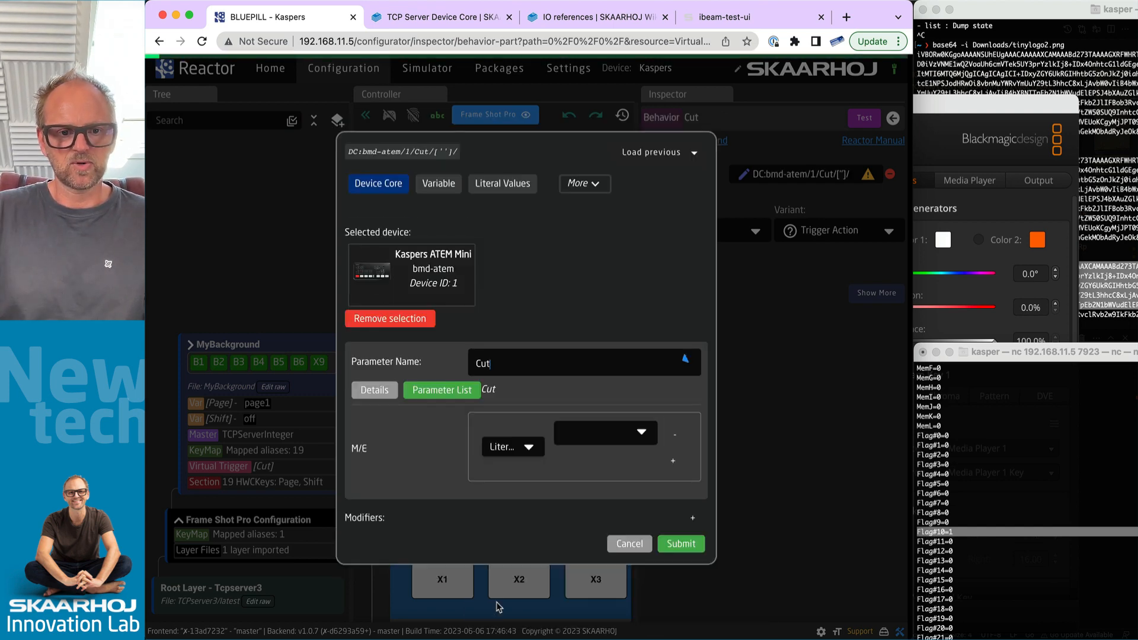
{"action": "left_click", "coordinate": [610, 428]}
{"action": "left_click", "coordinate": [575, 459]}
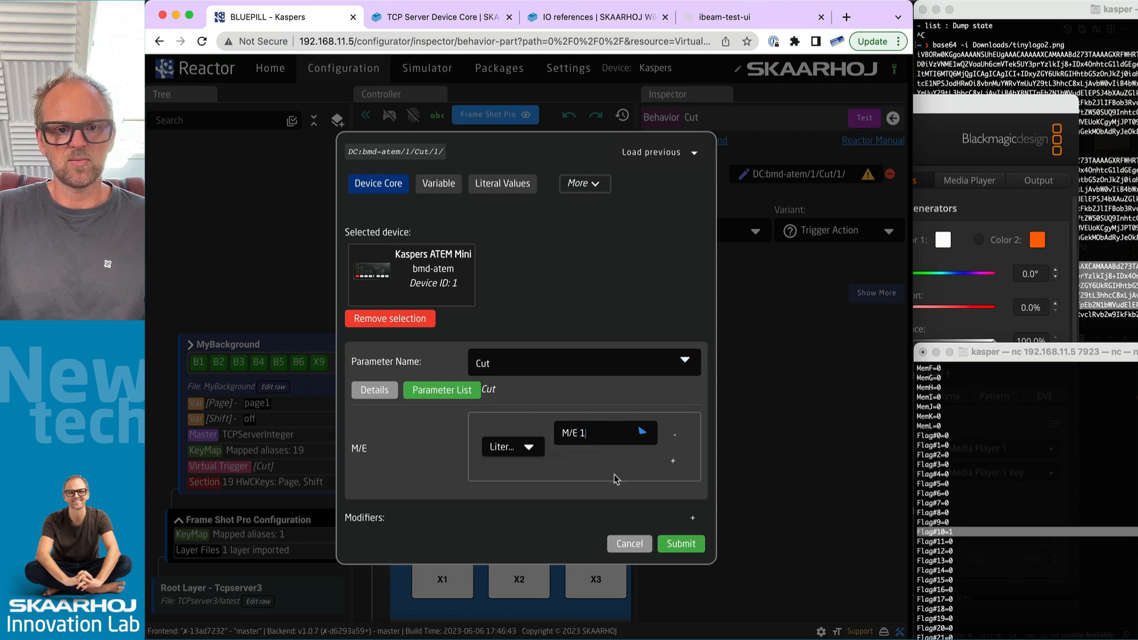
{"action": "left_click", "coordinate": [681, 544]}
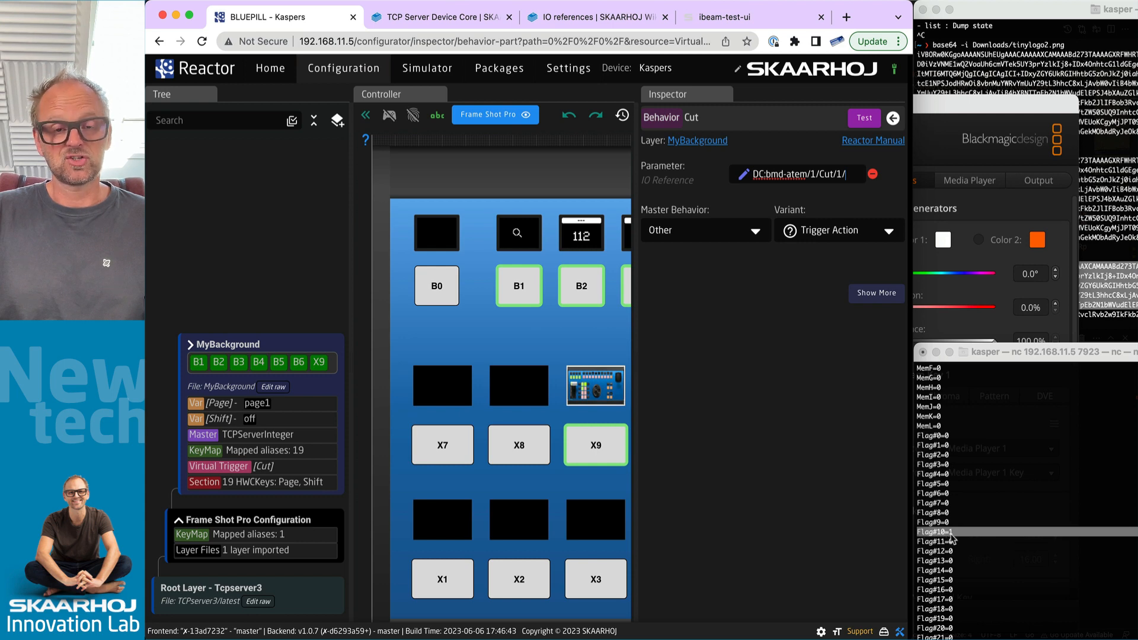
Place the ATEM Software Control window beside the browser, move the terminal over the browser's lower area, and highlight the Flag#10=1 entry.
{"action": "left_click", "coordinate": [960, 103]}
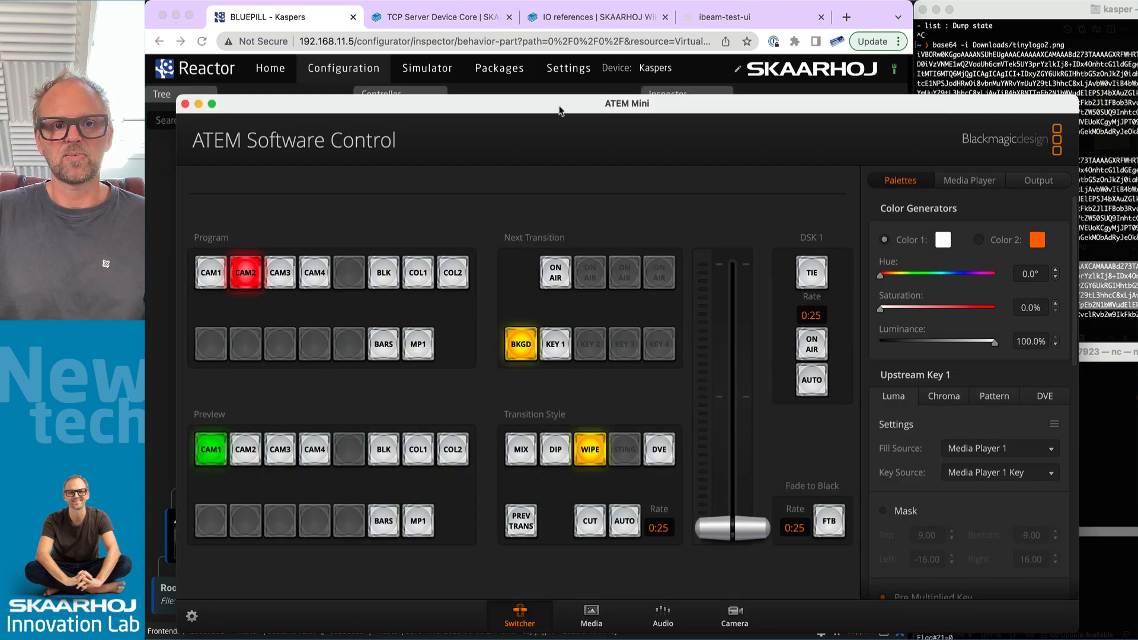
{"action": "left_click_drag", "start_coordinate": [546, 104], "coordinate": [1126, 51]}
{"action": "left_click_drag", "start_coordinate": [909, 51], "coordinate": [1065, 14]}
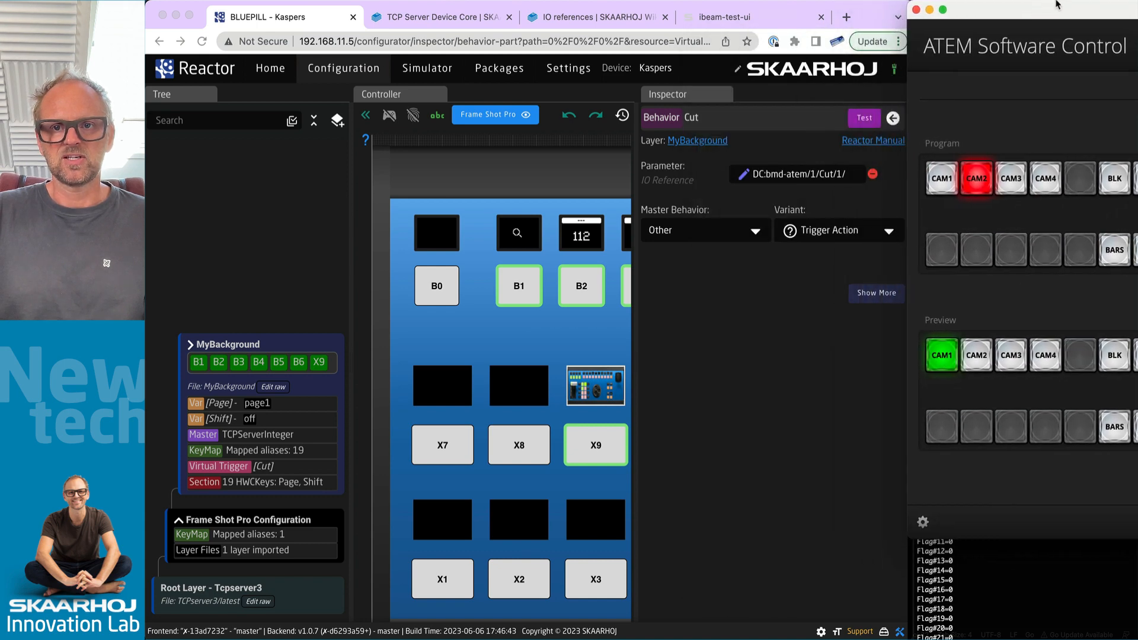
{"action": "left_click", "coordinate": [994, 607]}
{"action": "left_click_drag", "start_coordinate": [1066, 350], "coordinate": [690, 326]}
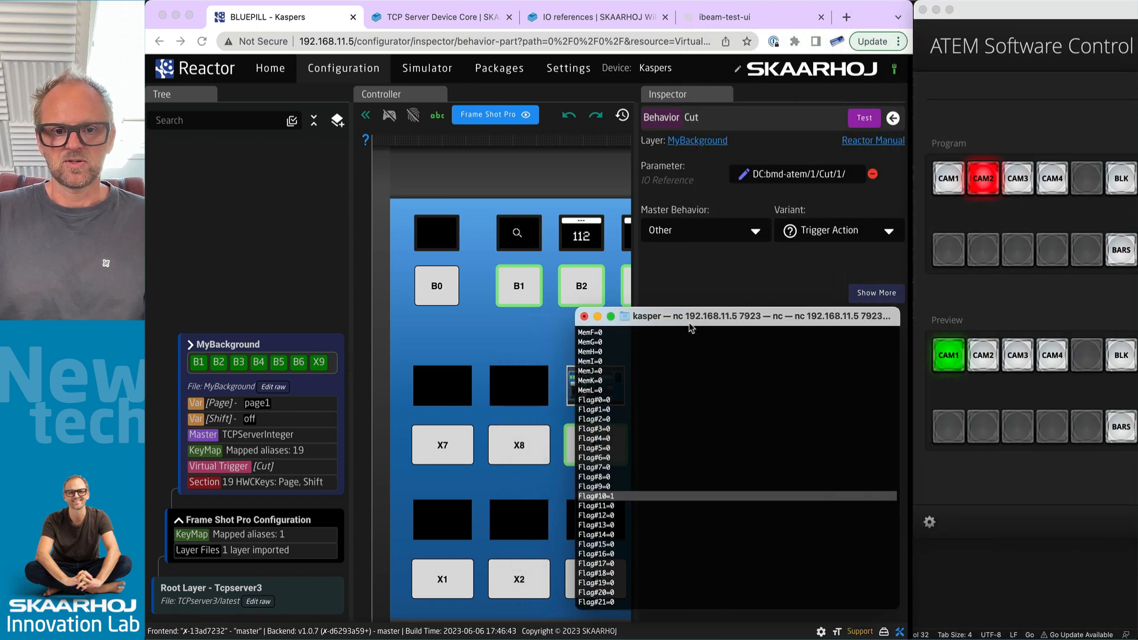
{"action": "left_click_drag", "start_coordinate": [615, 499], "coordinate": [570, 496]}
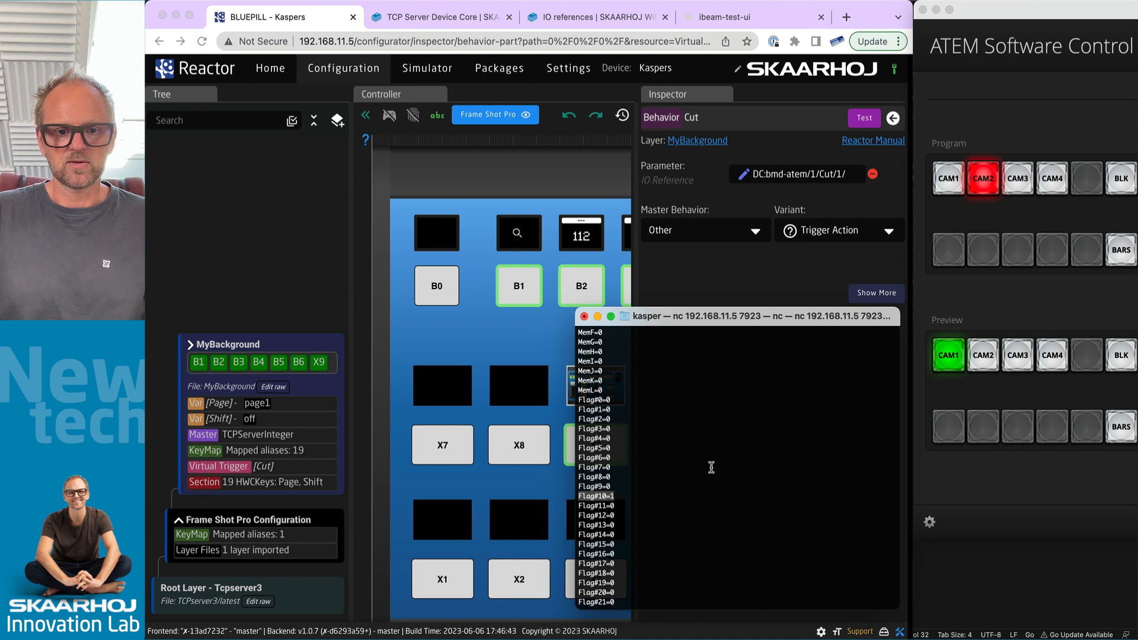
Send Flag#10=0 and then Flag#10=1 to the TCP server in the terminal to trigger a cut.
{"action": "type", "text": "Flag#10=1"}
{"action": "key", "text": "BackSpace"}
{"action": "type", "text": "0"}
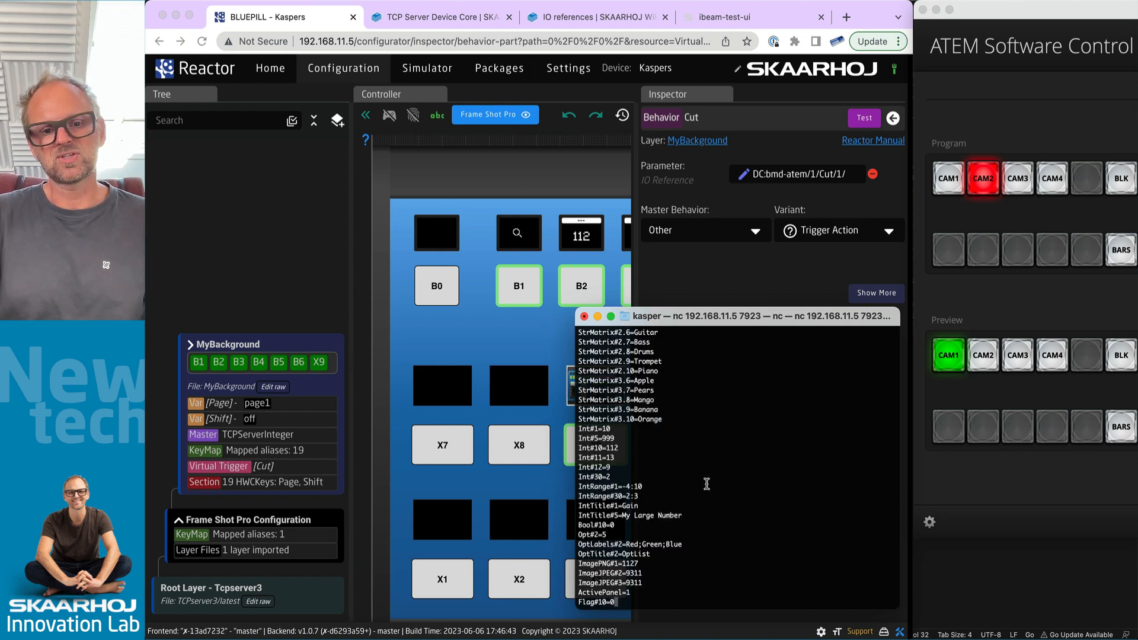
{"action": "key", "text": "Return"}
{"action": "type", "text": "Flag#10=1"}
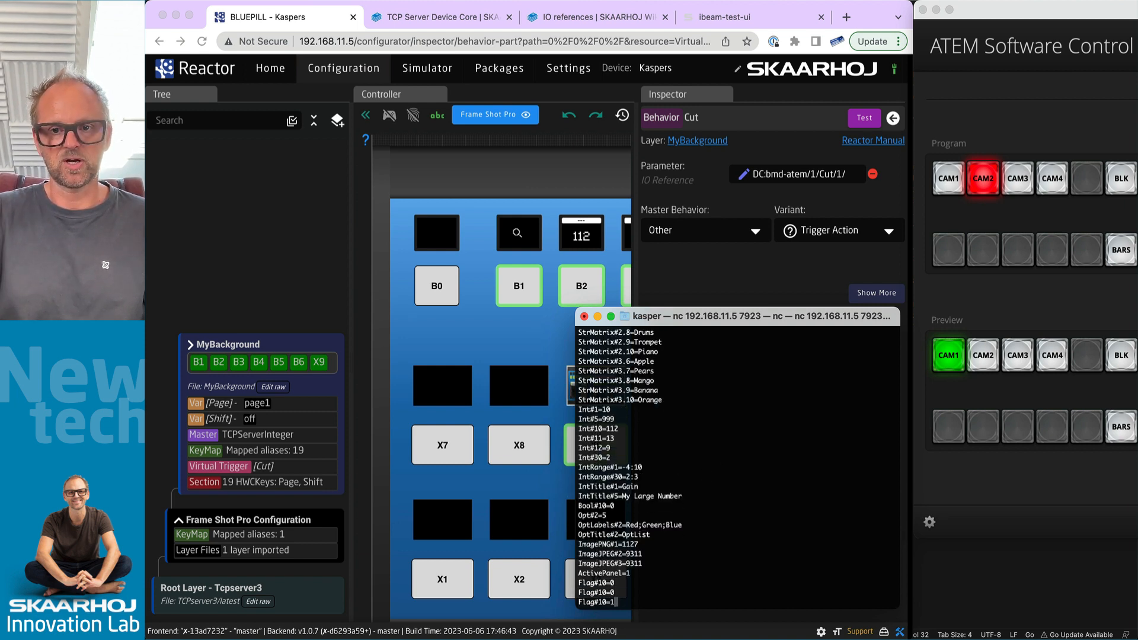
{"action": "key", "text": "Return"}
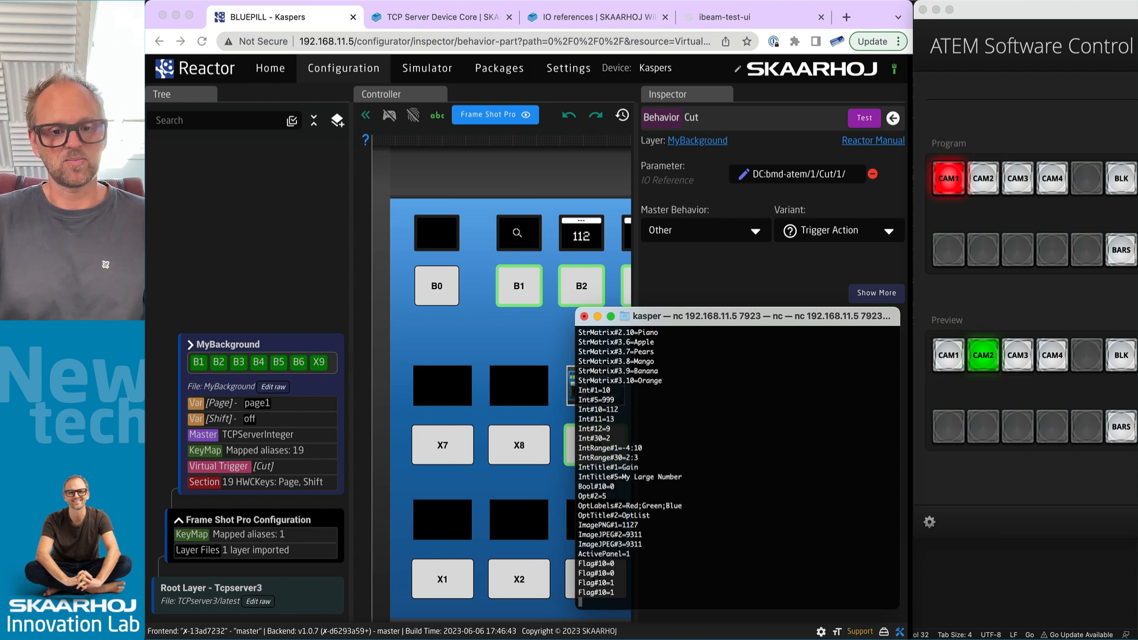
Reset flag 10 to 0 over the TCP connection and set it to 1 again to trigger another cut.
{"action": "type", "text": "Flag#10=1"}
{"action": "key", "text": "BackSpace"}
{"action": "type", "text": "0"}
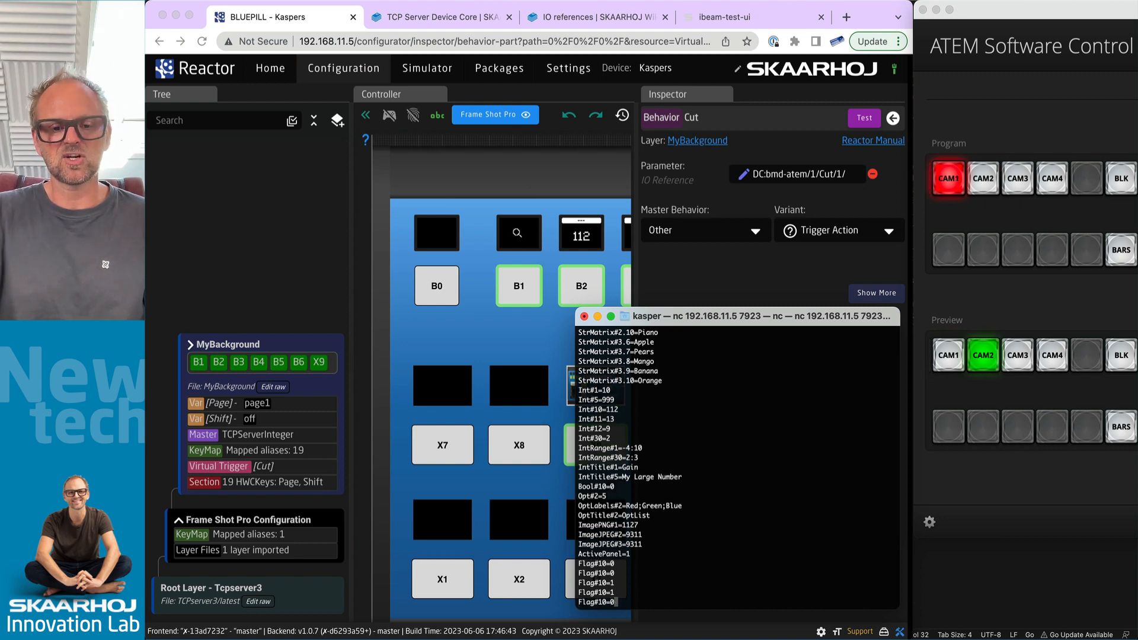
{"action": "key", "text": "Return"}
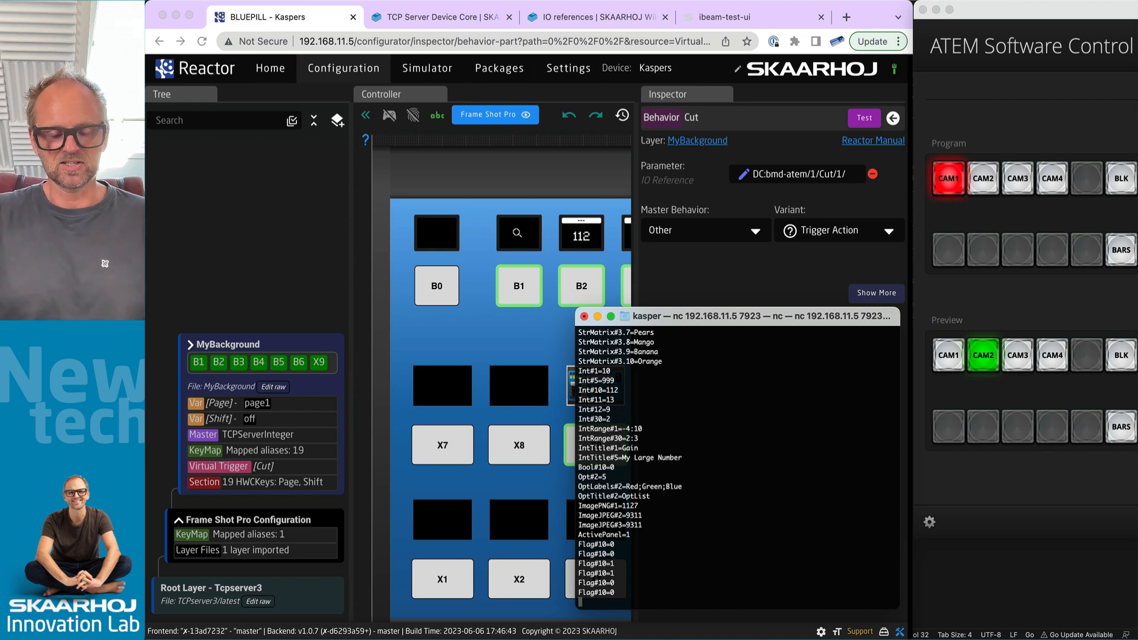
{"action": "type", "text": "Flag#10=1"}
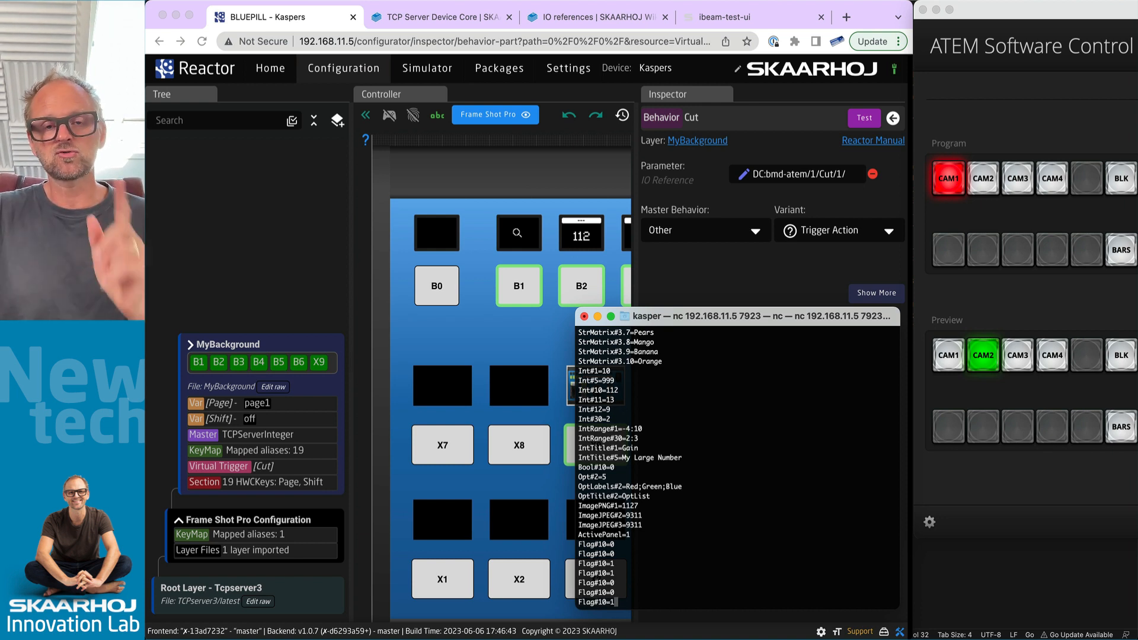
{"action": "key", "text": "Return"}
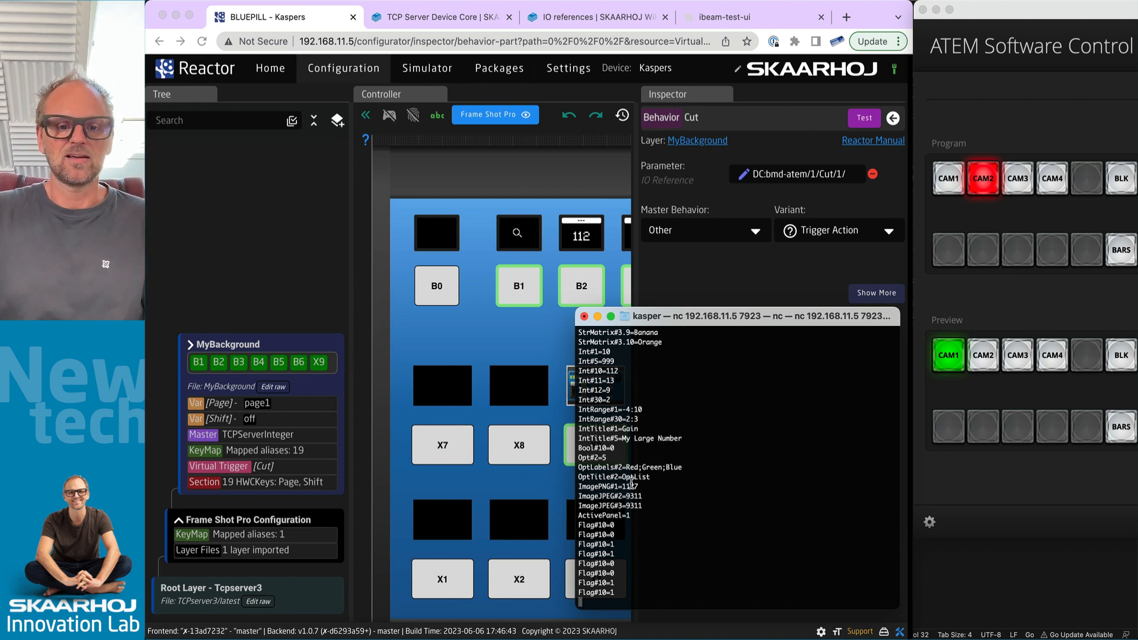
Show the TCP server's help list, highlight its Timer command, and send Timer#10=500.
{"action": "type", "text": "help"}
{"action": "key", "text": "Return"}
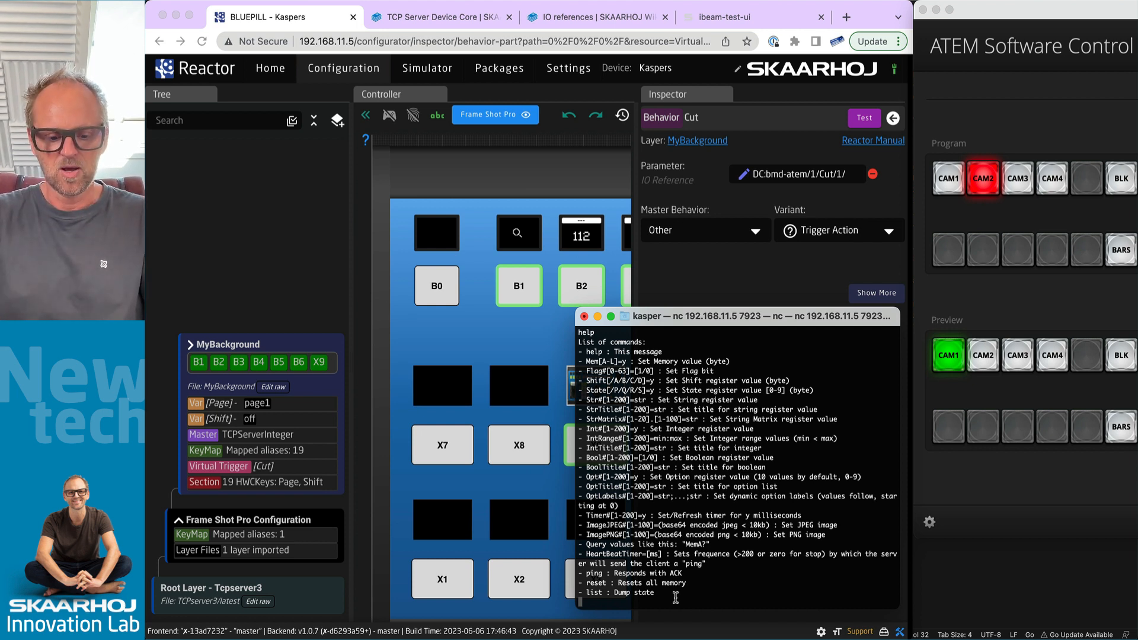
{"action": "type", "text": "Timer#10=500"}
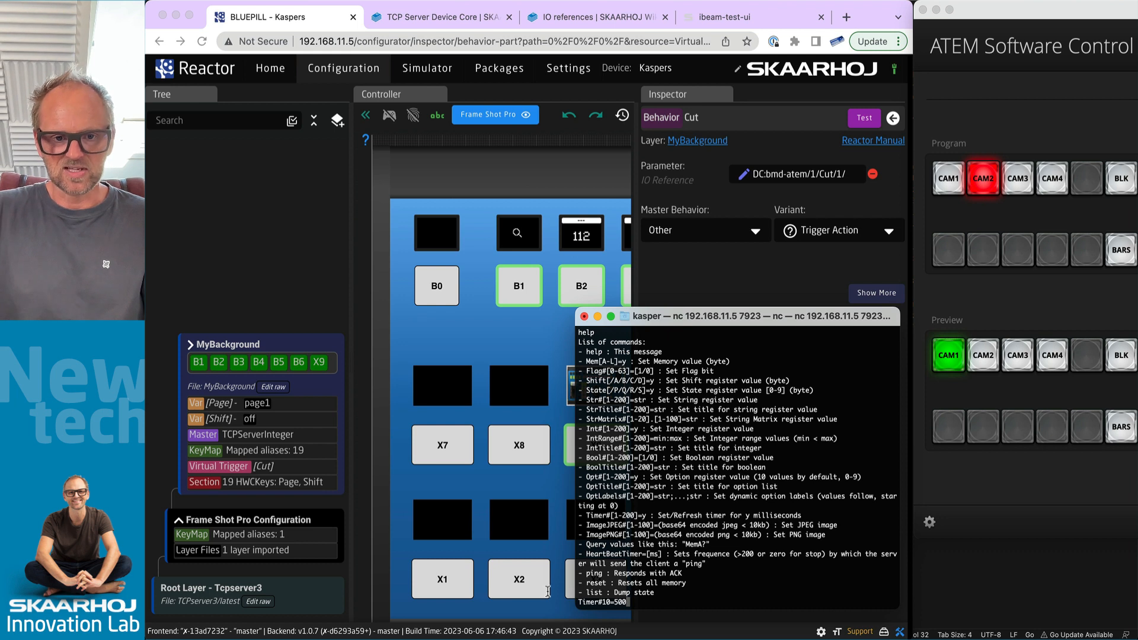
{"action": "left_click_drag", "start_coordinate": [616, 515], "coordinate": [816, 514]}
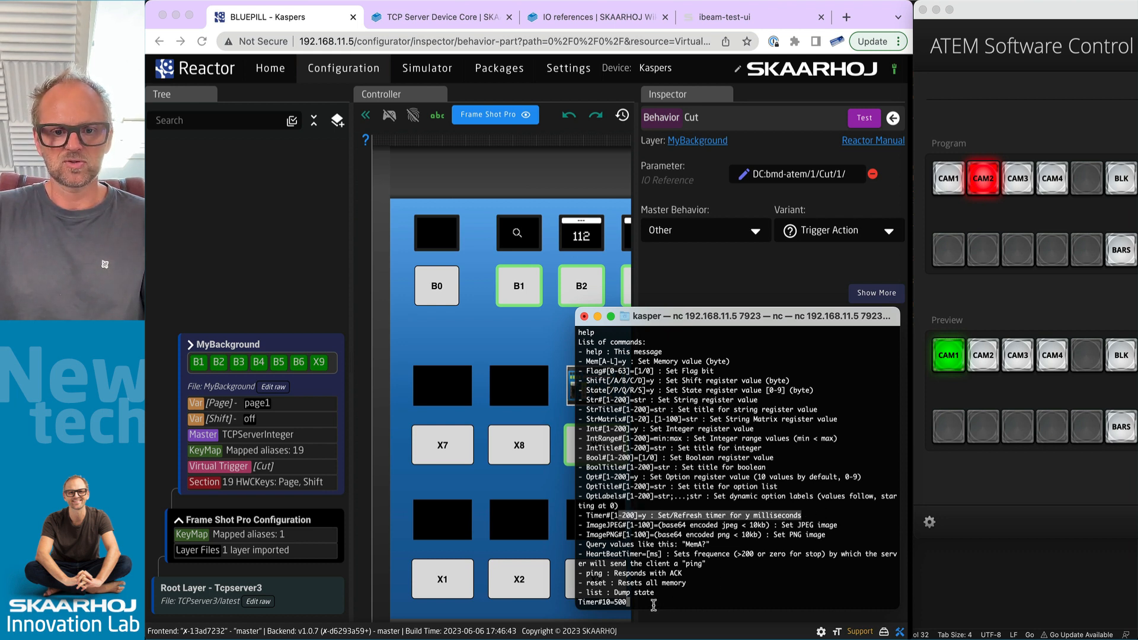
{"action": "left_click", "coordinate": [667, 593]}
{"action": "type", "text": "Timer#10=500"}
{"action": "key", "text": "Return"}
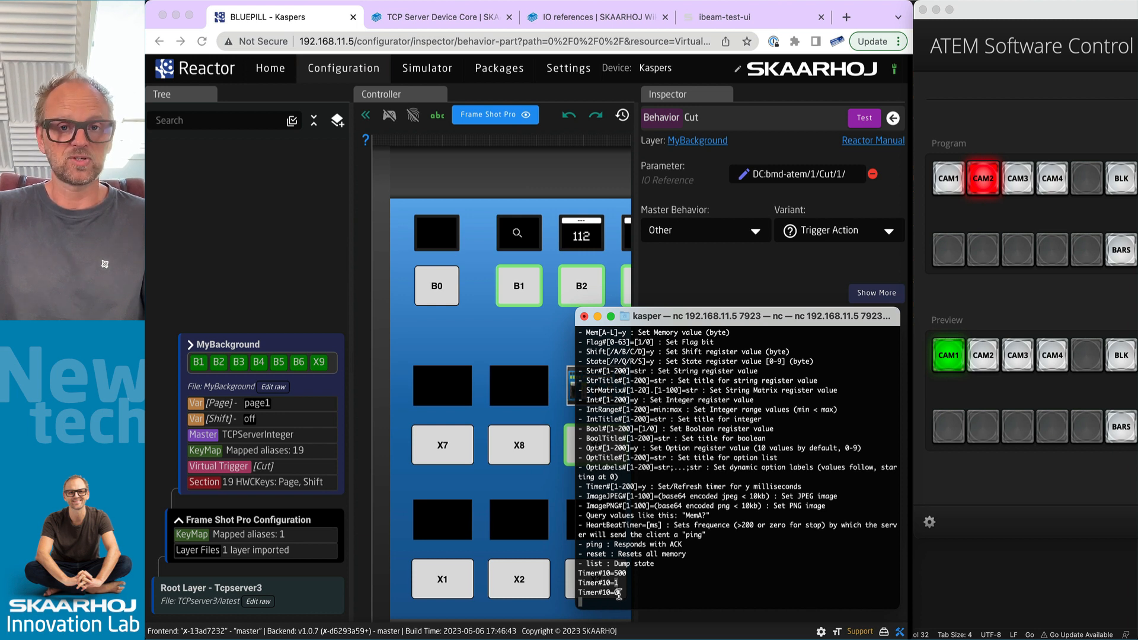
Reopen the Cut virtual trigger's condition and change its first statement's TCP Server parameter to Timed Trigger.
{"action": "left_click", "coordinate": [700, 281]}
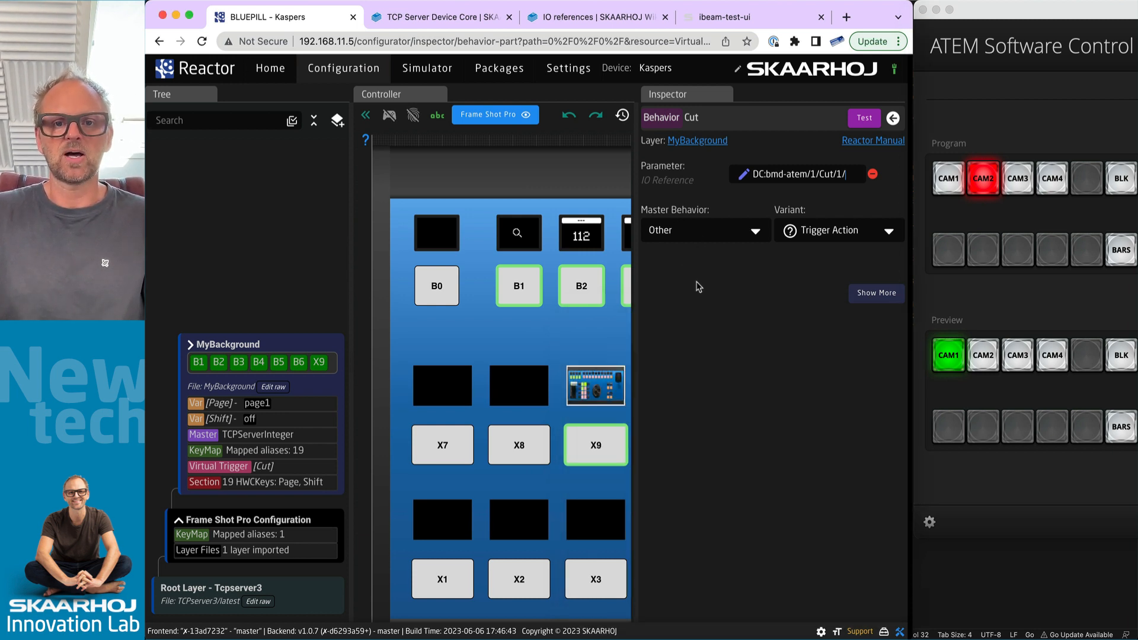
{"action": "left_click", "coordinate": [892, 118]}
{"action": "left_click", "coordinate": [742, 470]}
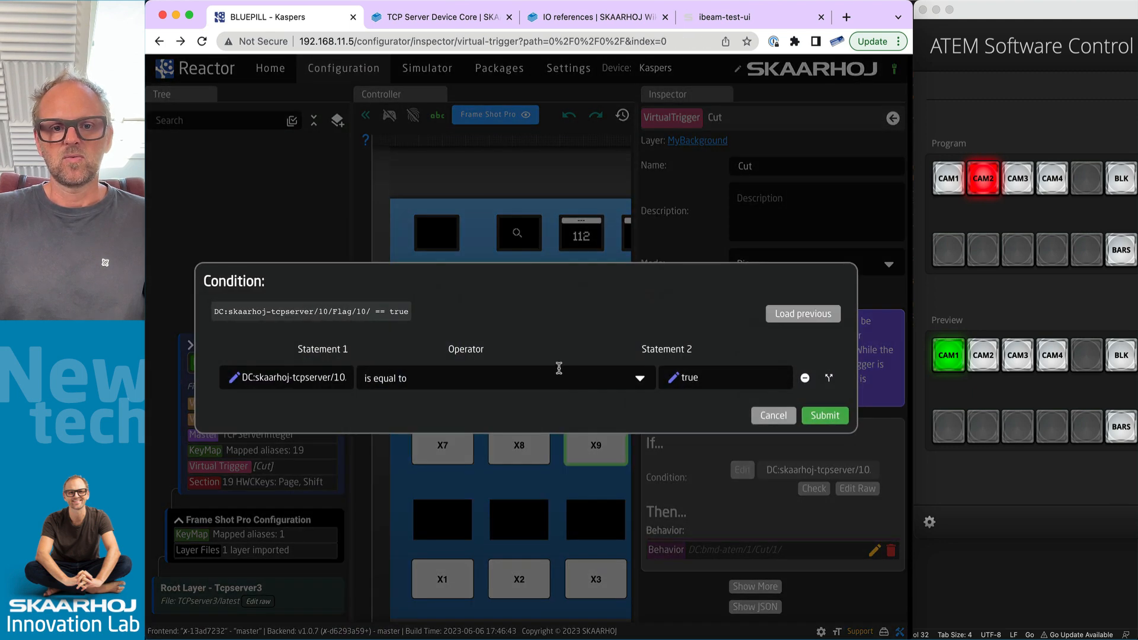
{"action": "left_click", "coordinate": [323, 376]}
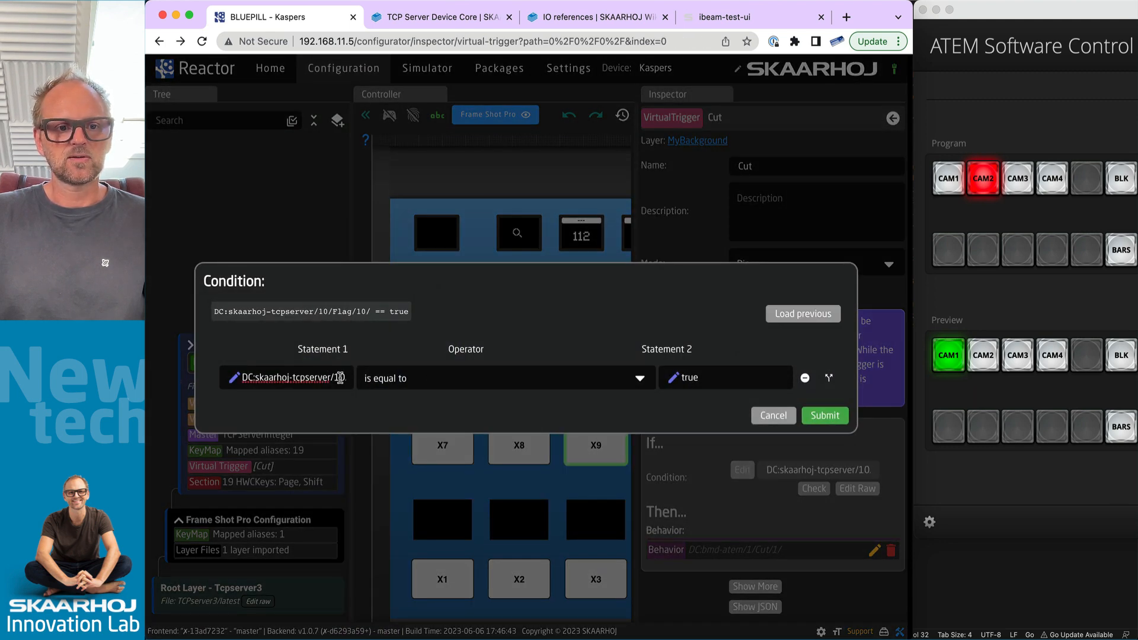
{"action": "left_click", "coordinate": [235, 378]}
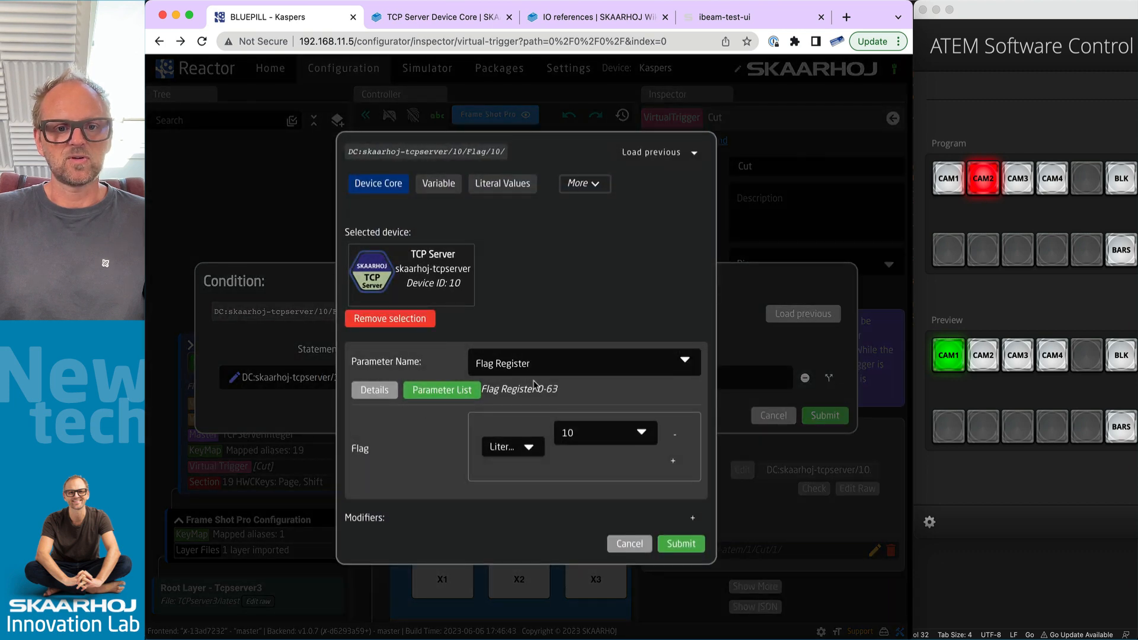
{"action": "left_click", "coordinate": [580, 362]}
{"action": "type", "text": "timer"}
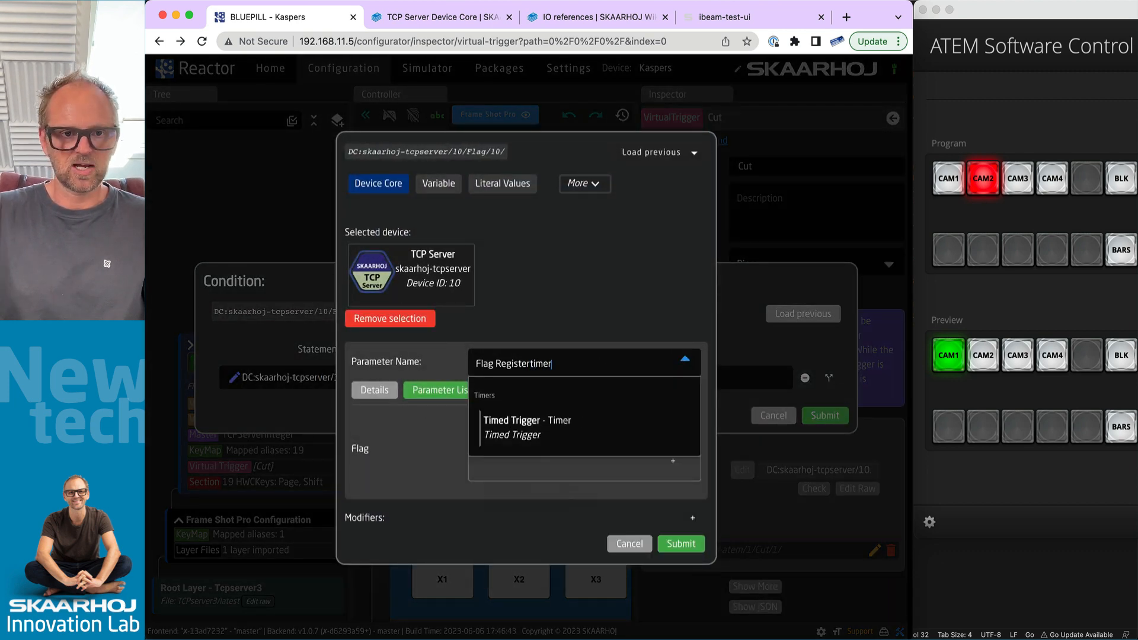
{"action": "left_click", "coordinate": [536, 429]}
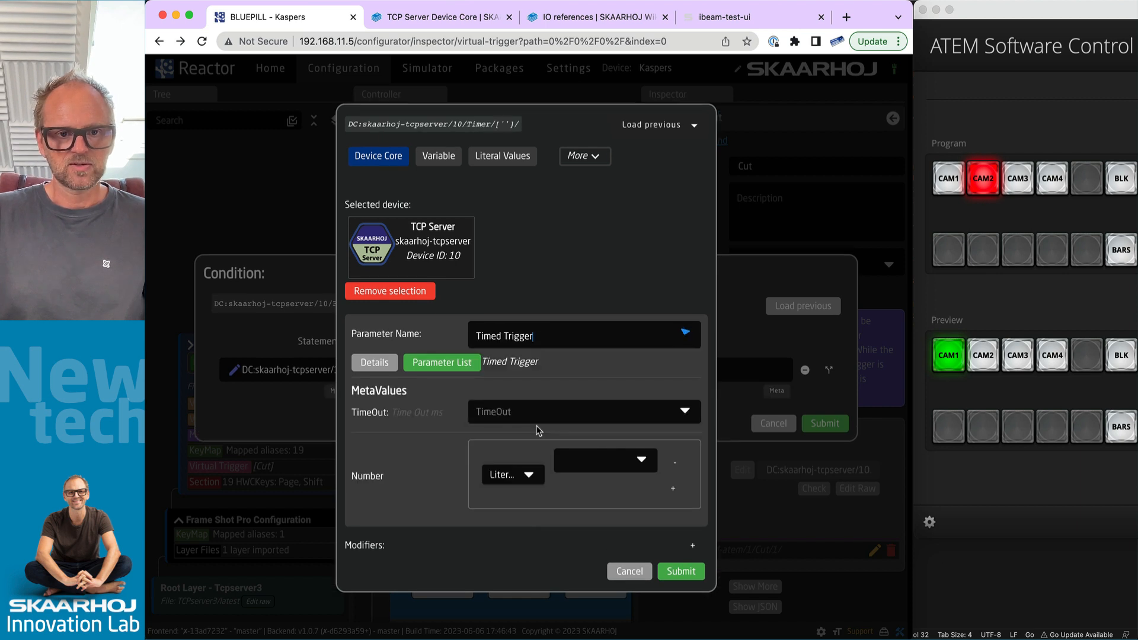
Set the Timed Trigger's TimeOut to 500 and its number to 10, and submit the reference and the condition.
{"action": "left_click", "coordinate": [676, 418]}
{"action": "type", "text": "500"}
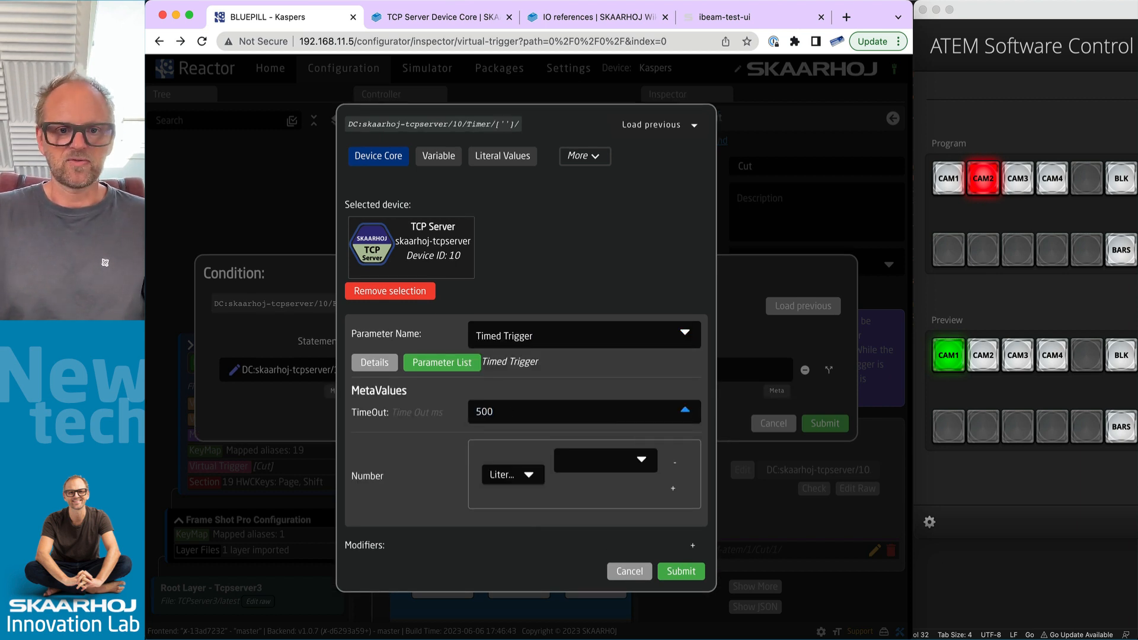
{"action": "left_click", "coordinate": [638, 459]}
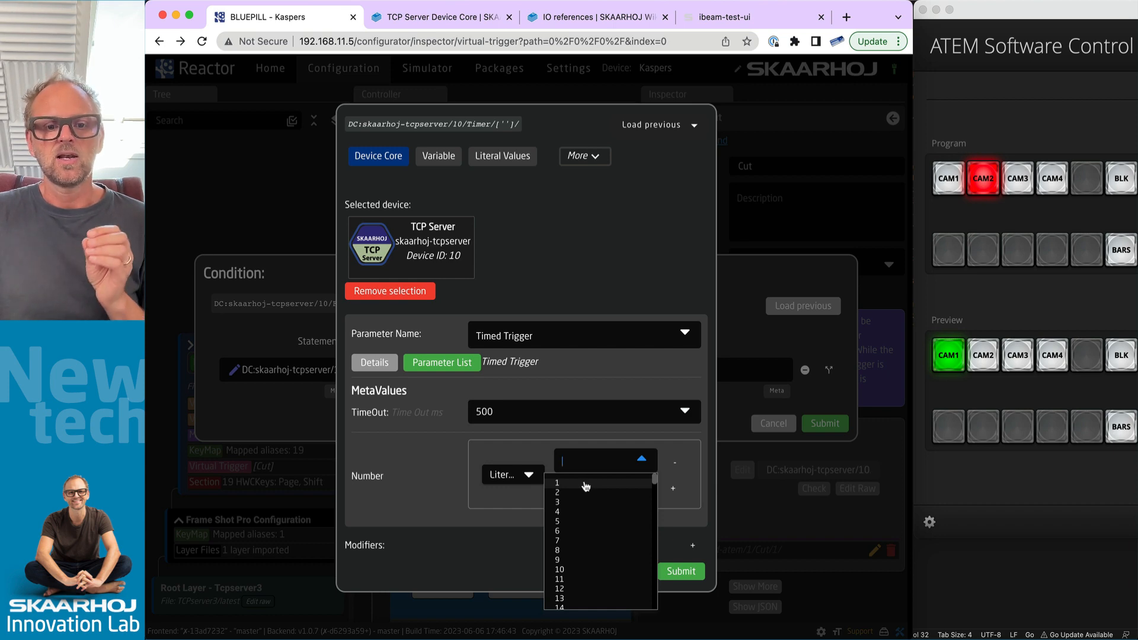
{"action": "left_click", "coordinate": [582, 569]}
{"action": "left_click", "coordinate": [687, 571]}
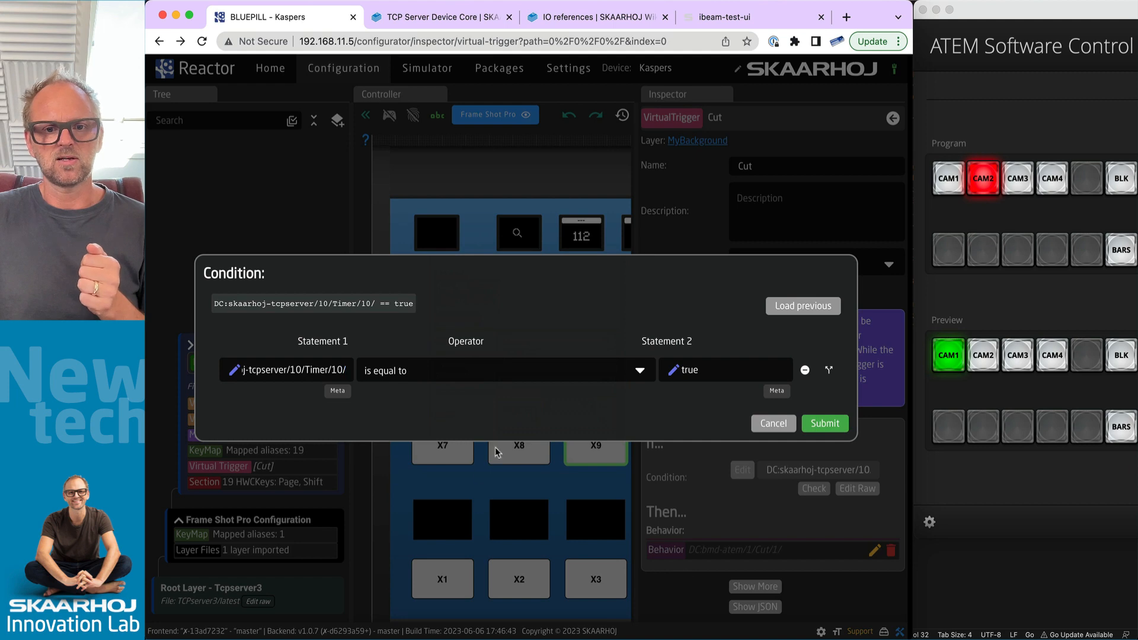
{"action": "left_click", "coordinate": [834, 428]}
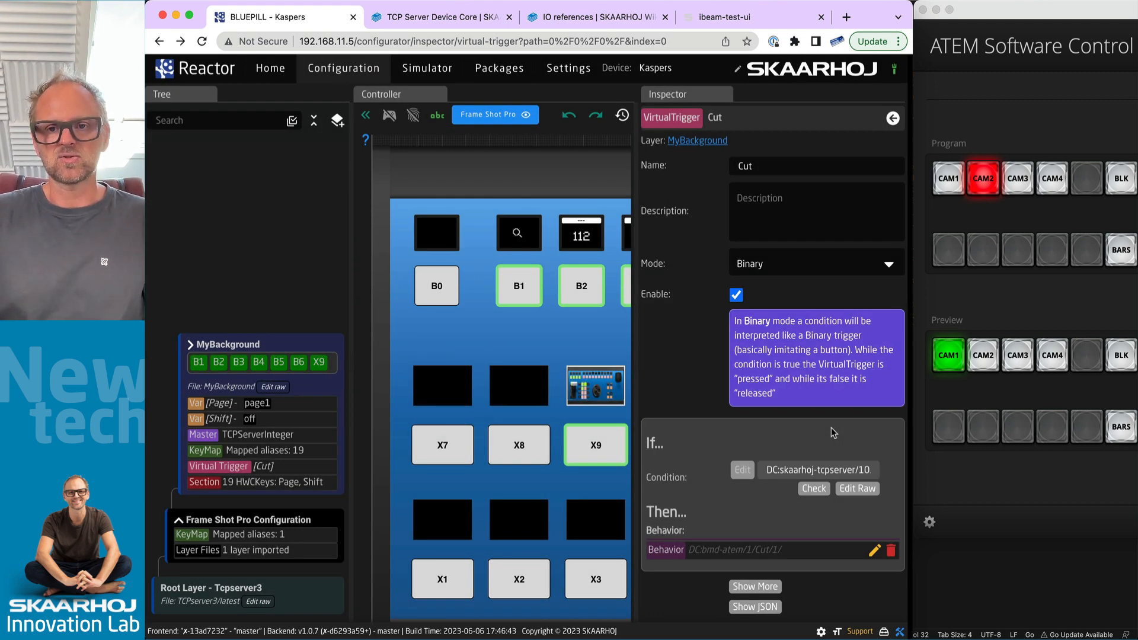
Switch to the terminal and send Timer#10=500 to the TCP server.
{"action": "key", "text": "super+Tab"}
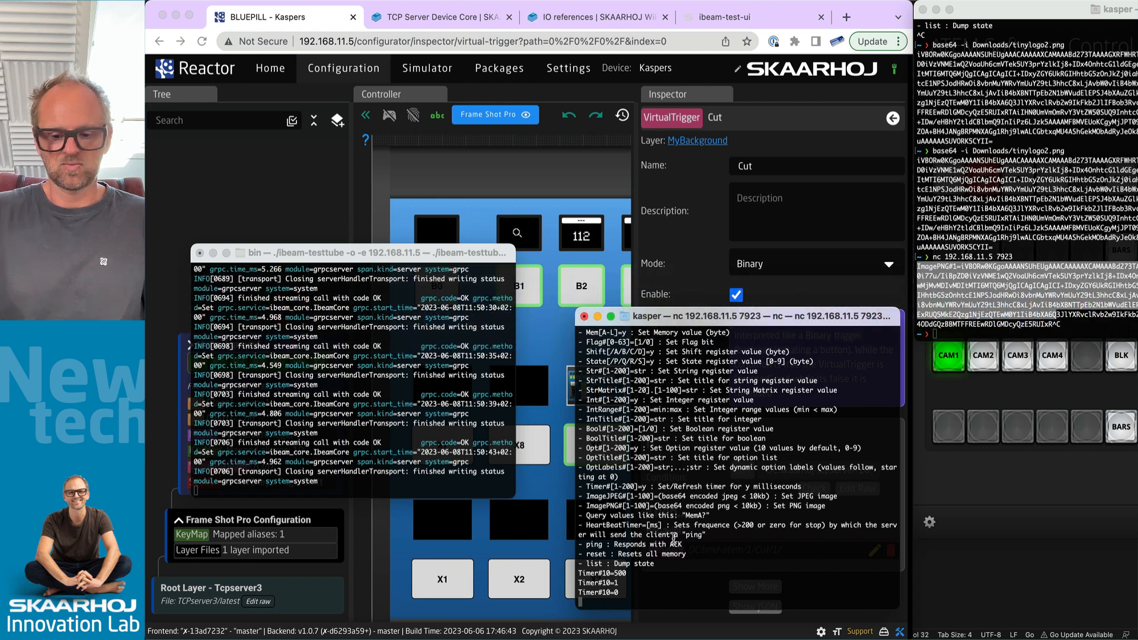
{"action": "type", "text": "Ti"}
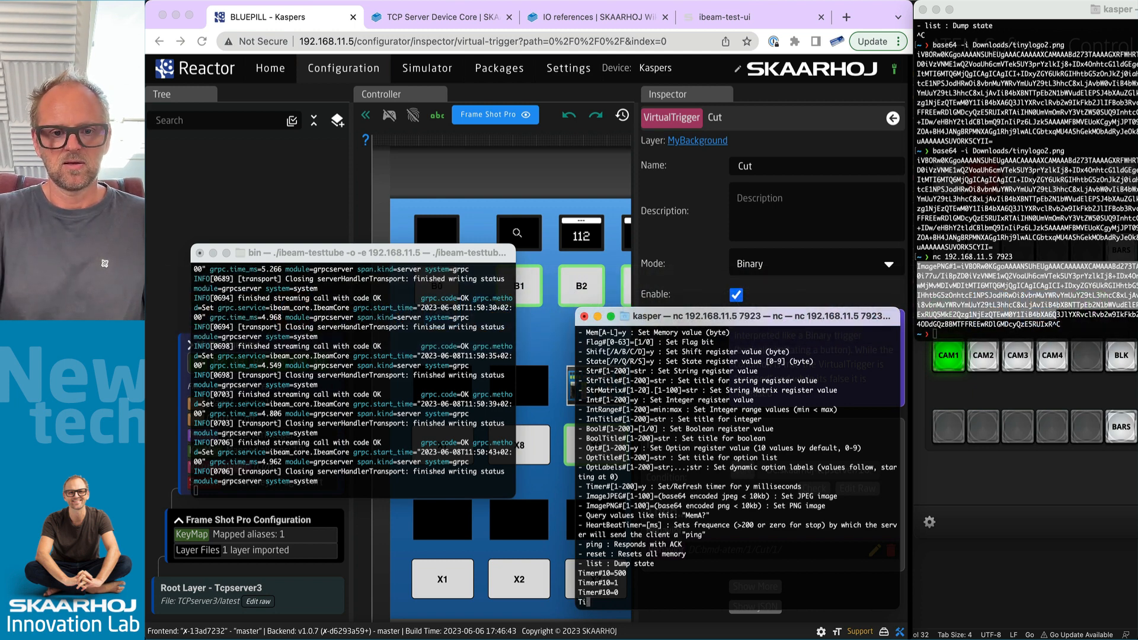
{"action": "key", "text": "BackSpace"}
{"action": "key", "text": "BackSpace"}
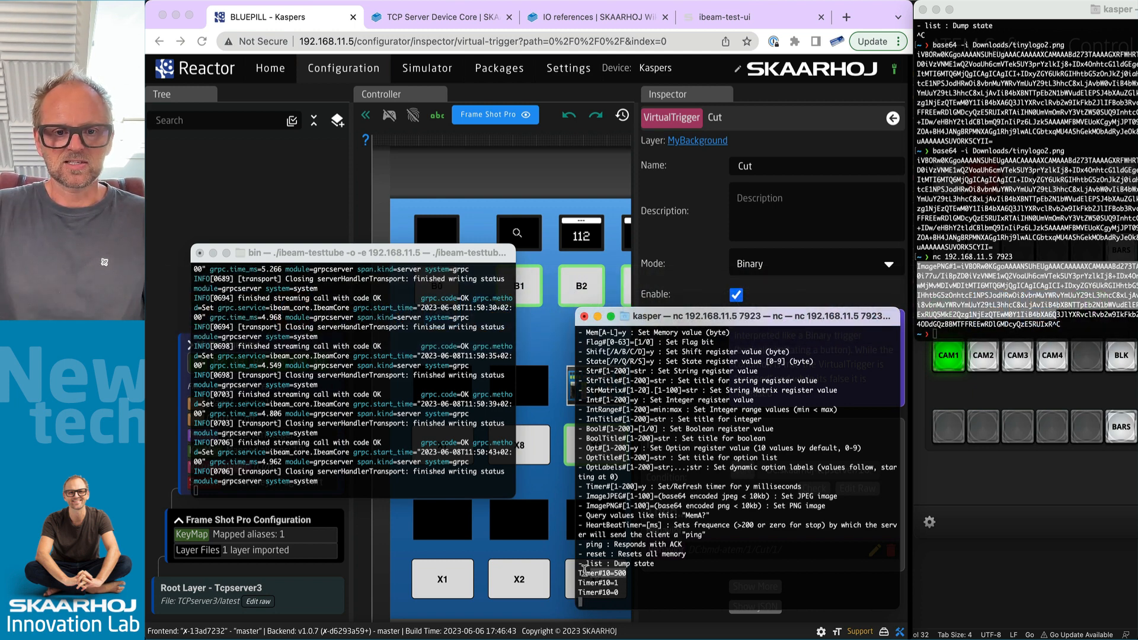
{"action": "type", "text": "Timer#10=500"}
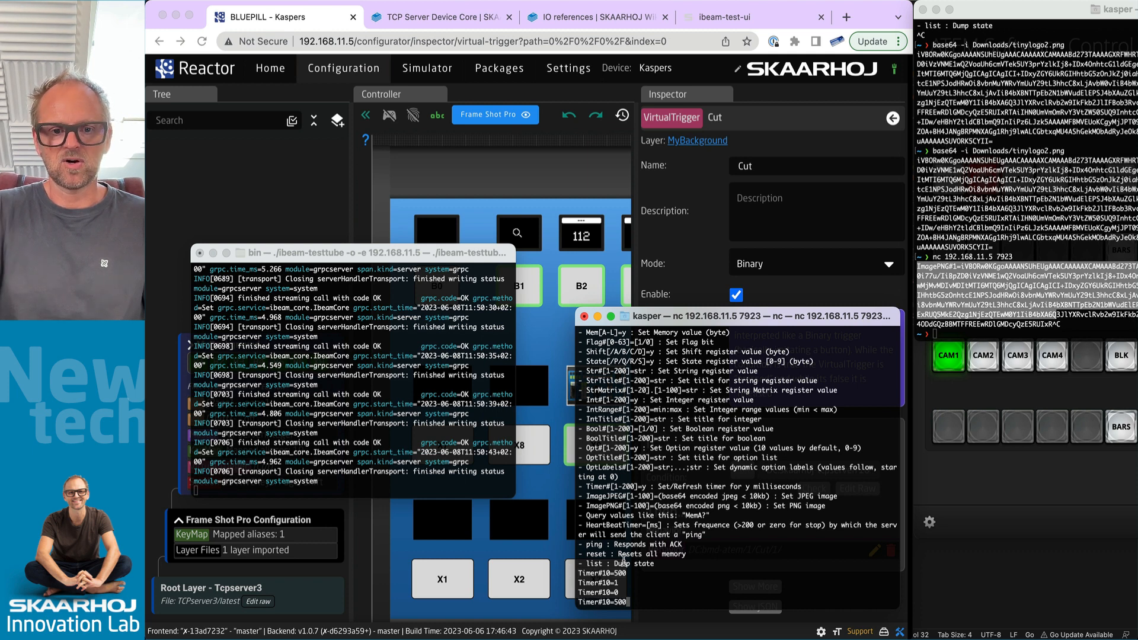
{"action": "key", "text": "Return"}
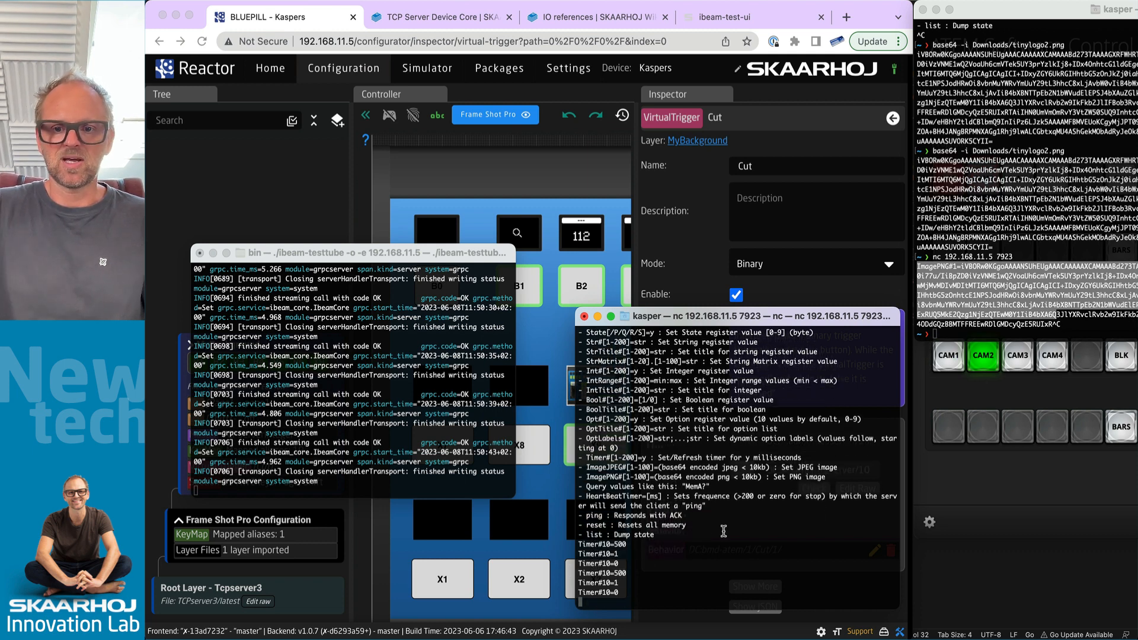
Bring ATEM Software Control back into view and send Timer#10=500 repeatedly from the terminal to trigger cuts.
{"action": "left_click", "coordinate": [1017, 481]}
{"action": "left_click", "coordinate": [768, 589]}
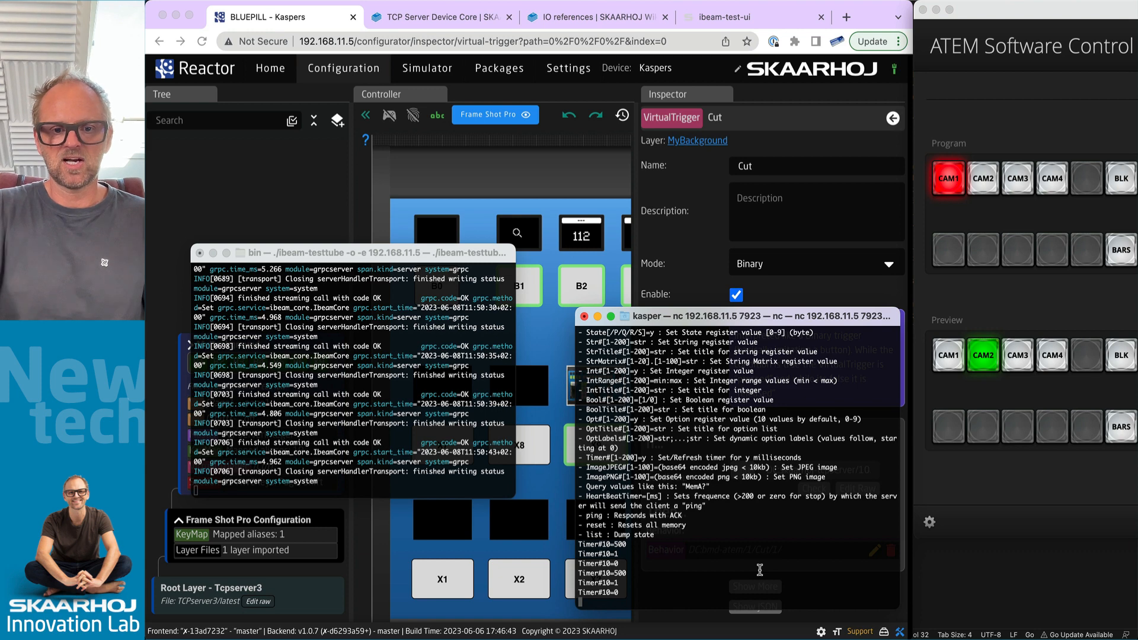
{"action": "type", "text": "Timer#10=500"}
{"action": "key", "text": "Return"}
{"action": "type", "text": "Timer#10=500"}
{"action": "key", "text": "Return"}
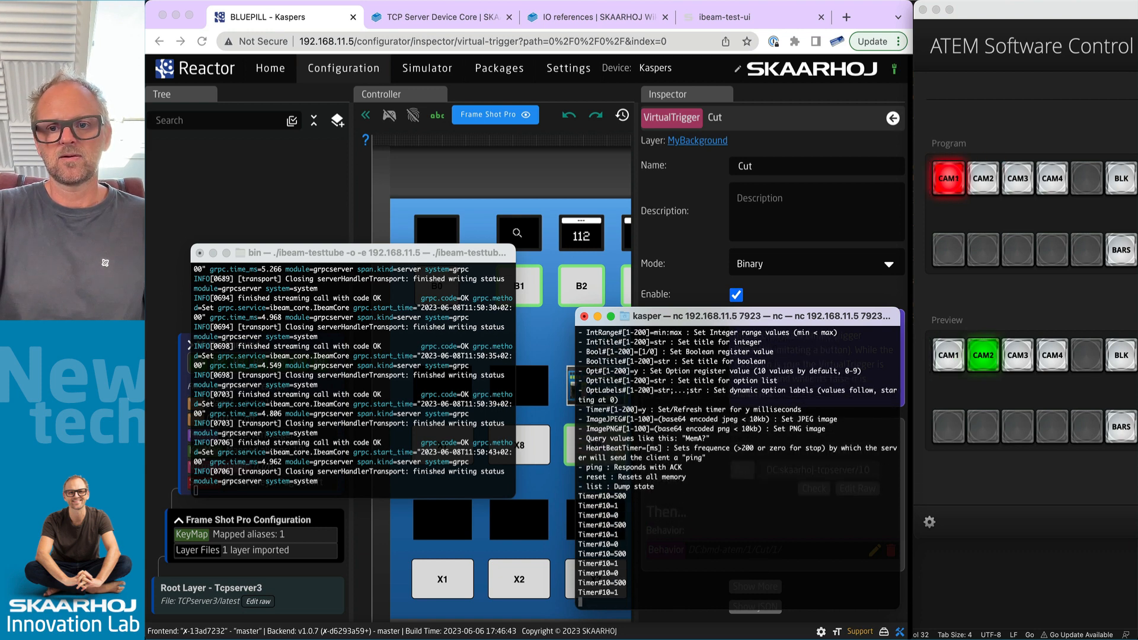
{"action": "type", "text": "Timer#10=500"}
{"action": "key", "text": "Return"}
{"action": "type", "text": "Timer#10=500"}
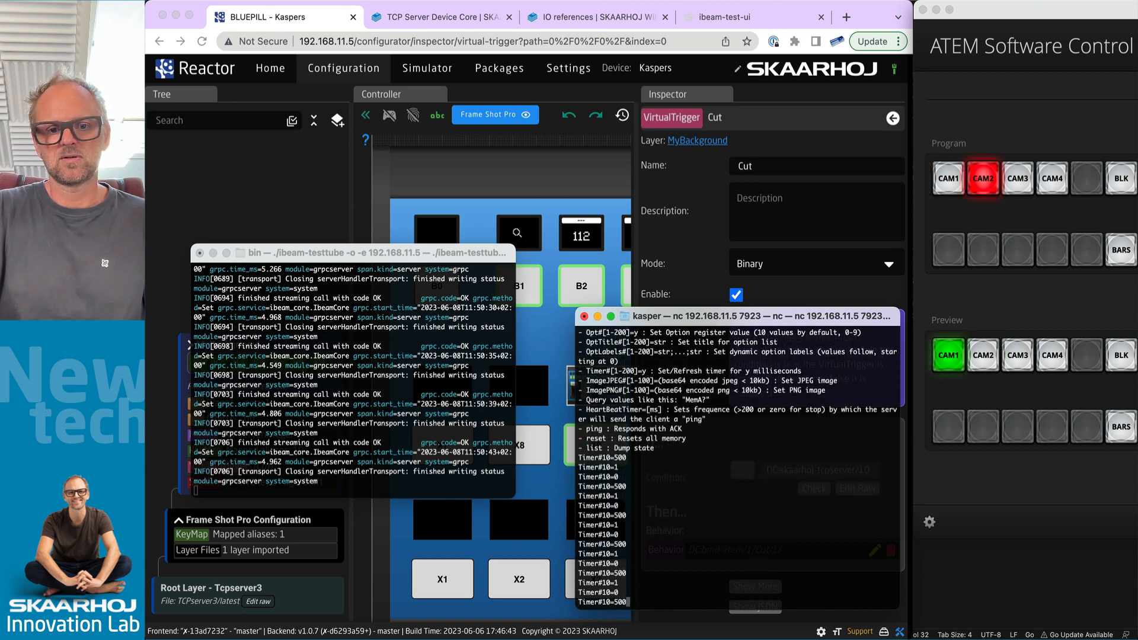
{"action": "key", "text": "Return"}
Send Timer#10=5000 to the TCP server to start a longer timer.
{"action": "type", "text": "Timer#10=500"}
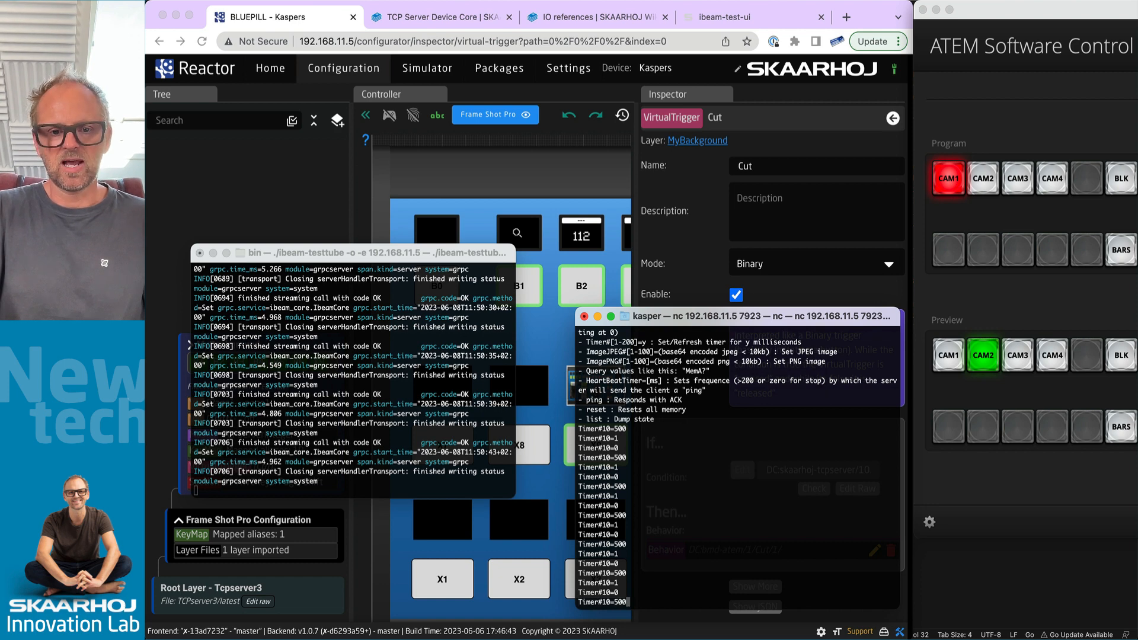
{"action": "type", "text": "0"}
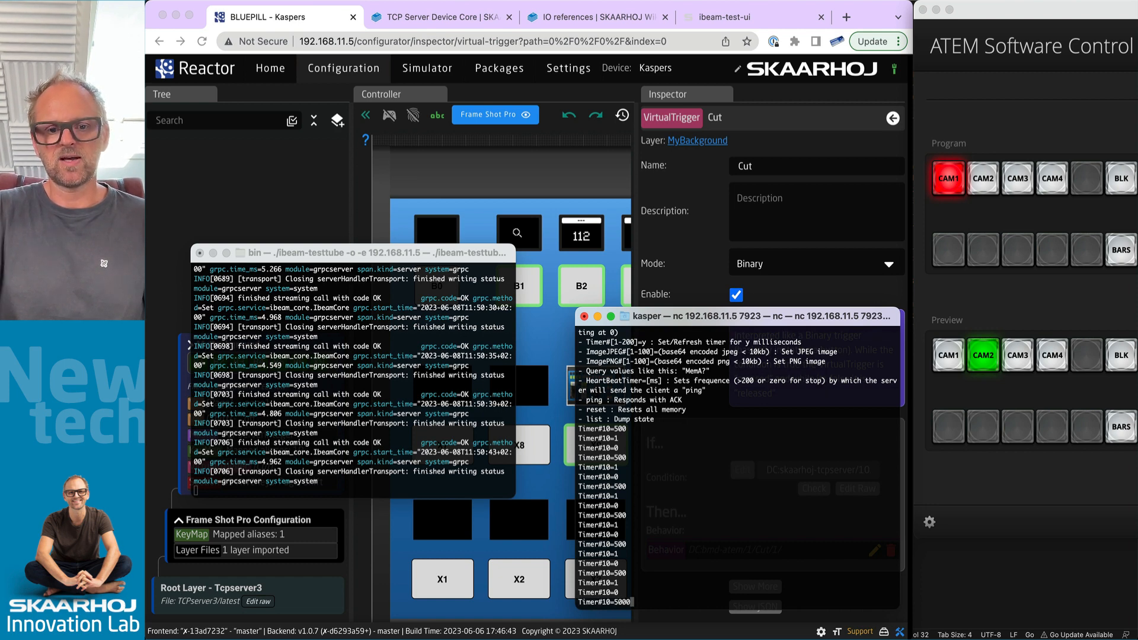
{"action": "key", "text": "Return"}
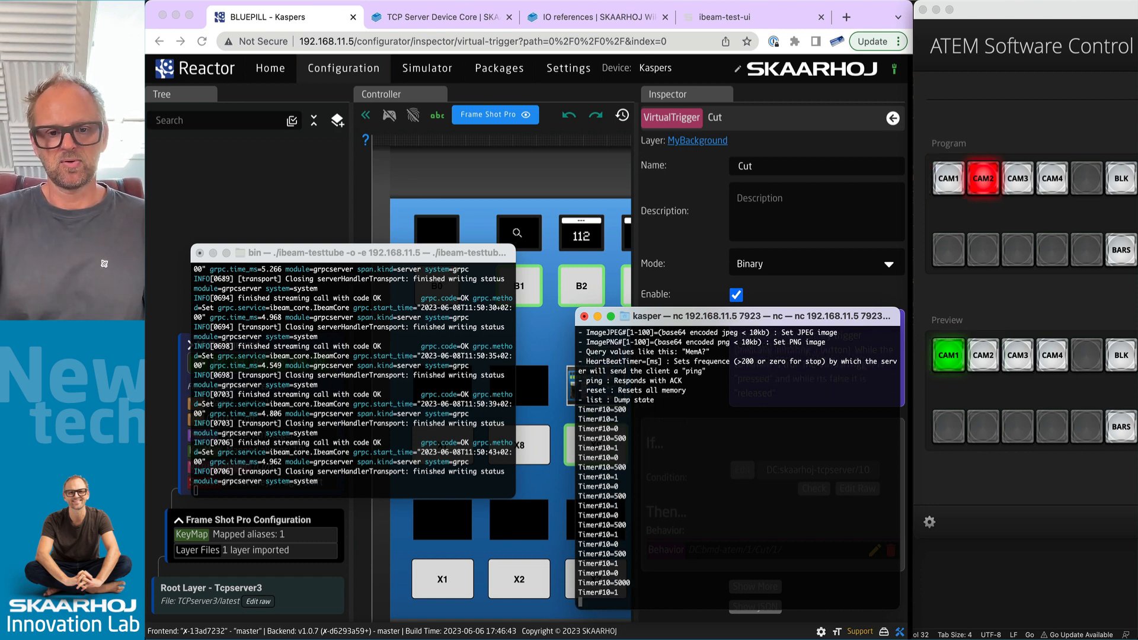
Send Timer#10=500 several more times while watching the program and preview rows for cuts.
{"action": "type", "text": "Timer#10=500"}
{"action": "key", "text": "Return"}
{"action": "type", "text": "Timer#10=500"}
{"action": "key", "text": "Return"}
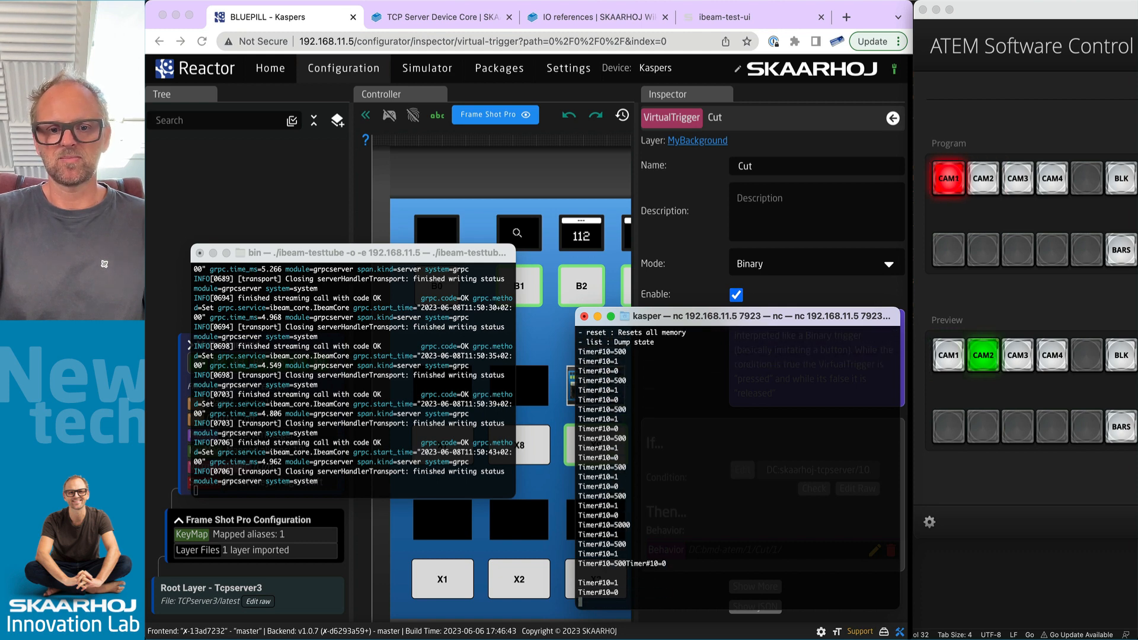
{"action": "type", "text": "Timer#10=500"}
{"action": "key", "text": "Return"}
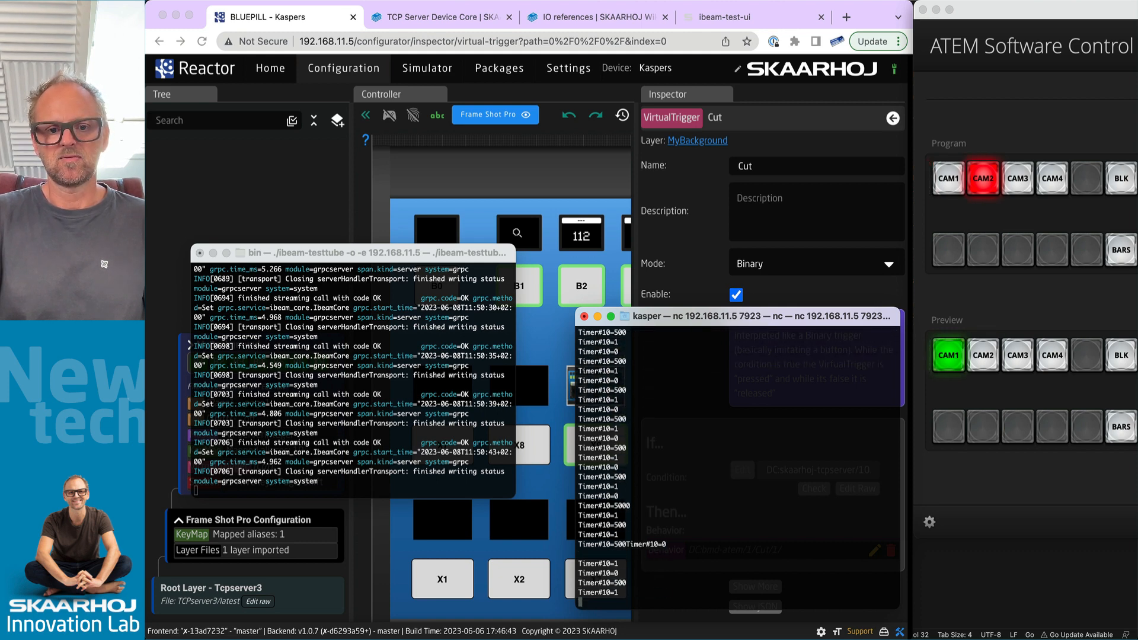
{"action": "type", "text": "Timer#10=500"}
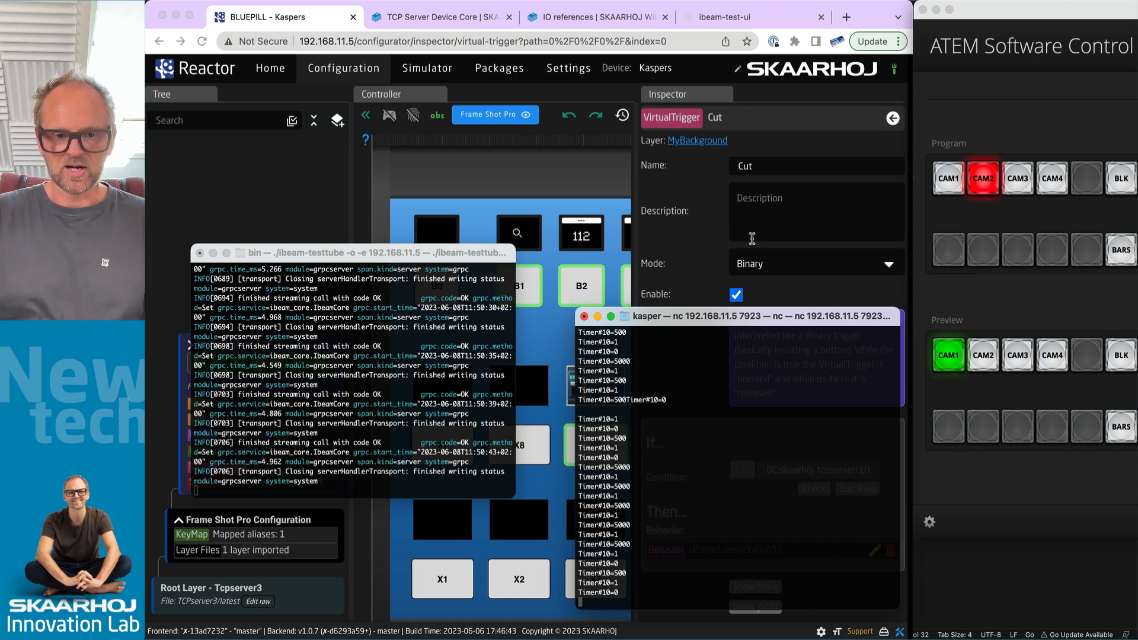
Create a virtual trigger named Volume Control on the MyBackground layer.
{"action": "left_click", "coordinate": [701, 243]}
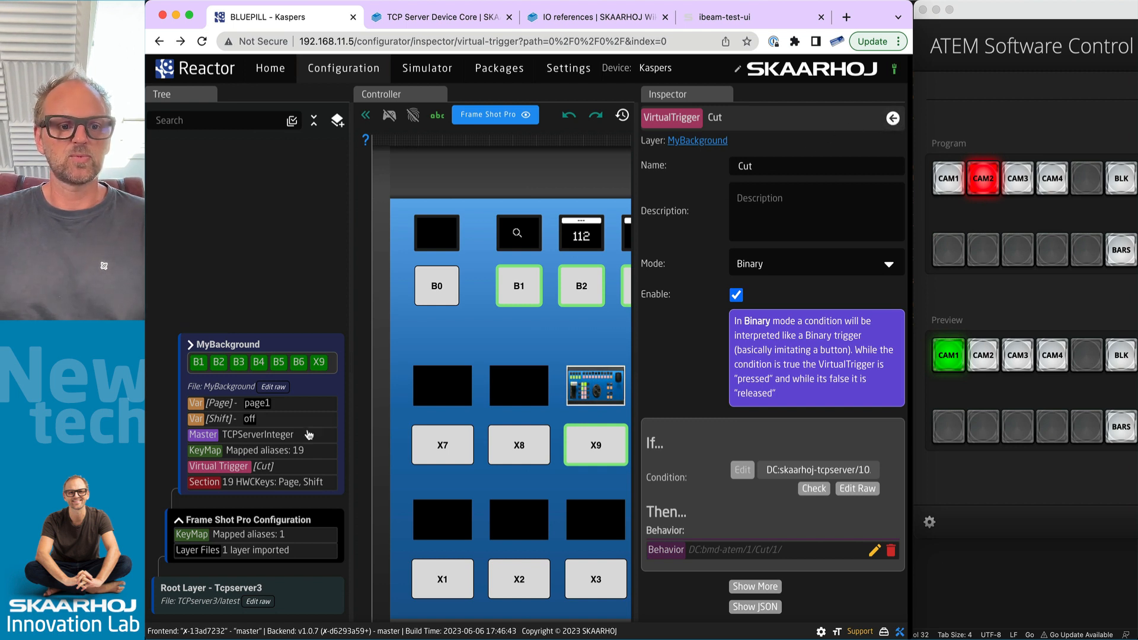
{"action": "left_click", "coordinate": [238, 350]}
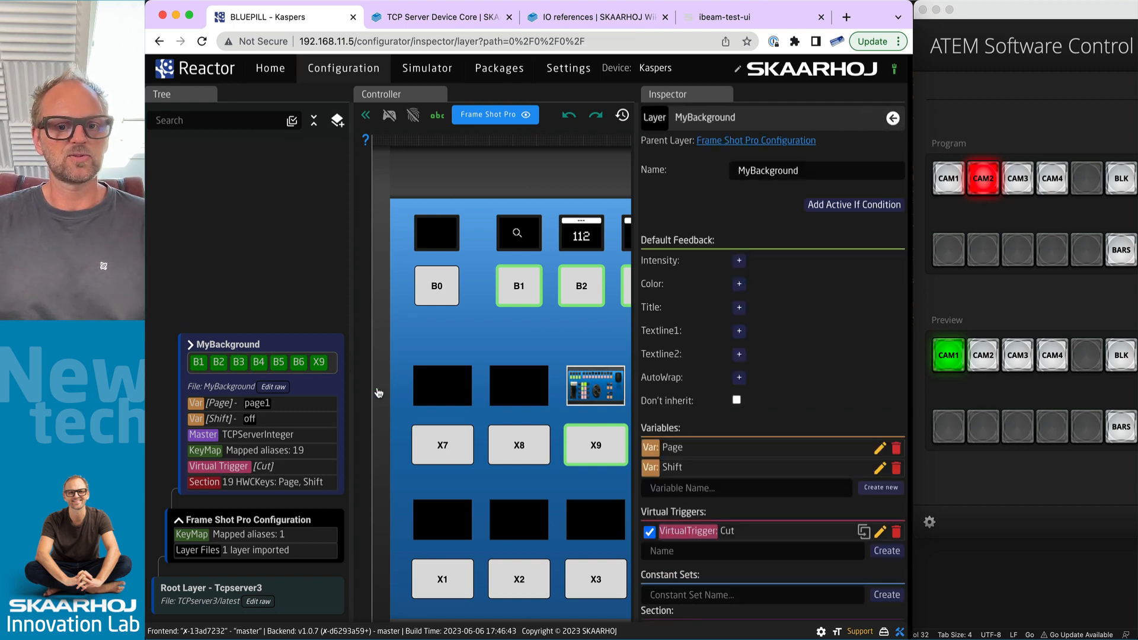
{"action": "left_click", "coordinate": [730, 546]}
{"action": "type", "text": "Vo"}
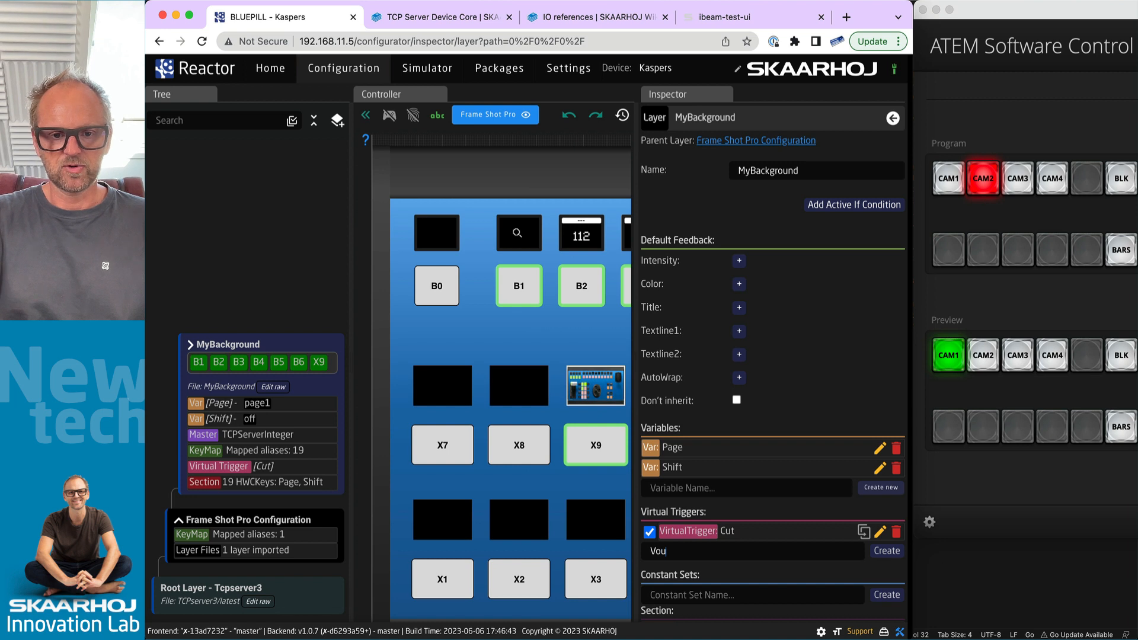
{"action": "type", "text": "lume Cont"}
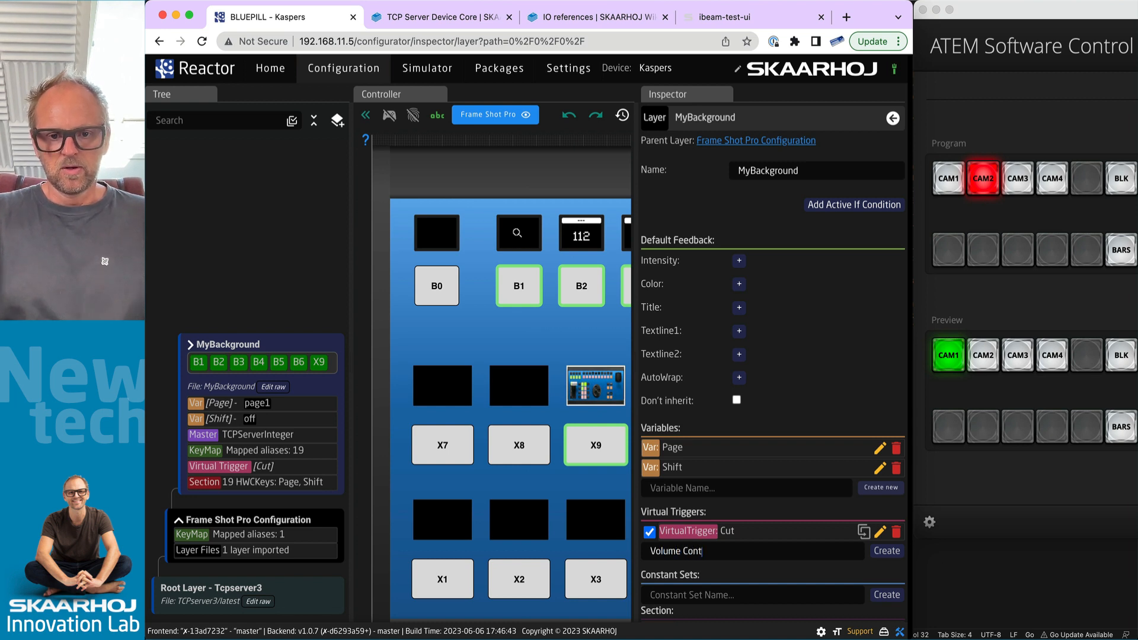
{"action": "type", "text": "rol"}
{"action": "left_click", "coordinate": [885, 552]}
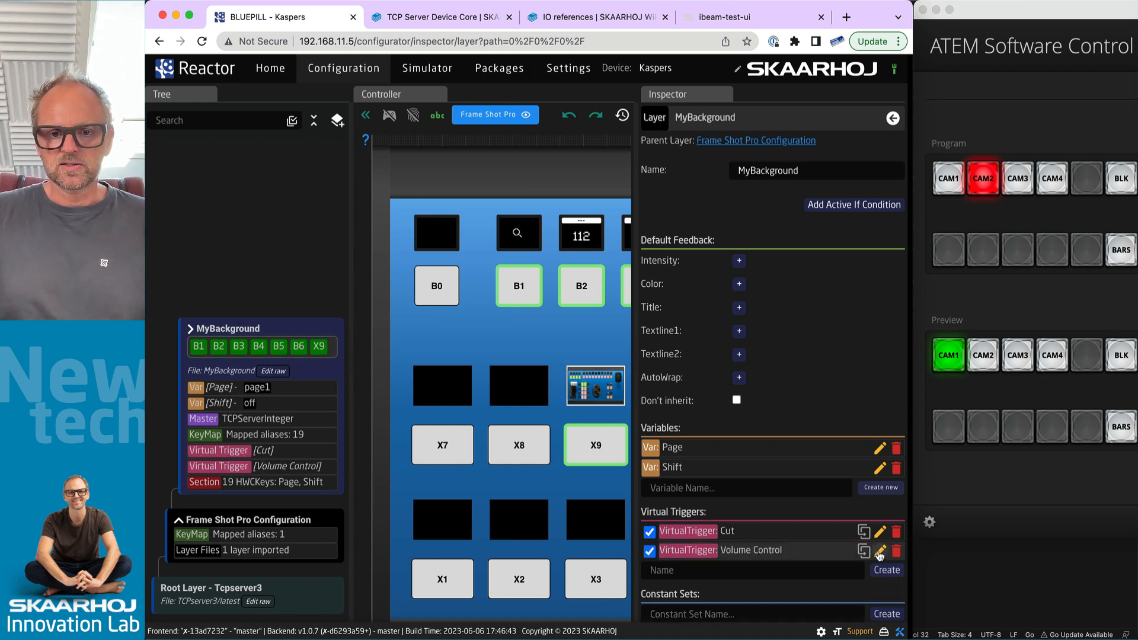
Open the Volume Control virtual trigger and set its mode to Analog.
{"action": "left_click", "coordinate": [706, 552]}
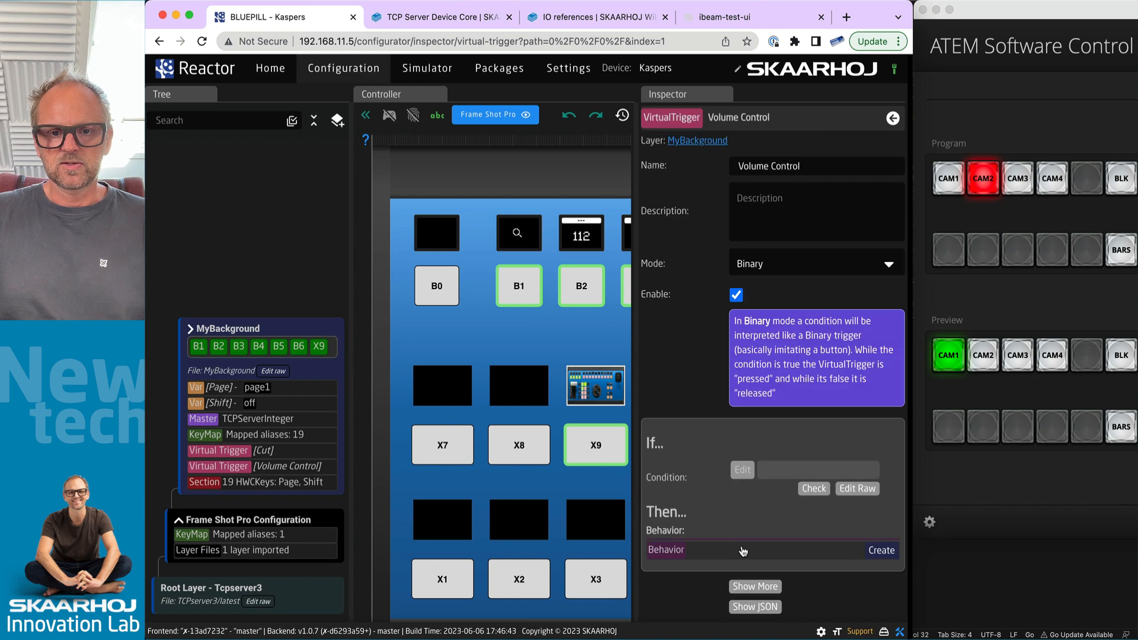
{"action": "left_click", "coordinate": [761, 271]}
{"action": "left_click", "coordinate": [754, 276]}
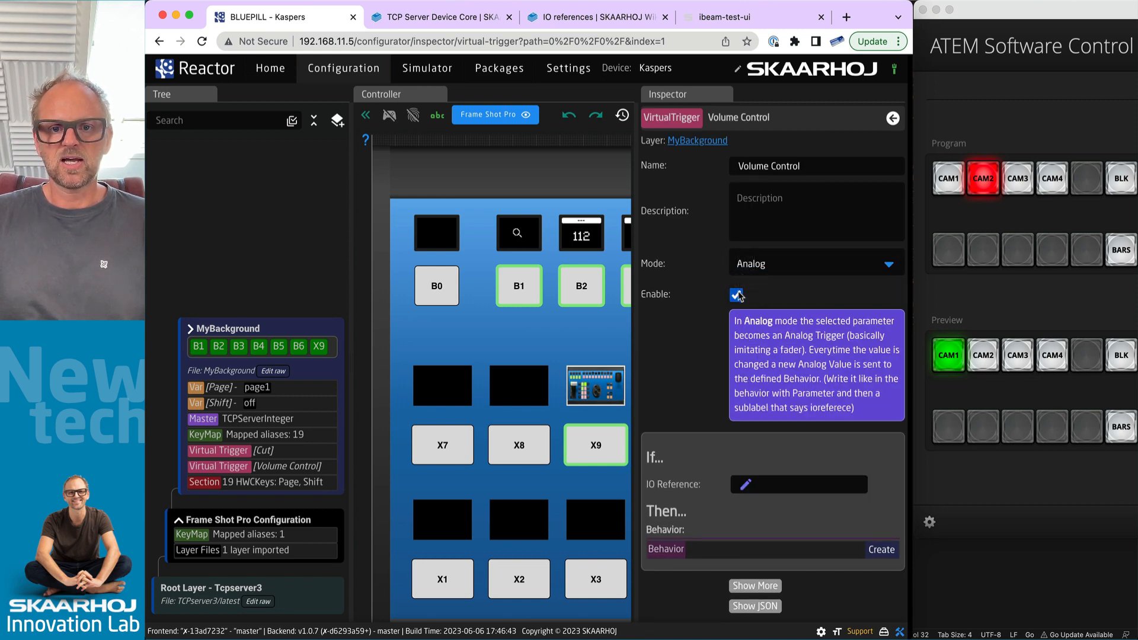
Point the trigger's IO reference at the TCP Server device's Integer Value parameter.
{"action": "left_click", "coordinate": [746, 484]}
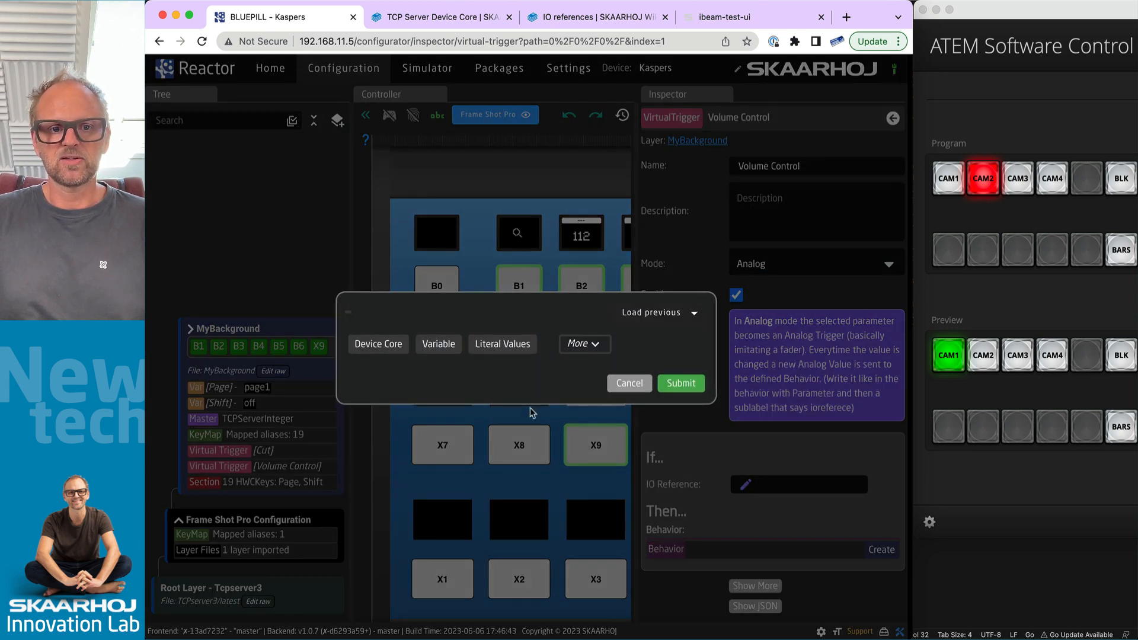
{"action": "left_click", "coordinate": [383, 347]}
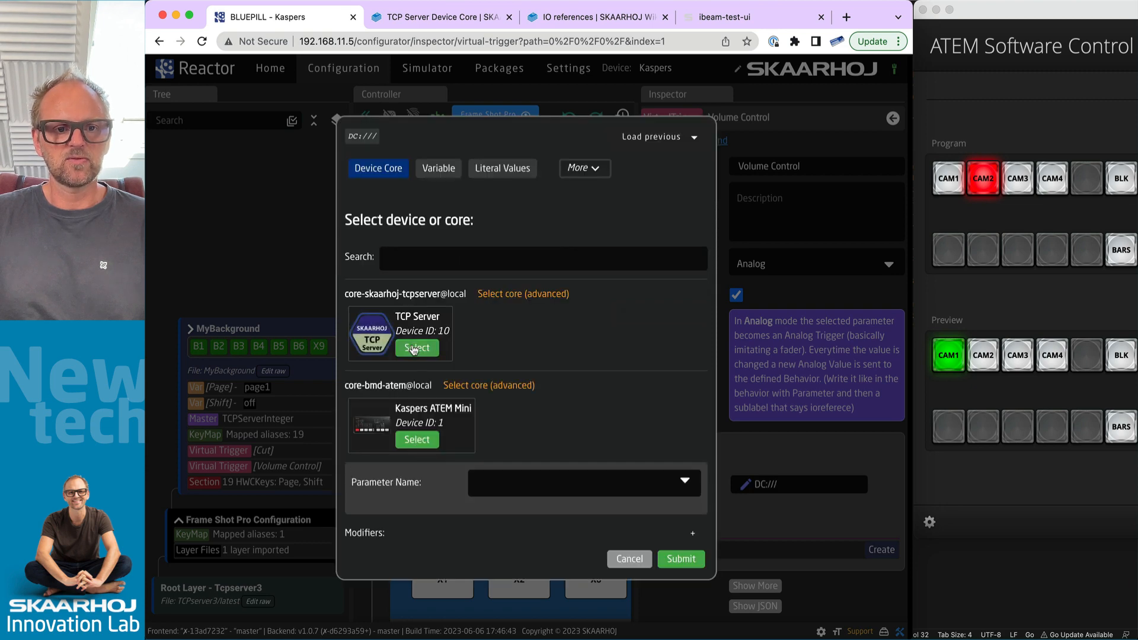
{"action": "left_click", "coordinate": [417, 348]}
{"action": "type", "text": "int"}
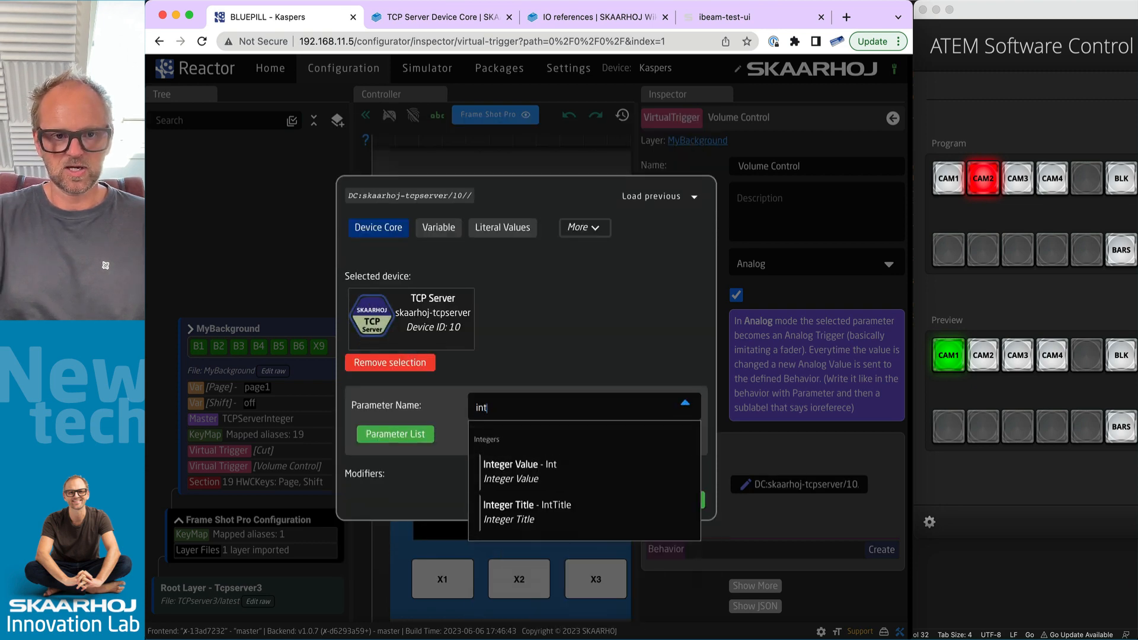
{"action": "left_click", "coordinate": [584, 465]}
Choose number 60 for the Integer Value reference, submit it, and create a behavior for the trigger.
{"action": "left_click", "coordinate": [612, 431]}
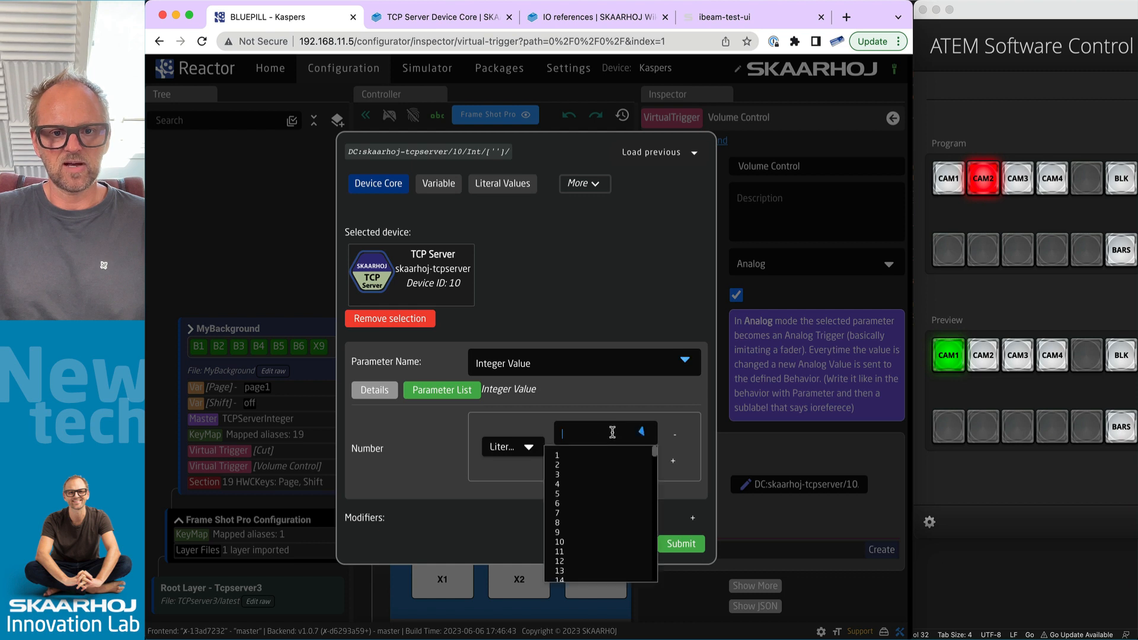
{"action": "scroll", "coordinate": [584, 569], "scroll_direction": "down", "scroll_amount": 10}
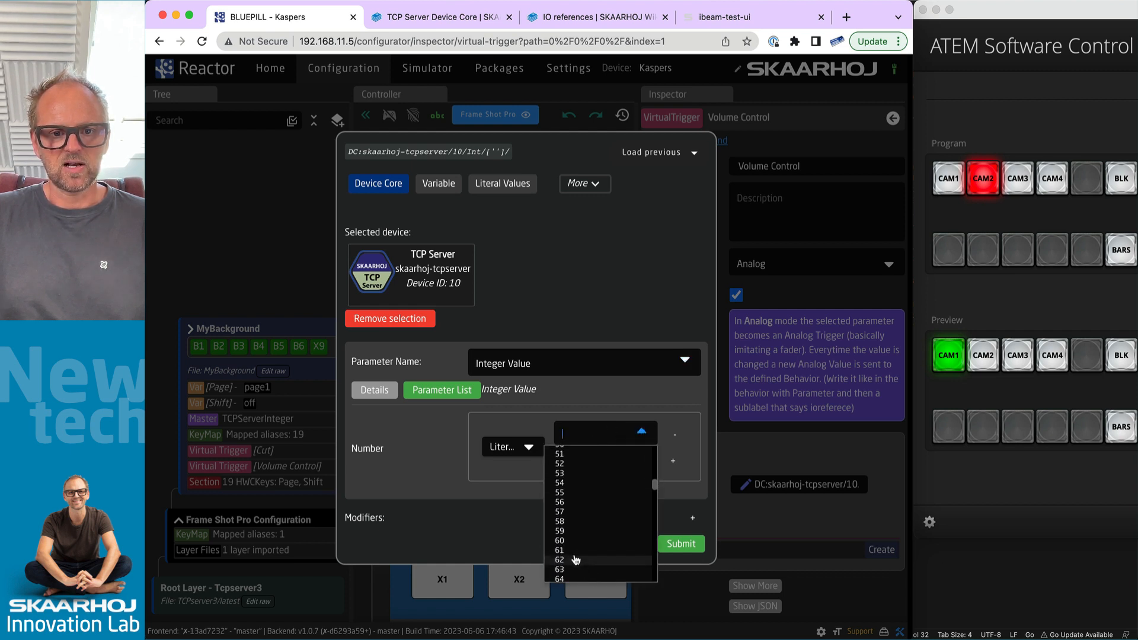
{"action": "left_click", "coordinate": [576, 542]}
{"action": "left_click", "coordinate": [645, 428]}
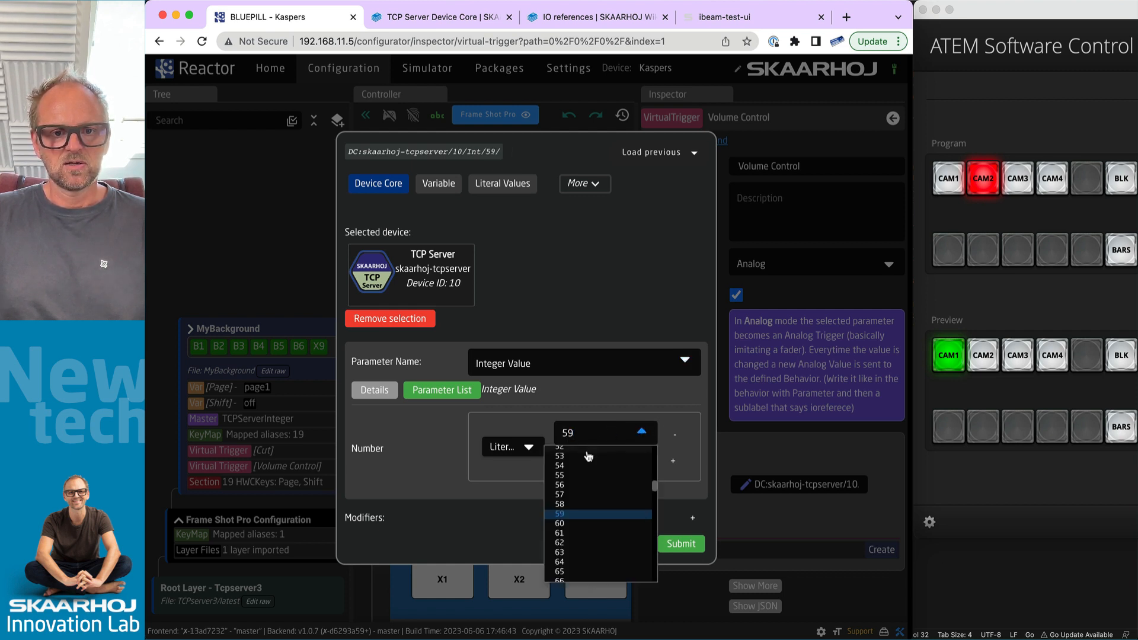
{"action": "left_click", "coordinate": [644, 528]}
{"action": "left_click", "coordinate": [681, 543]}
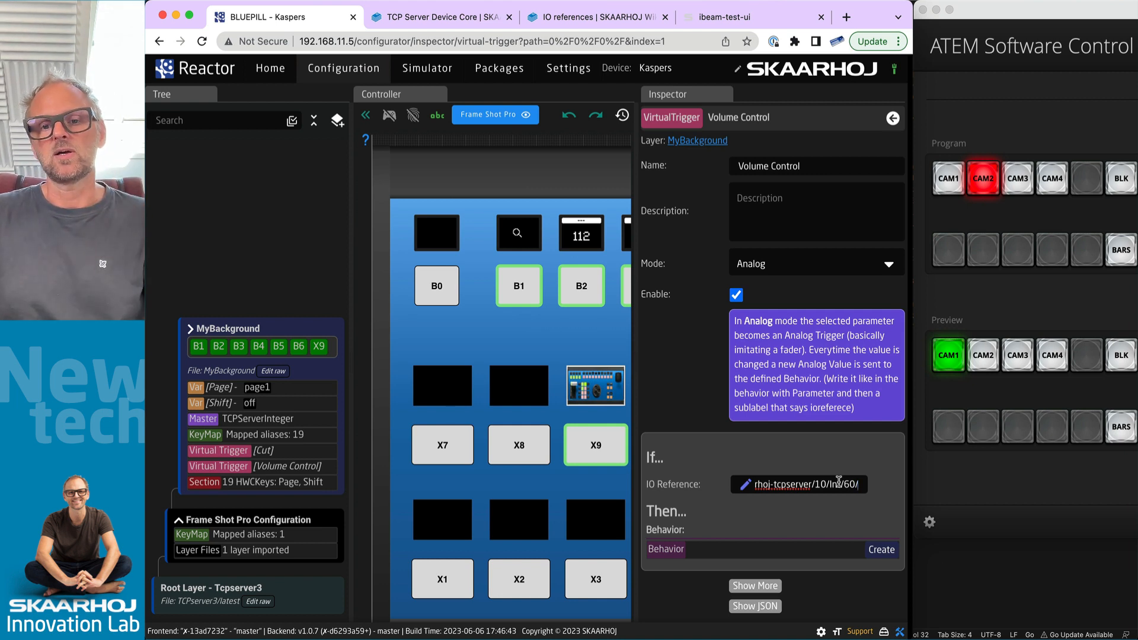
{"action": "left_click", "coordinate": [881, 549]}
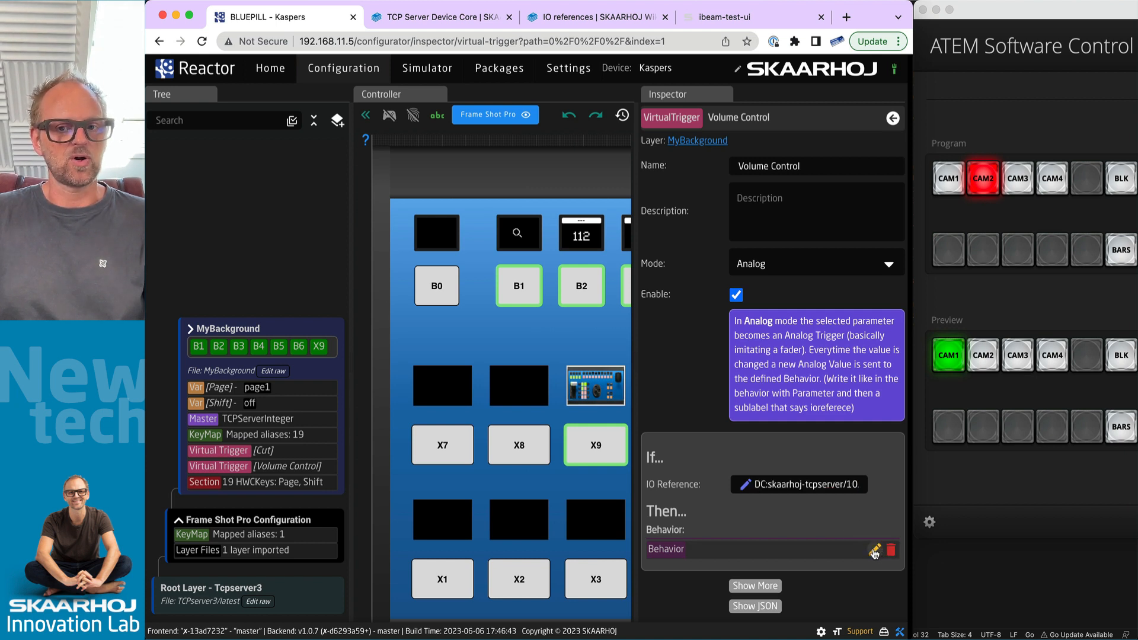
Switch to the terminal, place the nc window beside the browser, and enter Int#60= without sending it.
{"action": "key", "text": "super+Tab"}
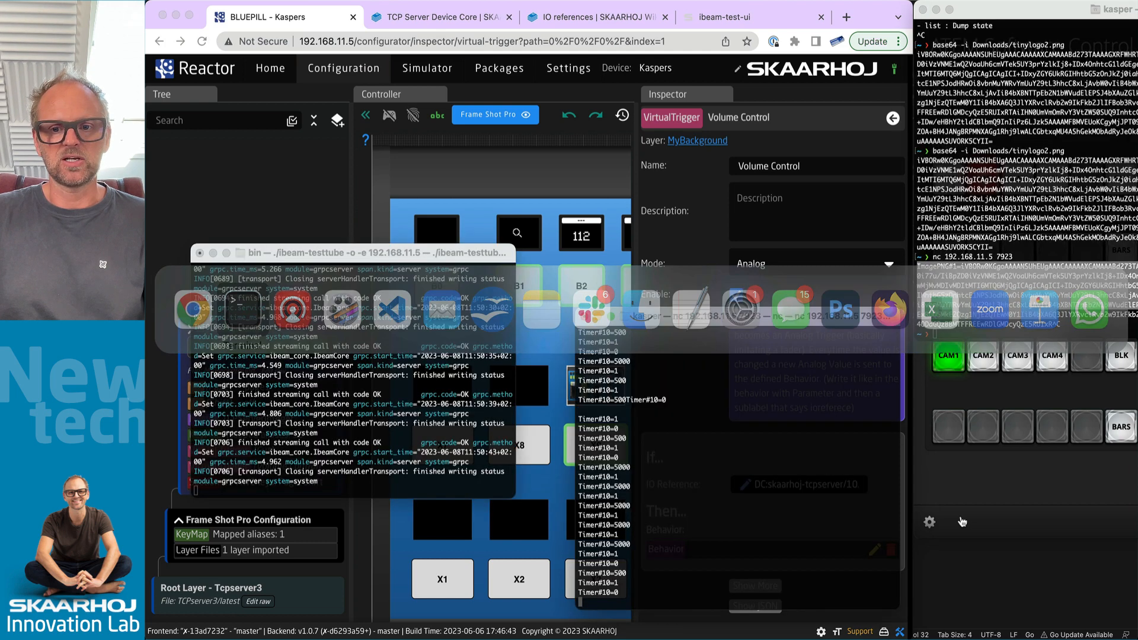
{"action": "left_click_drag", "start_coordinate": [634, 320], "coordinate": [969, 350]}
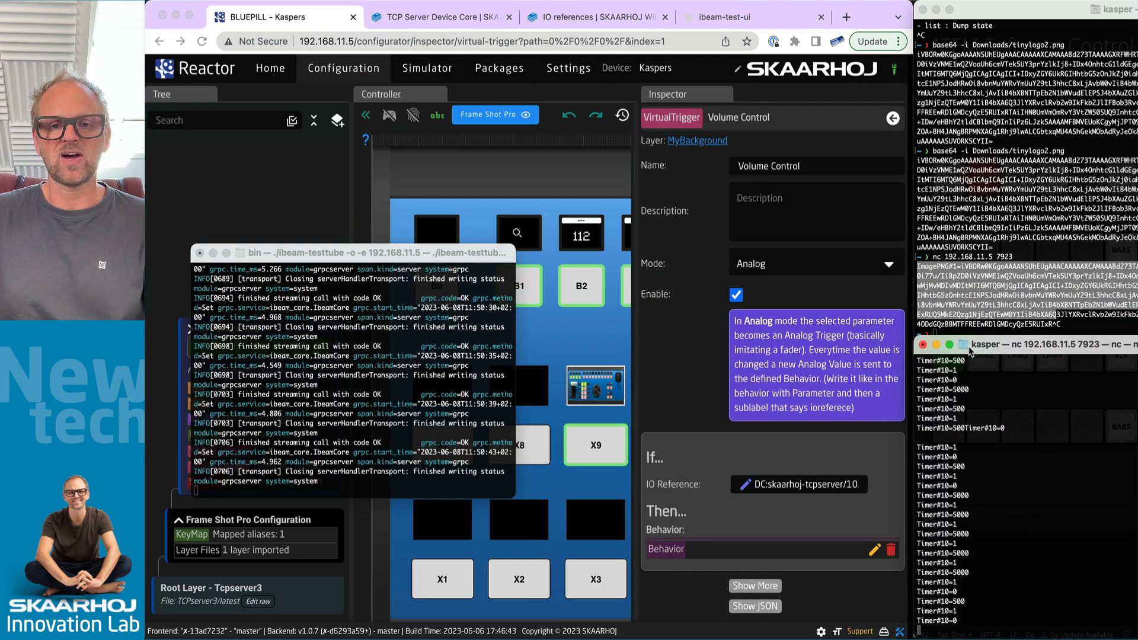
{"action": "type", "text": "Int#"}
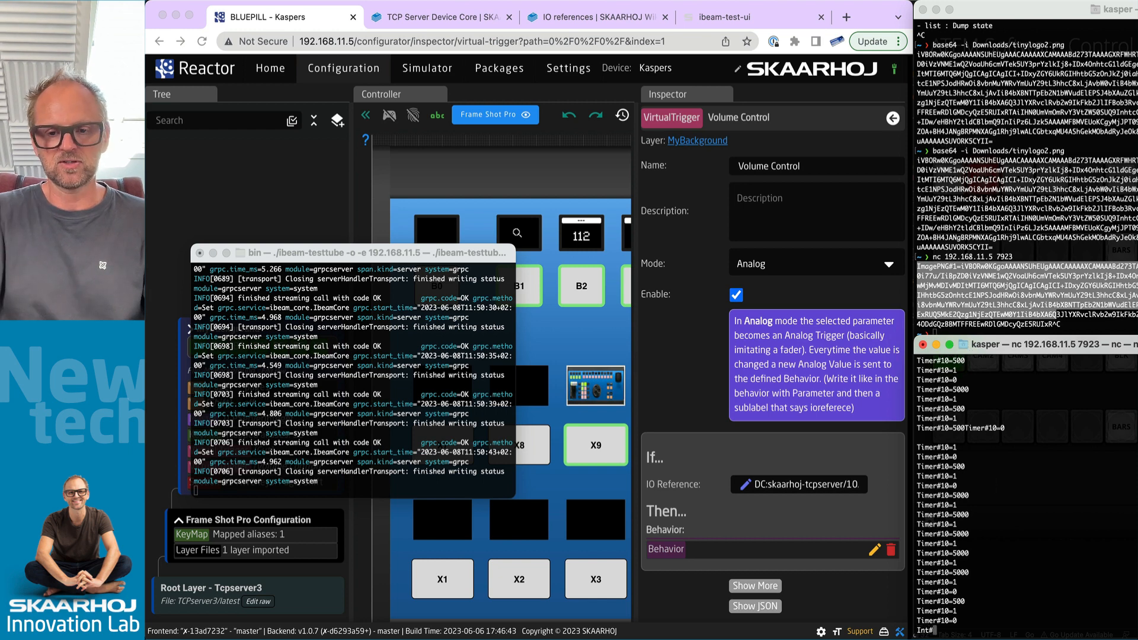
{"action": "type", "text": "60="}
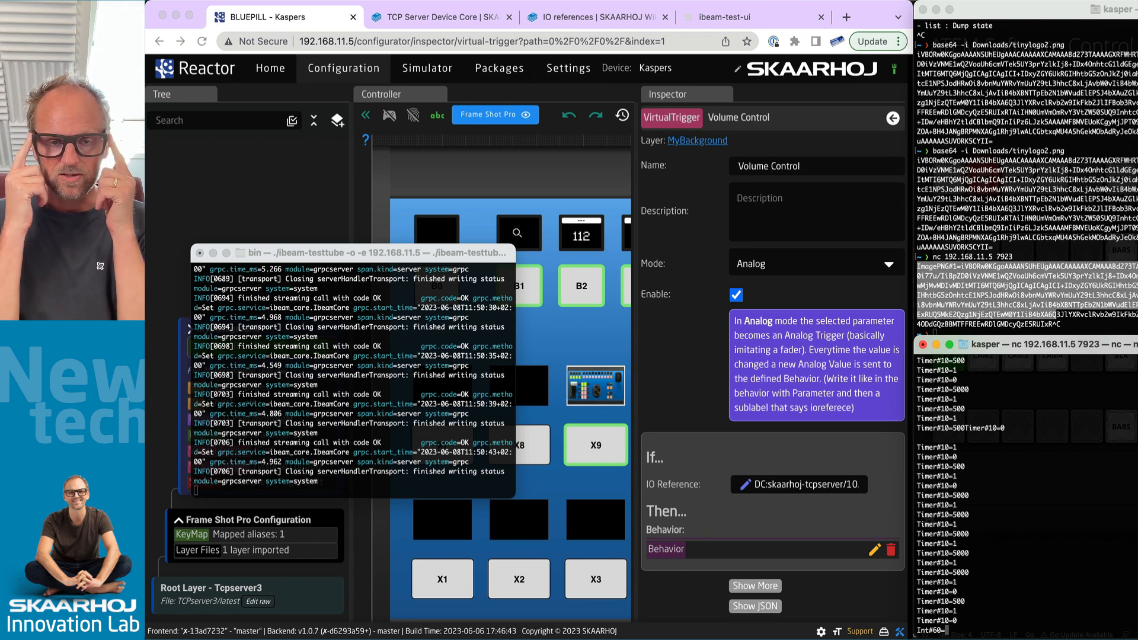
Open the Integer Value parameter in ibeam-test-ui and locate number 60.
{"action": "left_click", "coordinate": [734, 20]}
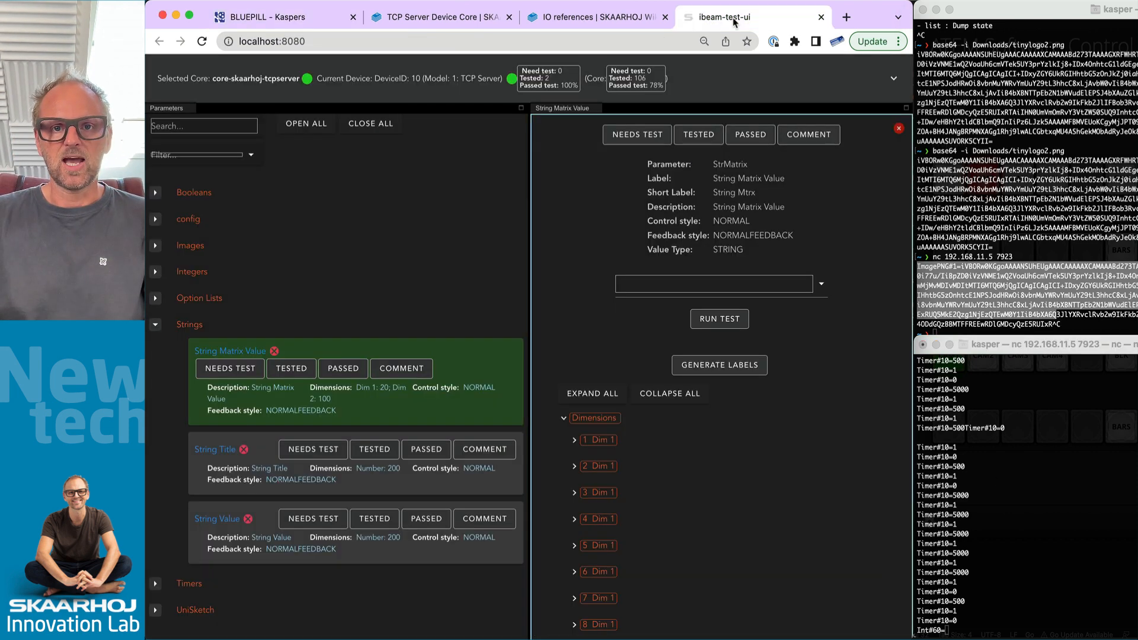
{"action": "left_click", "coordinate": [156, 326]}
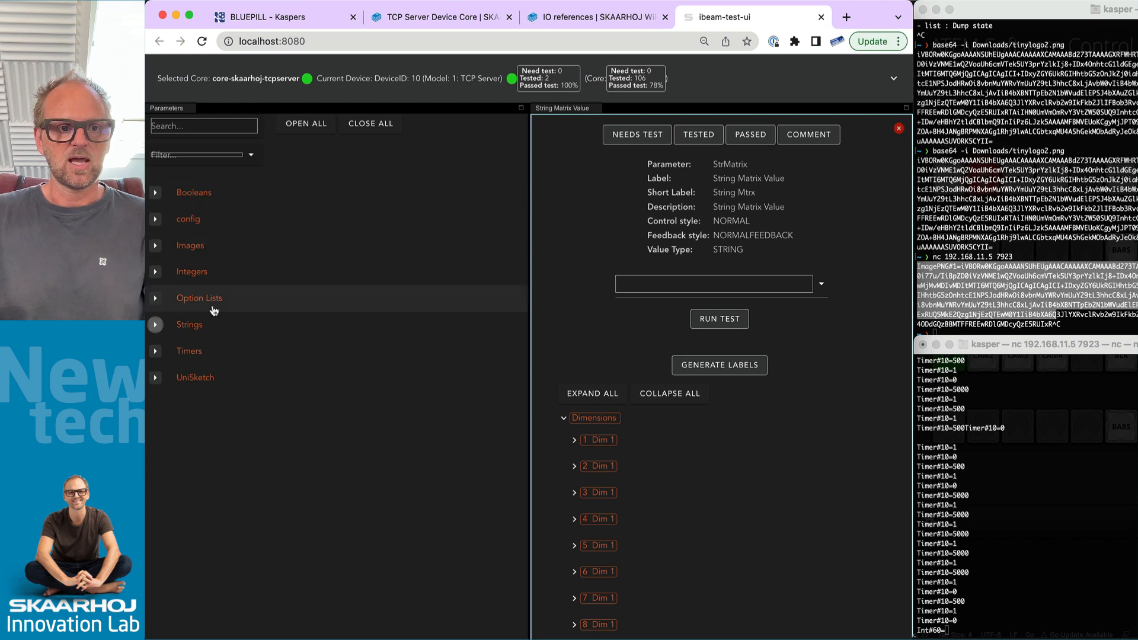
{"action": "left_click", "coordinate": [156, 272]}
{"action": "left_click", "coordinate": [216, 303]}
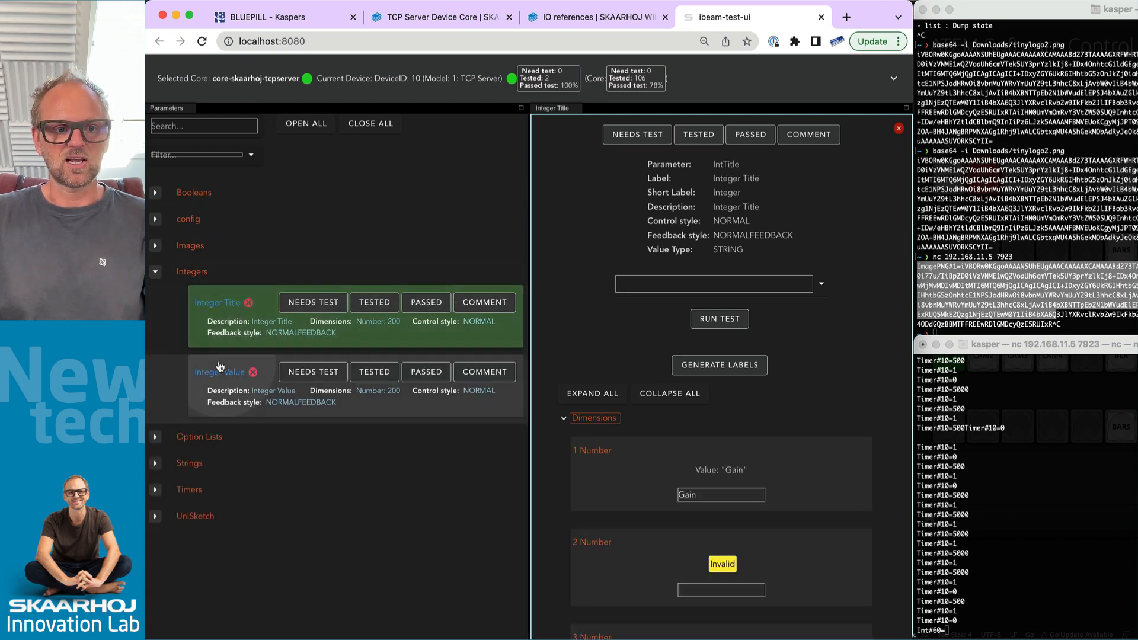
{"action": "left_click", "coordinate": [219, 372]}
{"action": "scroll", "coordinate": [711, 433], "scroll_direction": "down", "scroll_amount": 15}
{"action": "scroll", "coordinate": [711, 431], "scroll_direction": "down", "scroll_amount": 20}
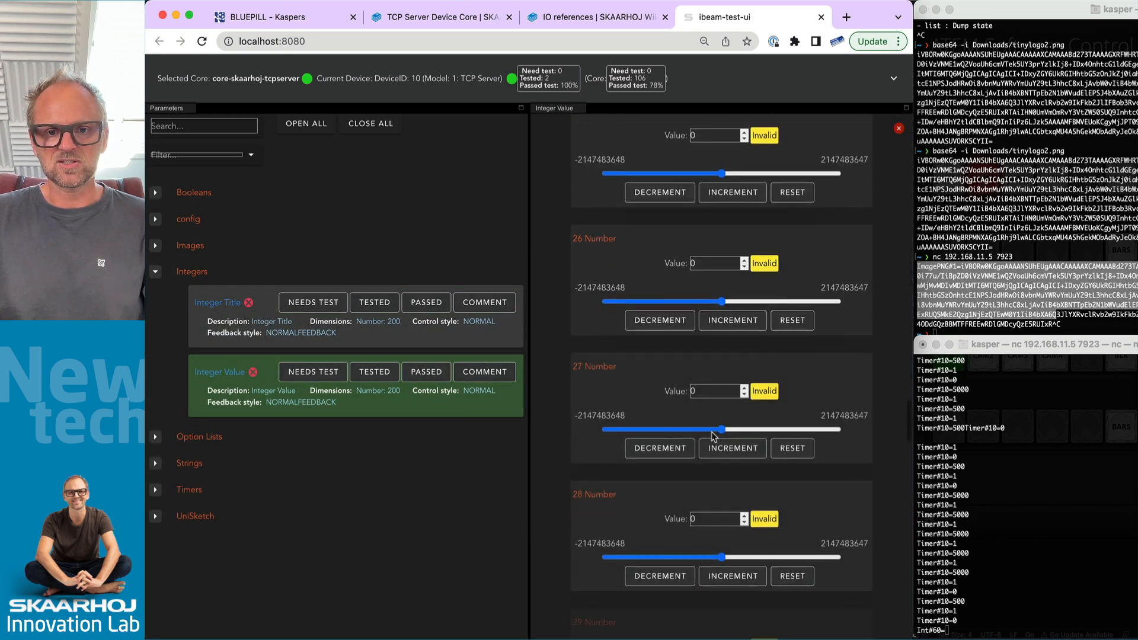
{"action": "scroll", "coordinate": [705, 420], "scroll_direction": "down", "scroll_amount": 20}
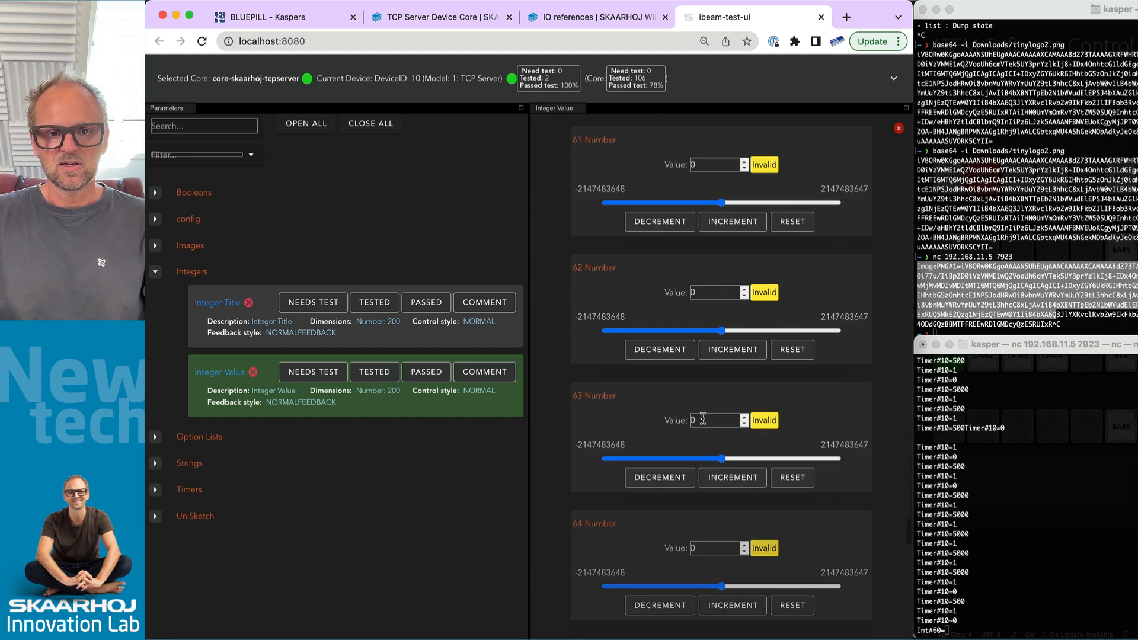
{"action": "scroll", "coordinate": [704, 424], "scroll_direction": "up", "scroll_amount": 1}
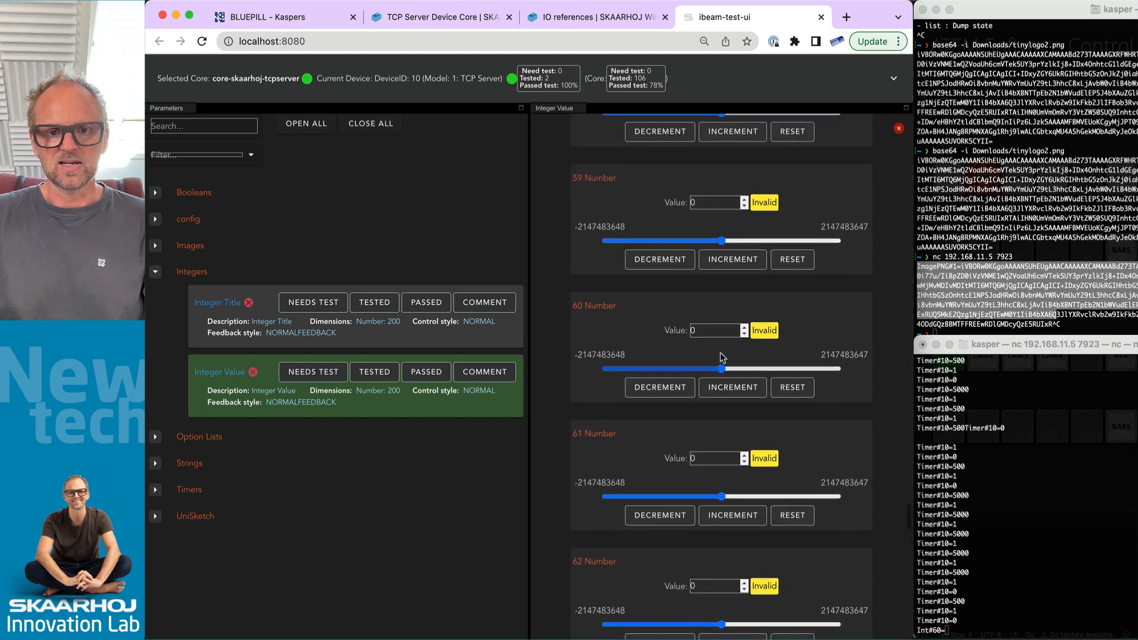
Set integer number 60 to 10, lower it to 6, and sweep its slider to about -20629325.
{"action": "left_click", "coordinate": [717, 331]}
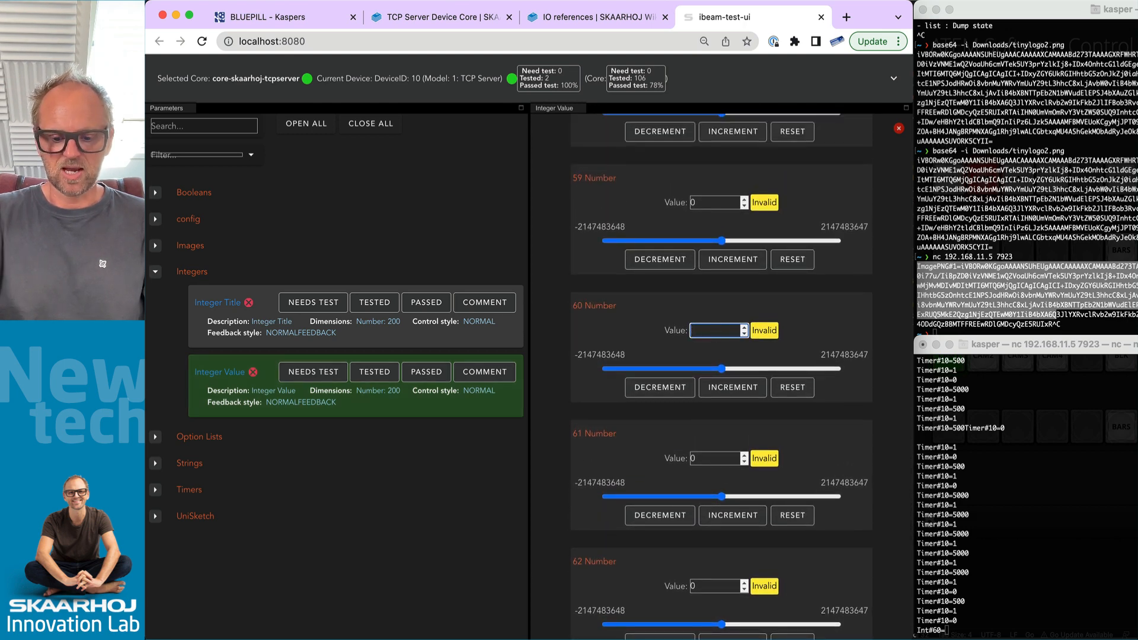
{"action": "type", "text": "10"}
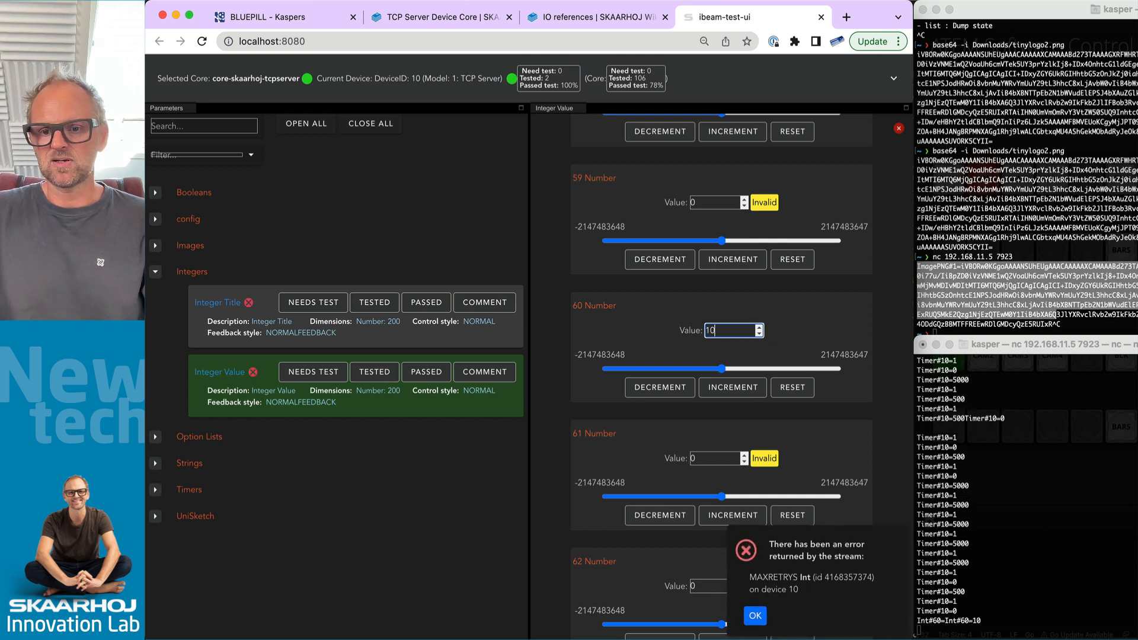
{"action": "left_click", "coordinate": [947, 624]}
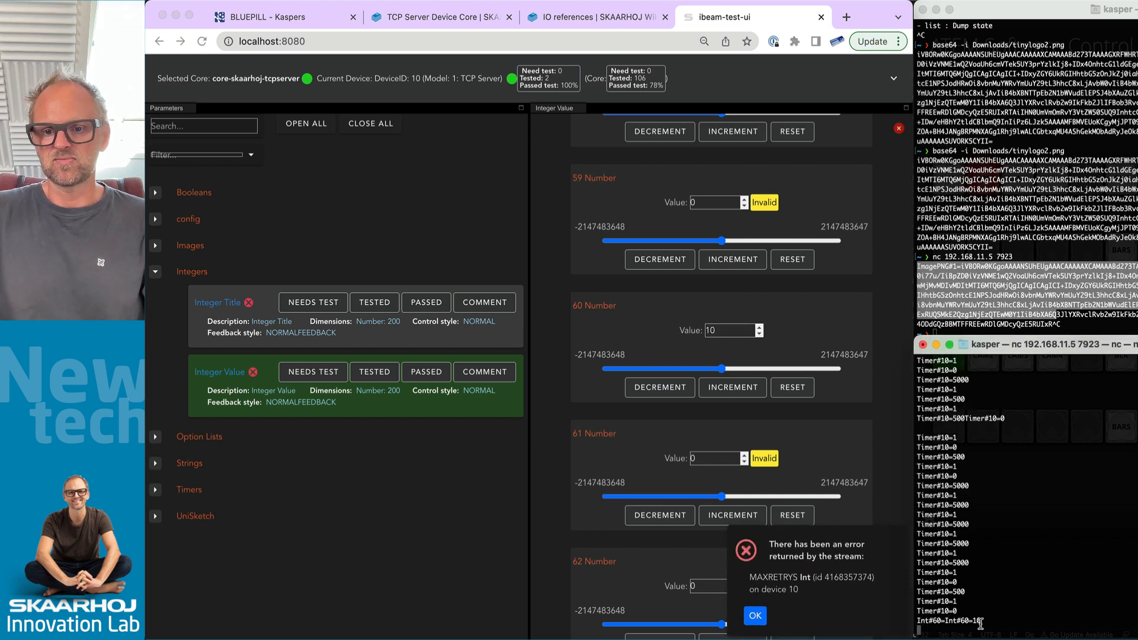
{"action": "left_click", "coordinate": [759, 334]}
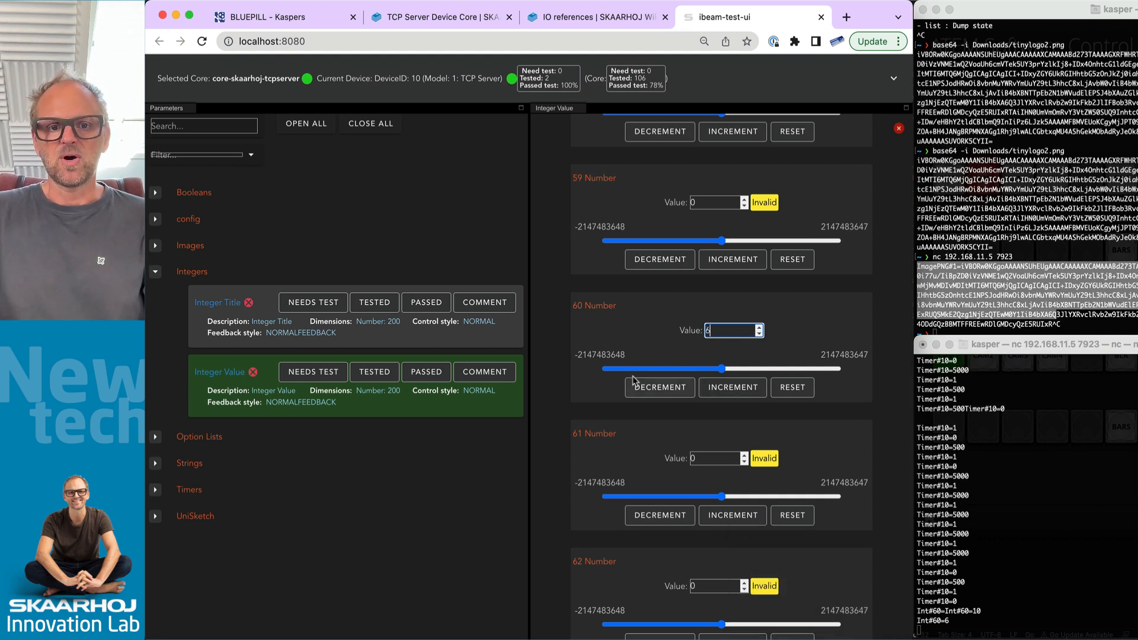
{"action": "mouse_move", "coordinate": [722, 368]}
{"action": "left_mouse_down"}
{"action": "mouse_move", "coordinate": [602, 369]}
{"action": "mouse_move", "coordinate": [853, 369]}
{"action": "mouse_move", "coordinate": [586, 375]}
{"action": "mouse_move", "coordinate": [843, 376]}
{"action": "mouse_move", "coordinate": [682, 375]}
{"action": "mouse_move", "coordinate": [721, 370]}
{"action": "left_mouse_up"}
Send IntRange#60=0:10 from the terminal to limit integer 60 to the range 0 to 10.
{"action": "left_click", "coordinate": [1050, 555]}
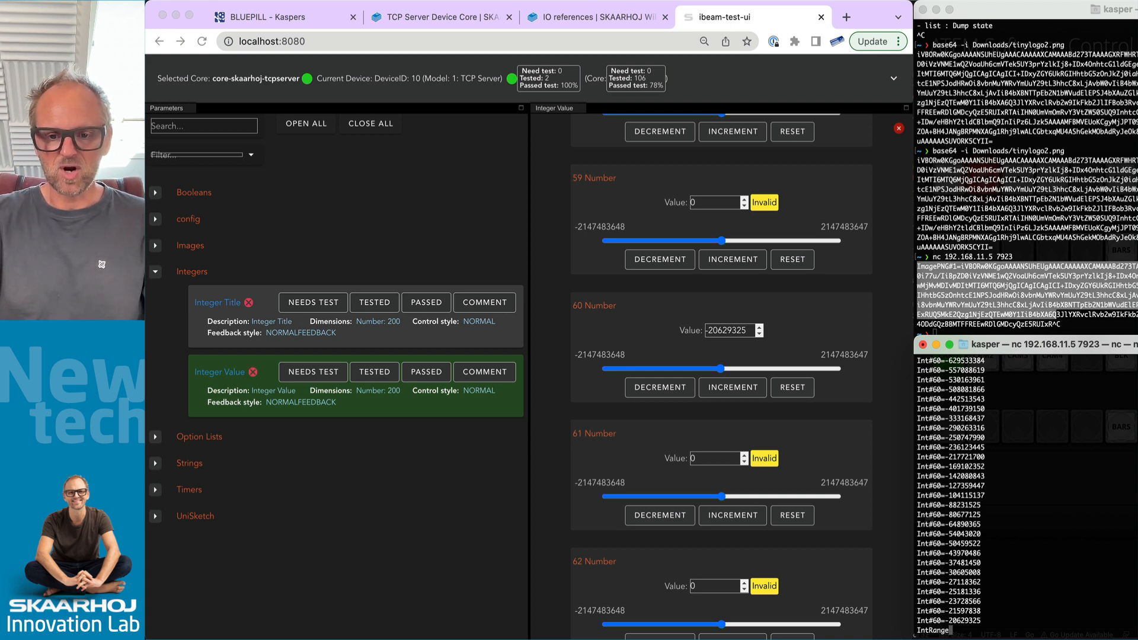
{"action": "type", "text": "IntRange#600"}
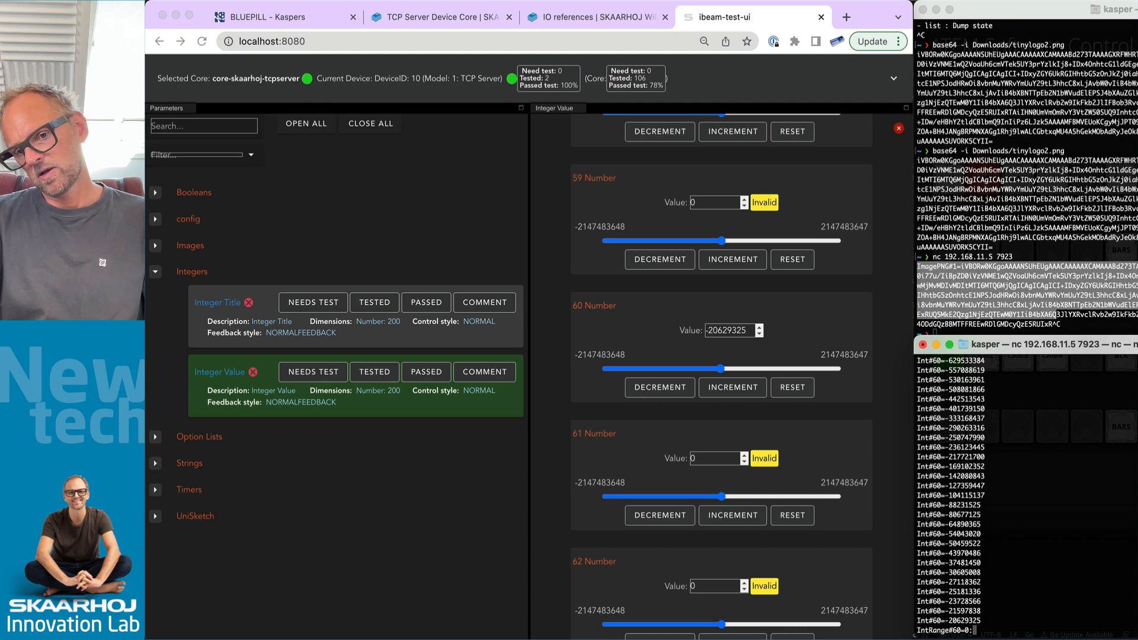
{"action": "key", "text": "Return"}
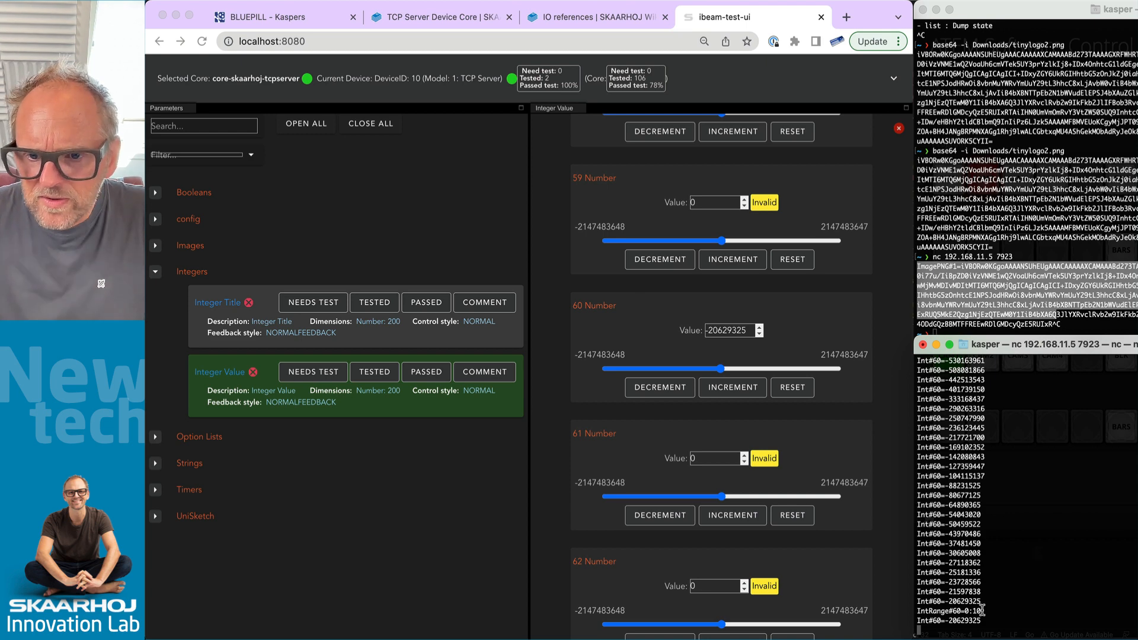
Resend the copied IntRange#60=0:10 command from the terminal.
{"action": "left_click_drag", "start_coordinate": [982, 607], "coordinate": [913, 612]}
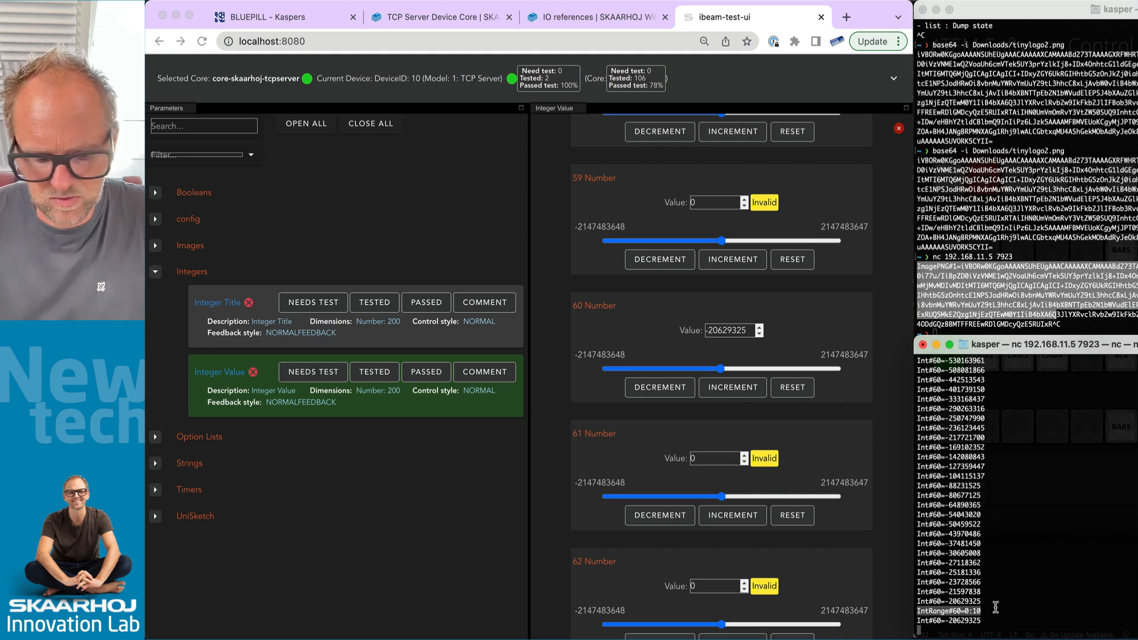
{"action": "type", "text": "IntRange#60=0:10"}
{"action": "key", "text": "Return"}
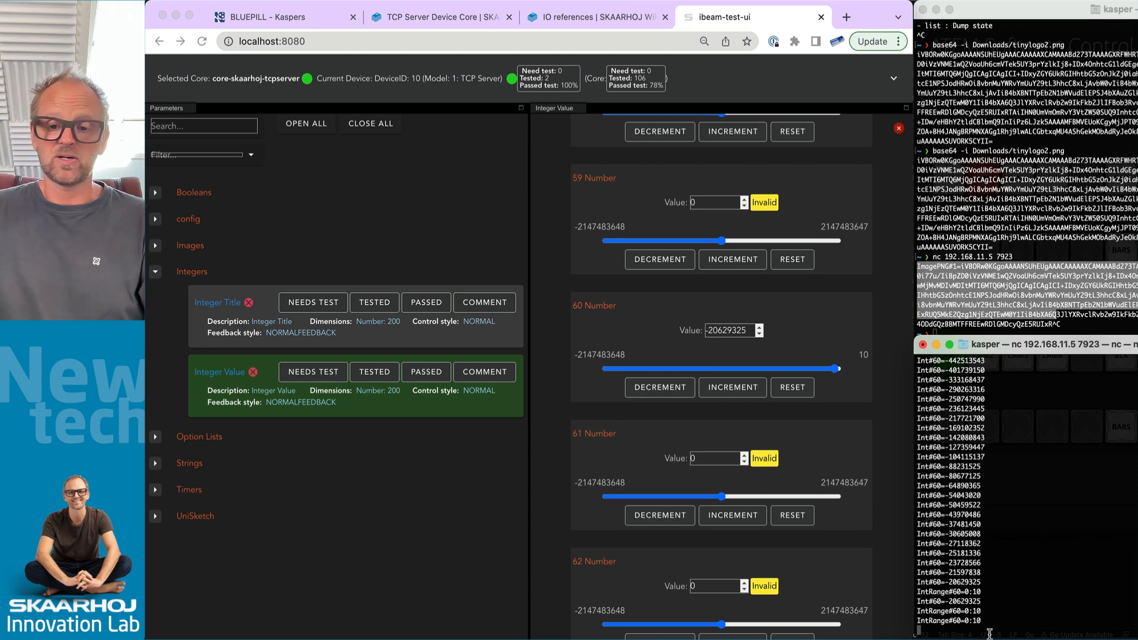
Send IntRange#60=5:15 from the terminal, and sweep integer 60's slider in ibeam-test-ui, ending at 12.
{"action": "type", "text": "IntRange#60=0:10"}
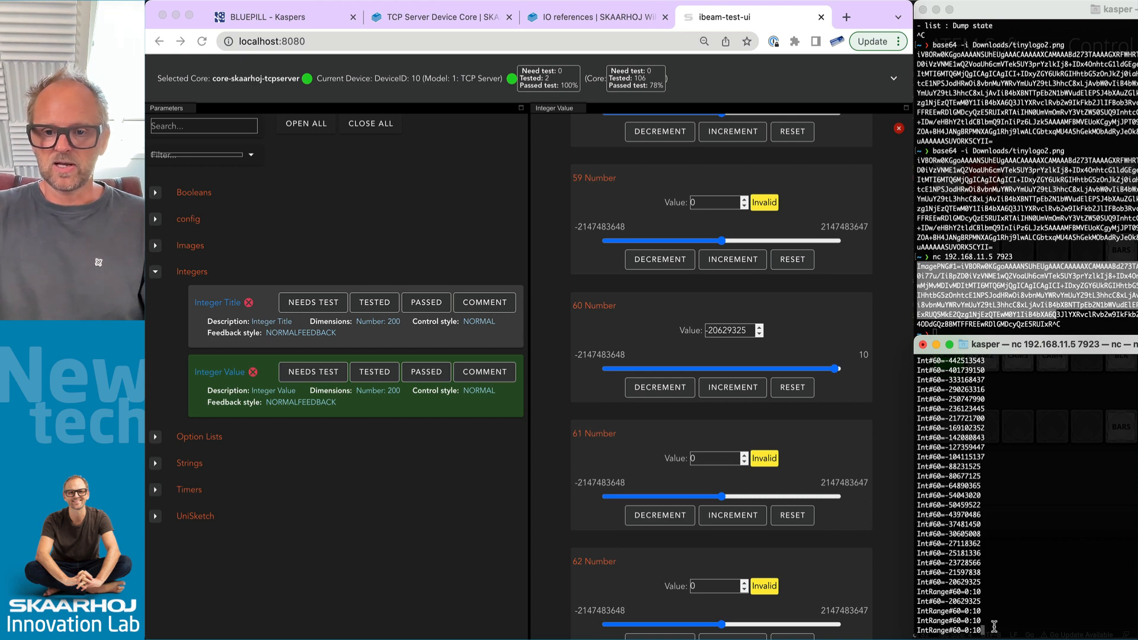
{"action": "mouse_move", "coordinate": [996, 628]}
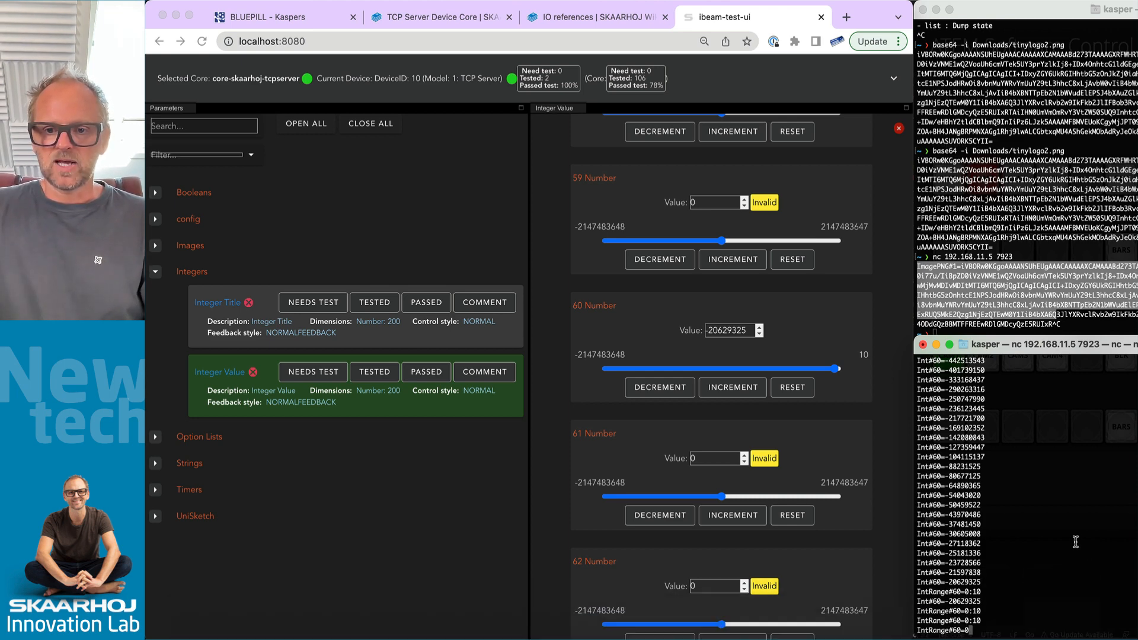
{"action": "type", "text": "5:10"}
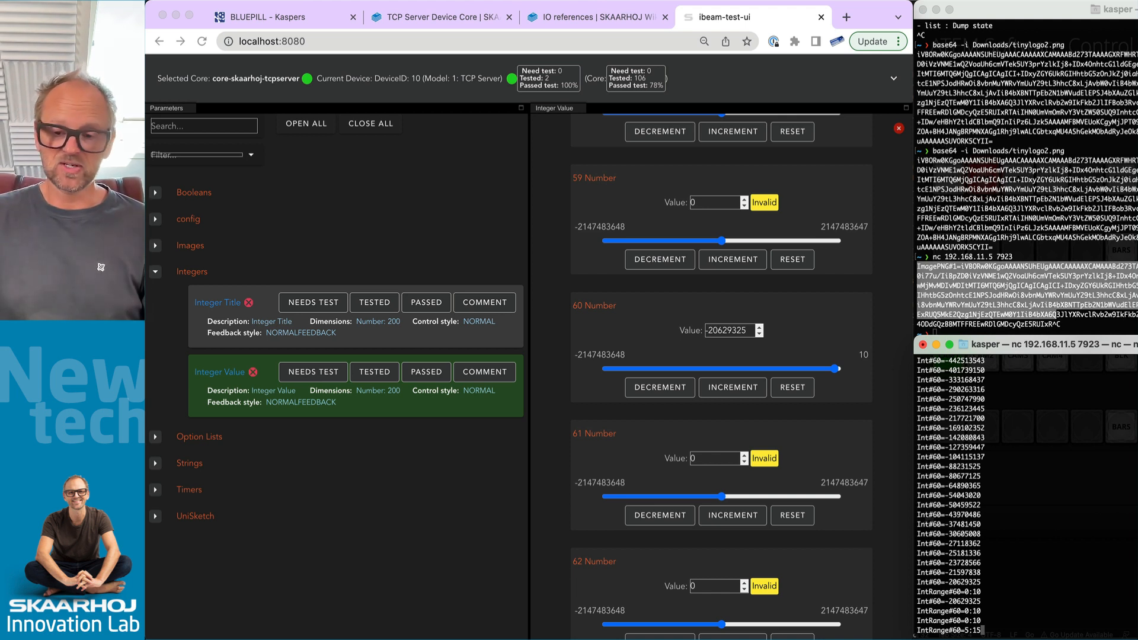
{"action": "key", "text": "Return"}
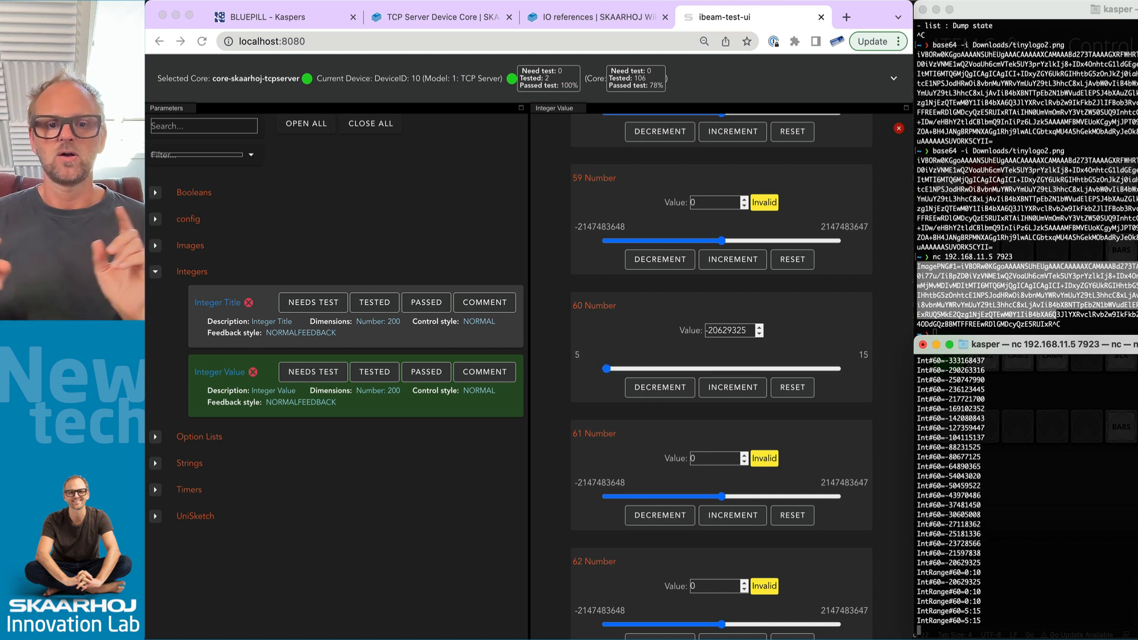
{"action": "left_click", "coordinate": [608, 367]}
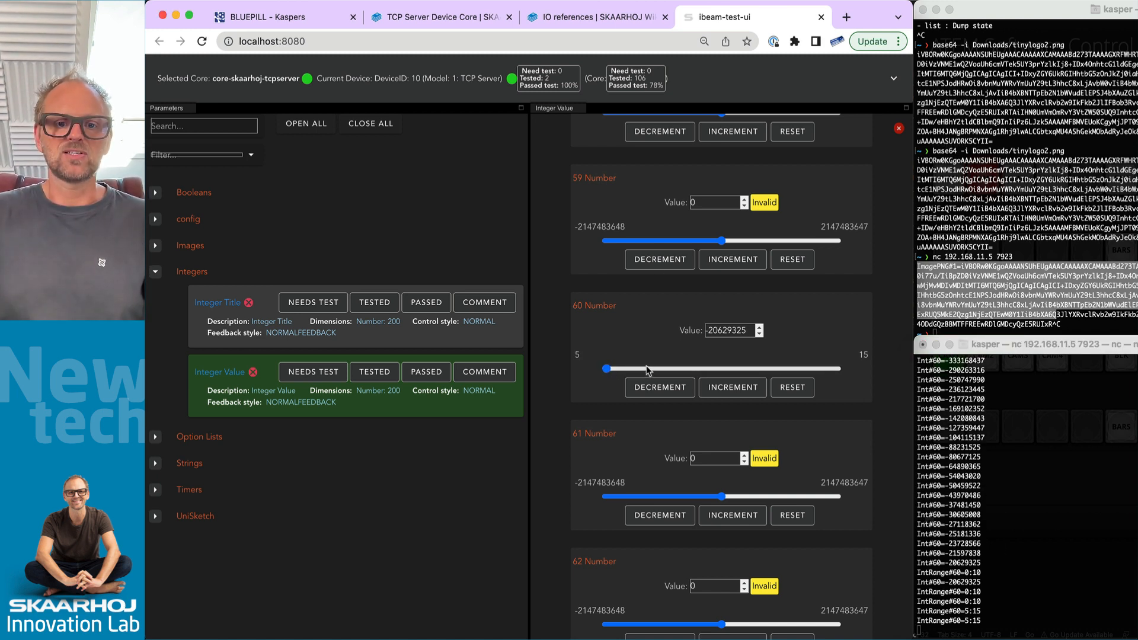
{"action": "left_click_drag", "start_coordinate": [608, 372], "coordinate": [756, 369]}
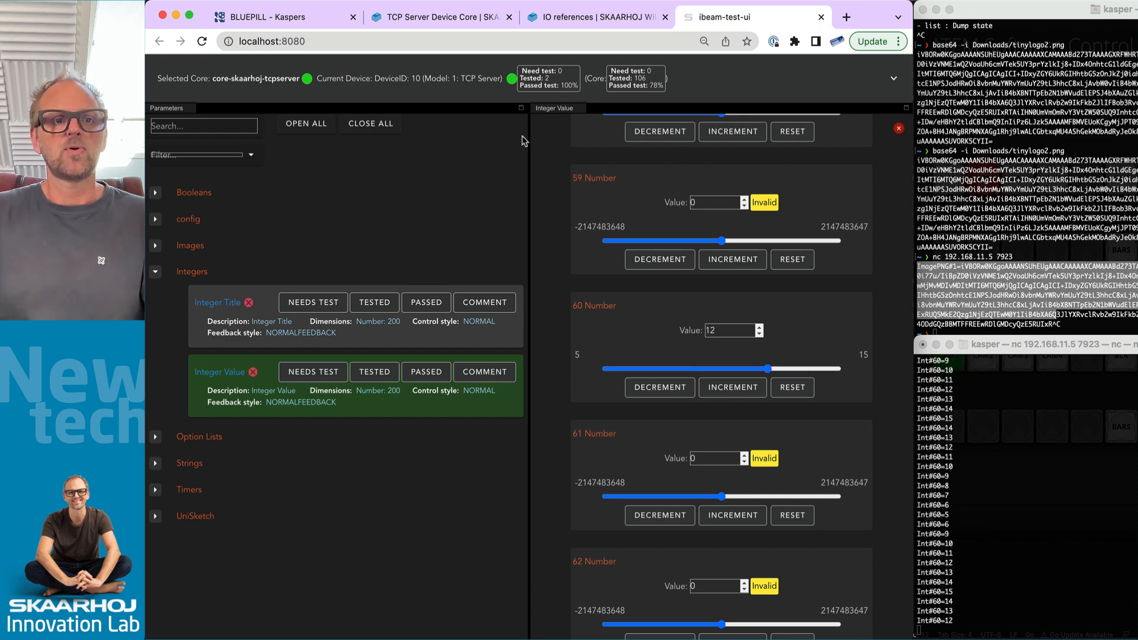
Switch to Reactor and add the modifier Current:Normalized to the Volume Control trigger's Integer Value 60 IO reference.
{"action": "left_click", "coordinate": [279, 16]}
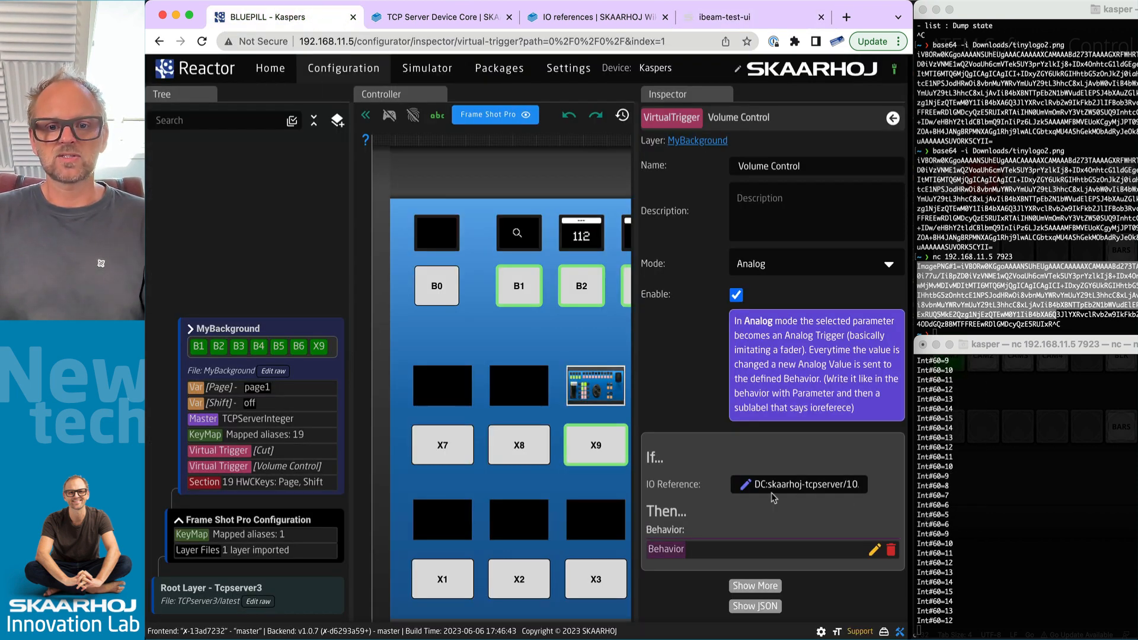
{"action": "left_click", "coordinate": [743, 487]}
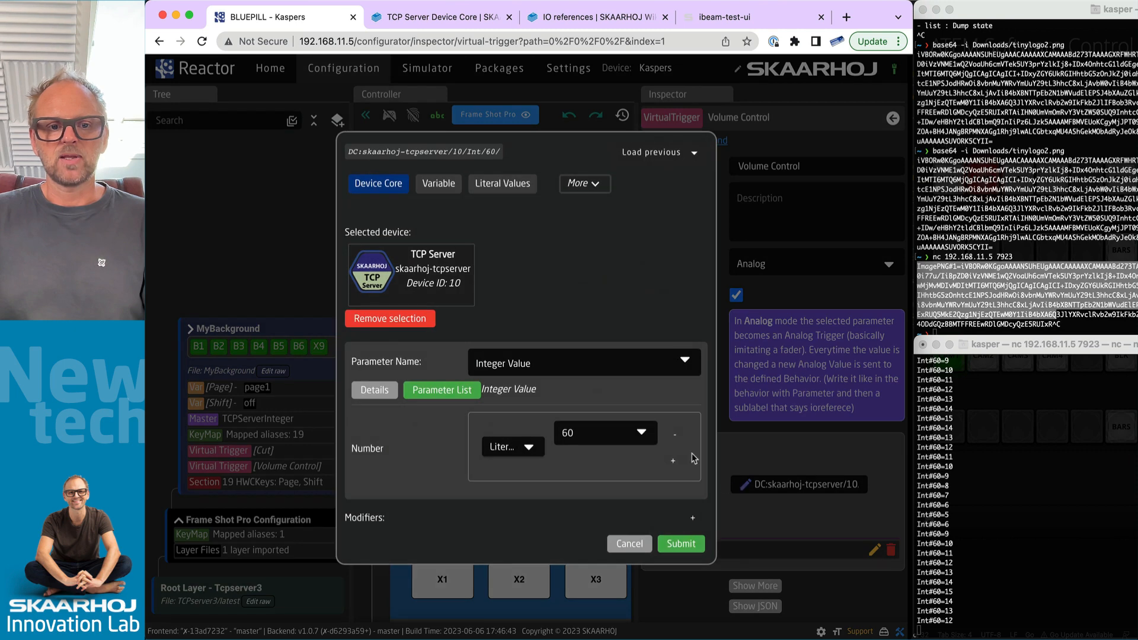
{"action": "left_click", "coordinate": [694, 521]}
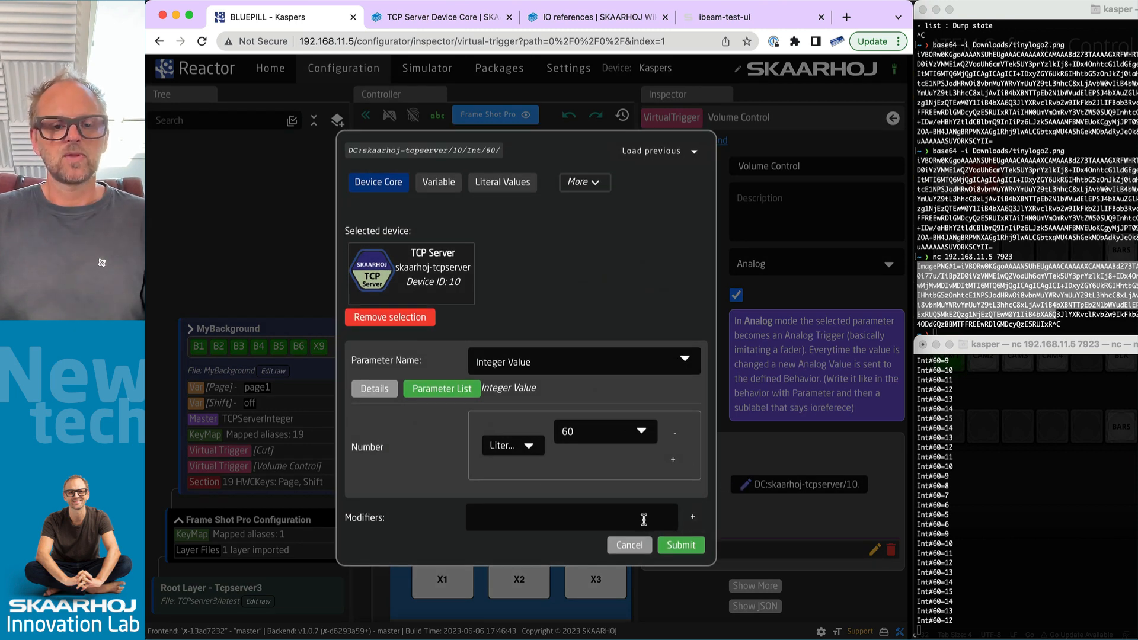
{"action": "left_click", "coordinate": [594, 518]}
{"action": "type", "text": "Current:No"}
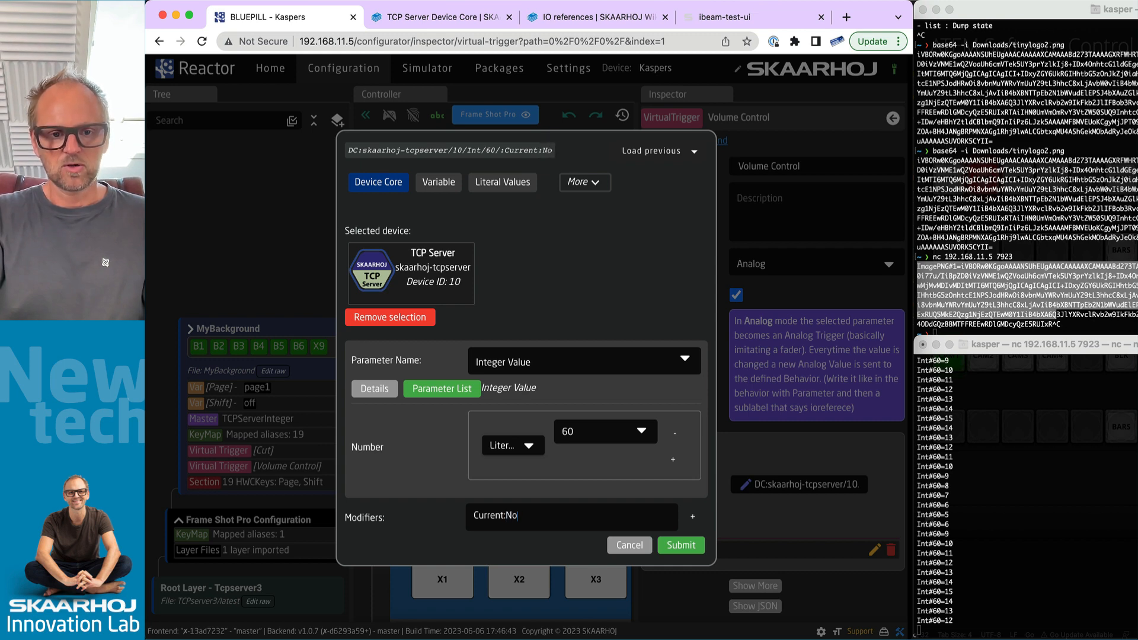
{"action": "type", "text": "rmalized"}
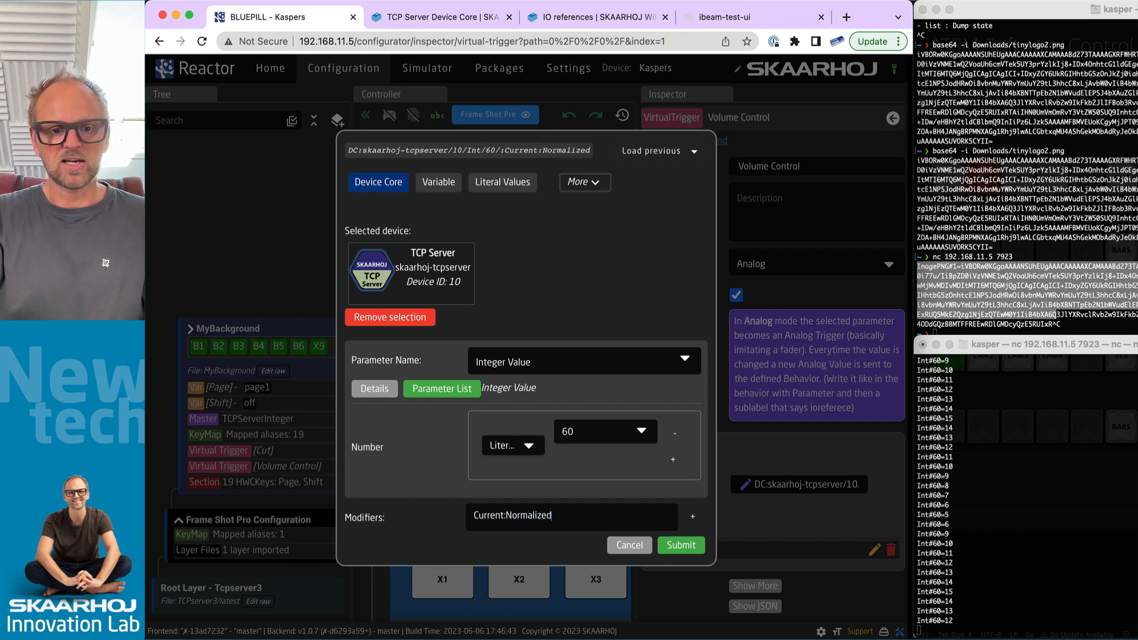
{"action": "left_click", "coordinate": [681, 545]}
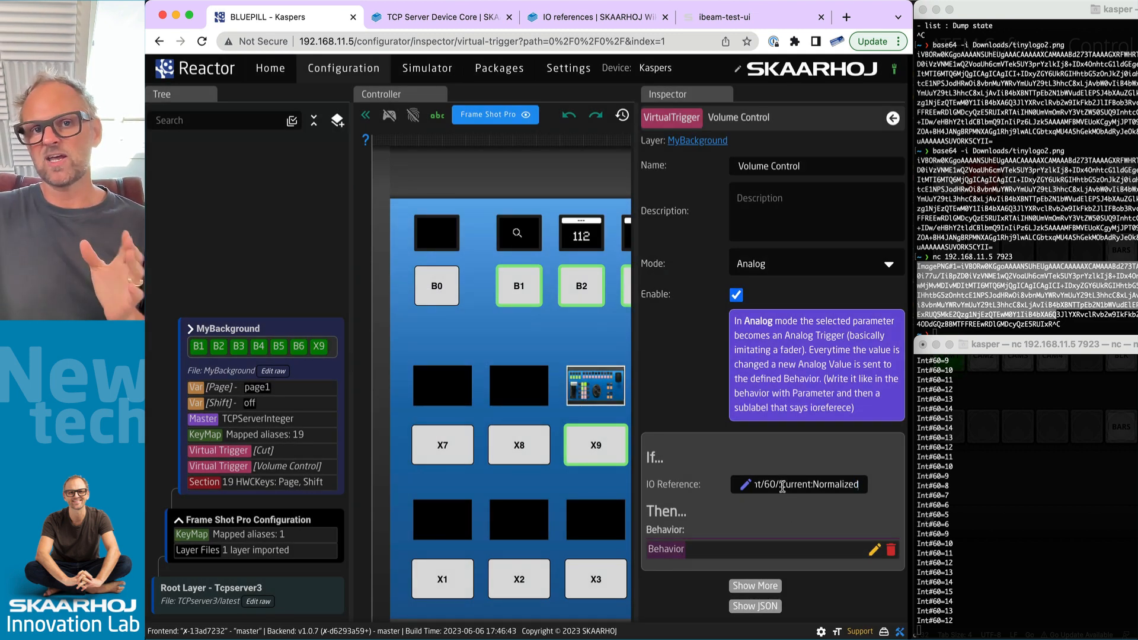
Set the Volume Control trigger's behavior to Full Range Changes with the variant Change a value with motorized fader.
{"action": "left_click", "coordinate": [874, 551]}
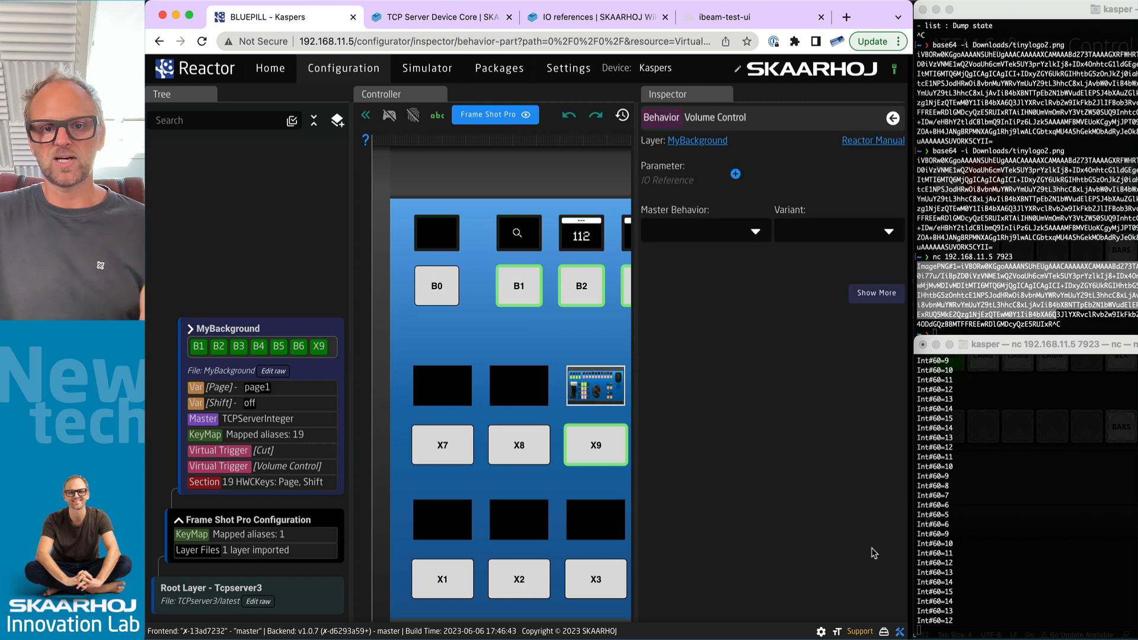
{"action": "left_click", "coordinate": [754, 236]}
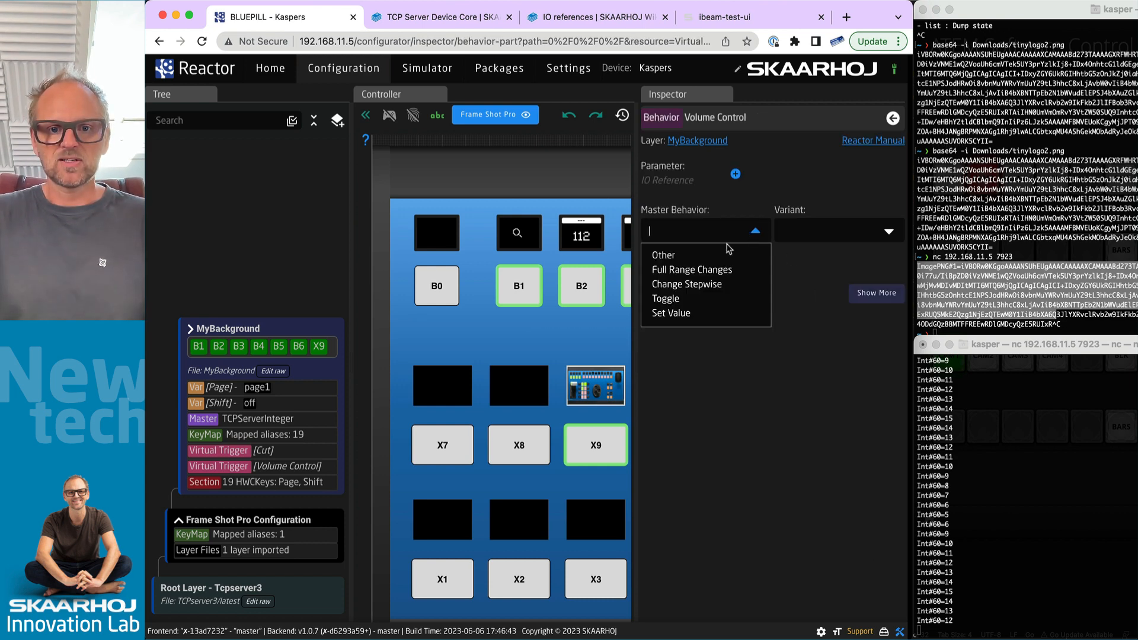
{"action": "left_click", "coordinate": [664, 269]}
{"action": "left_click", "coordinate": [840, 231]}
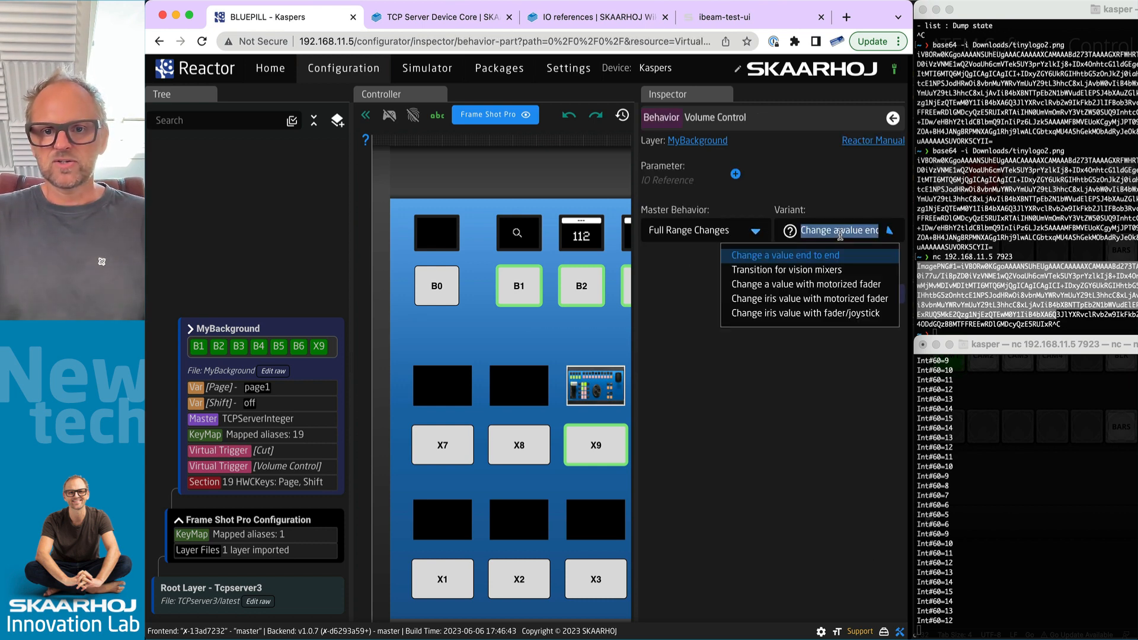
{"action": "left_click", "coordinate": [702, 235]}
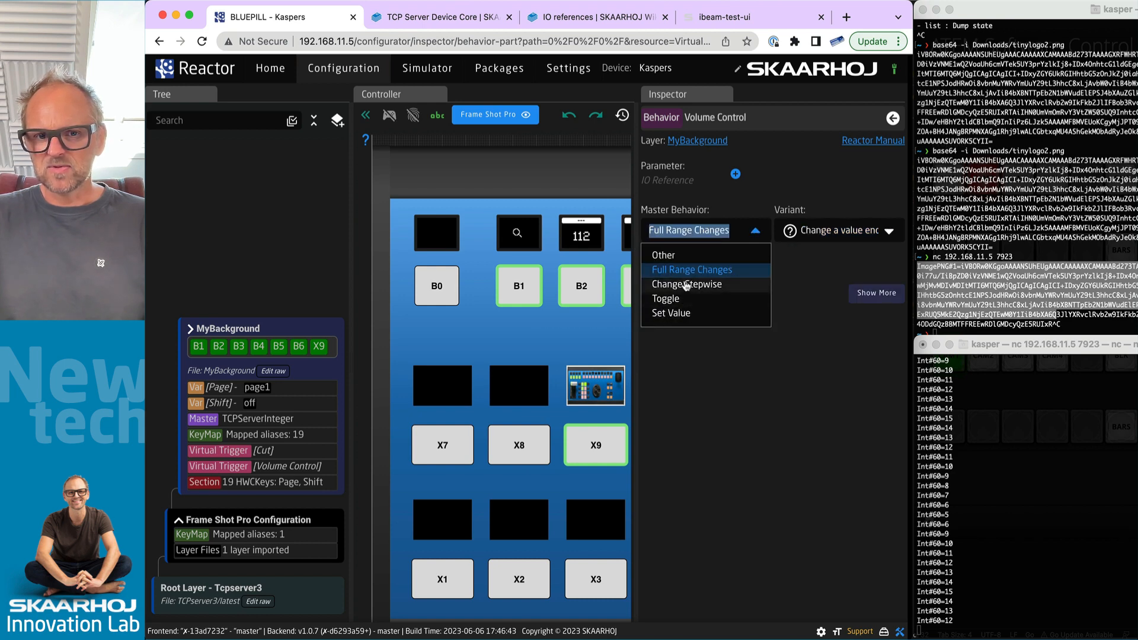
{"action": "left_click", "coordinate": [663, 255]}
{"action": "left_click", "coordinate": [843, 225]}
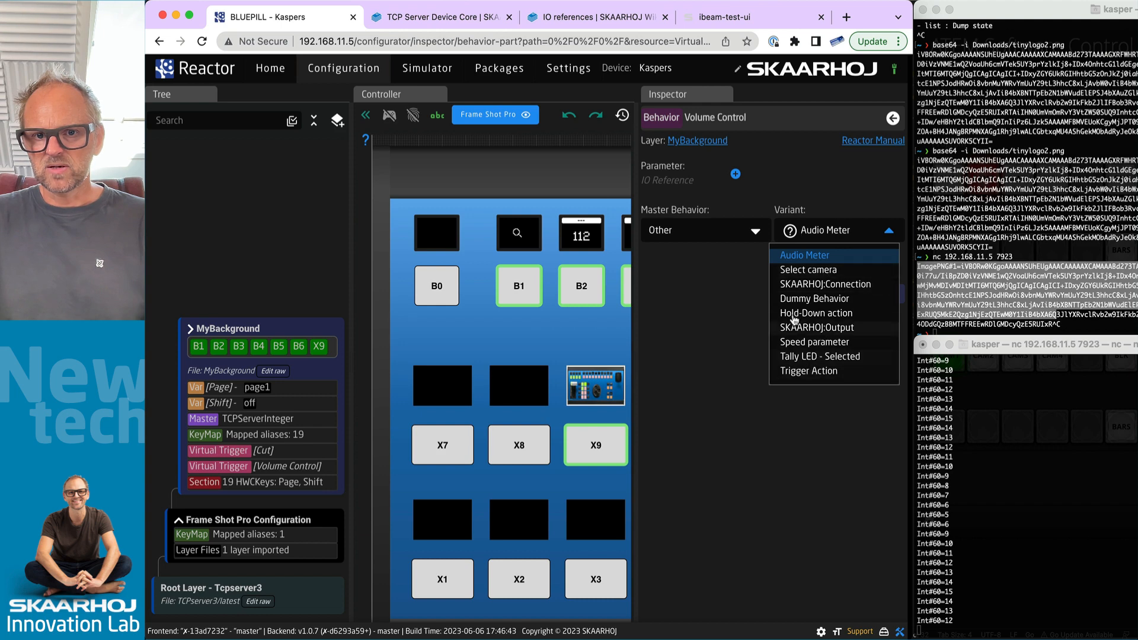
{"action": "left_click", "coordinate": [738, 232]}
{"action": "left_click", "coordinate": [688, 270]}
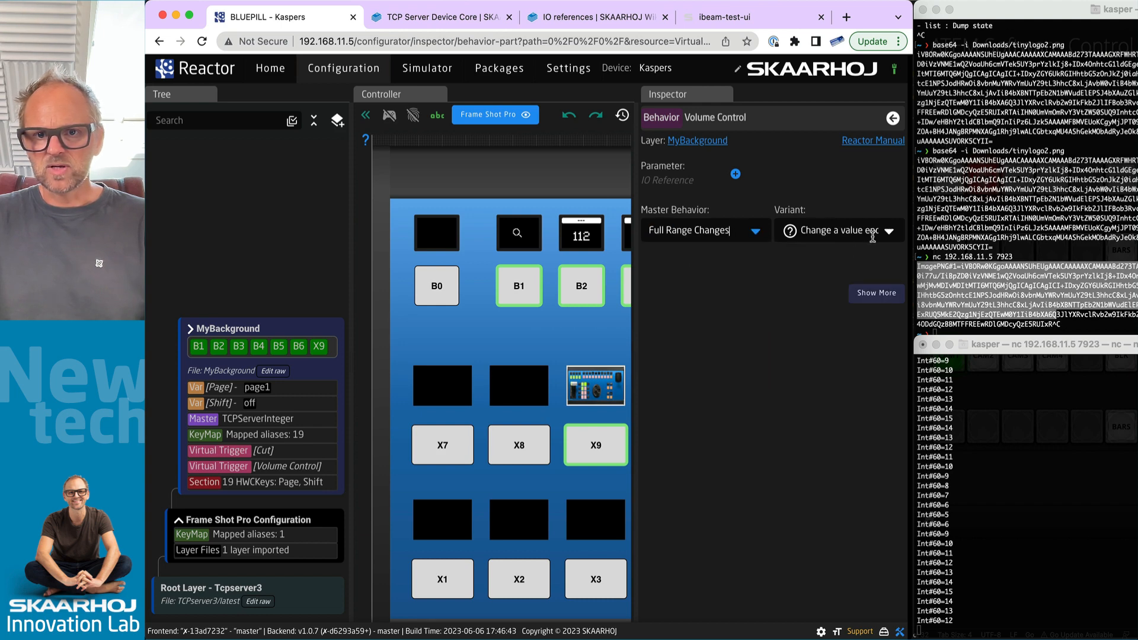
{"action": "left_click", "coordinate": [872, 237]}
{"action": "left_click", "coordinate": [783, 301]}
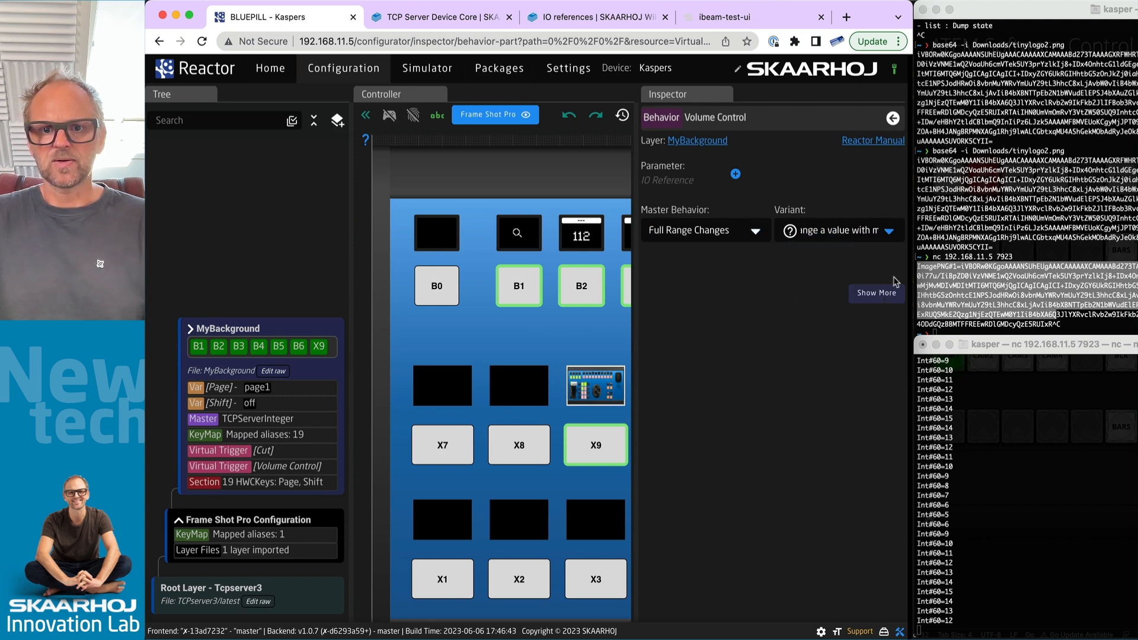
Assign the ATEM Mini's master Volume Pos (FairlightAudioMixerMasterVolumePos) as the behavior's parameter and return to the trigger.
{"action": "left_click", "coordinate": [734, 174]}
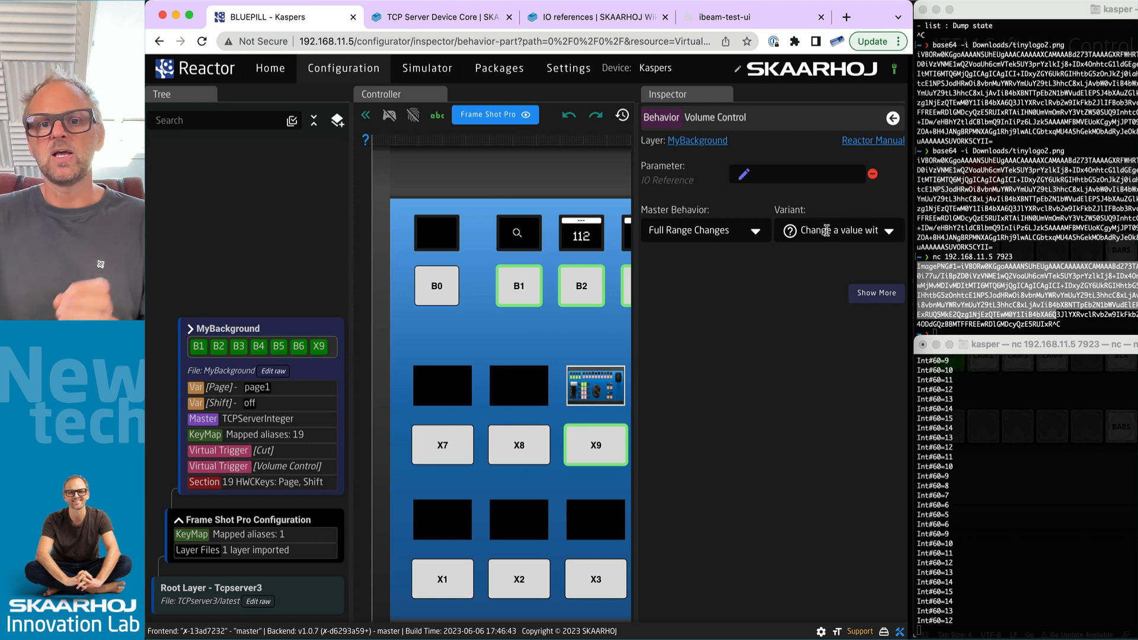
{"action": "left_click", "coordinate": [748, 175]}
{"action": "left_click", "coordinate": [415, 441]}
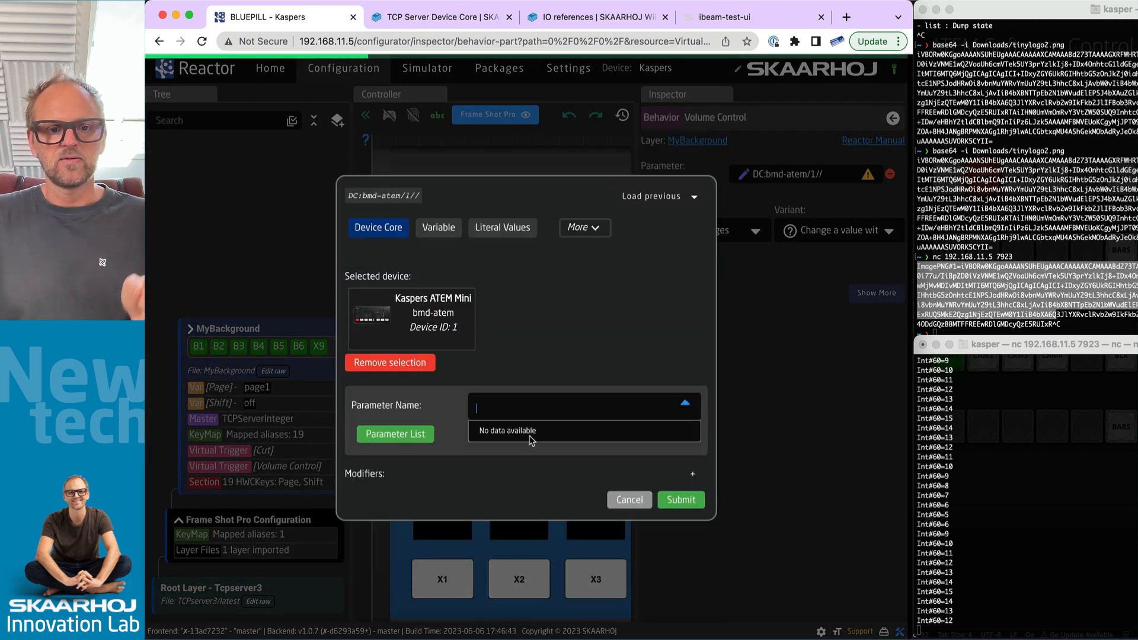
{"action": "type", "text": "master"}
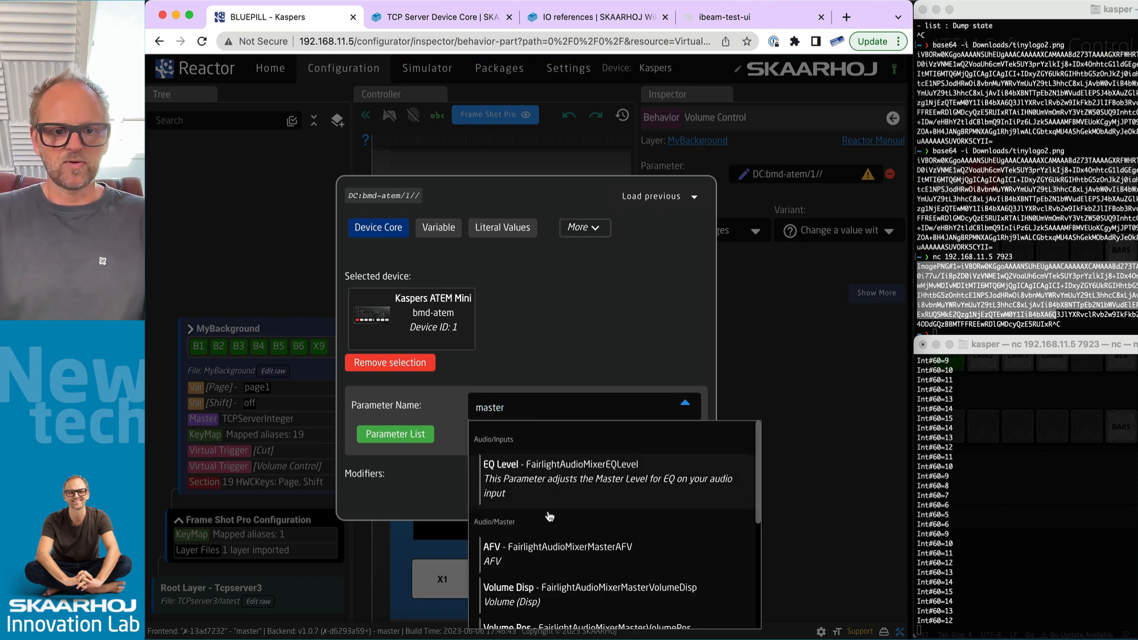
{"action": "scroll", "coordinate": [527, 548], "scroll_direction": "down", "scroll_amount": 3}
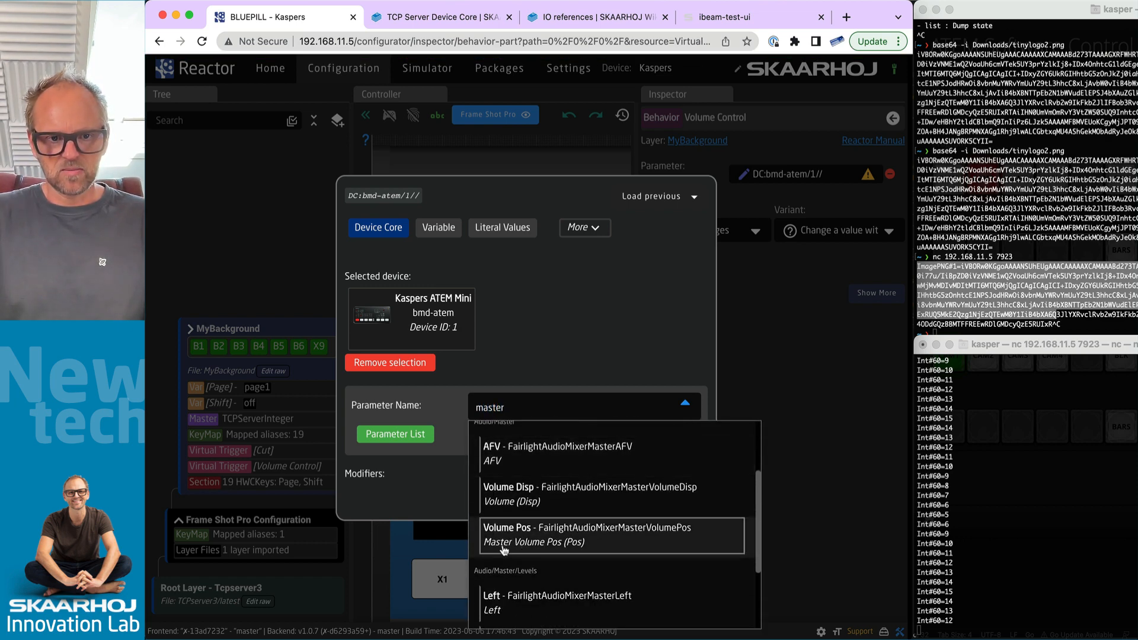
{"action": "left_click", "coordinate": [638, 536]}
{"action": "left_click", "coordinate": [681, 498]}
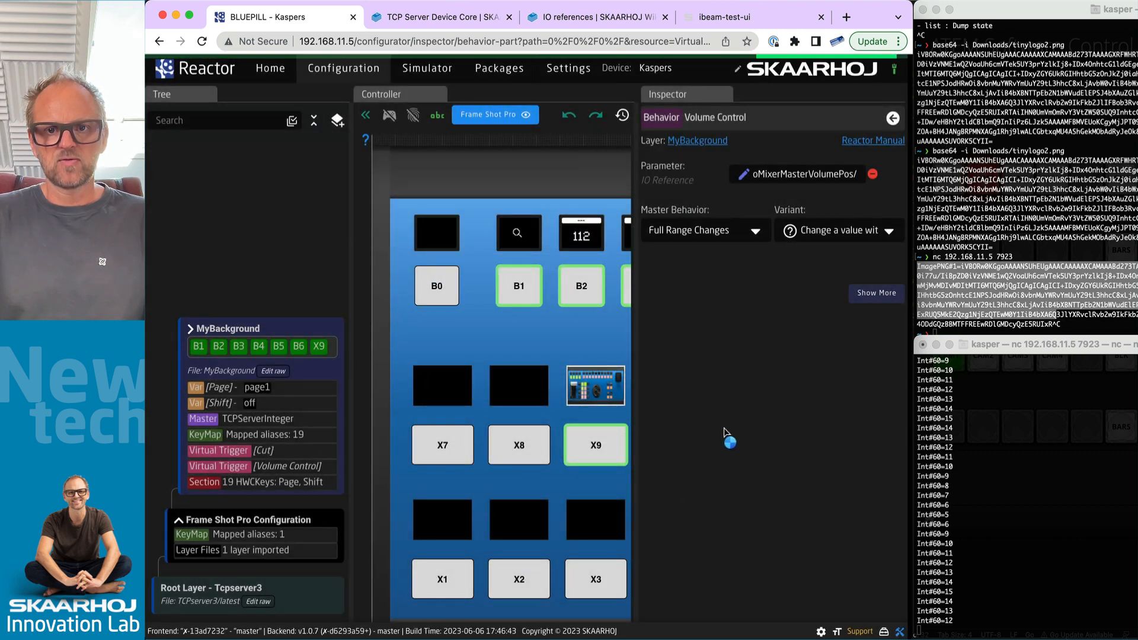
{"action": "left_click", "coordinate": [891, 119]}
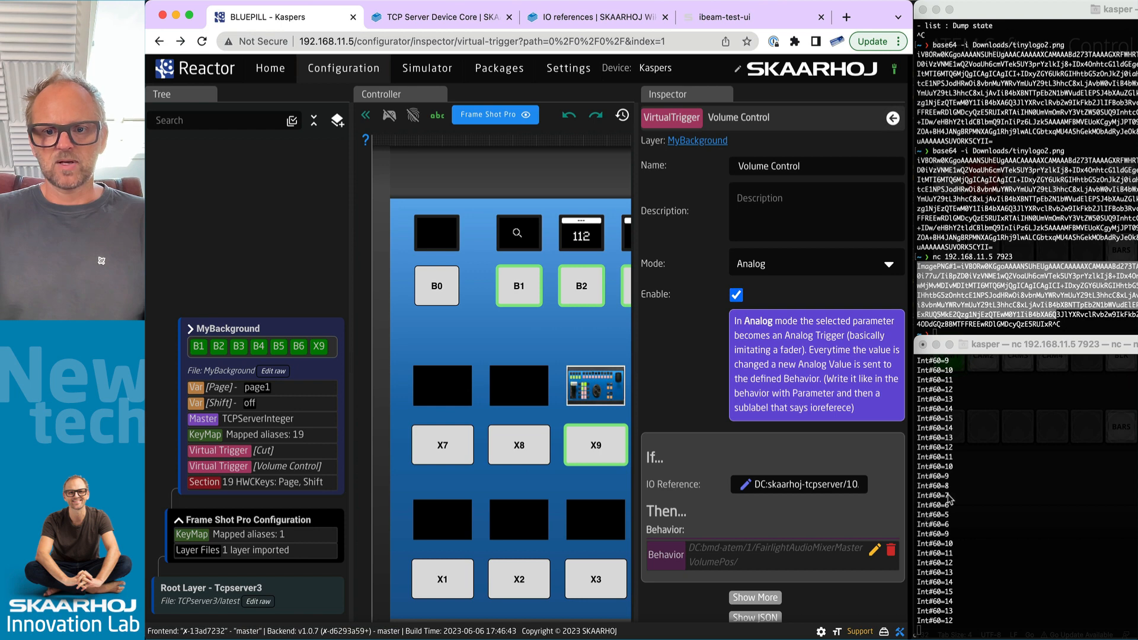
Switch to ATEM Software Control, show the audio mixer, and lower the Master fader to about -16.40 dB.
{"action": "left_click", "coordinate": [984, 562]}
{"action": "key", "text": "super+Tab"}
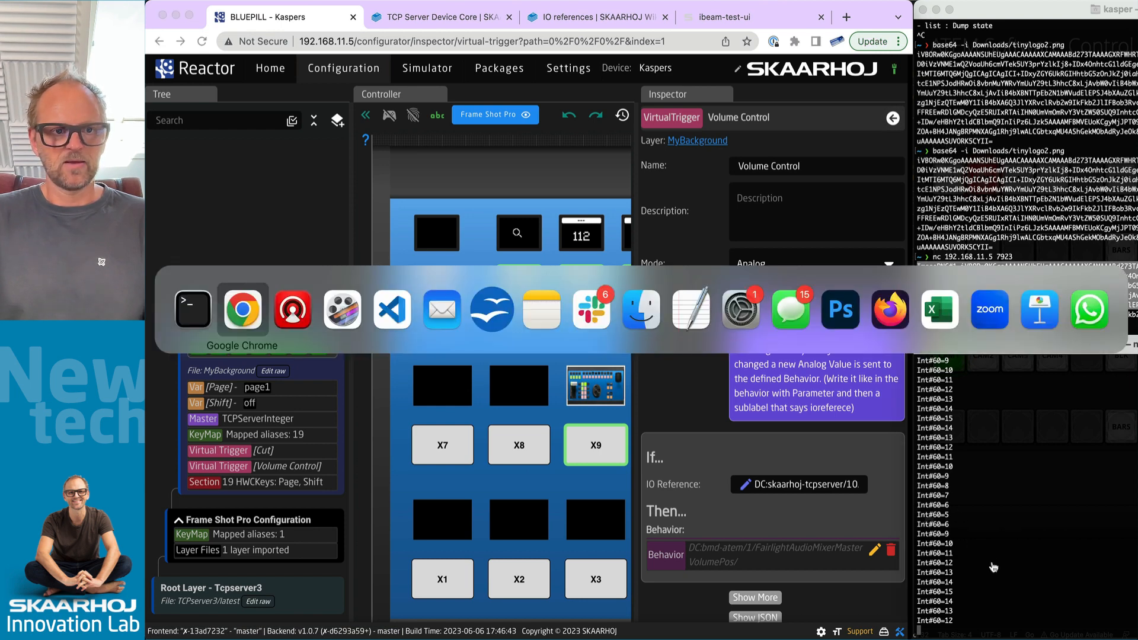
{"action": "key", "text": "super+Tab"}
{"action": "double_click", "coordinate": [1006, 18]}
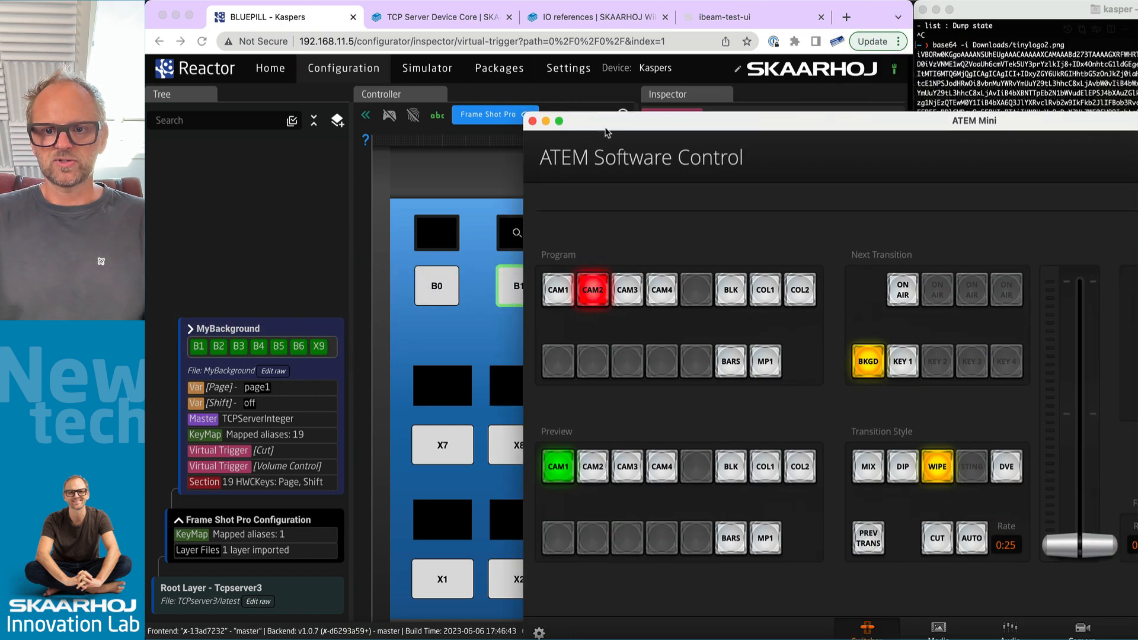
{"action": "left_click", "coordinate": [870, 605]}
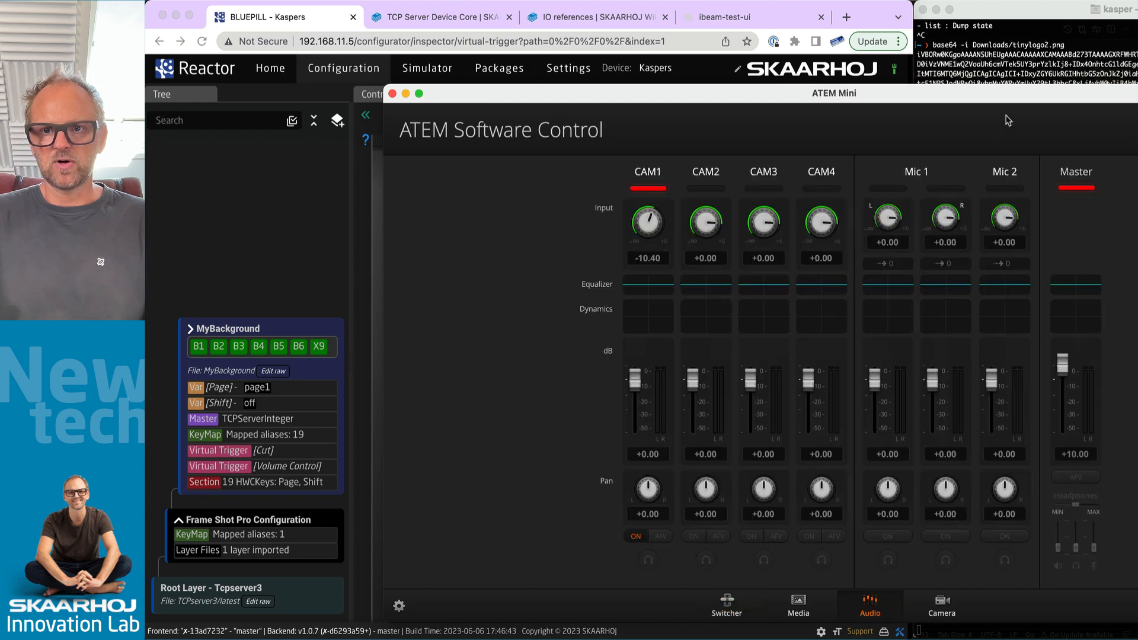
{"action": "left_click_drag", "start_coordinate": [1061, 364], "coordinate": [1061, 405]}
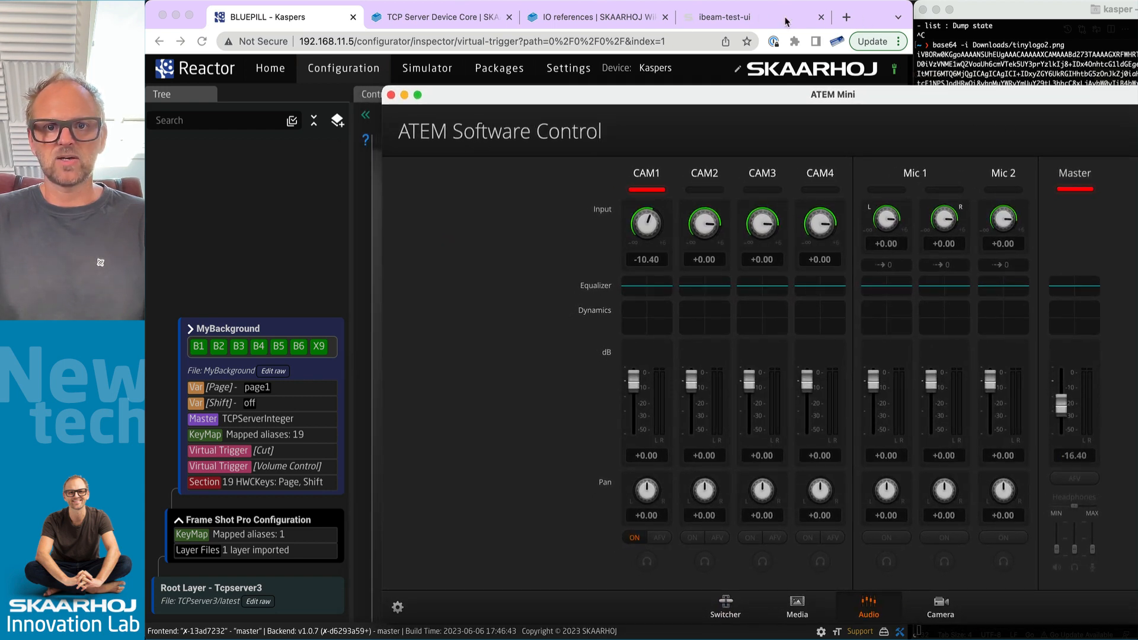
Switch to ibeam-test-ui and move integer 60's slider to 14 to test the volume trigger.
{"action": "left_click", "coordinate": [884, 12]}
{"action": "left_click", "coordinate": [816, 14]}
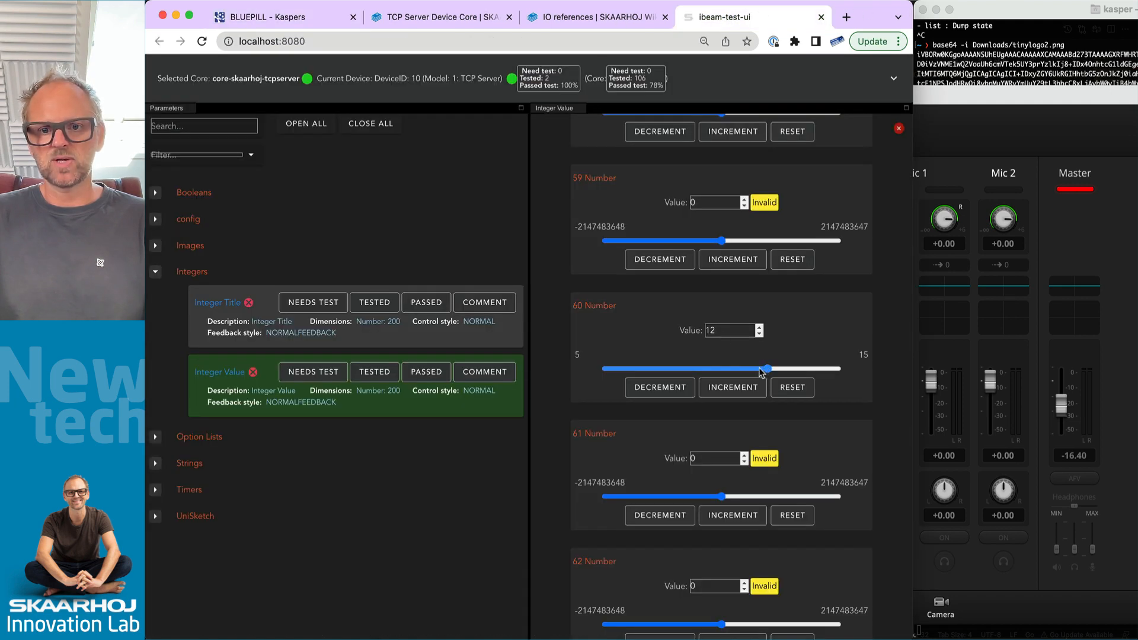
{"action": "left_click_drag", "start_coordinate": [767, 367], "coordinate": [813, 372]}
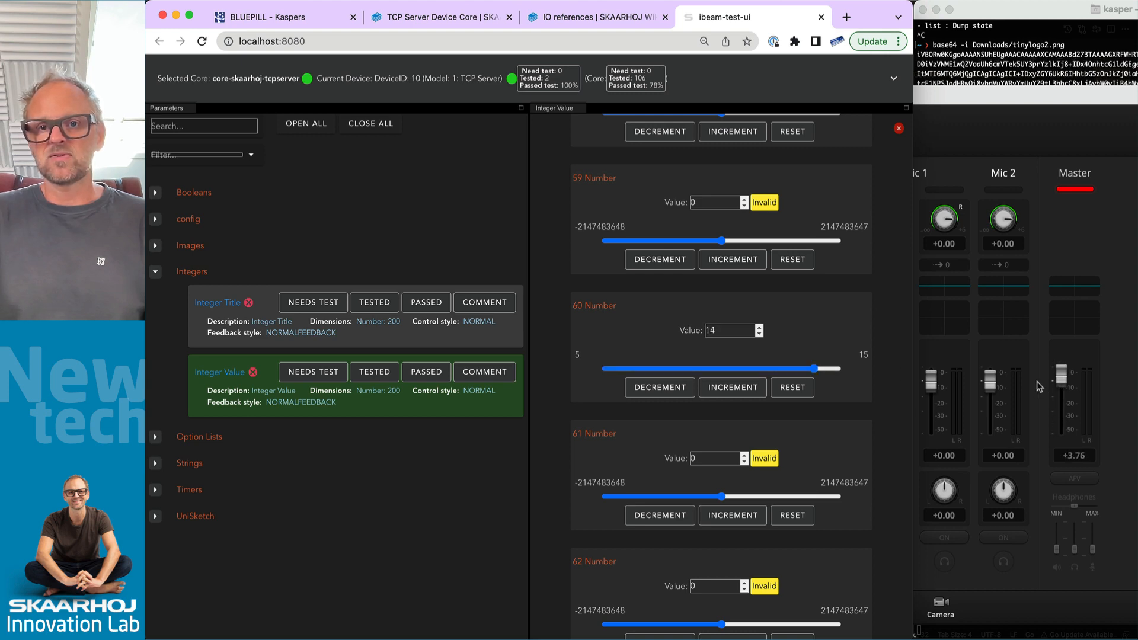
Switch to the terminal window running nc 192.168.11.5 7923 and place it beside the ATEM audio mixer so both are visible.
{"action": "key", "text": "super+Tab"}
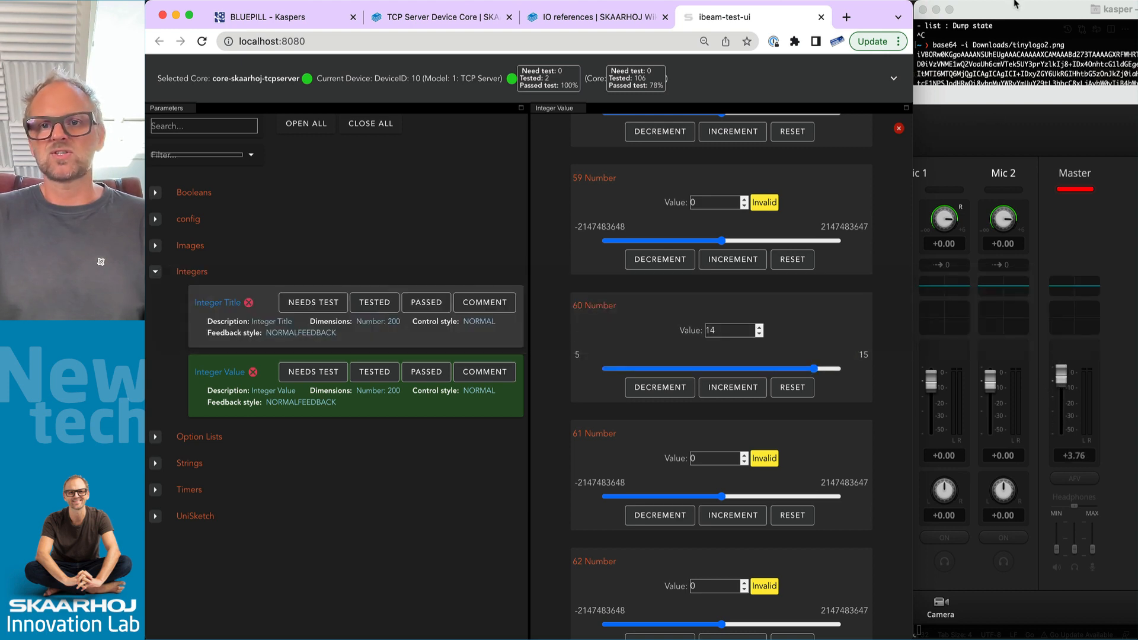
{"action": "left_click", "coordinate": [1015, 9]}
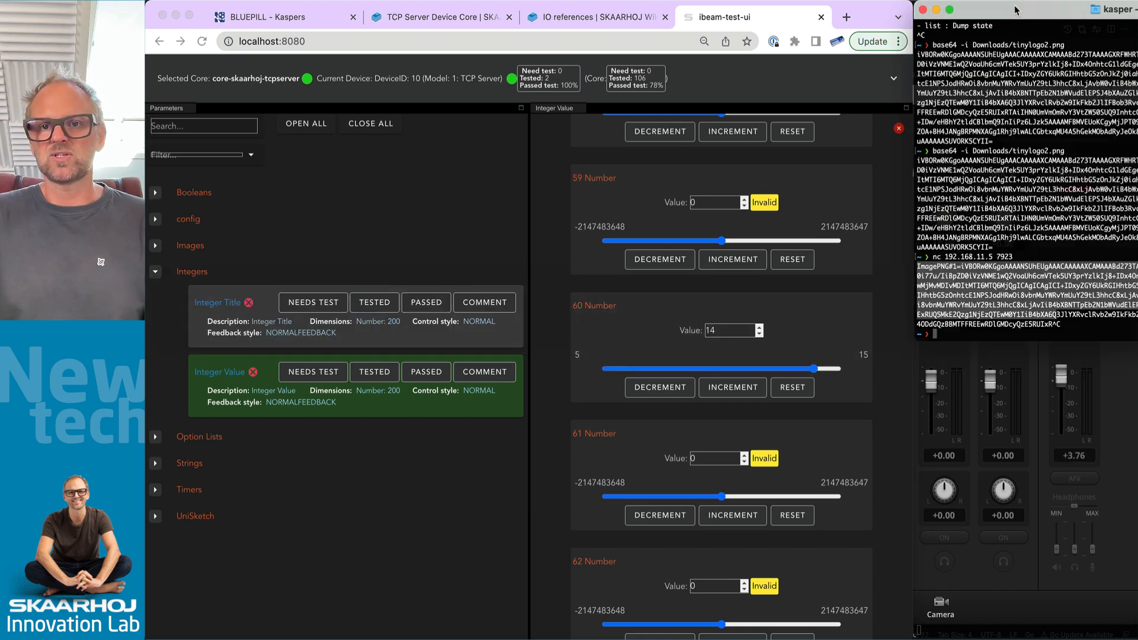
{"action": "left_click", "coordinate": [1057, 592]}
{"action": "key", "text": "super+Tab"}
{"action": "key", "text": "super+Tab"}
{"action": "key", "text": "super+shift+Tab"}
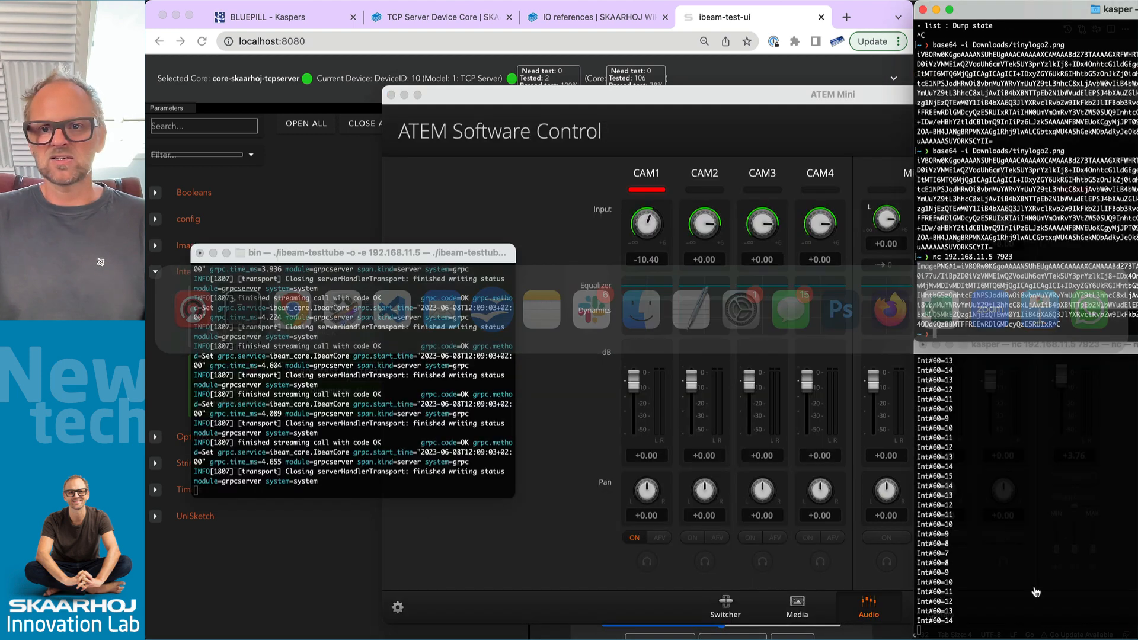
{"action": "left_click_drag", "start_coordinate": [1035, 355], "coordinate": [326, 211]}
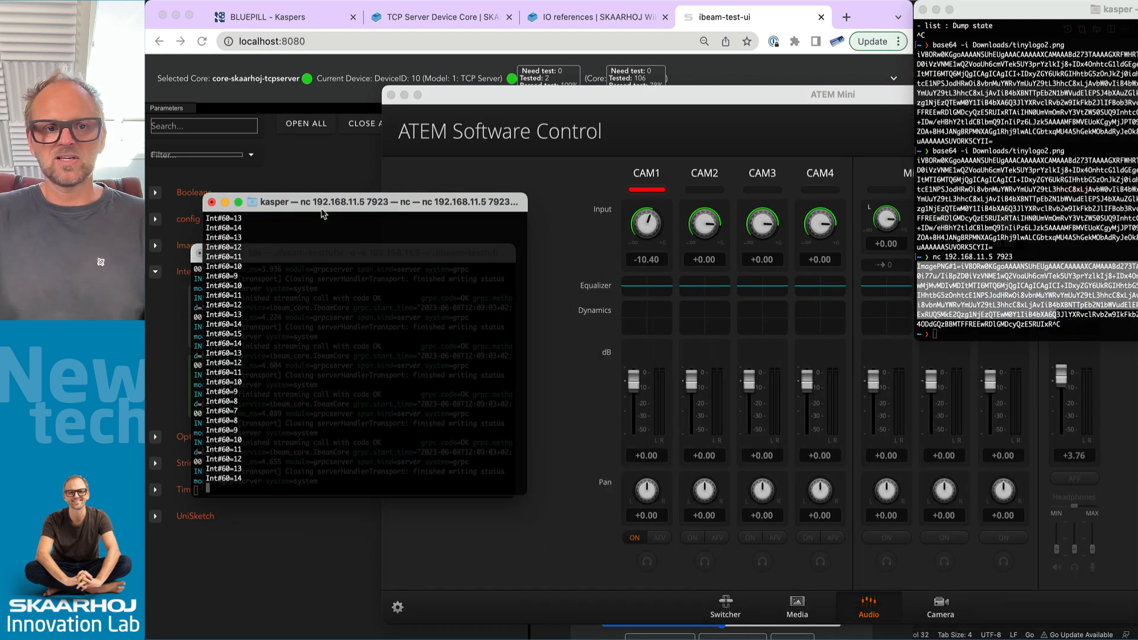
{"action": "left_click", "coordinate": [847, 90]}
{"action": "left_click", "coordinate": [284, 214]}
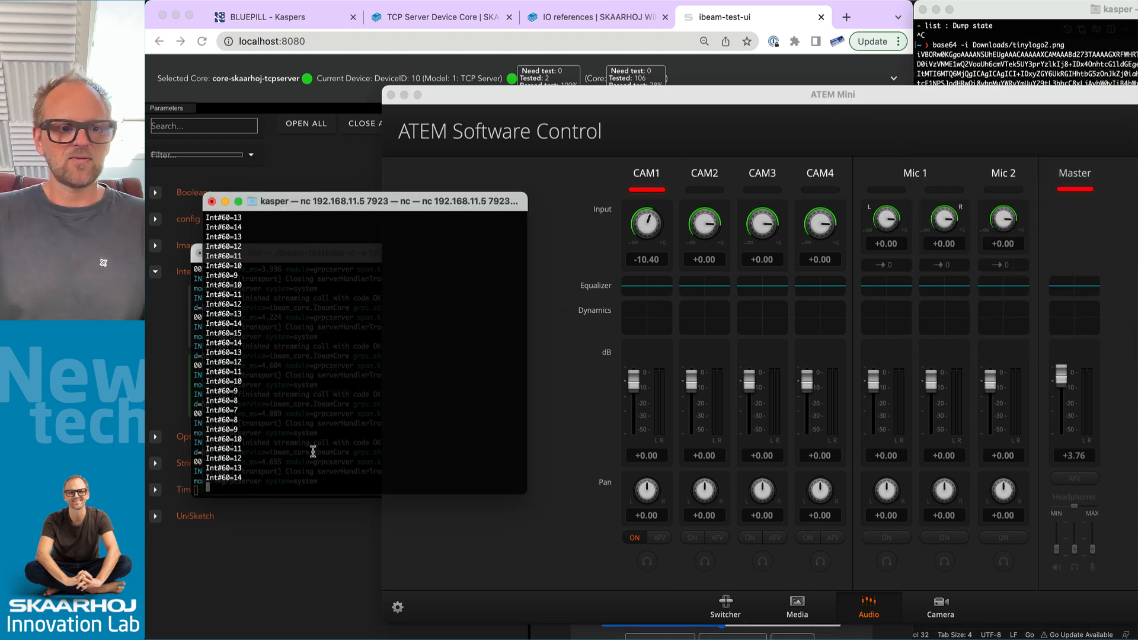
Send Int#60=10 to the TCP server from the nc session to test the volume trigger.
{"action": "type", "text": "Int"}
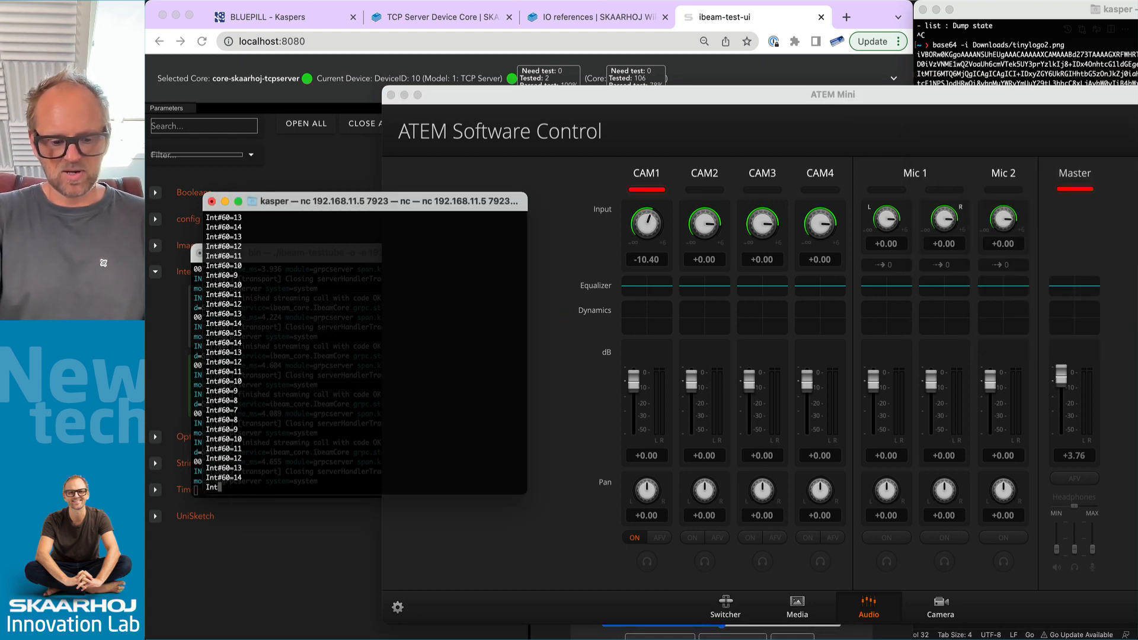
{"action": "type", "text": "#60"}
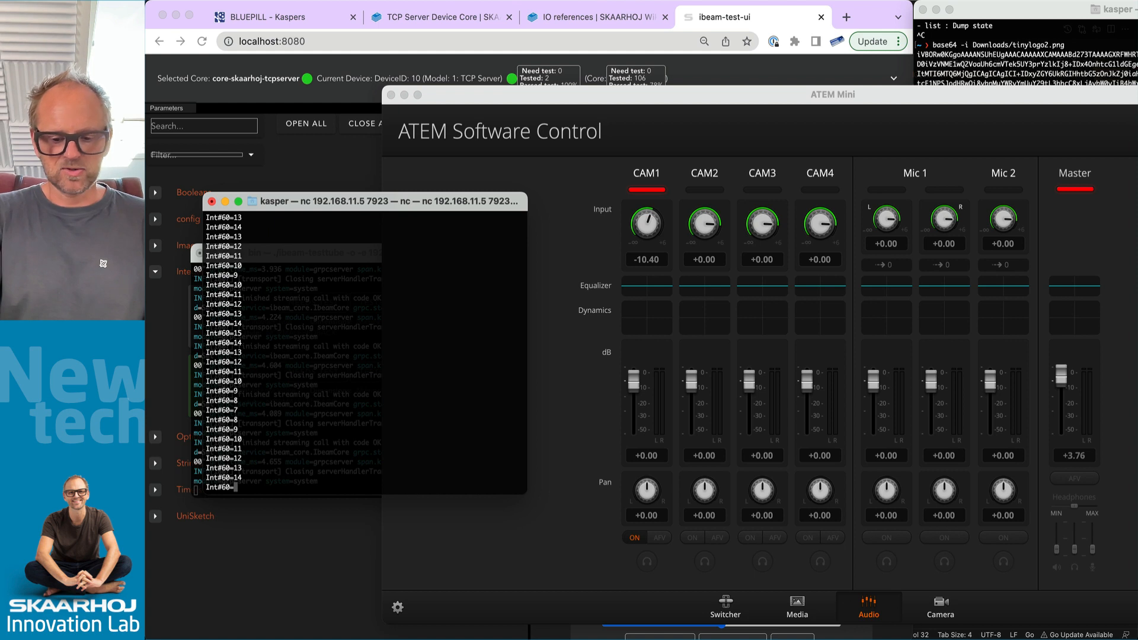
{"action": "type", "text": "=10"}
{"action": "key", "text": "Return"}
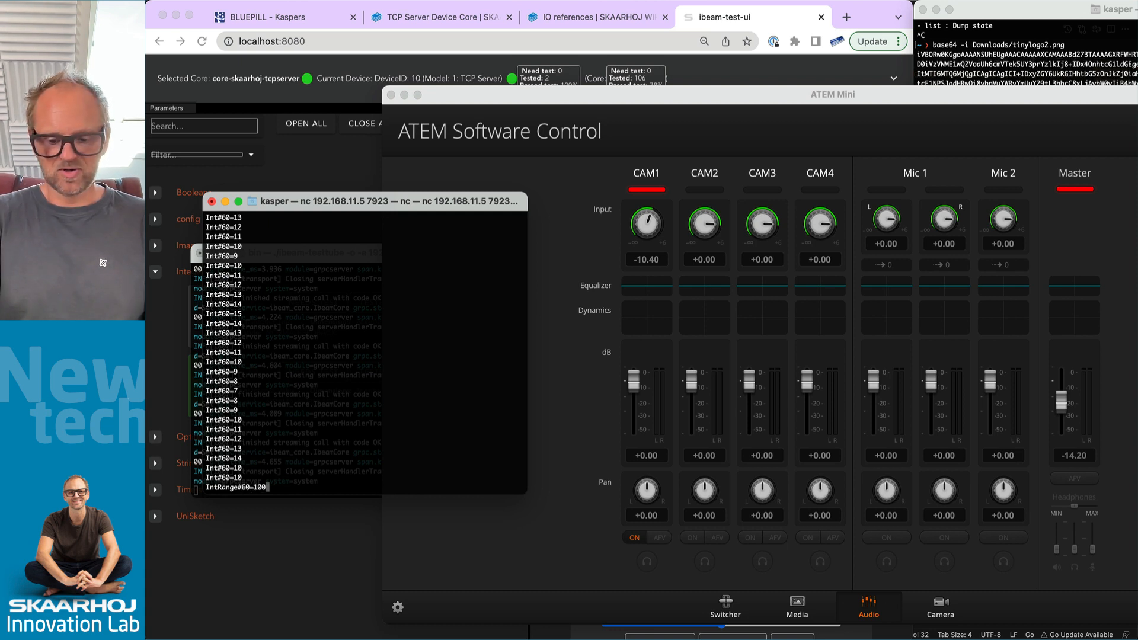
Send IntRange#60=100:200 to change integer 60's range, and set its value with Int#60=150.
{"action": "type", "text": "00"}
{"action": "key", "text": "Return"}
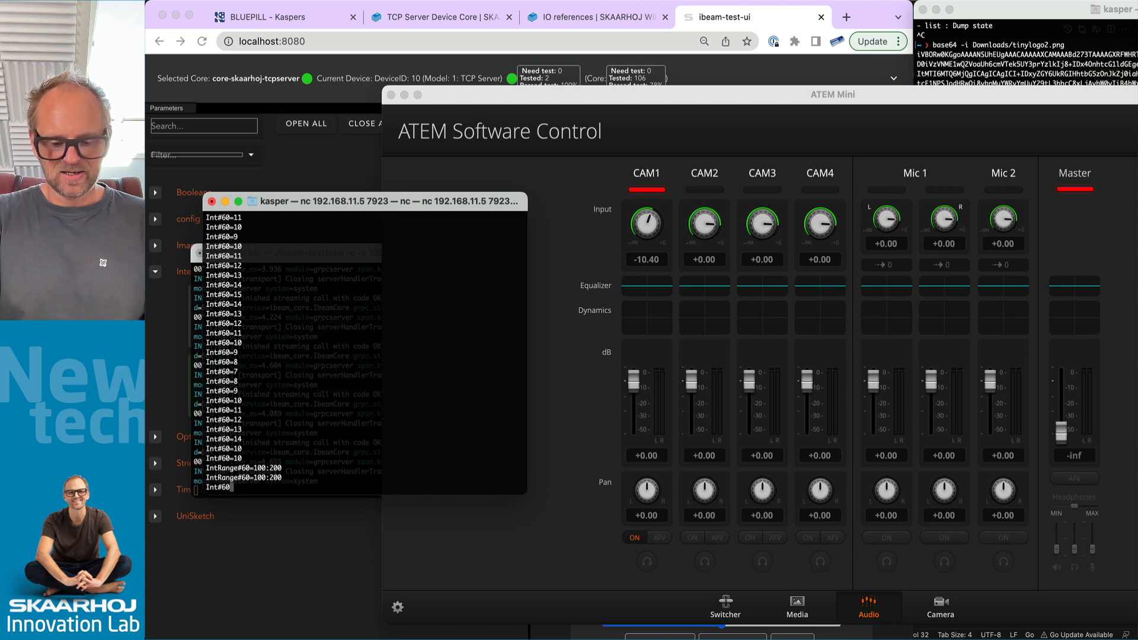
{"action": "type", "text": "Int#60=150"}
{"action": "key", "text": "Return"}
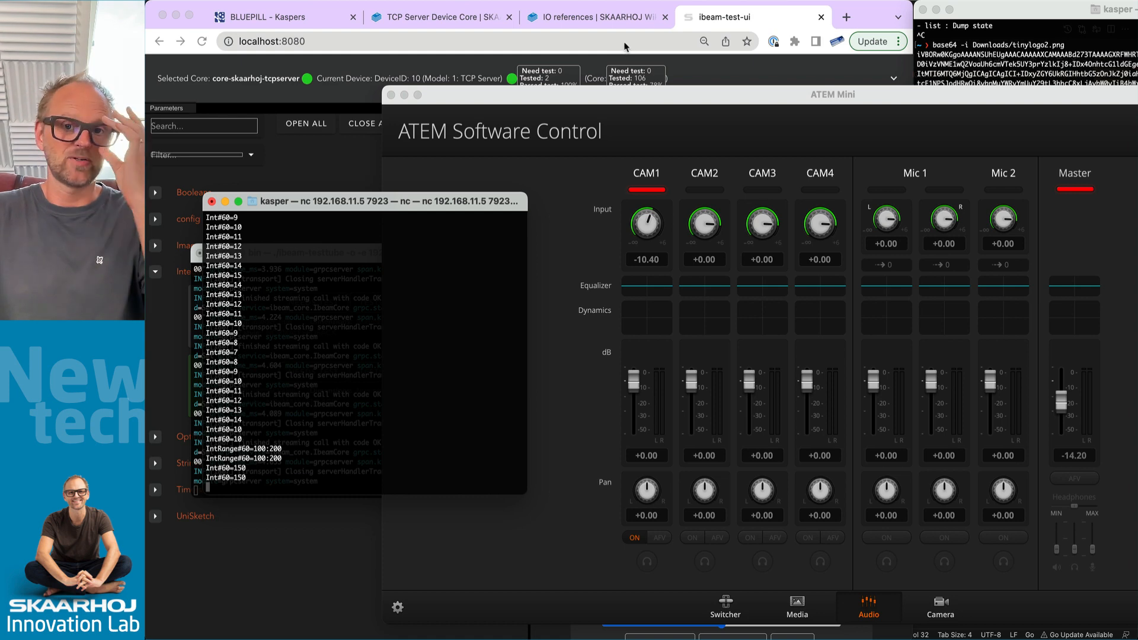
Switch to ibeam-test-ui, move integer 60's slider to 200, and bring the ATEM audio mixer to the front.
{"action": "left_click", "coordinate": [725, 22]}
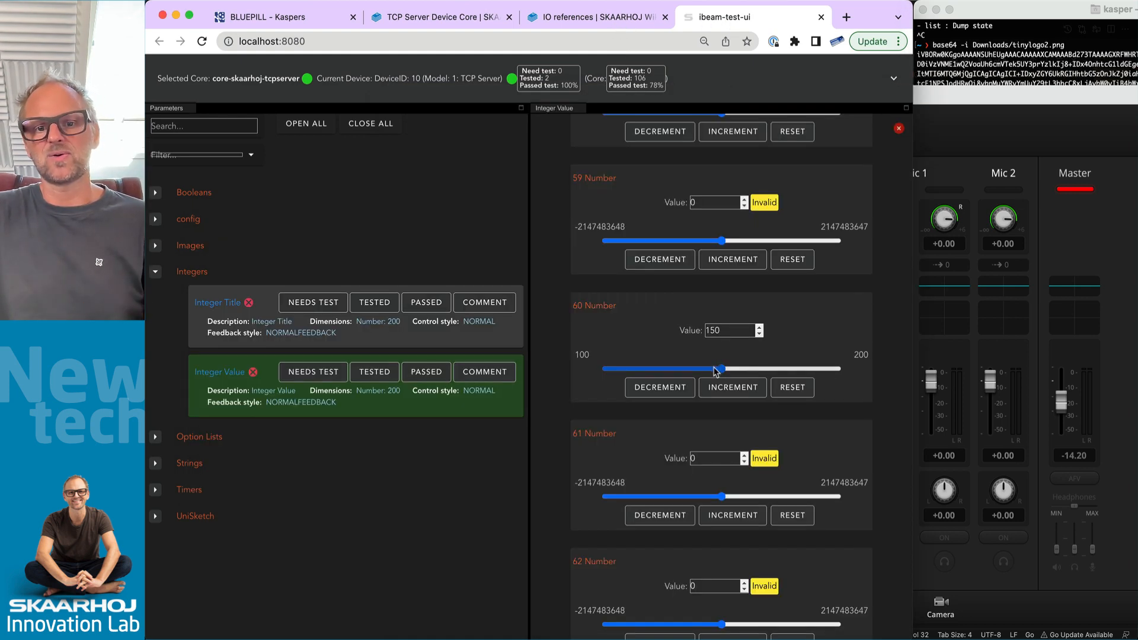
{"action": "left_click_drag", "start_coordinate": [725, 369], "coordinate": [839, 364]}
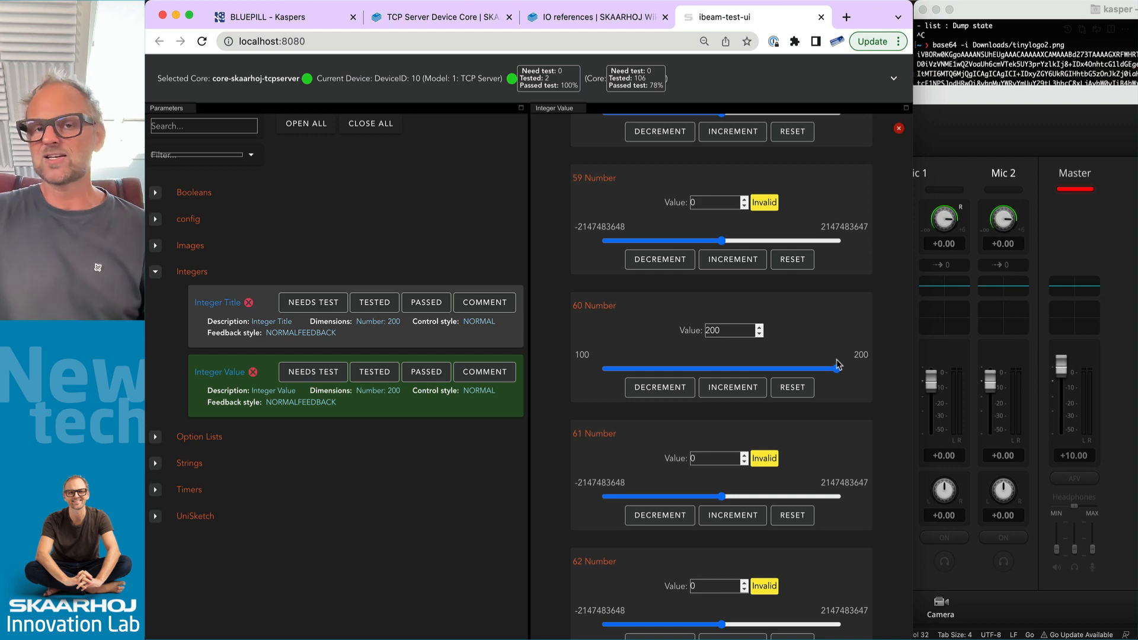
{"action": "left_click", "coordinate": [1092, 363]}
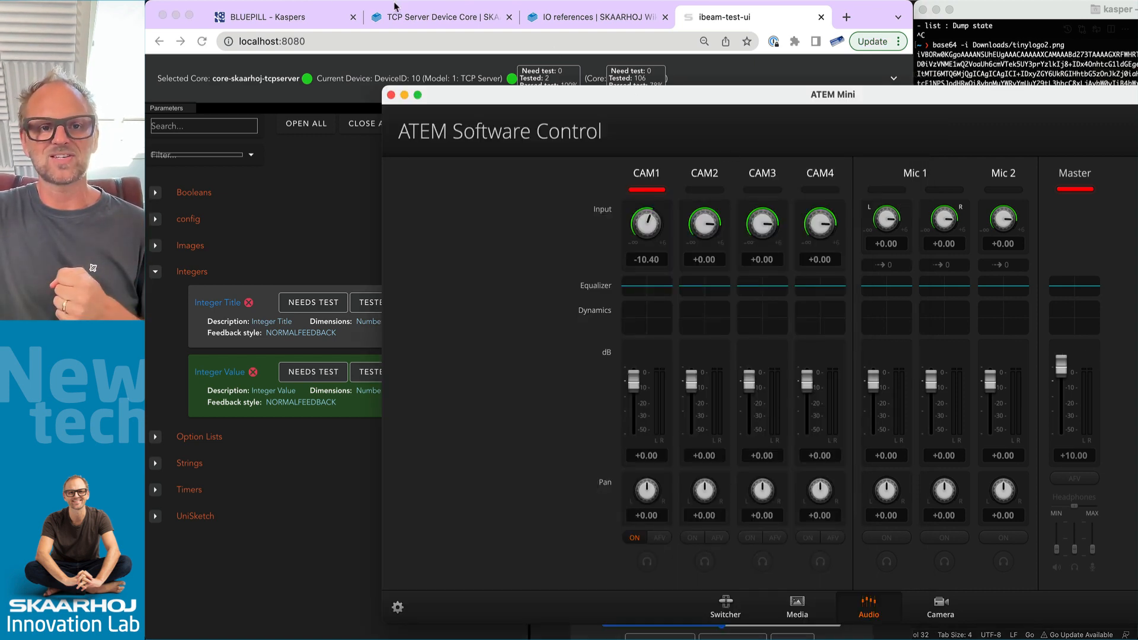
Switch to the Reactor configuration, create a virtual trigger named Aux Source on the MyBackground layer, and open it.
{"action": "left_click", "coordinate": [274, 22]}
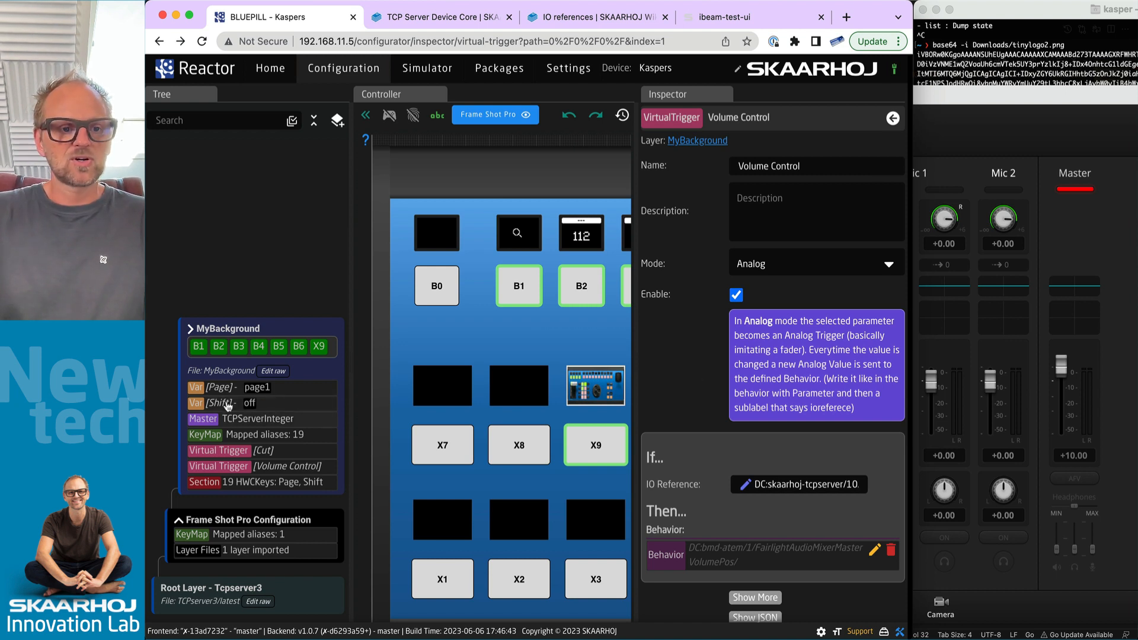
{"action": "left_click", "coordinate": [242, 335]}
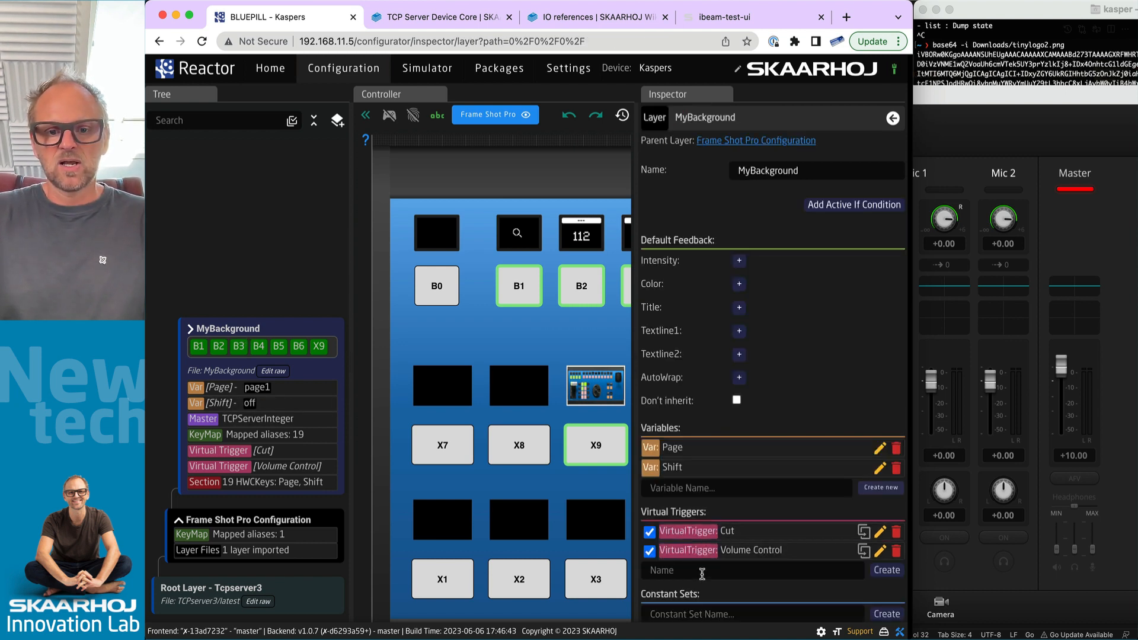
{"action": "type", "text": "Aux Source"}
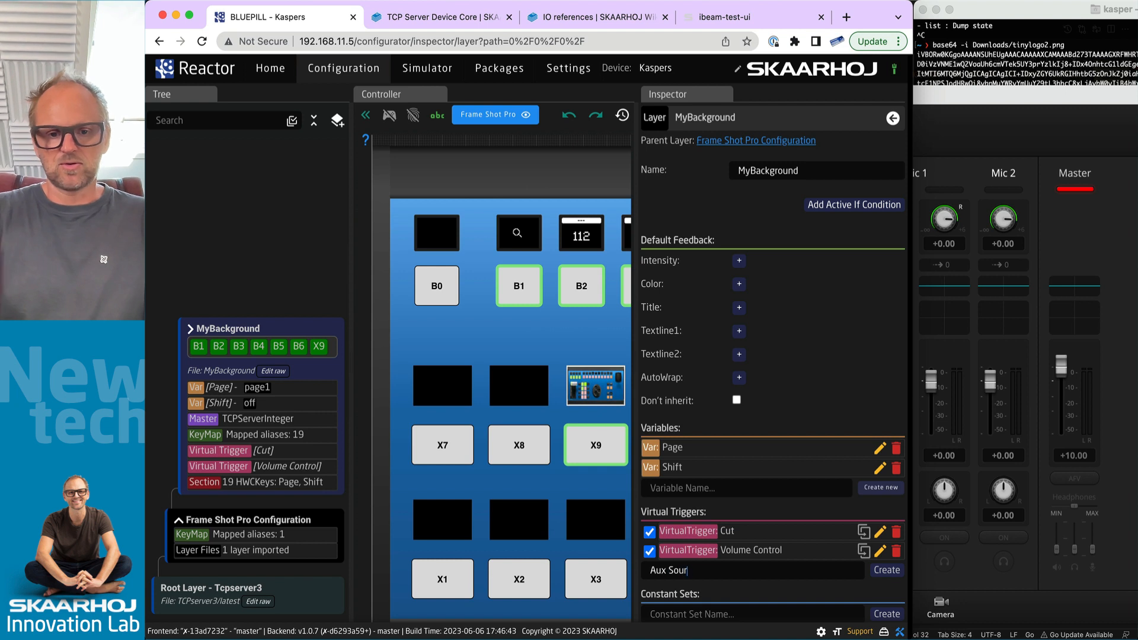
{"action": "left_click", "coordinate": [889, 570]}
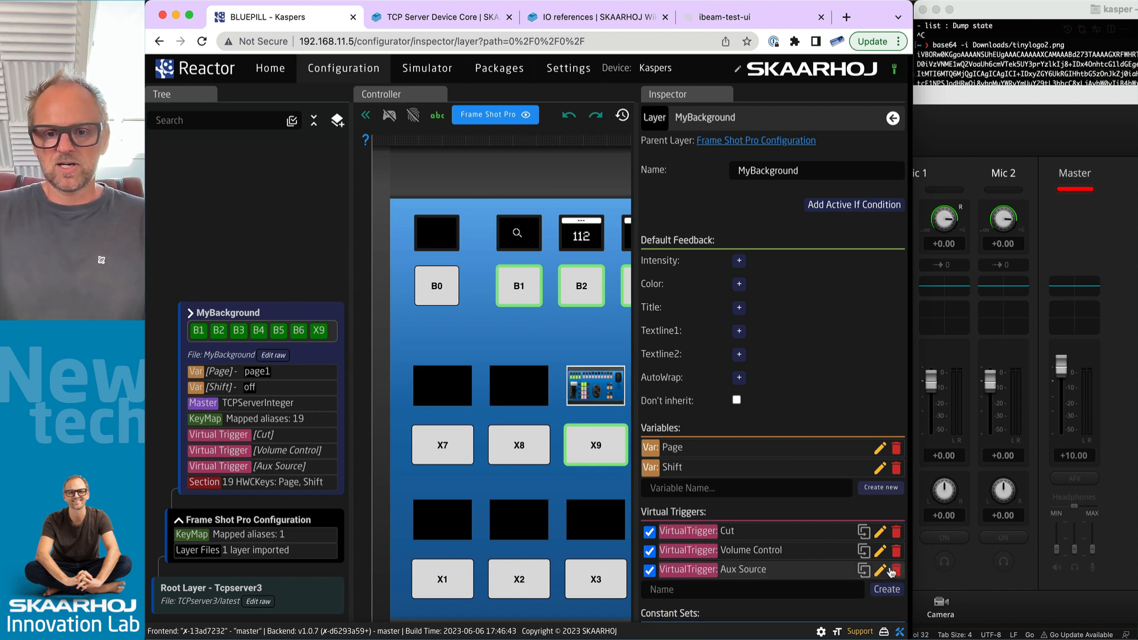
{"action": "left_click", "coordinate": [755, 567]}
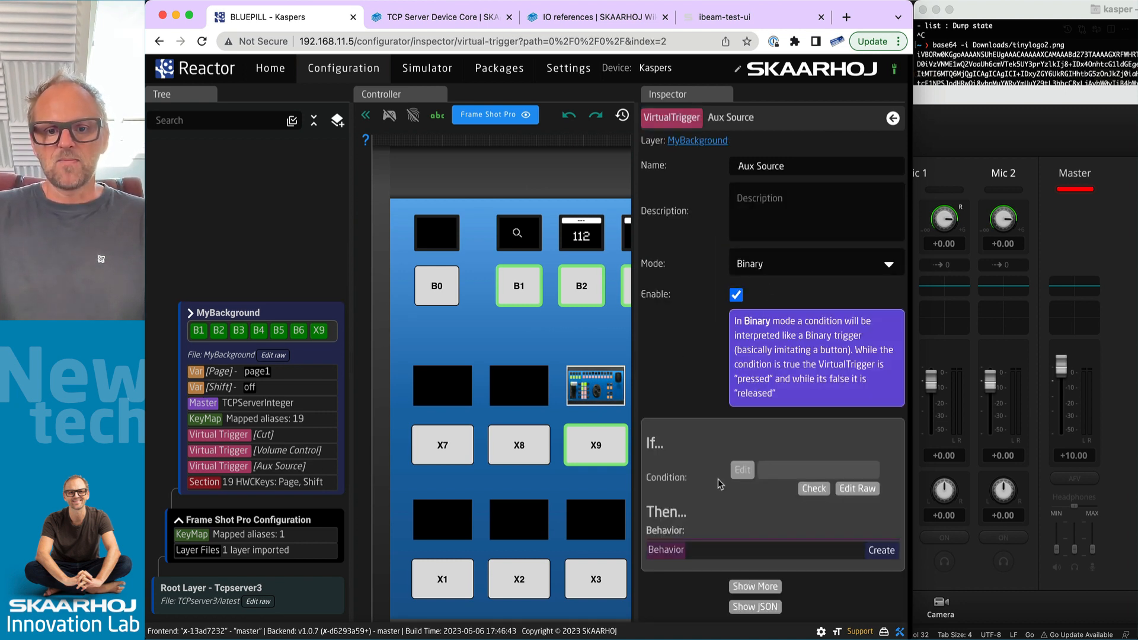
Set the Aux Source trigger to Analog mode with the TCP Server's Integer Value number 61 as its IO reference.
{"action": "left_click", "coordinate": [766, 269]}
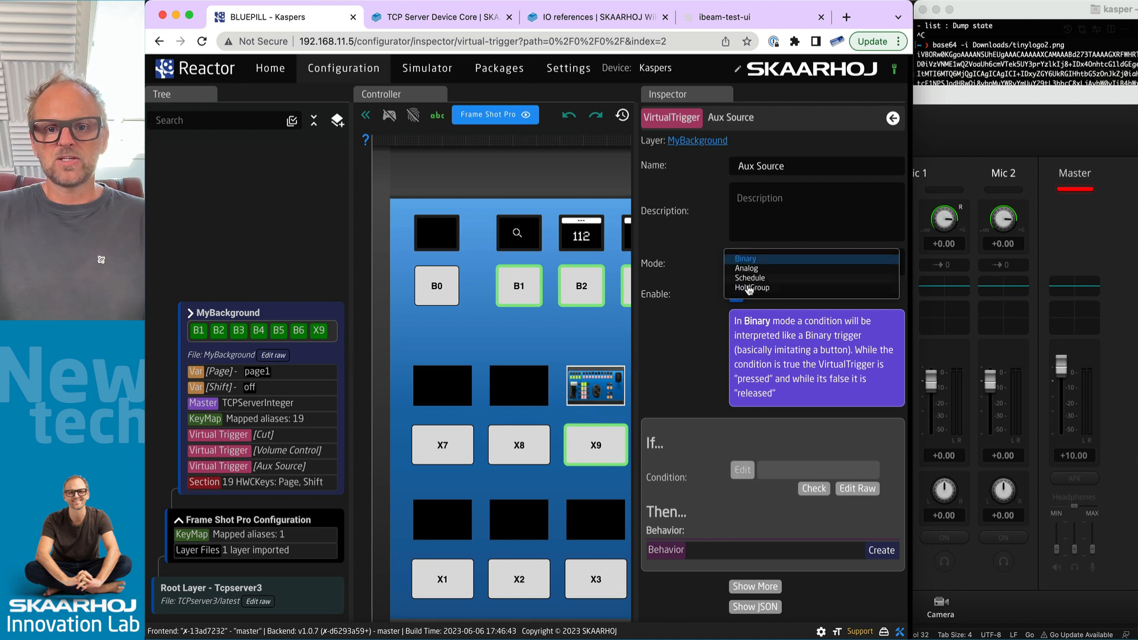
{"action": "left_click", "coordinate": [750, 274]}
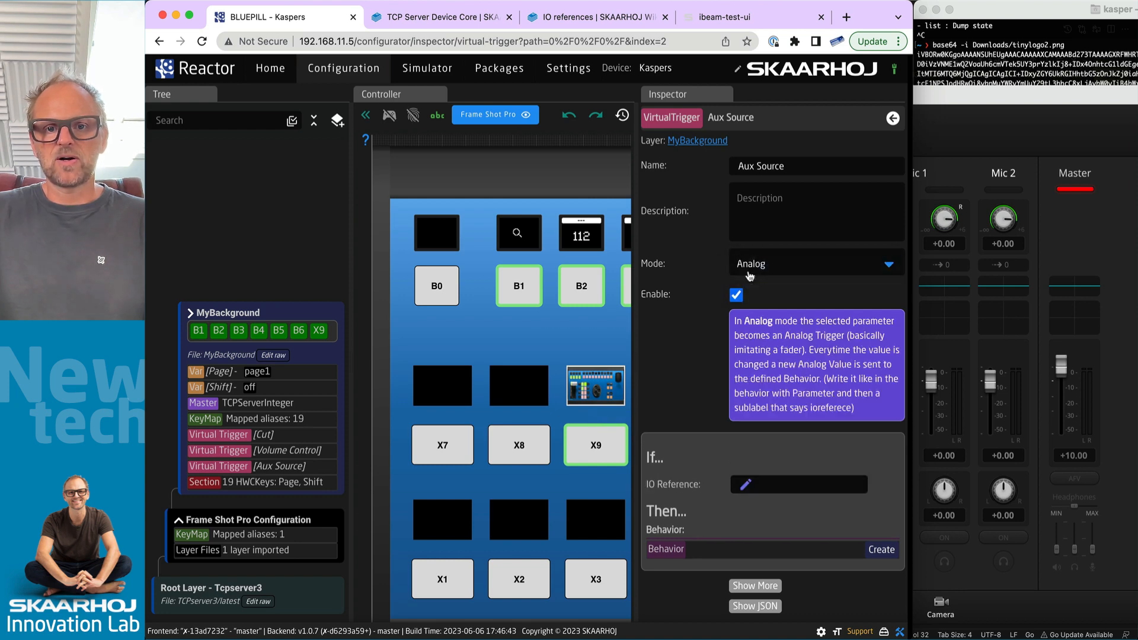
{"action": "left_click", "coordinate": [745, 486]}
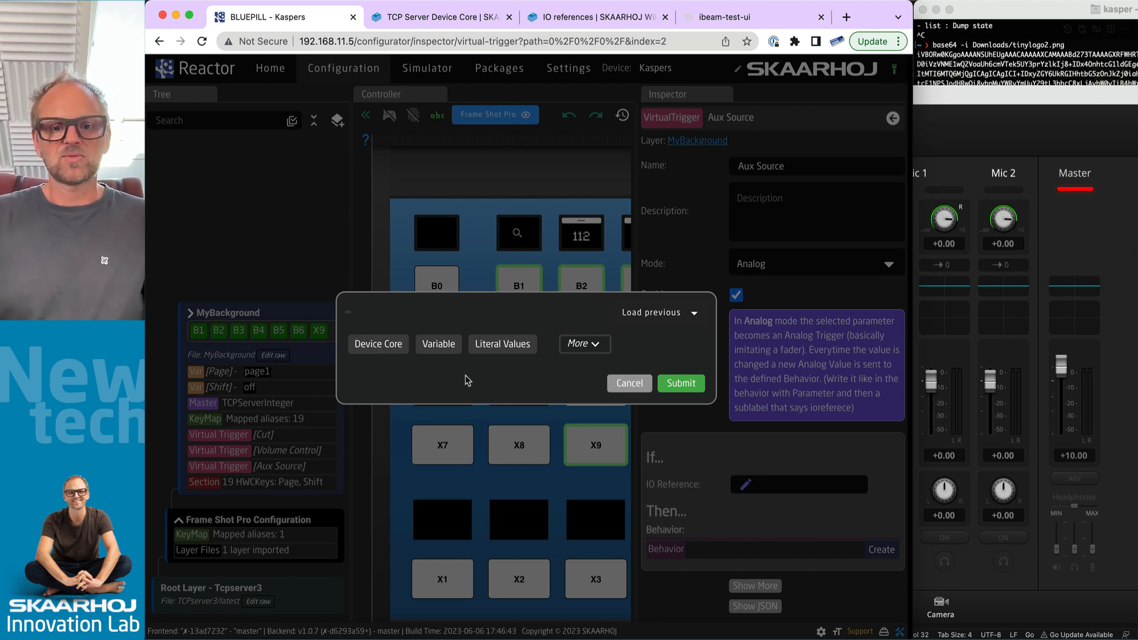
{"action": "left_click", "coordinate": [388, 345]}
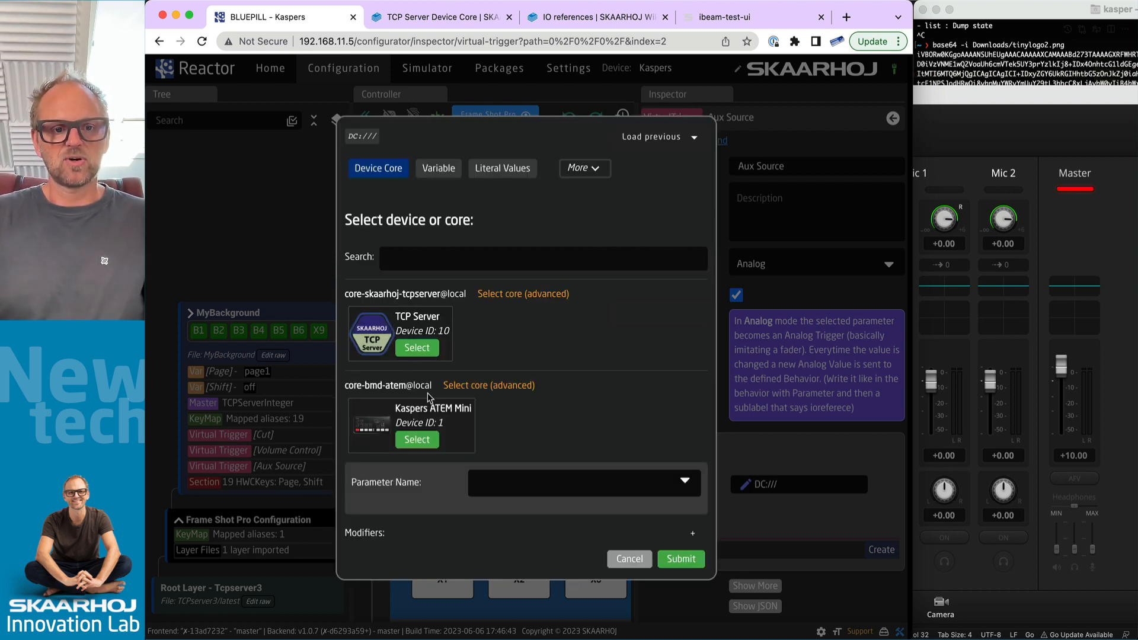
{"action": "left_click", "coordinate": [417, 348]}
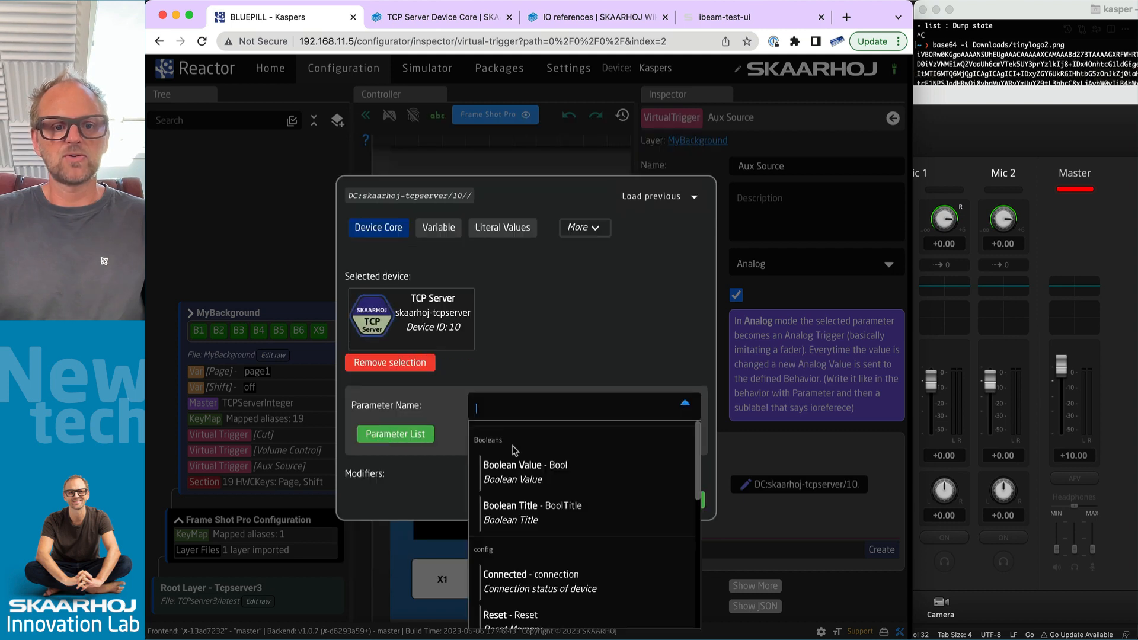
{"action": "type", "text": "int"}
{"action": "left_click", "coordinate": [540, 491]}
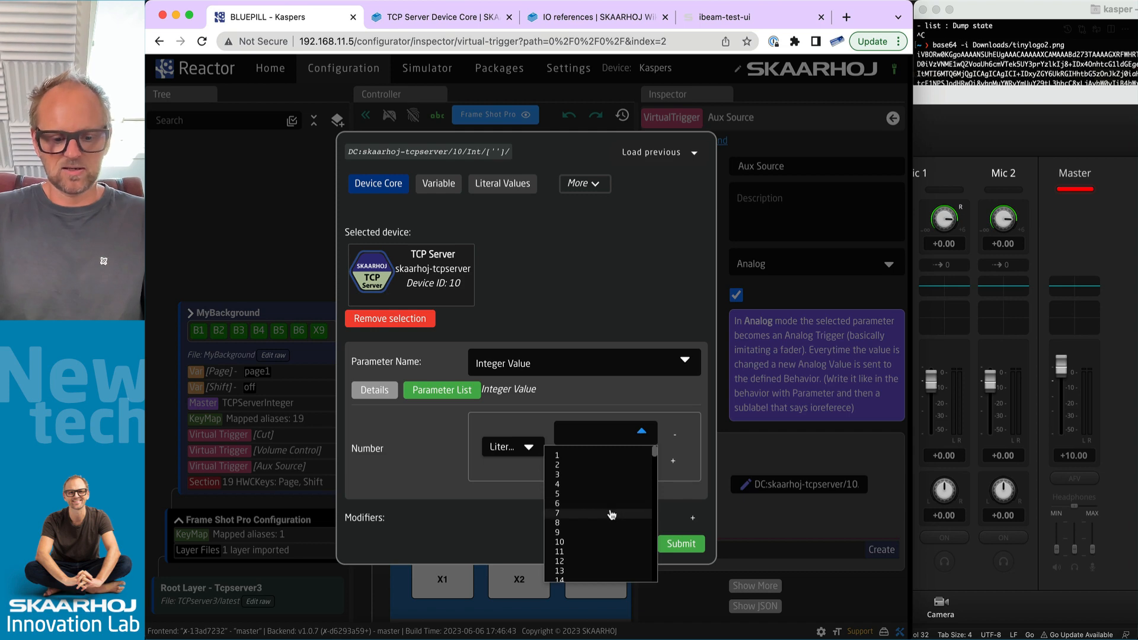
{"action": "type", "text": "61"}
{"action": "left_click", "coordinate": [569, 457]}
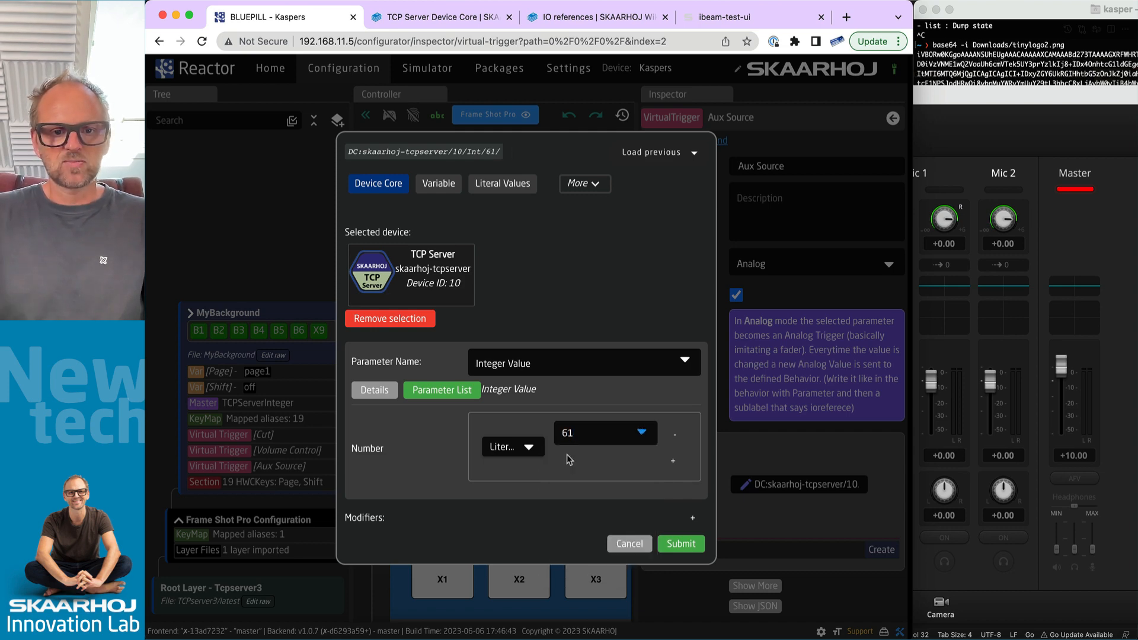
{"action": "left_click", "coordinate": [682, 544]}
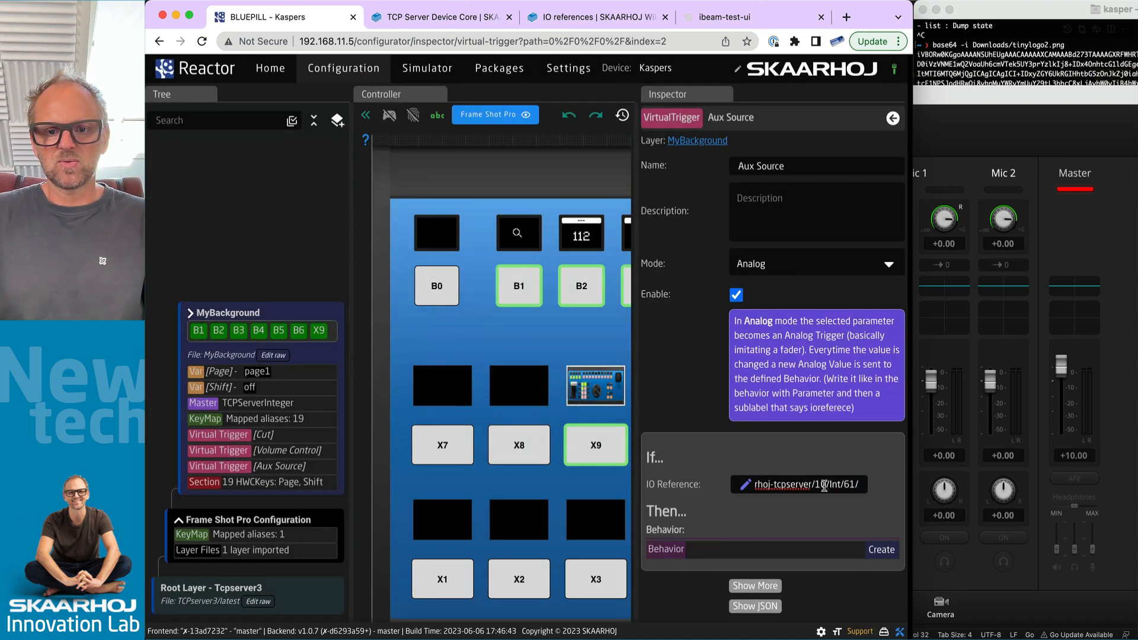
{"action": "left_click_drag", "start_coordinate": [826, 486], "coordinate": [880, 487]}
{"action": "left_click", "coordinate": [801, 486]}
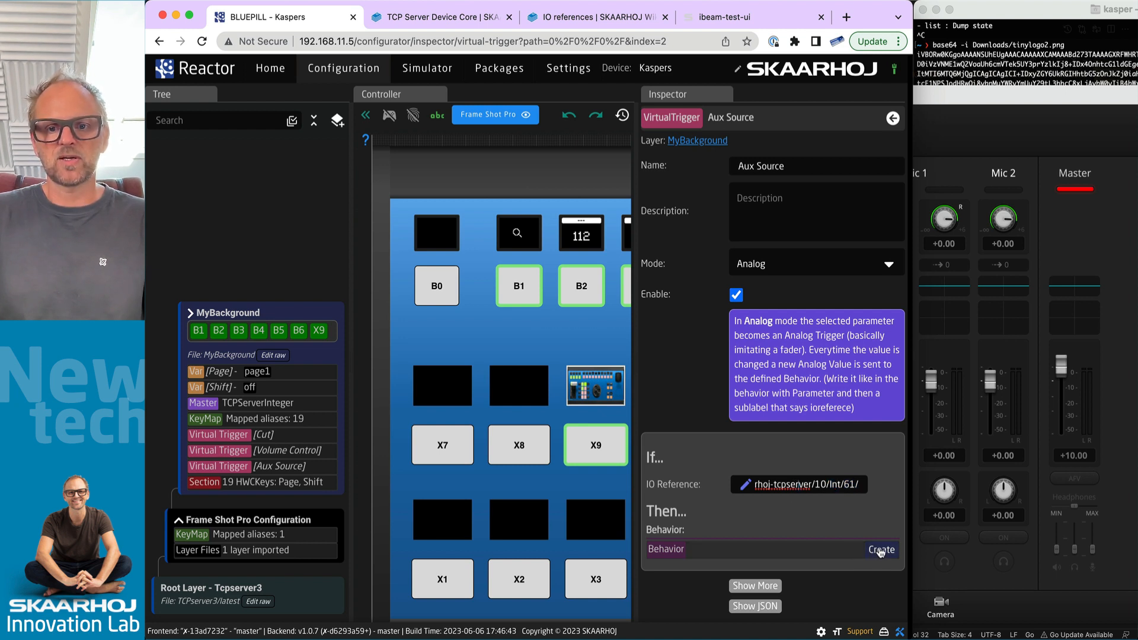
Change the Mode value to "Change" in the Aux Source trigger's JSON, save it, and check the Int/61 reference.
{"action": "left_click", "coordinate": [755, 606]}
{"action": "scroll", "coordinate": [748, 474], "scroll_direction": "down", "scroll_amount": 5}
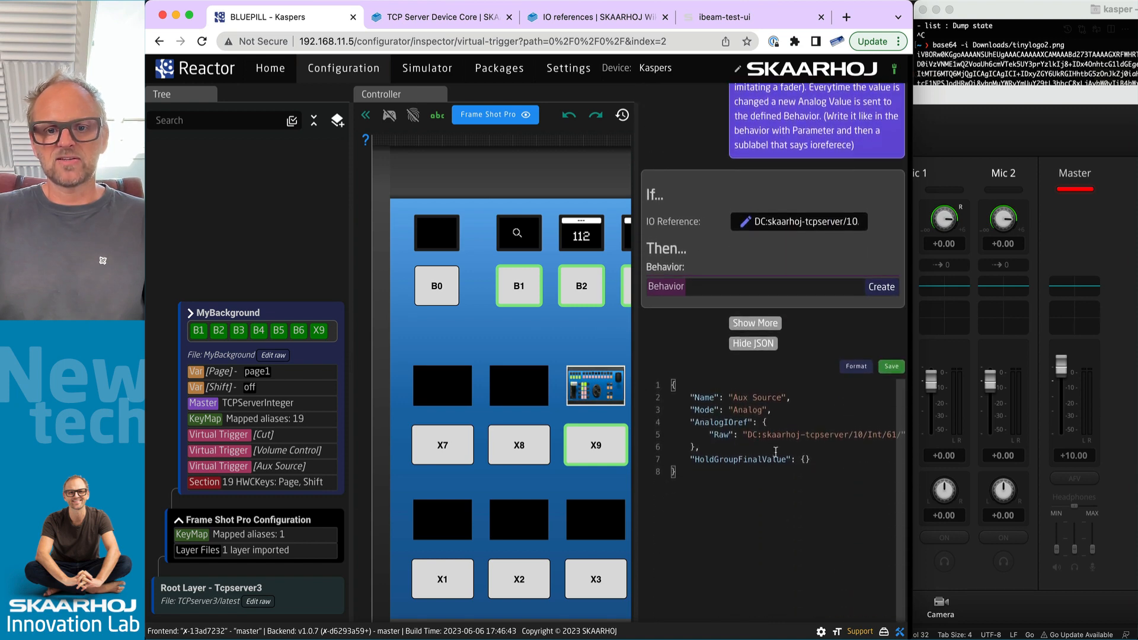
{"action": "double_click", "coordinate": [746, 408]}
{"action": "mouse_move", "coordinate": [757, 413]}
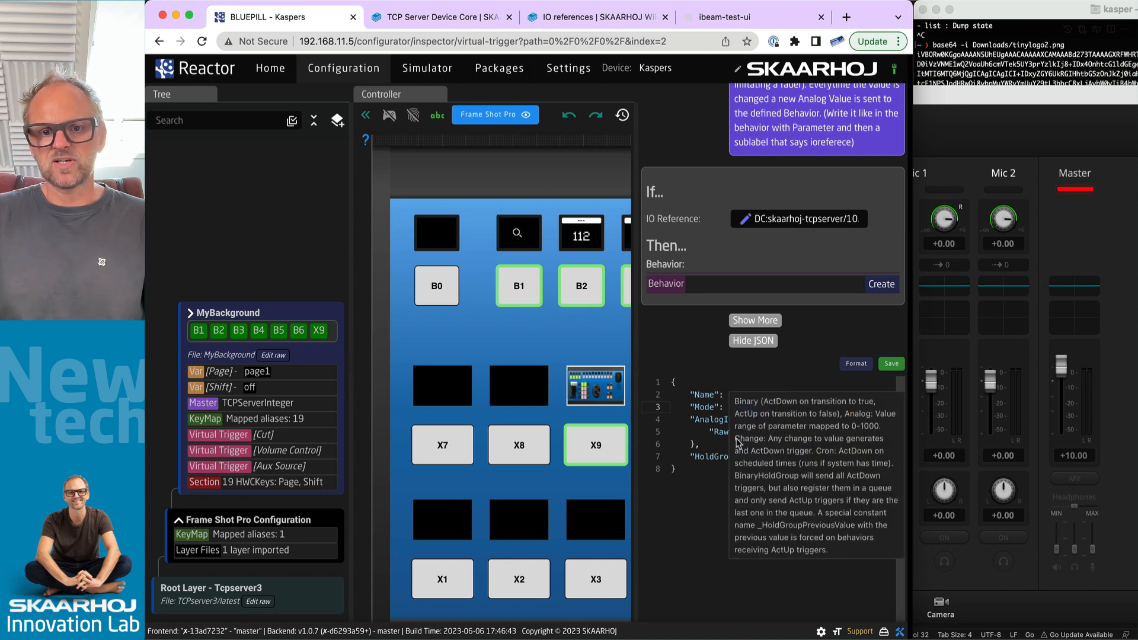
{"action": "type", "text": "Change\","}
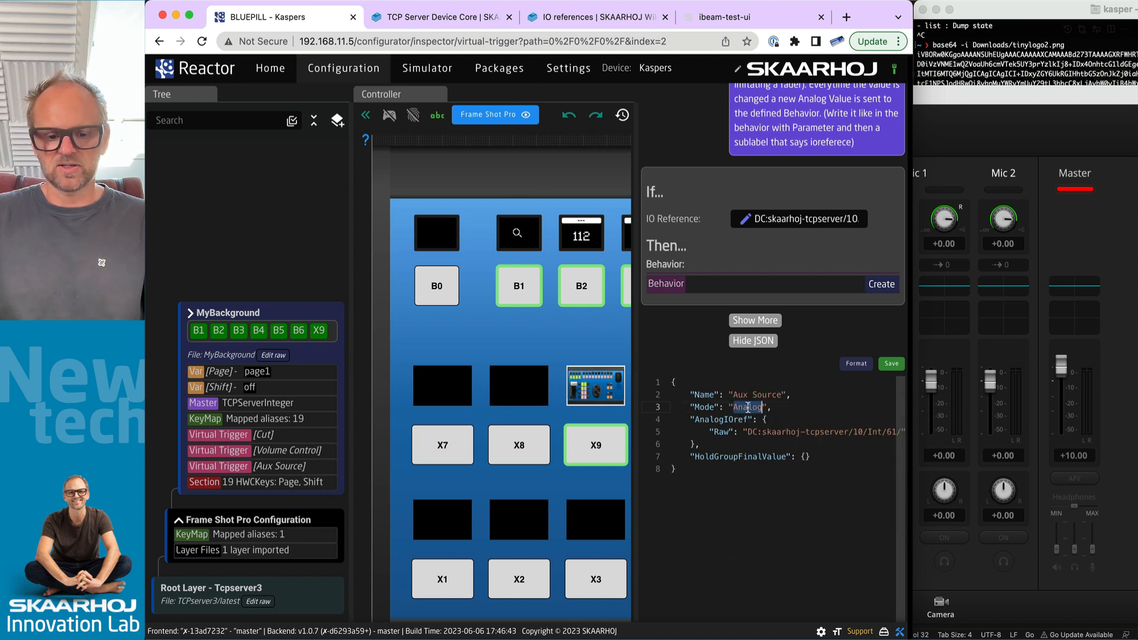
{"action": "left_click", "coordinate": [891, 363]}
{"action": "scroll", "coordinate": [803, 335], "scroll_direction": "up", "scroll_amount": 5}
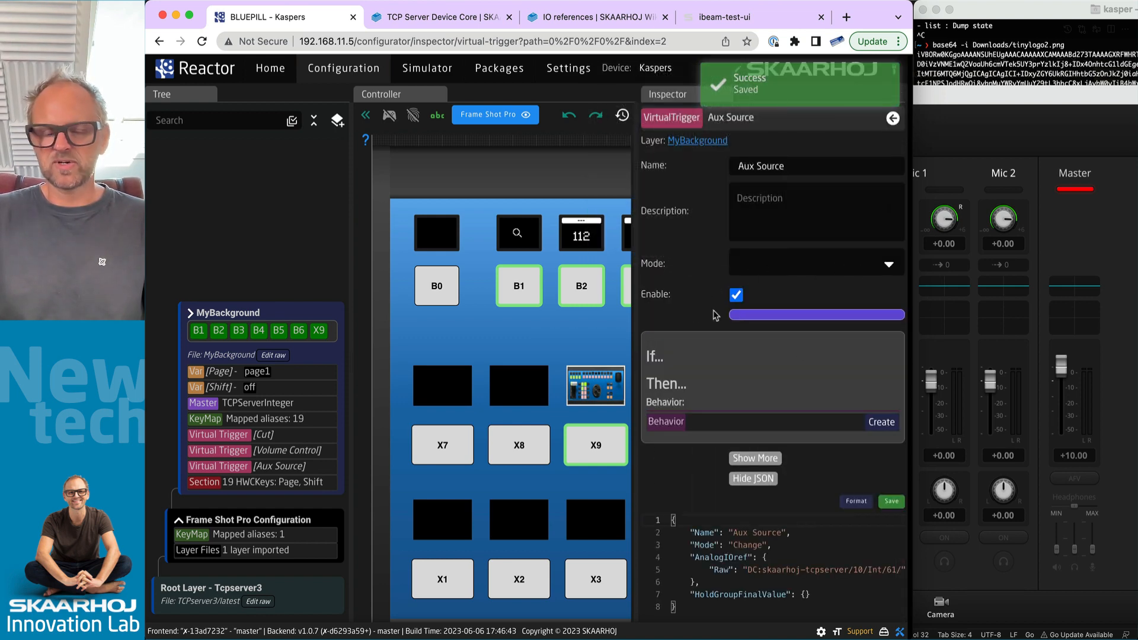
{"action": "left_click", "coordinate": [889, 266]}
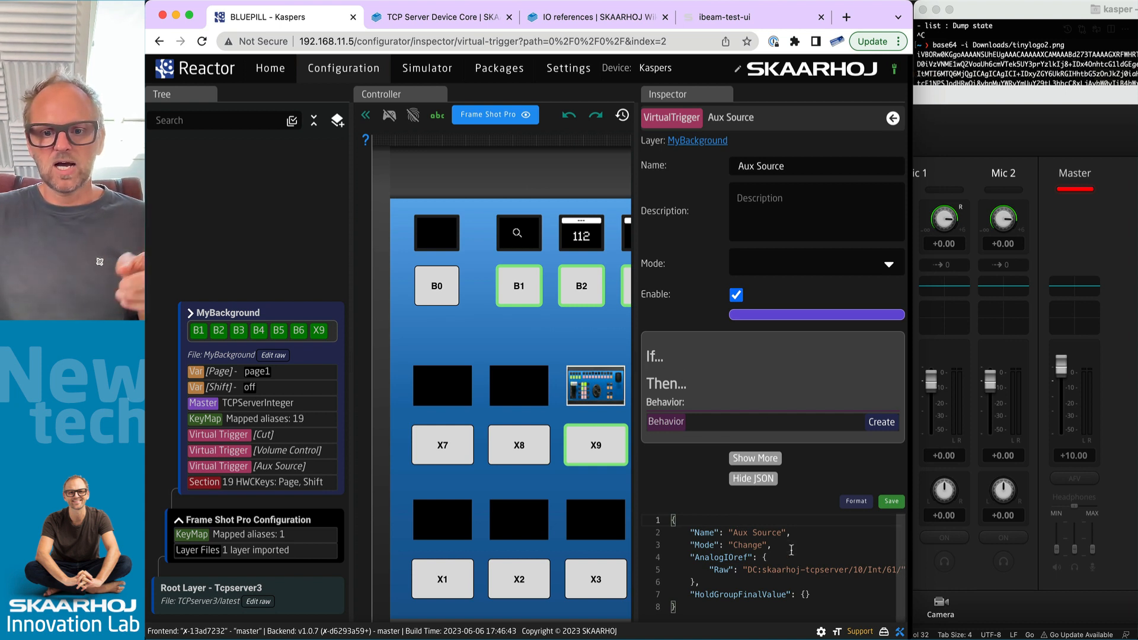
{"action": "left_click_drag", "start_coordinate": [805, 567], "coordinate": [846, 572]}
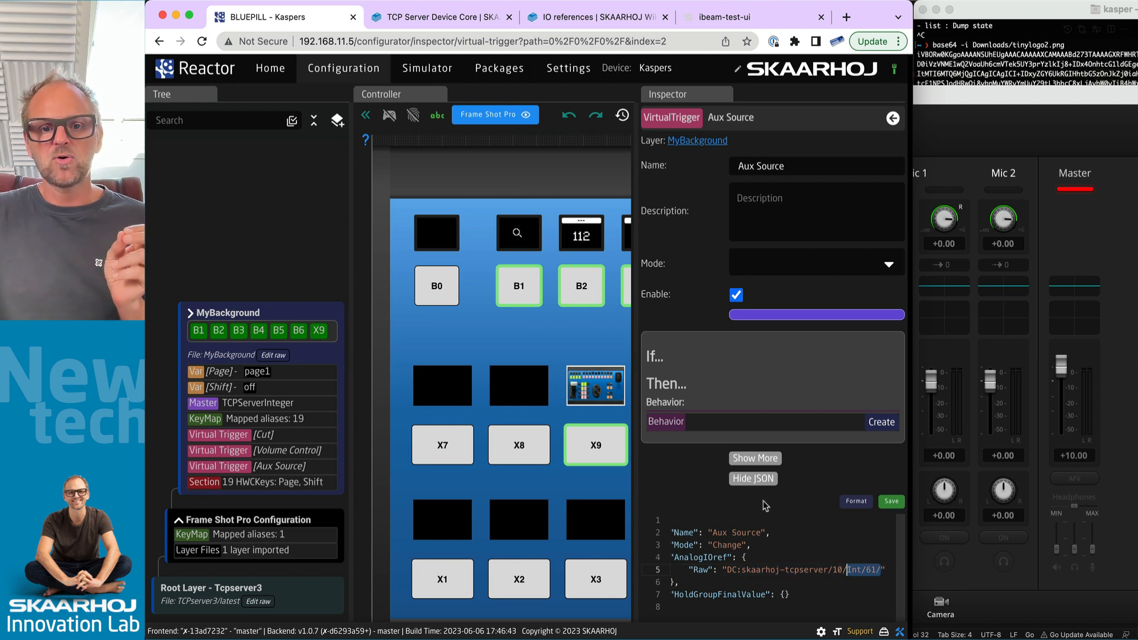
Create a behavior for the Aux Source trigger and open it for editing.
{"action": "left_click", "coordinate": [881, 422]}
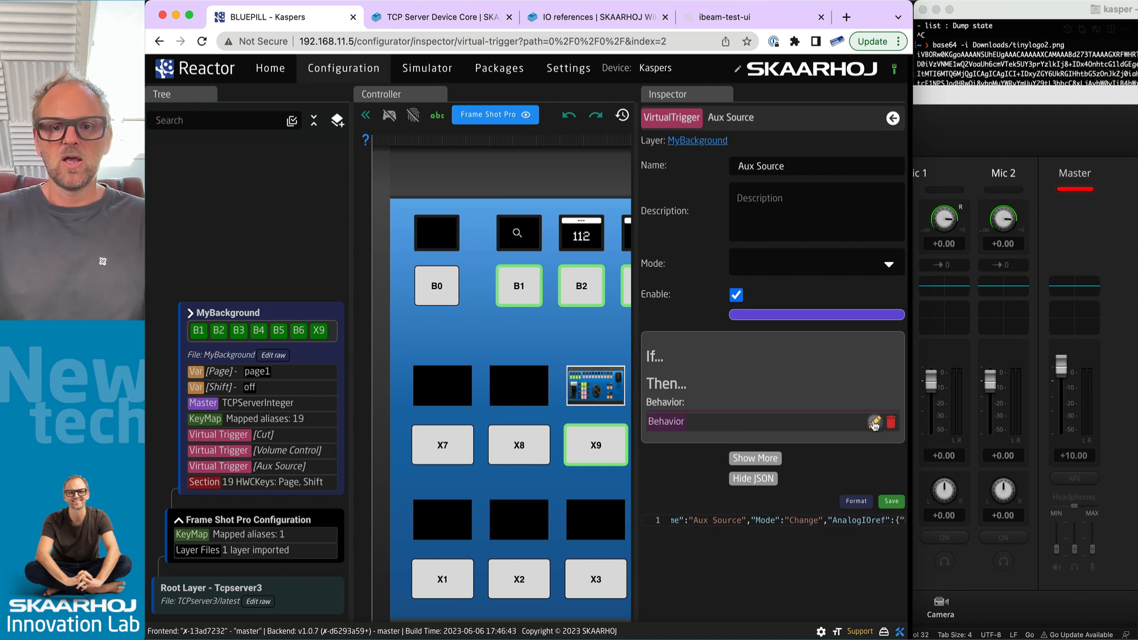
{"action": "left_click", "coordinate": [874, 422]}
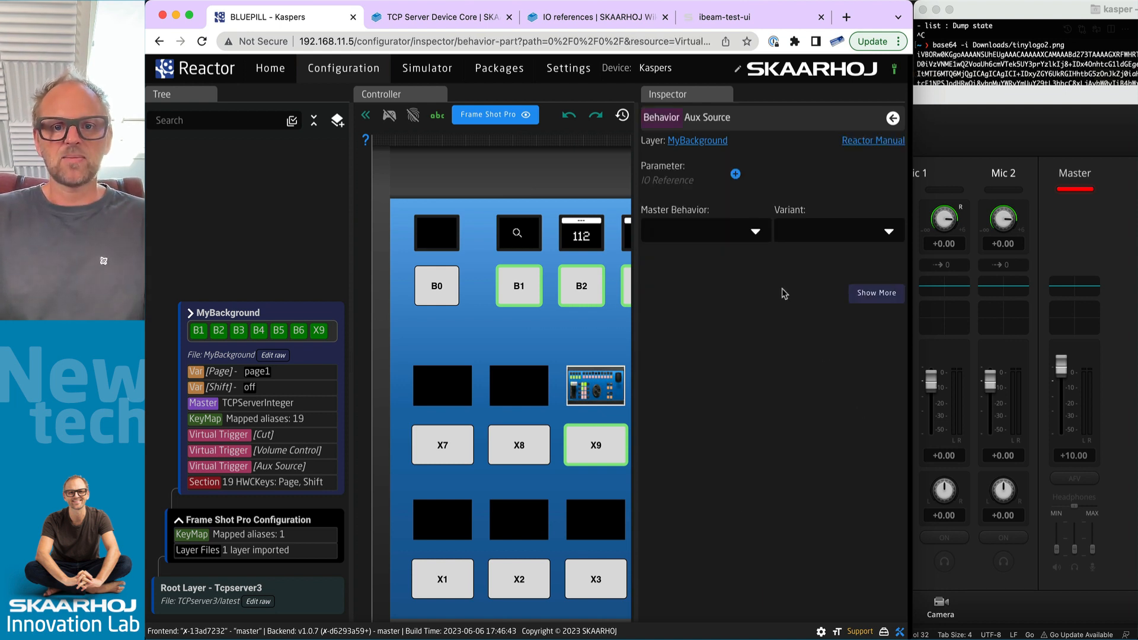
Set the Aux Source behavior's master behavior to Other with the Audio Meter variant.
{"action": "left_click", "coordinate": [753, 231]}
{"action": "left_click", "coordinate": [673, 317]}
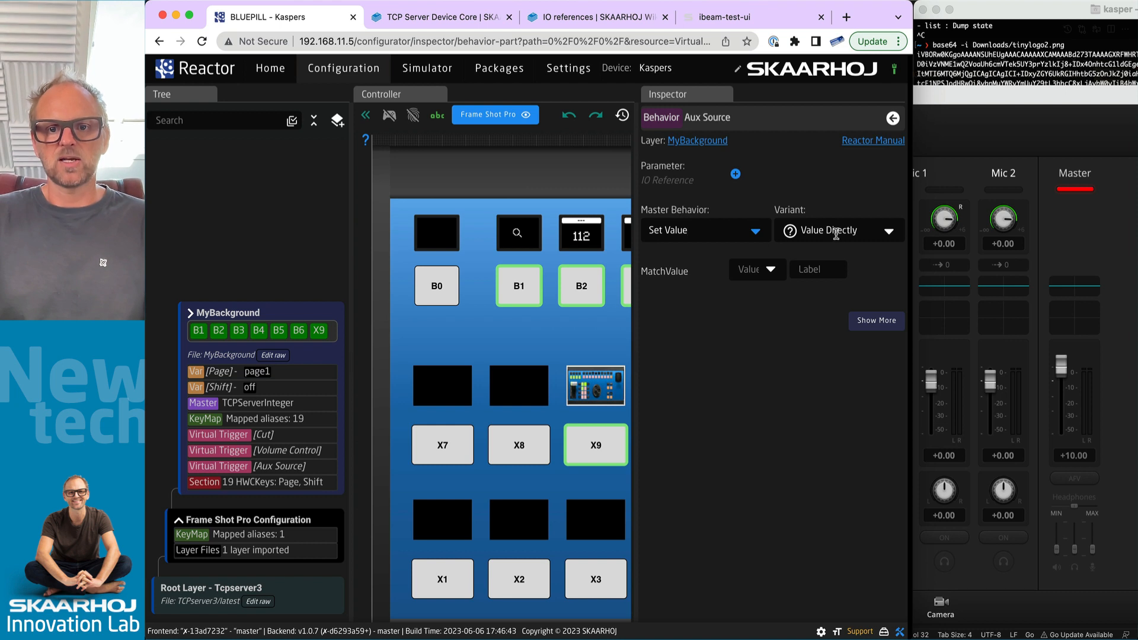
{"action": "left_click", "coordinate": [744, 226]}
{"action": "left_click", "coordinate": [663, 255]}
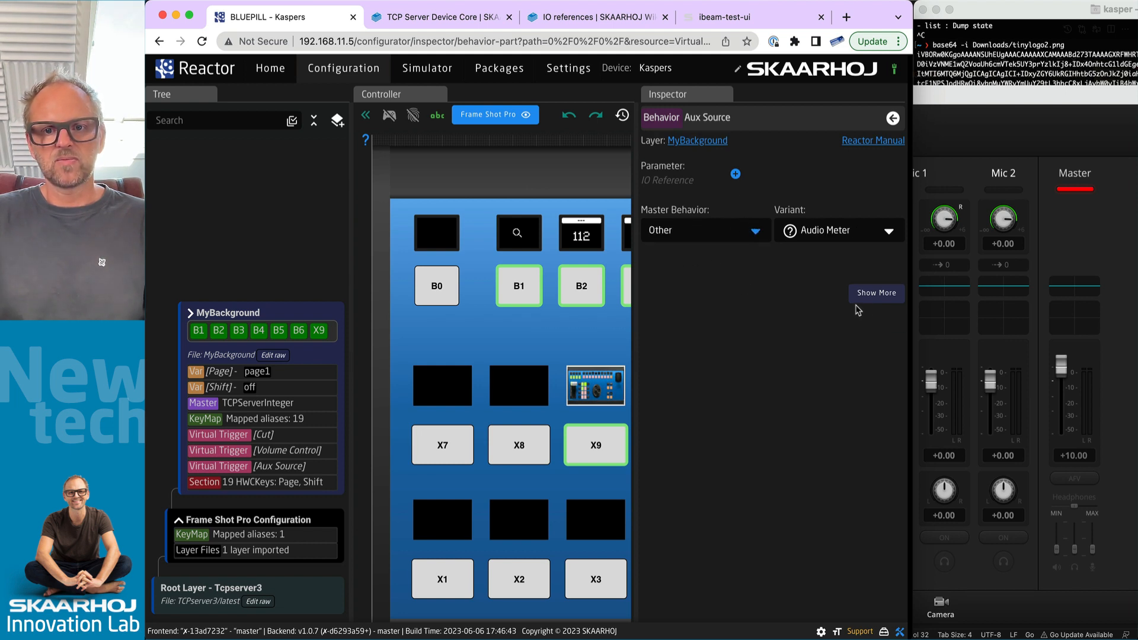
Add an event handler named SetSource to the Aux Source behavior and set its handler type to Binary (Button).
{"action": "left_click", "coordinate": [877, 294]}
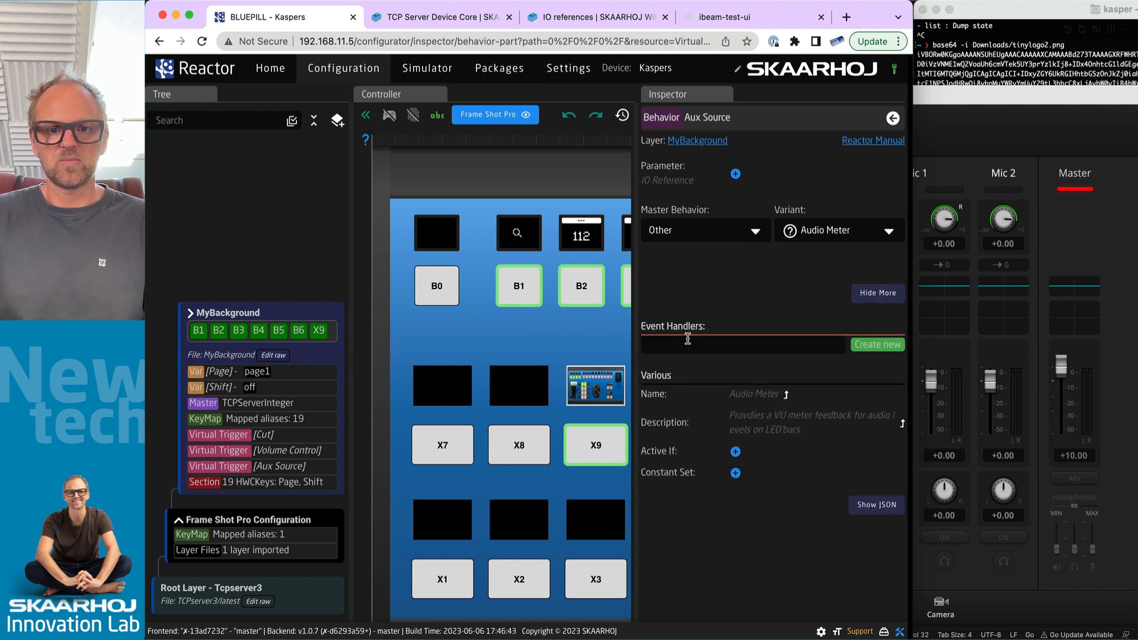
{"action": "type", "text": "Set"}
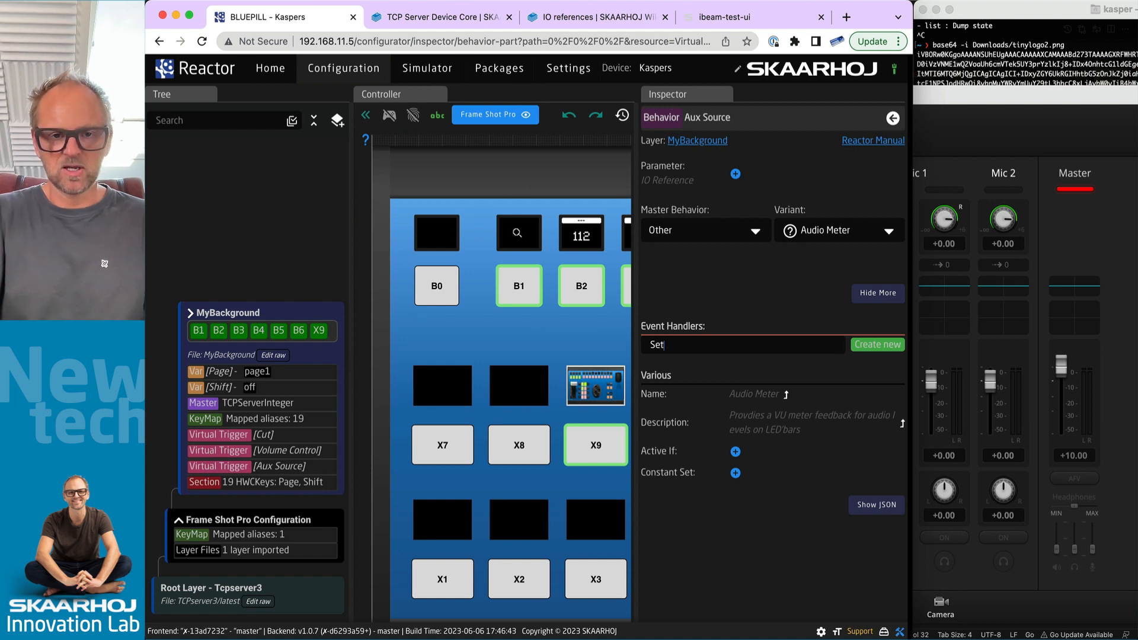
{"action": "type", "text": "Source"}
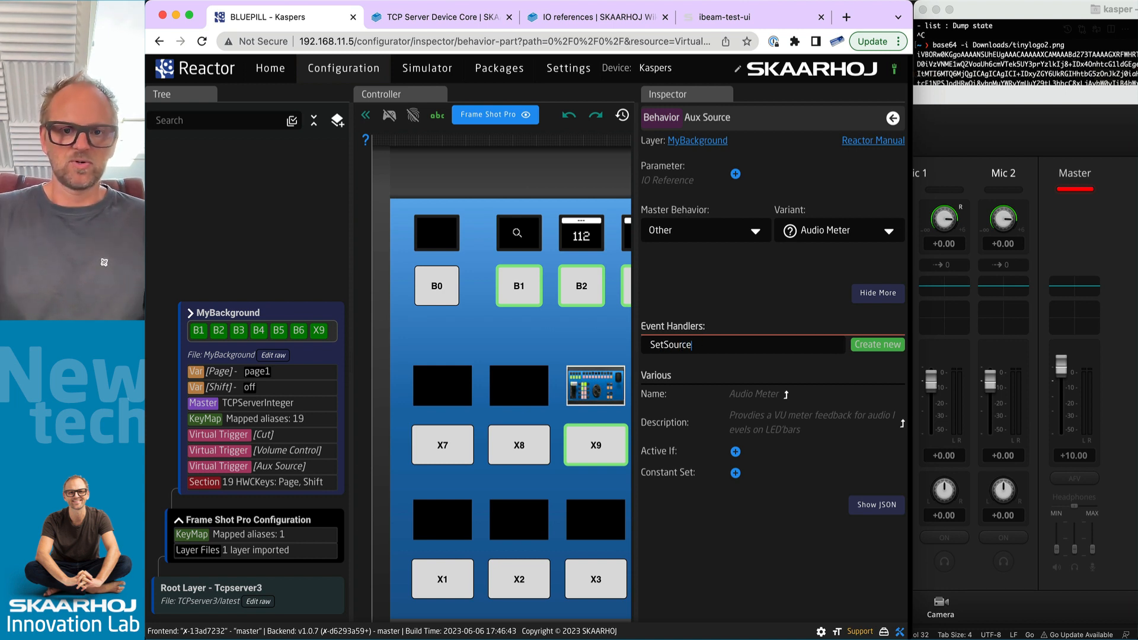
{"action": "left_click", "coordinate": [880, 350]}
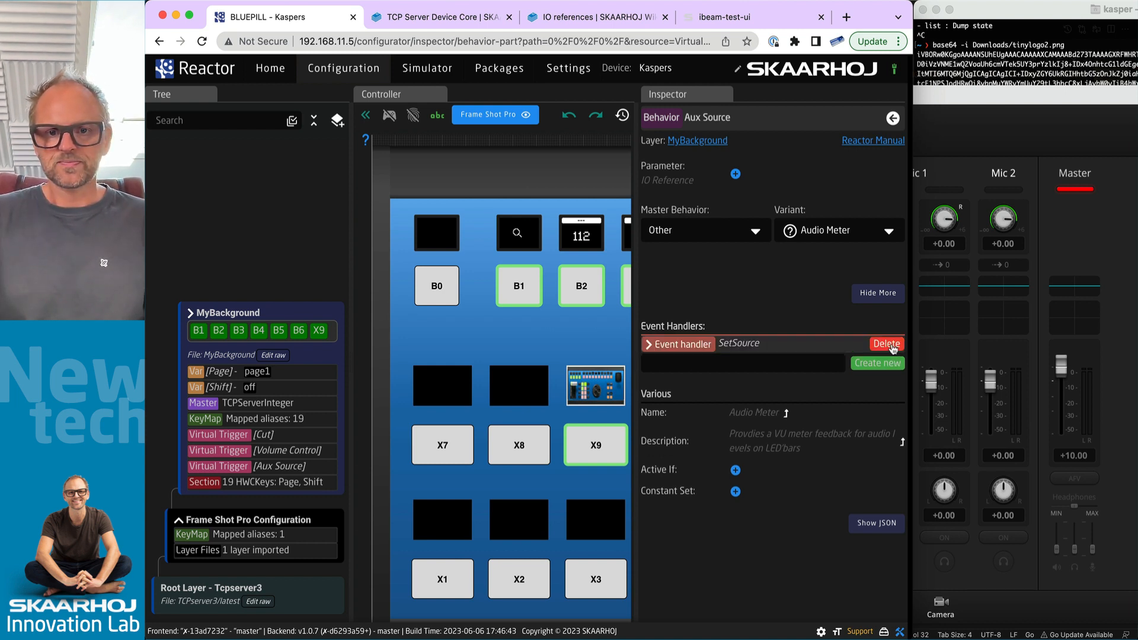
{"action": "left_click", "coordinate": [659, 347]}
{"action": "left_click", "coordinate": [735, 362]}
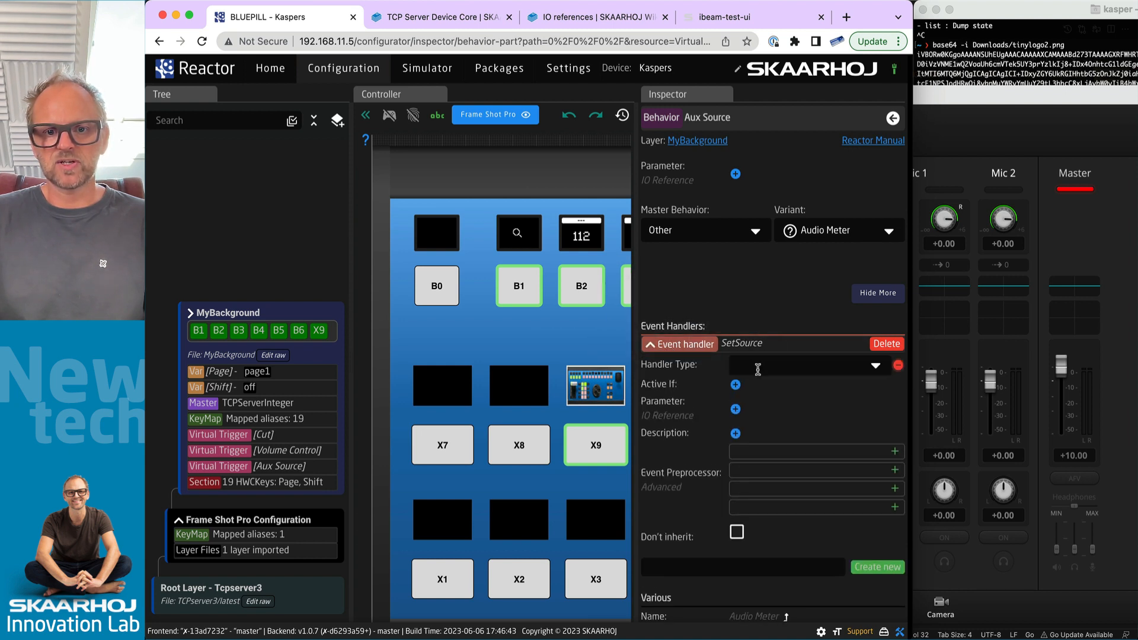
{"action": "left_click", "coordinate": [758, 367]}
{"action": "left_click", "coordinate": [760, 365]}
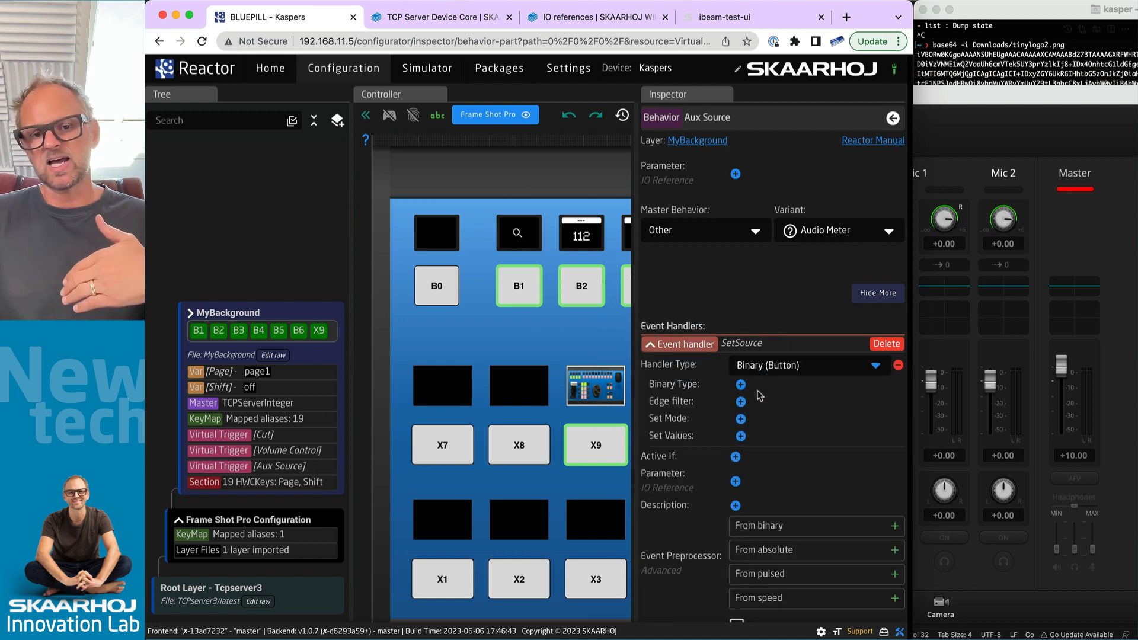
Set the SetSource handler's Set Values to the TCP Server's Integer Value with number 61.
{"action": "left_click", "coordinate": [740, 437]}
{"action": "left_click", "coordinate": [754, 438]}
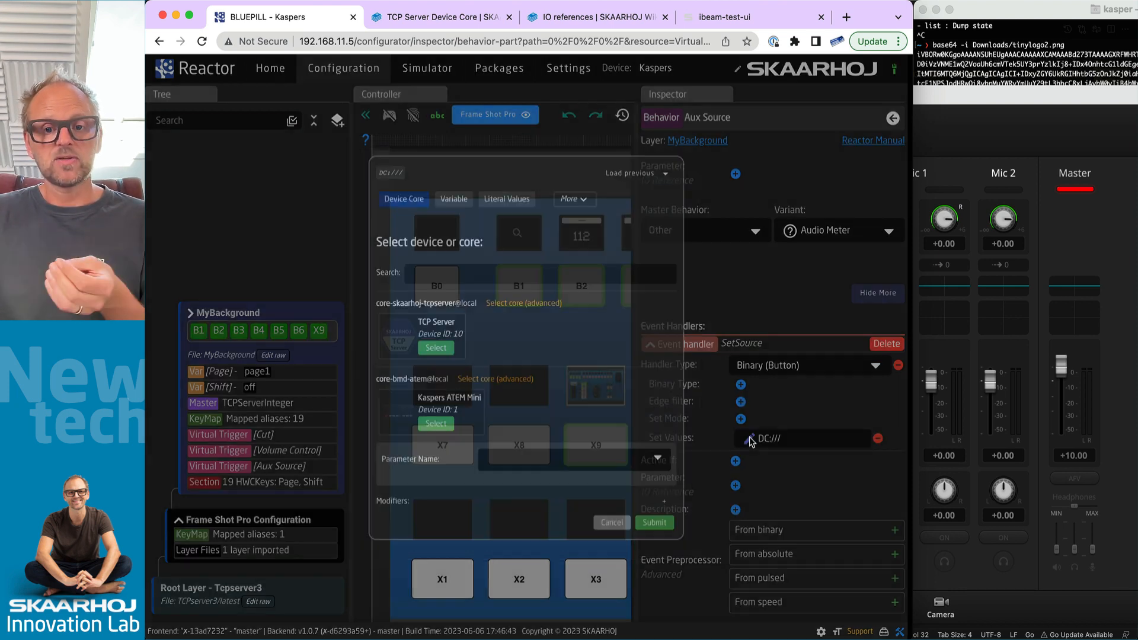
{"action": "left_click", "coordinate": [430, 353]}
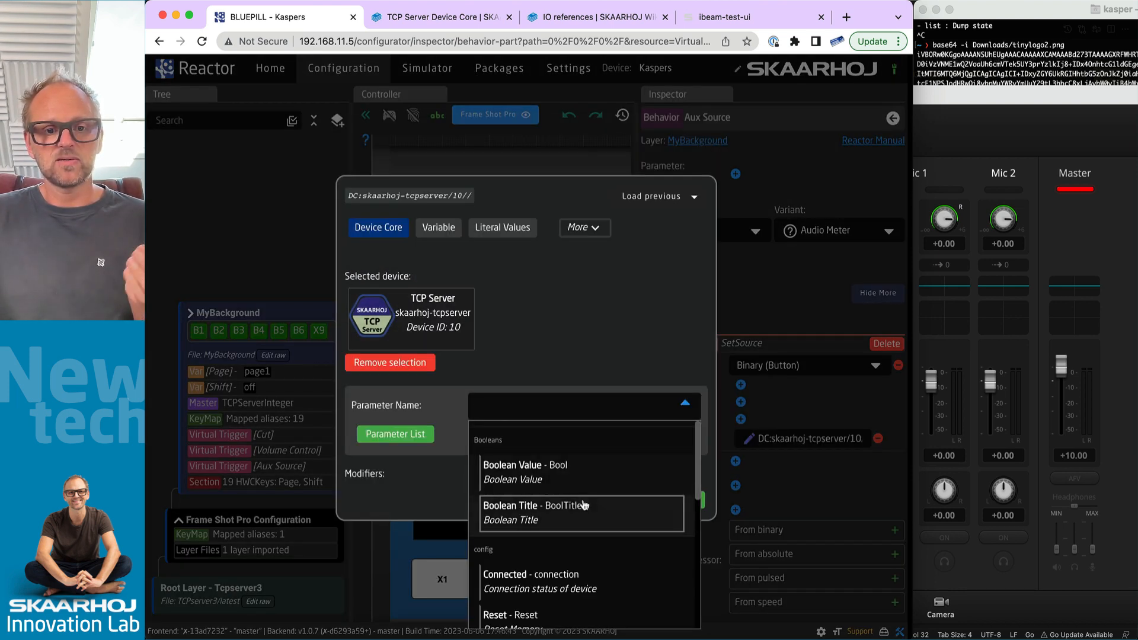
{"action": "type", "text": "int"}
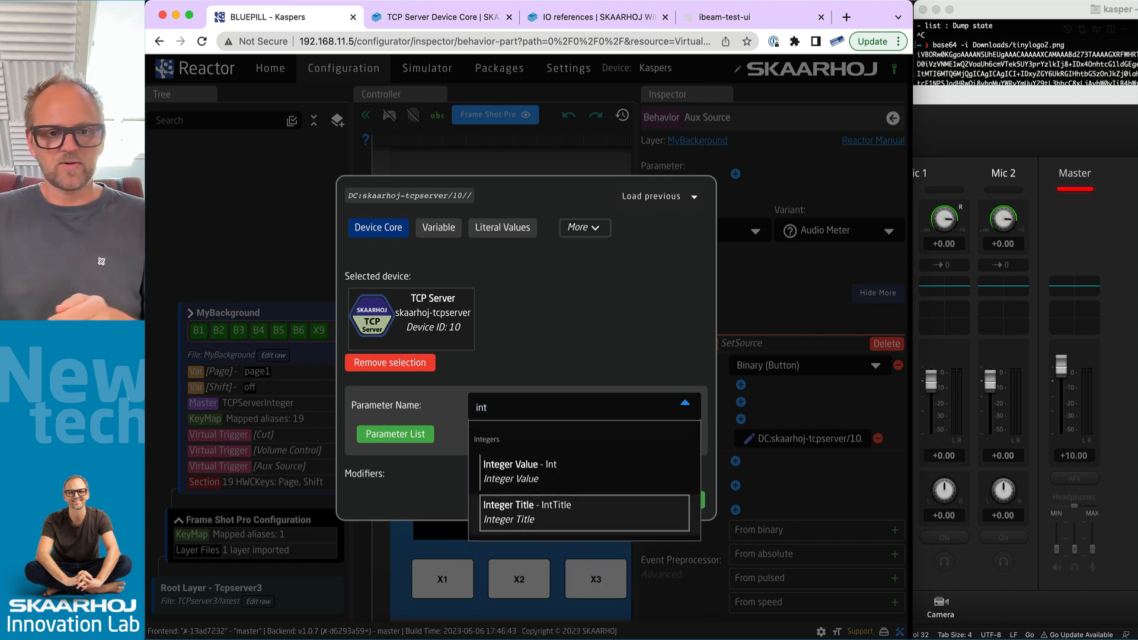
{"action": "left_click", "coordinate": [563, 472]}
{"action": "left_click", "coordinate": [614, 432]}
{"action": "type", "text": "61"}
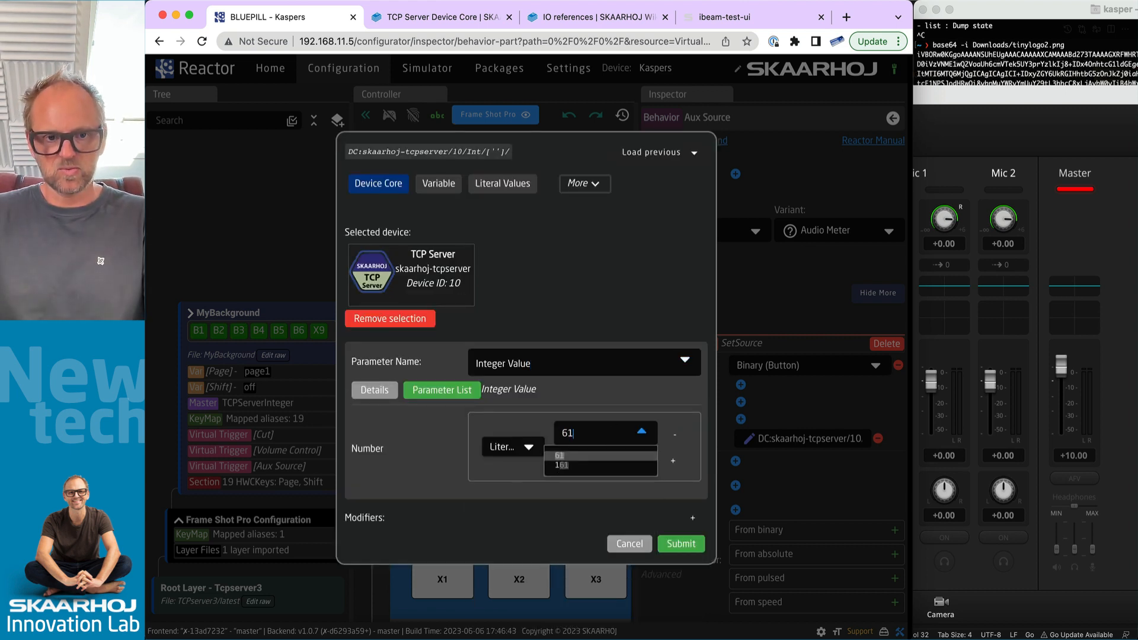
{"action": "left_click", "coordinate": [581, 456]}
{"action": "left_click", "coordinate": [681, 543]}
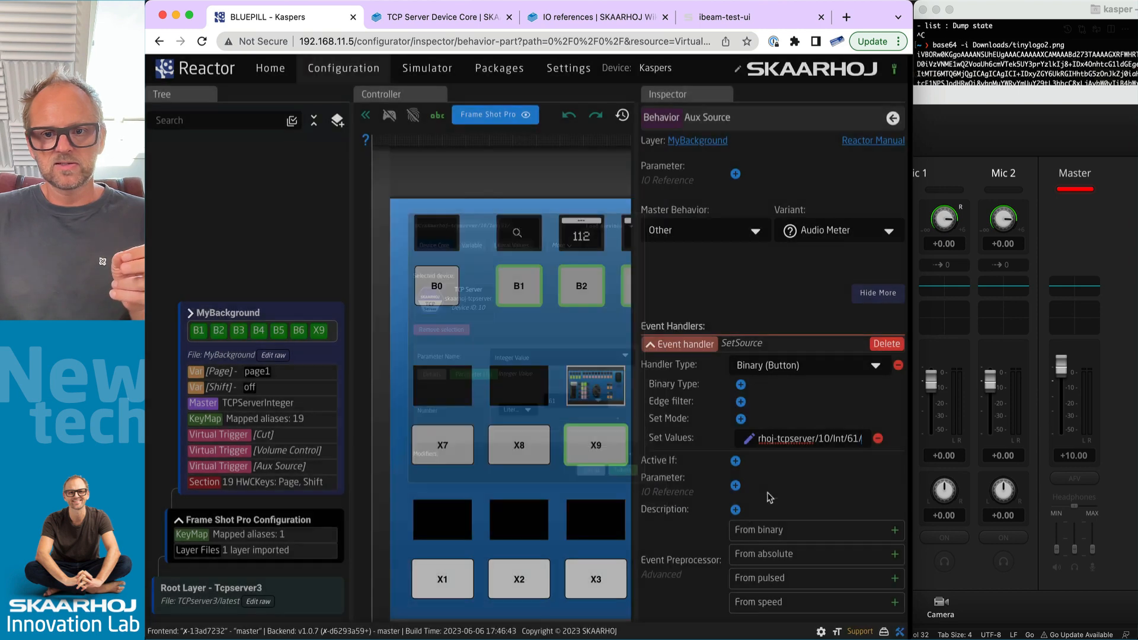
{"action": "left_click_drag", "start_coordinate": [813, 438], "coordinate": [890, 445]}
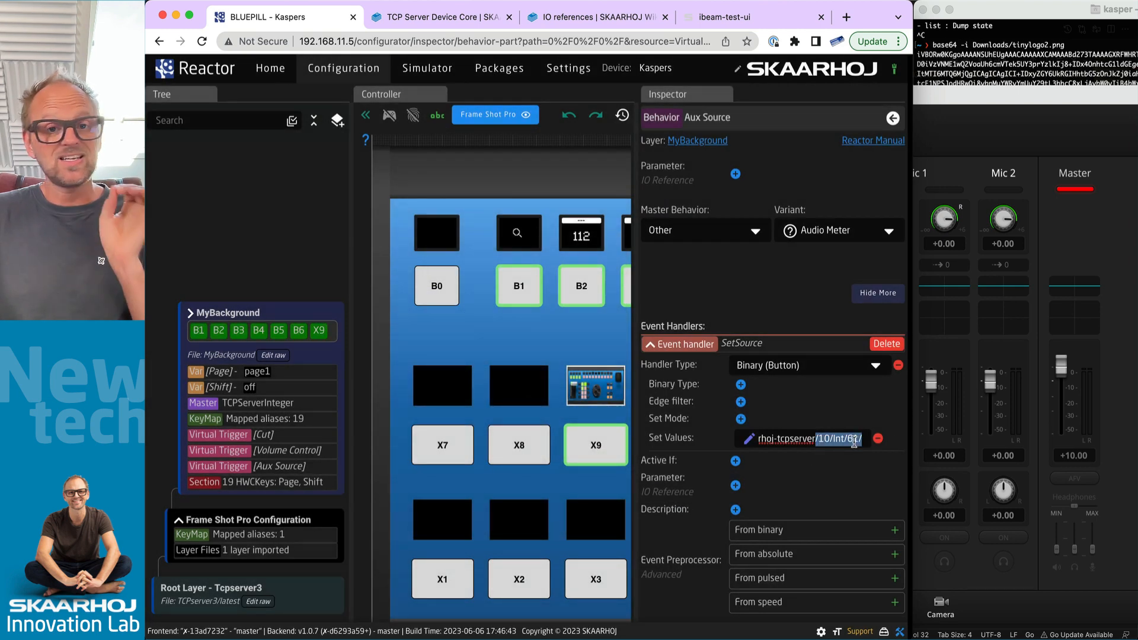
Set the SetSource handler's Parameter to the ATEM Mini's Aux Source on AUX Channel 1, and check both references.
{"action": "left_click", "coordinate": [735, 485]}
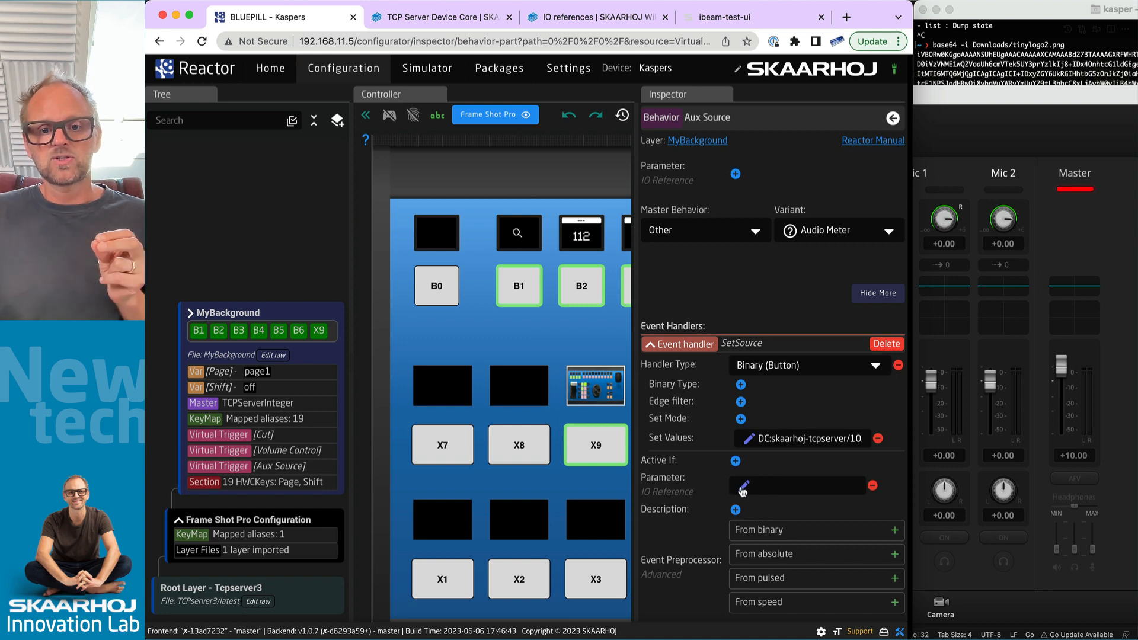
{"action": "left_click", "coordinate": [744, 487]}
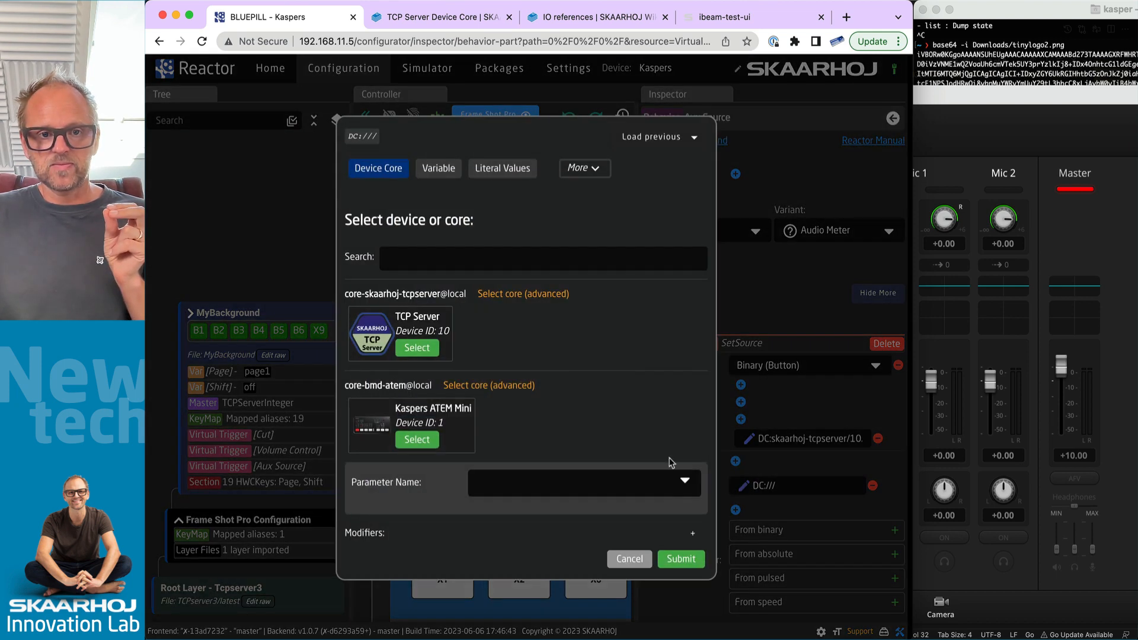
{"action": "left_click", "coordinate": [423, 437]}
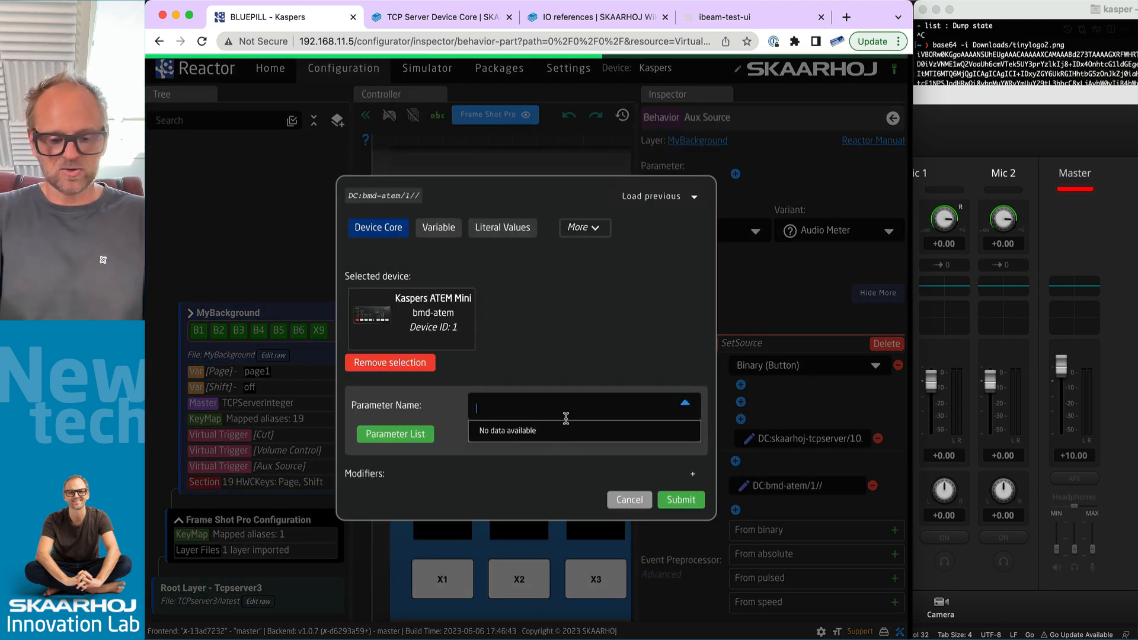
{"action": "type", "text": "auxx"}
{"action": "key", "text": "BackSpace"}
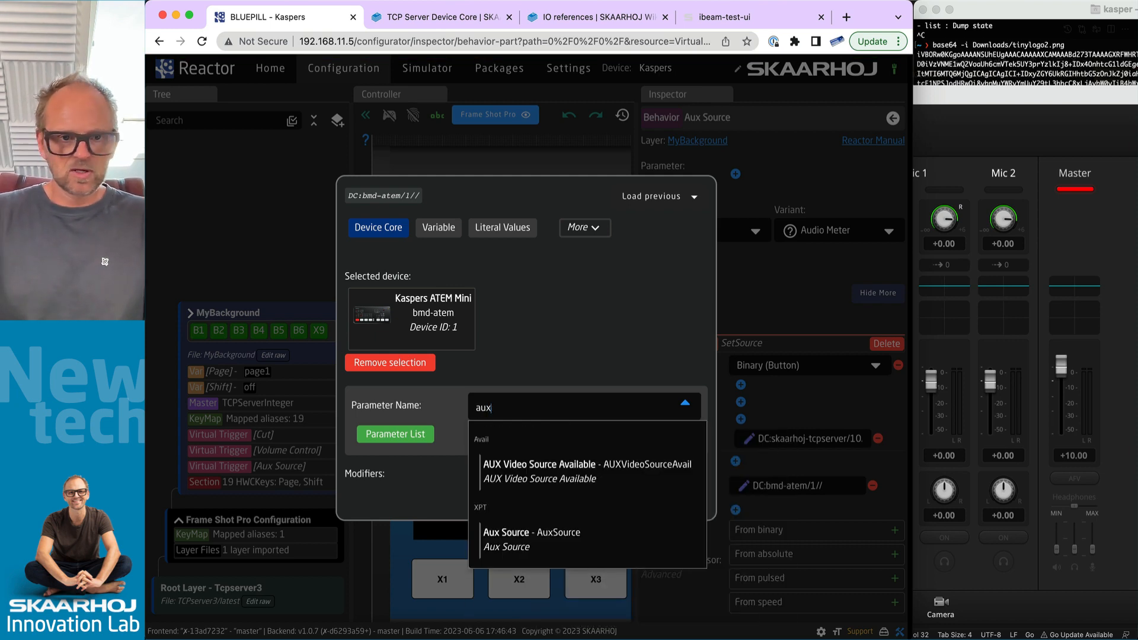
{"action": "left_click", "coordinate": [546, 538]}
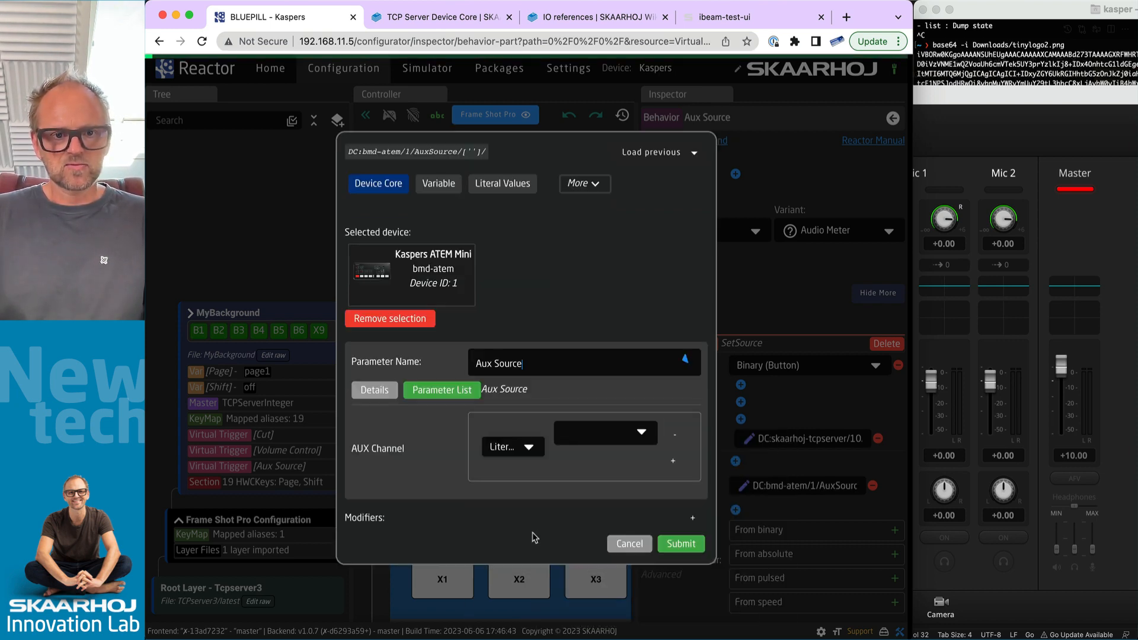
{"action": "left_click", "coordinate": [596, 437]}
{"action": "left_click", "coordinate": [580, 457]}
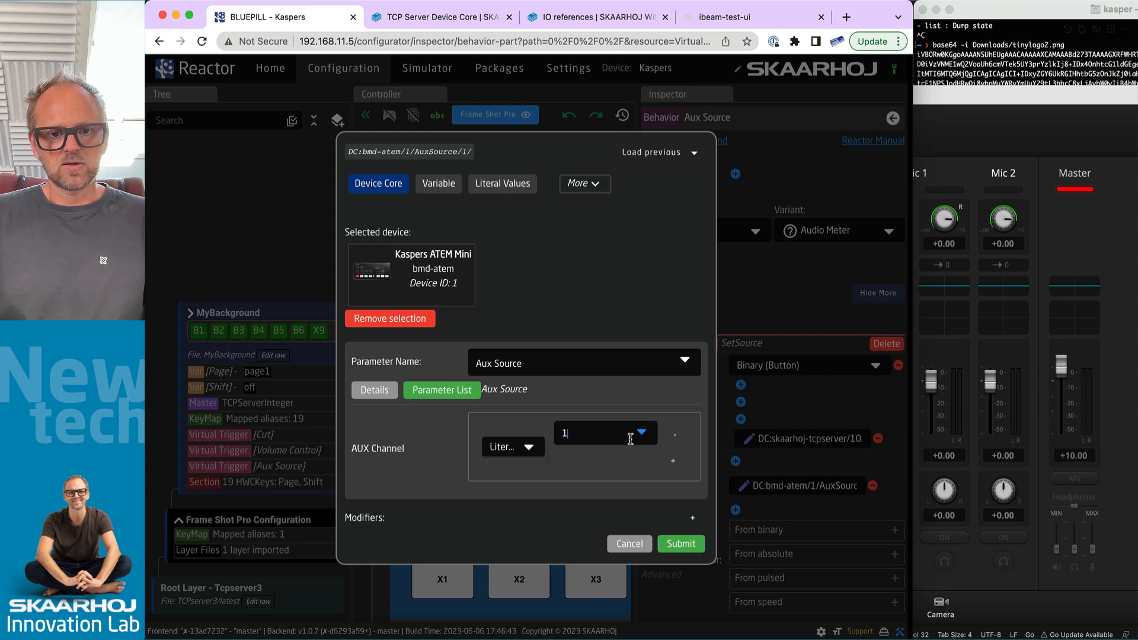
{"action": "left_click", "coordinate": [680, 544]}
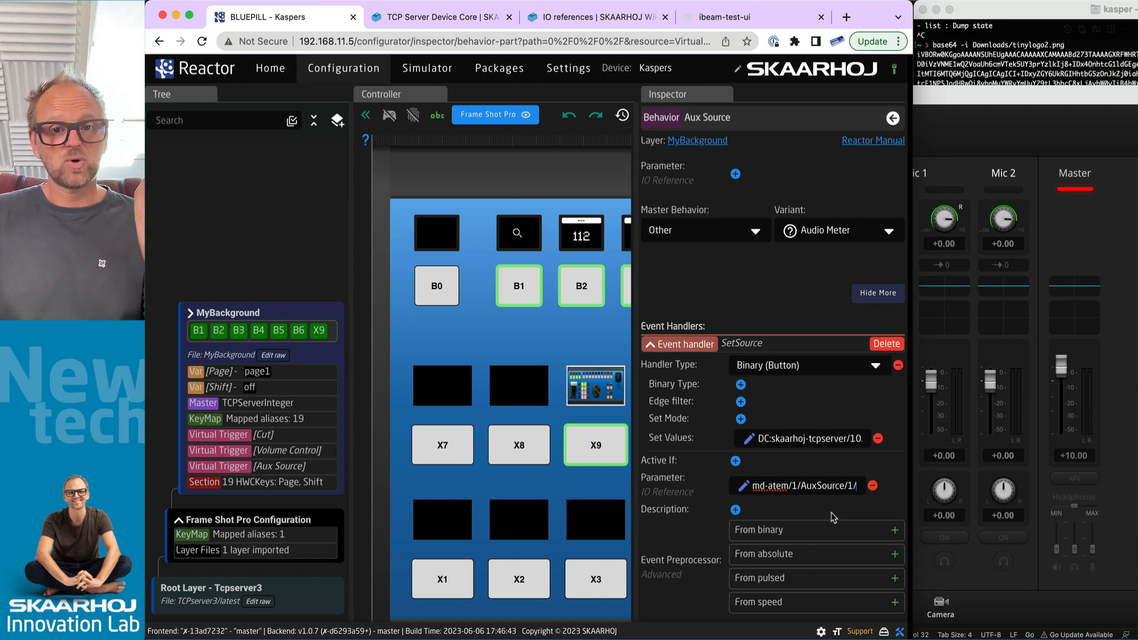
{"action": "left_click_drag", "start_coordinate": [788, 438], "coordinate": [908, 442]}
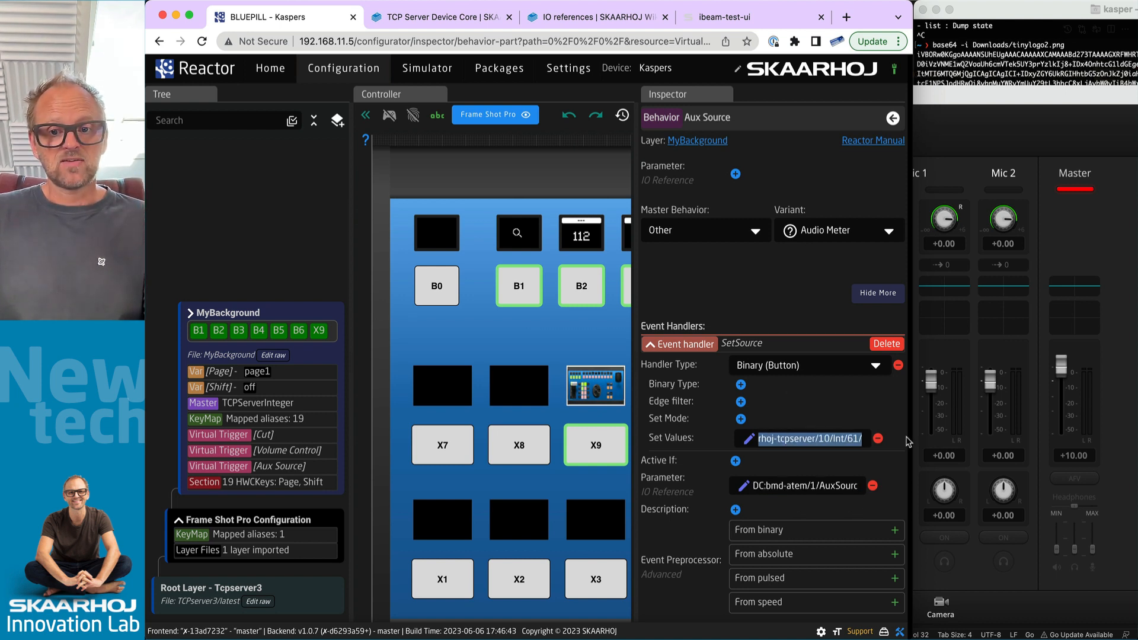
{"action": "left_click_drag", "start_coordinate": [790, 487], "coordinate": [900, 487]}
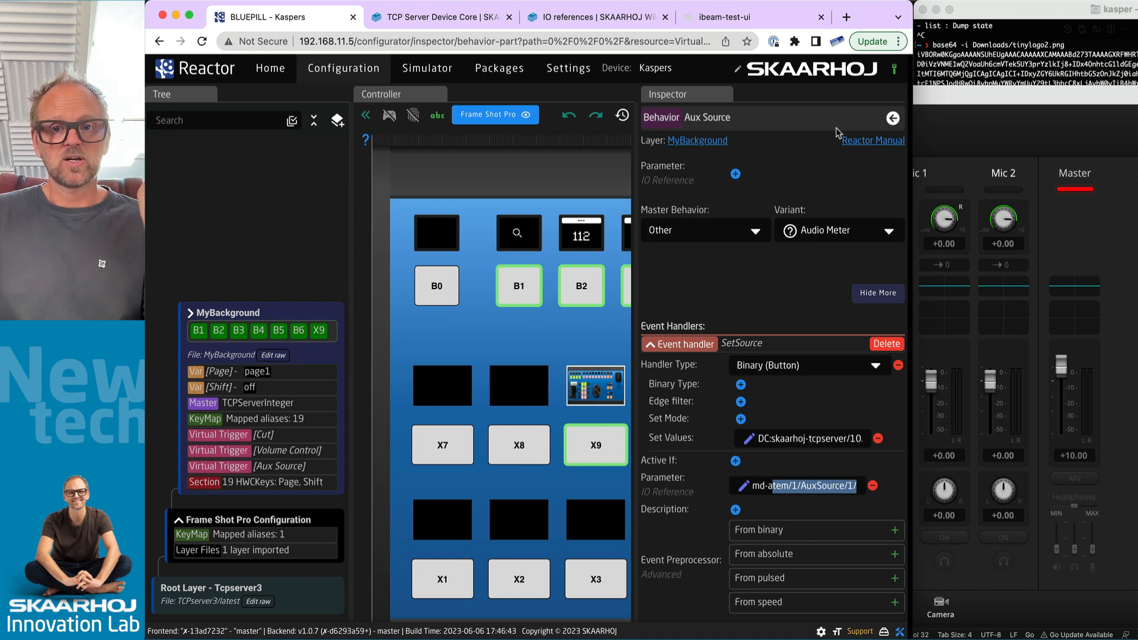
Return to the Aux Source virtual trigger and check its mode and Int/61 reference in the JSON.
{"action": "left_click", "coordinate": [892, 119]}
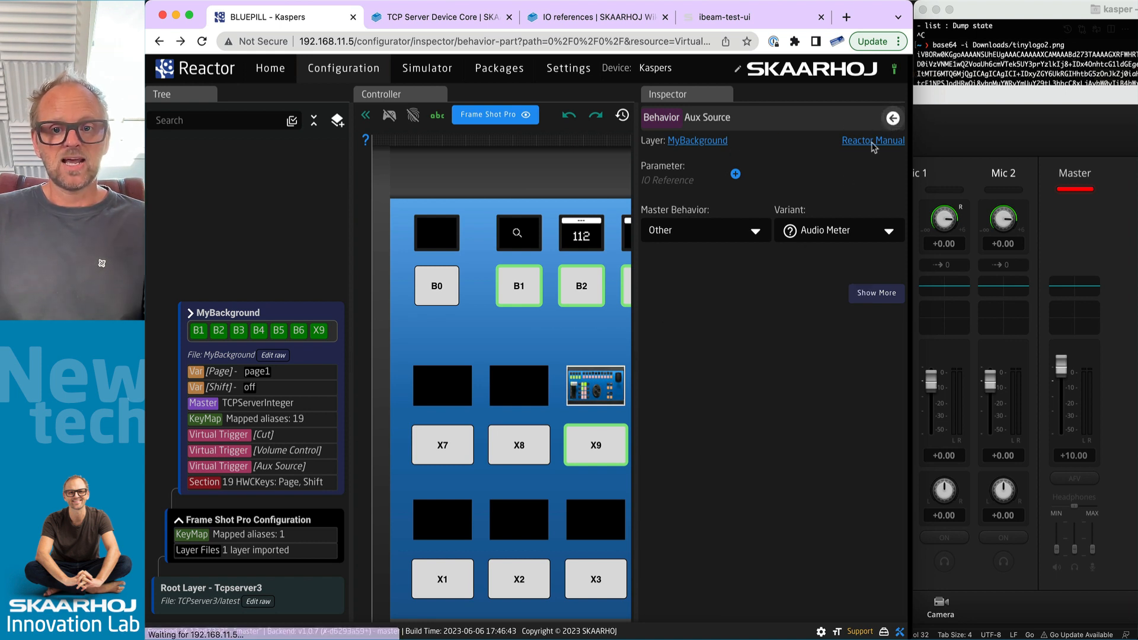
{"action": "left_click", "coordinate": [892, 118]}
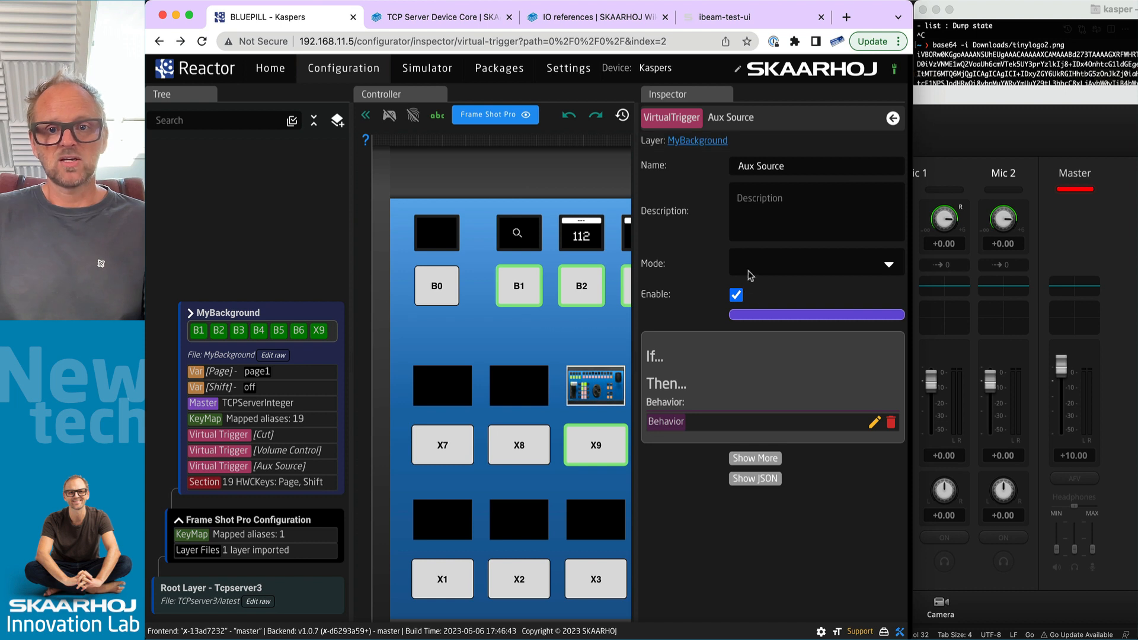
{"action": "left_click", "coordinate": [753, 479]}
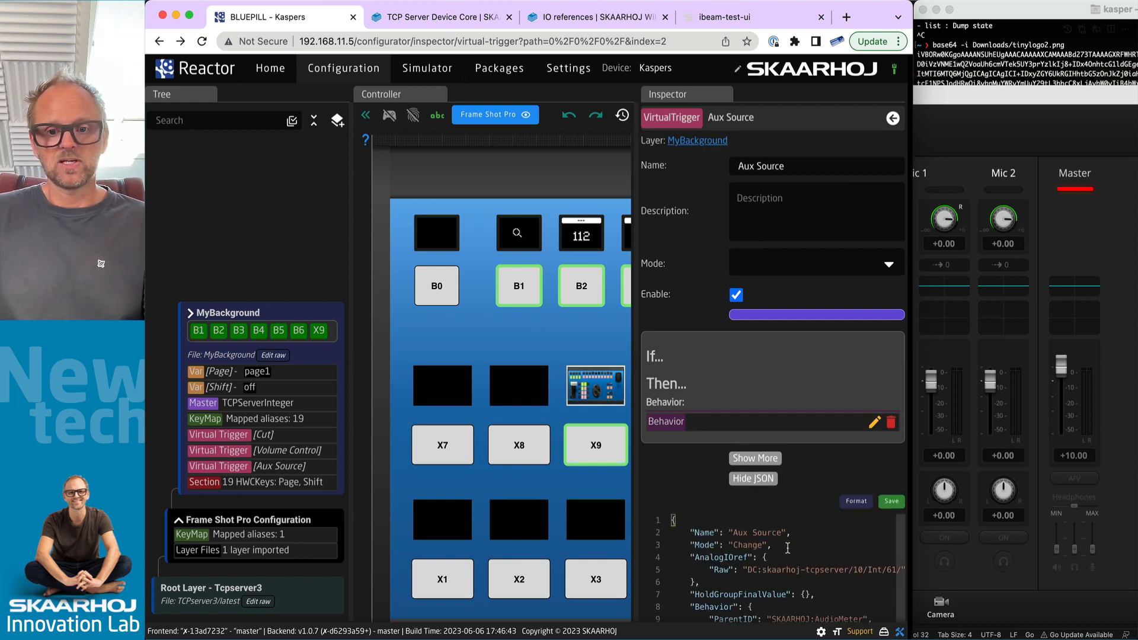
{"action": "scroll", "coordinate": [800, 544], "scroll_direction": "up", "scroll_amount": 2}
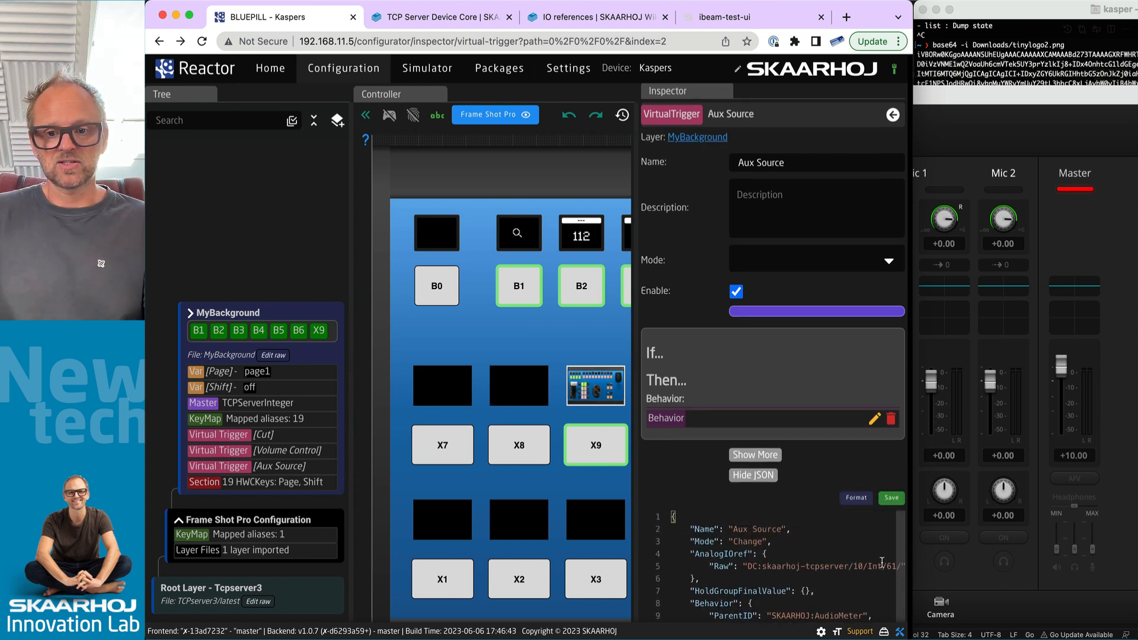
{"action": "left_click_drag", "start_coordinate": [883, 566], "coordinate": [847, 565]}
Check the output source in ATEM Software Control, switch to the terminal's nc session and send Int#61=3 to the TCP server.
{"action": "key", "text": "super+Tab"}
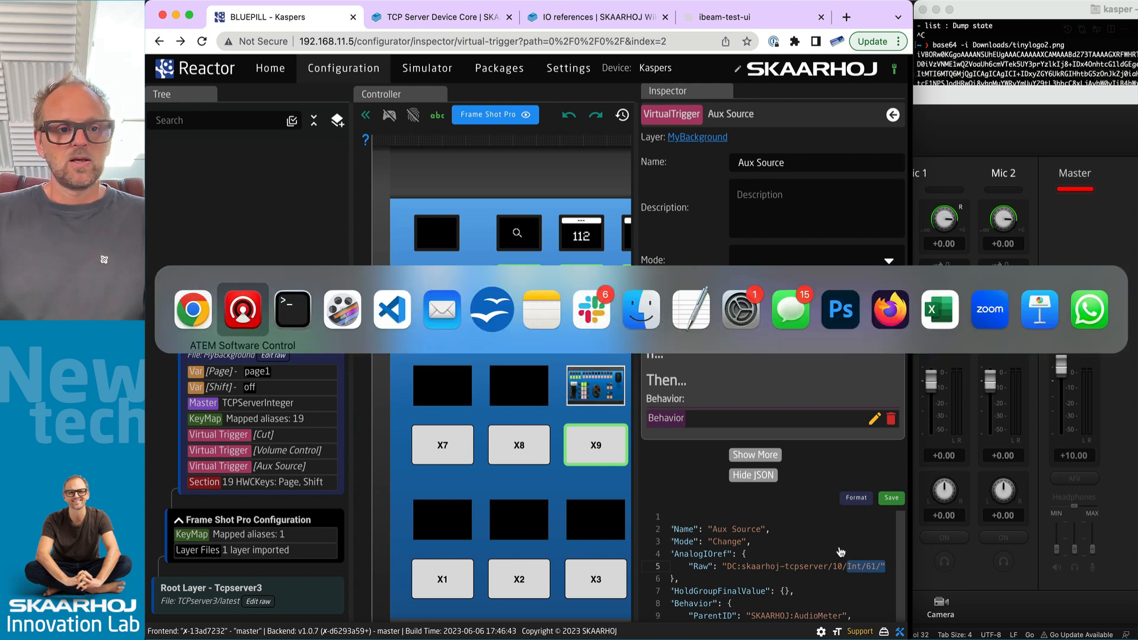
{"action": "left_click", "coordinate": [364, 1]}
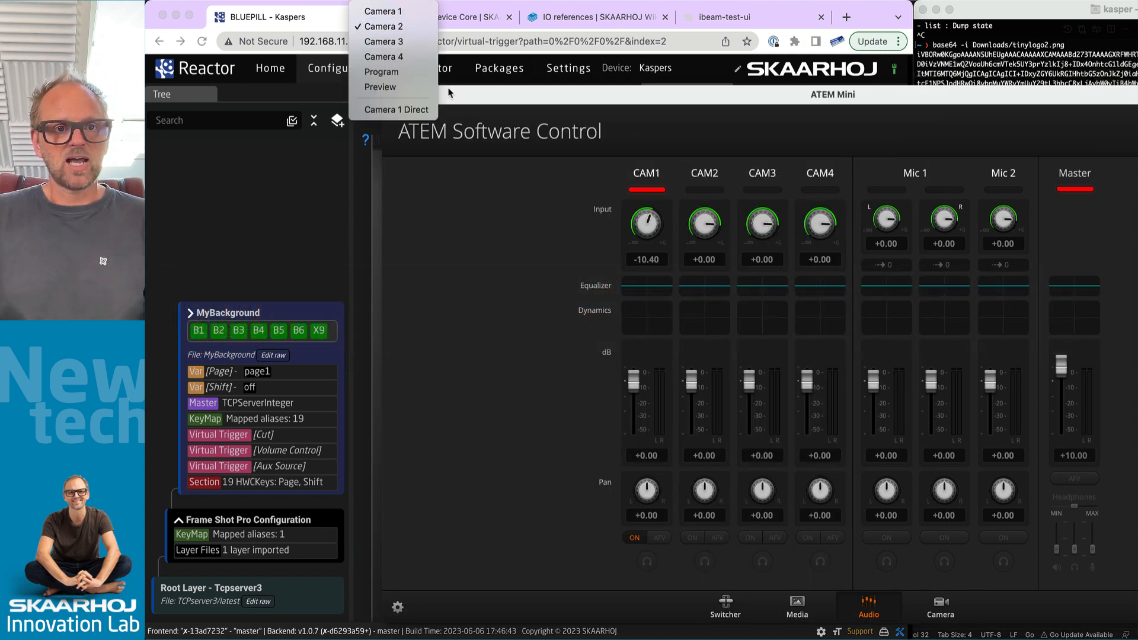
{"action": "key", "text": "super+Tab"}
{"action": "key", "text": "super+Tab"}
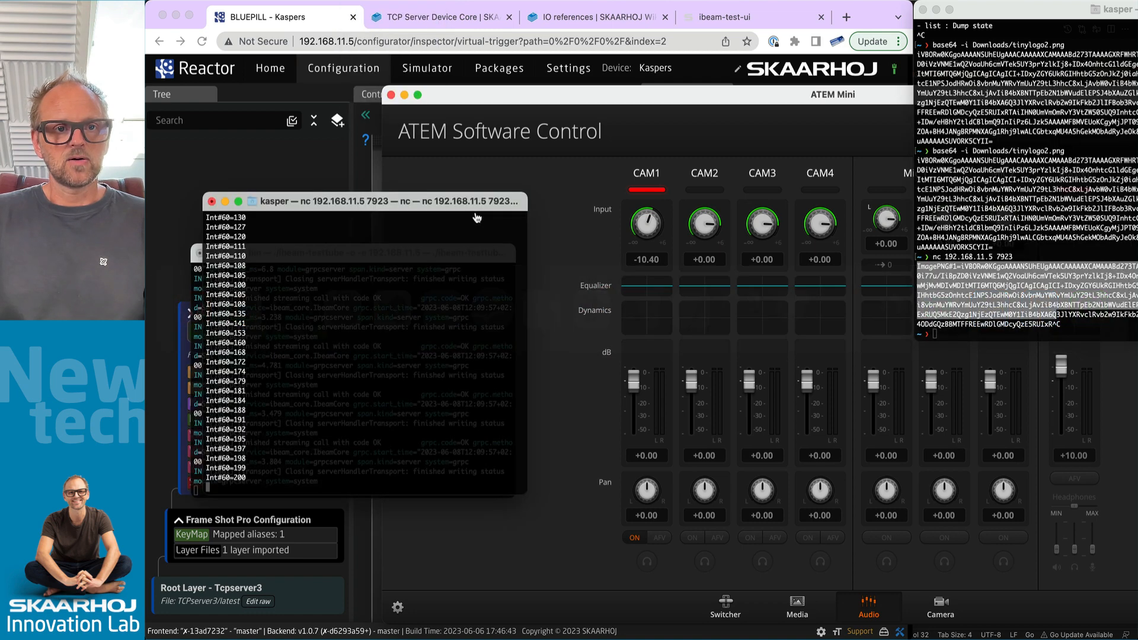
{"action": "left_click_drag", "start_coordinate": [392, 203], "coordinate": [372, 282]}
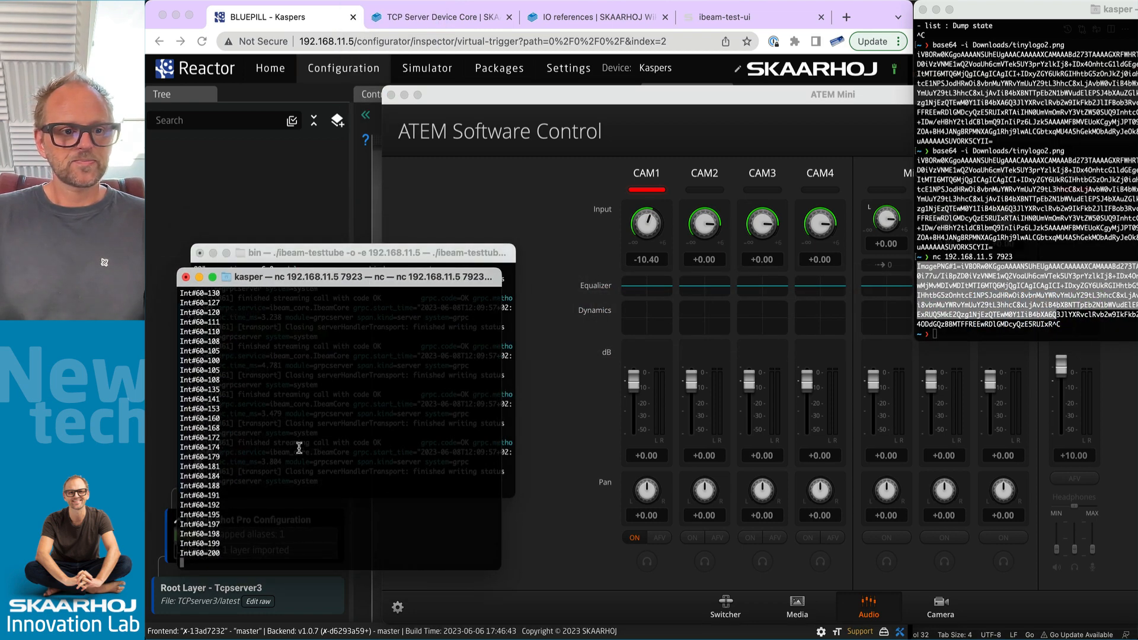
{"action": "type", "text": "Int#6"}
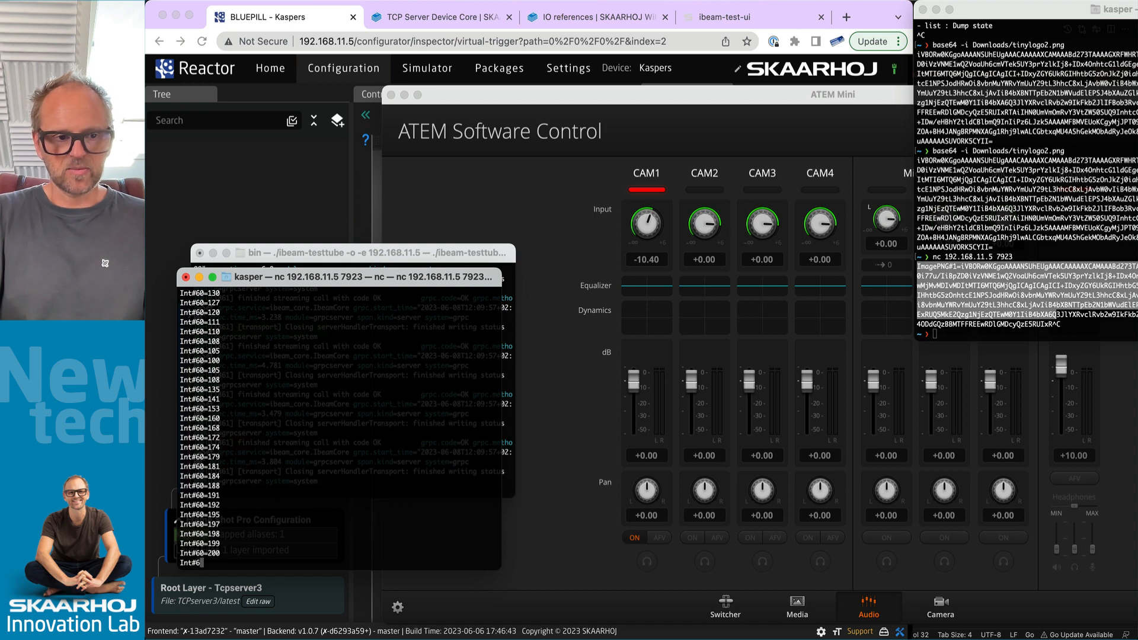
{"action": "type", "text": "1=3"}
{"action": "key", "text": "Return"}
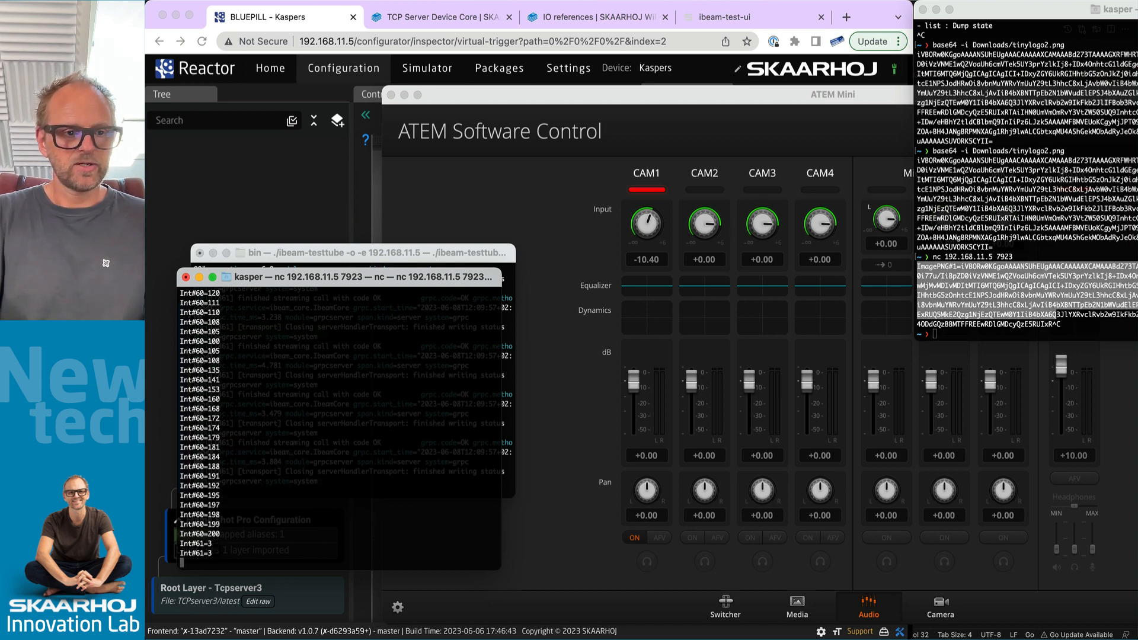
Switch back to ATEM Software Control and examine which output source is selected.
{"action": "left_click", "coordinate": [330, 0]}
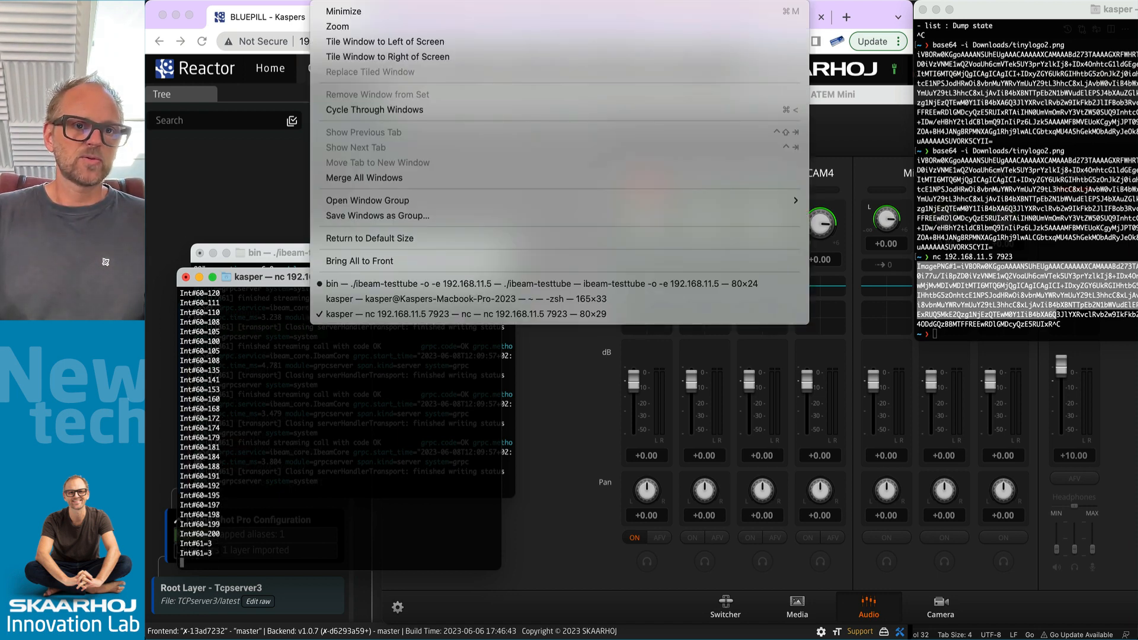
{"action": "left_click", "coordinate": [331, 1]}
{"action": "left_click", "coordinate": [418, 101]}
{"action": "left_click", "coordinate": [364, 0]}
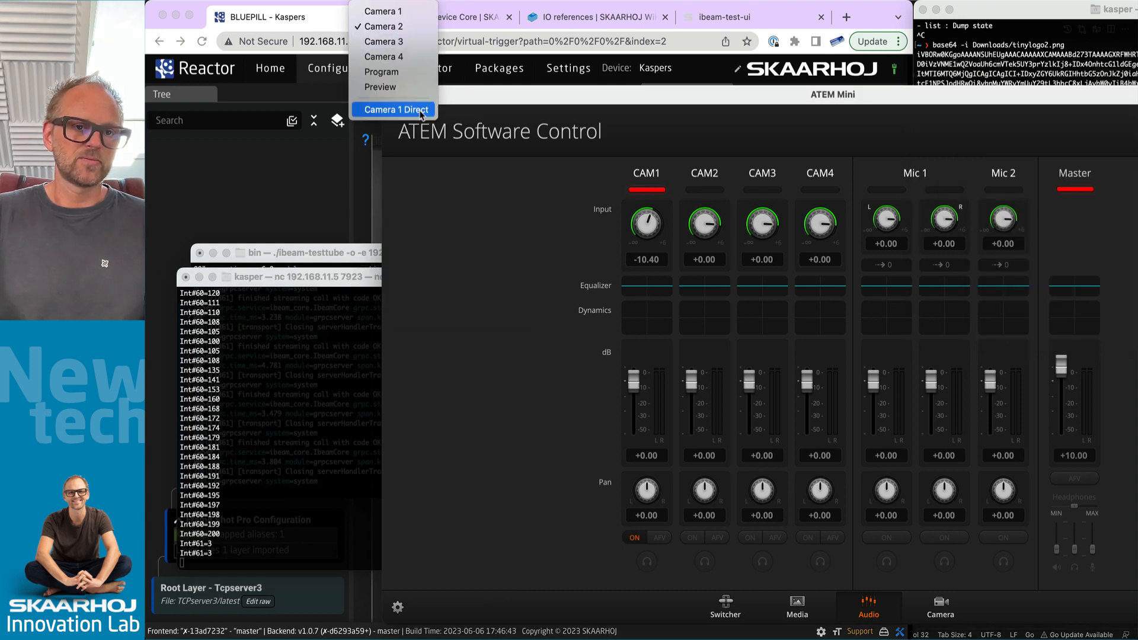
Choose Camera 3 as the output source and show the Switcher page, moving the ATEM Software Control window away from the terminal.
{"action": "left_click", "coordinate": [416, 42]}
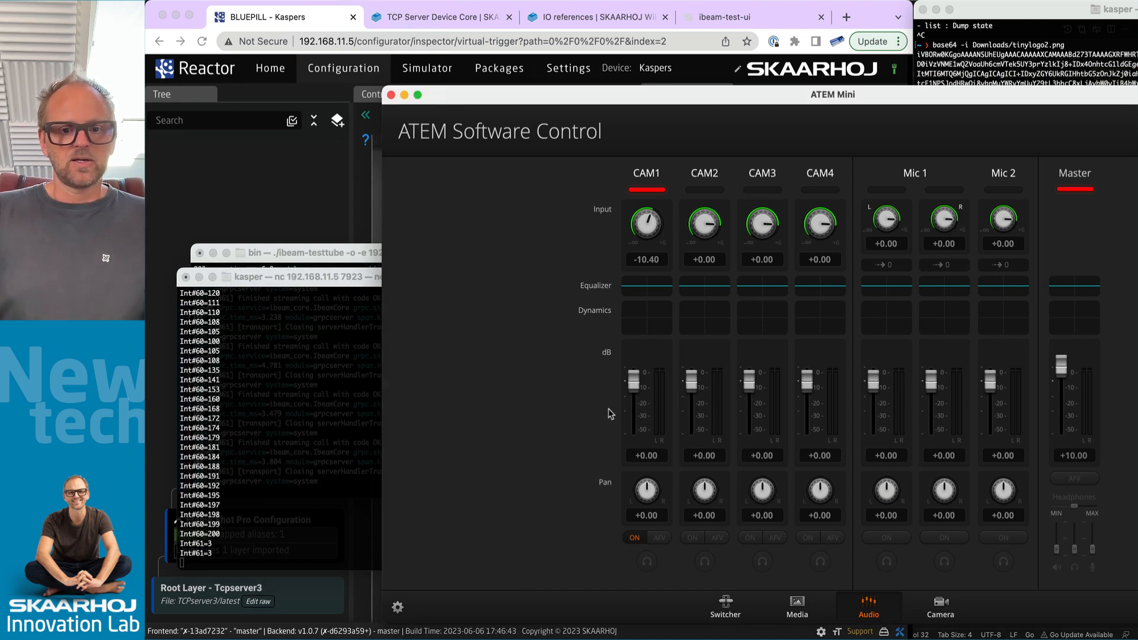
{"action": "left_click", "coordinate": [725, 605]}
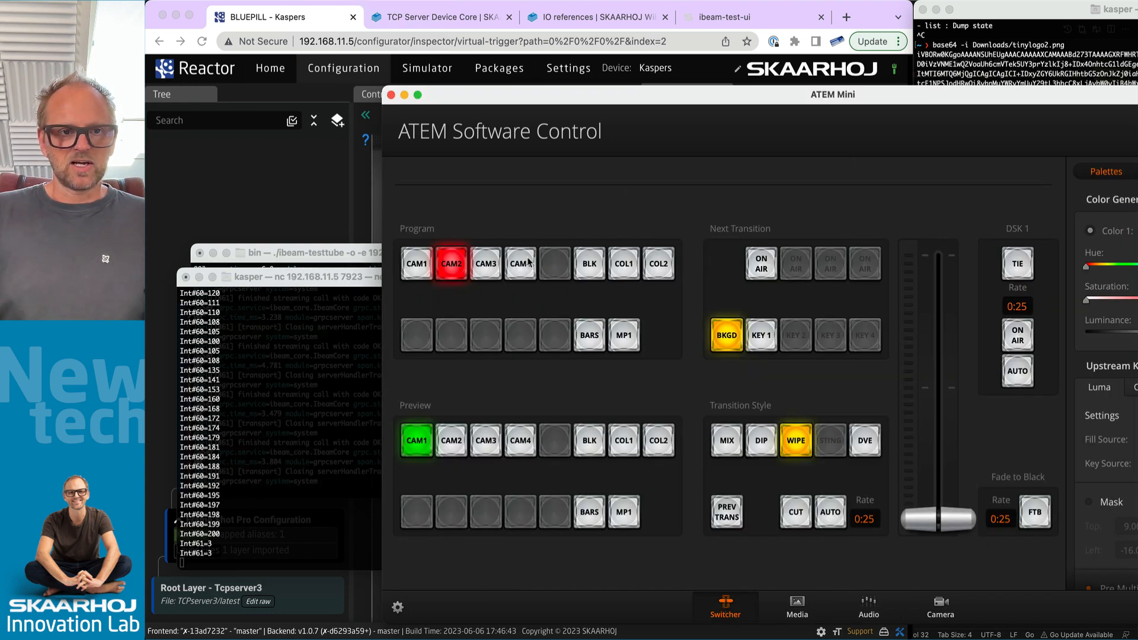
{"action": "left_click_drag", "start_coordinate": [481, 98], "coordinate": [650, 74]}
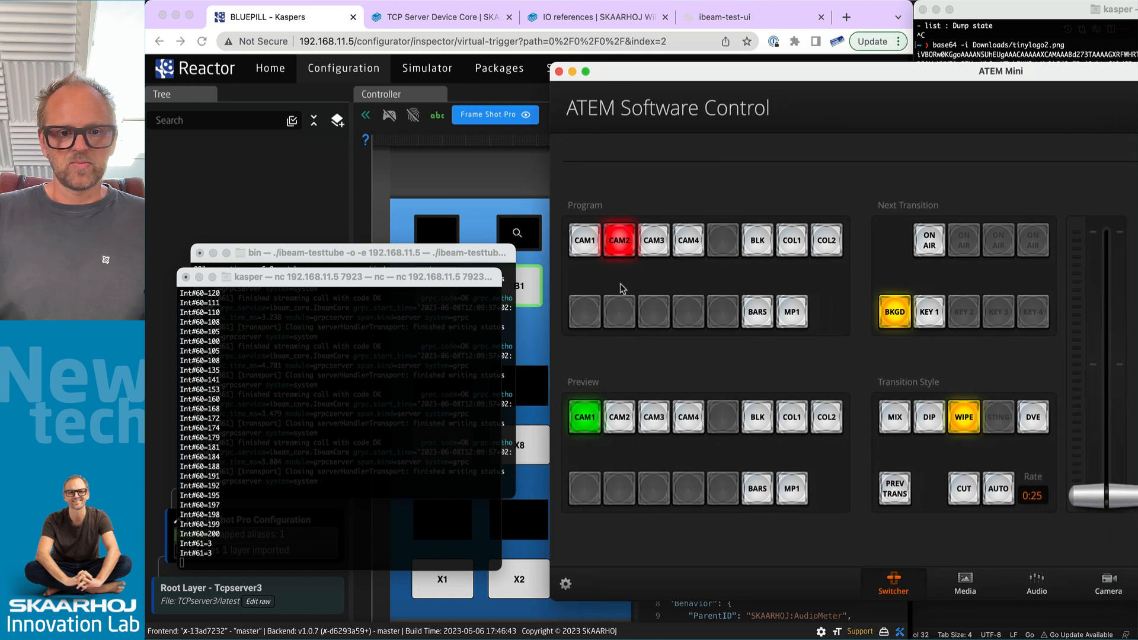
Switch back to Chrome and open the Aux Source trigger's behavior with its event handlers and JSON shown.
{"action": "key", "text": "super+Tab"}
{"action": "key", "text": "super+Tab"}
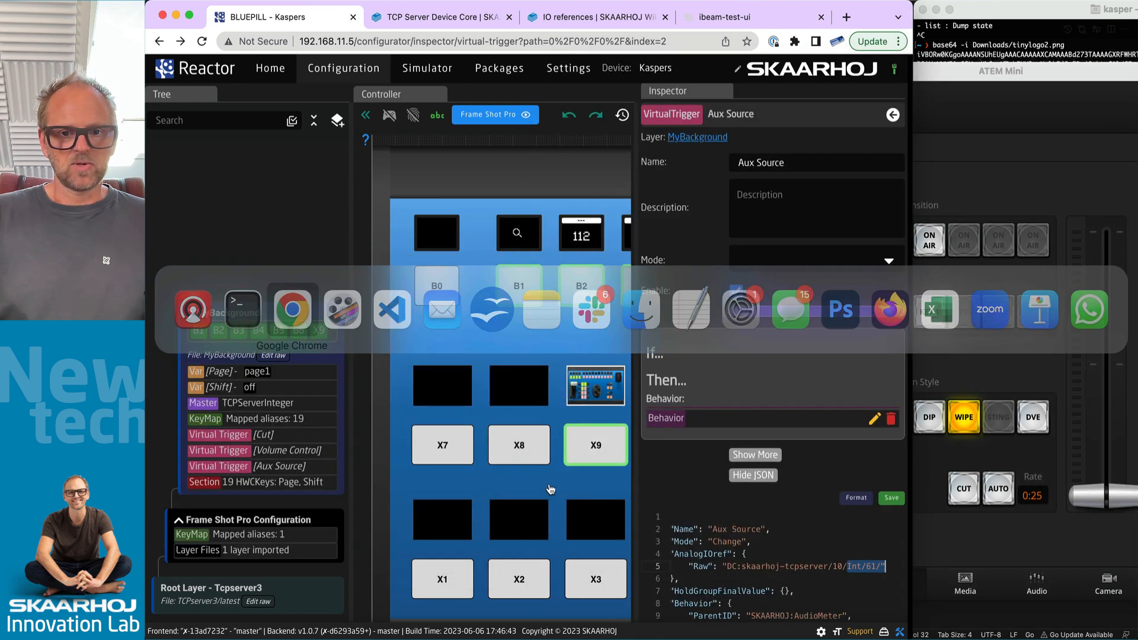
{"action": "left_click", "coordinate": [874, 419]}
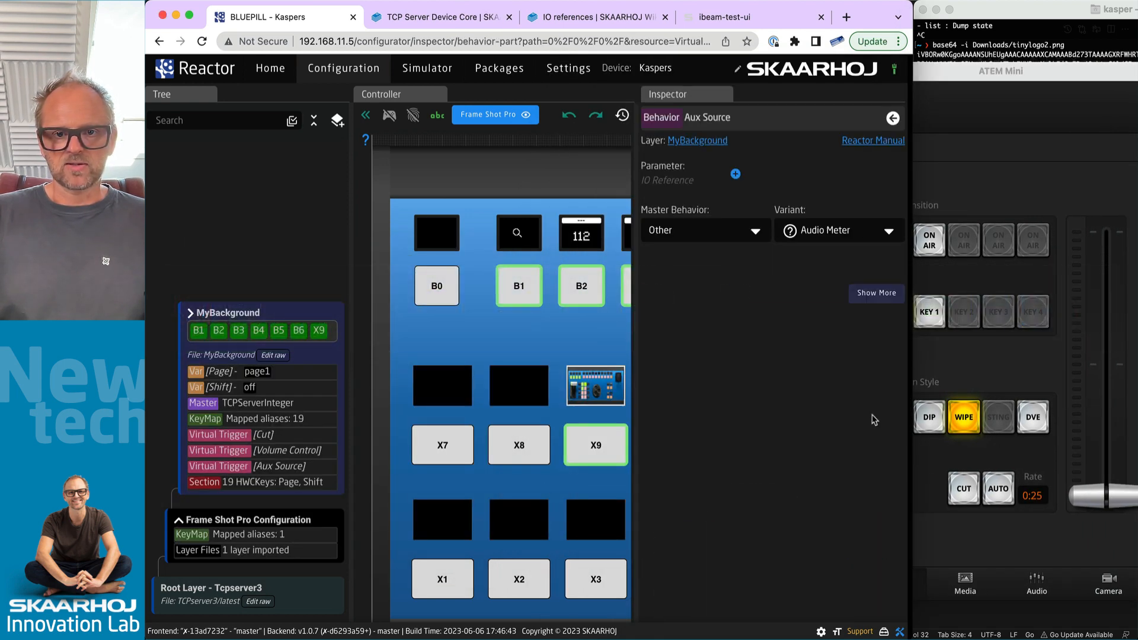
{"action": "left_click", "coordinate": [874, 293]}
{"action": "left_click", "coordinate": [876, 602]}
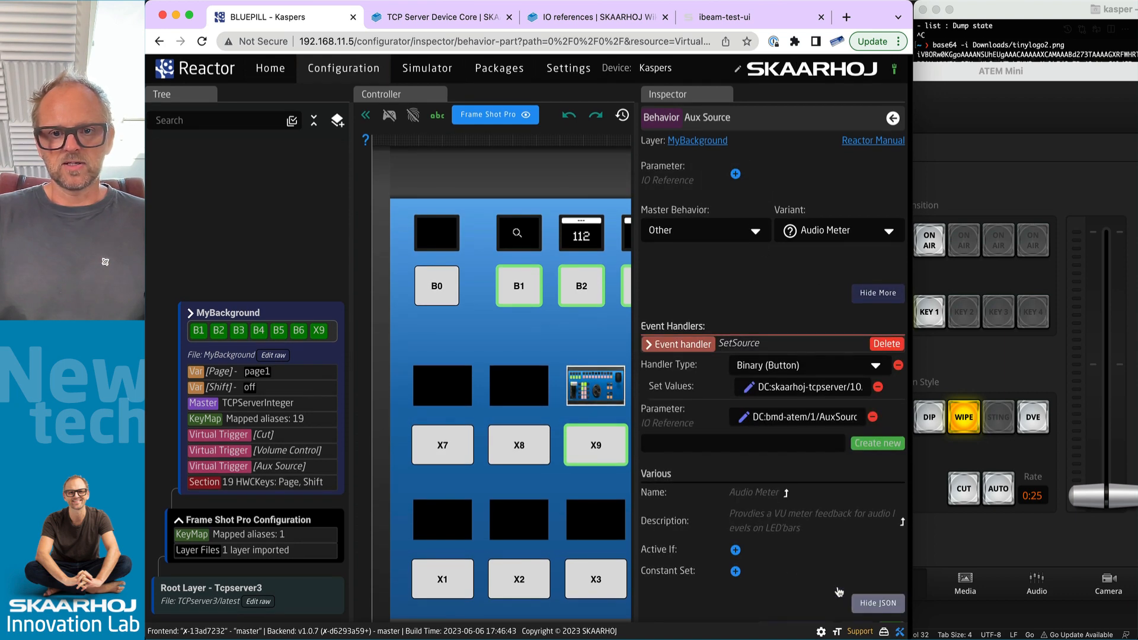
{"action": "left_click", "coordinate": [778, 415]}
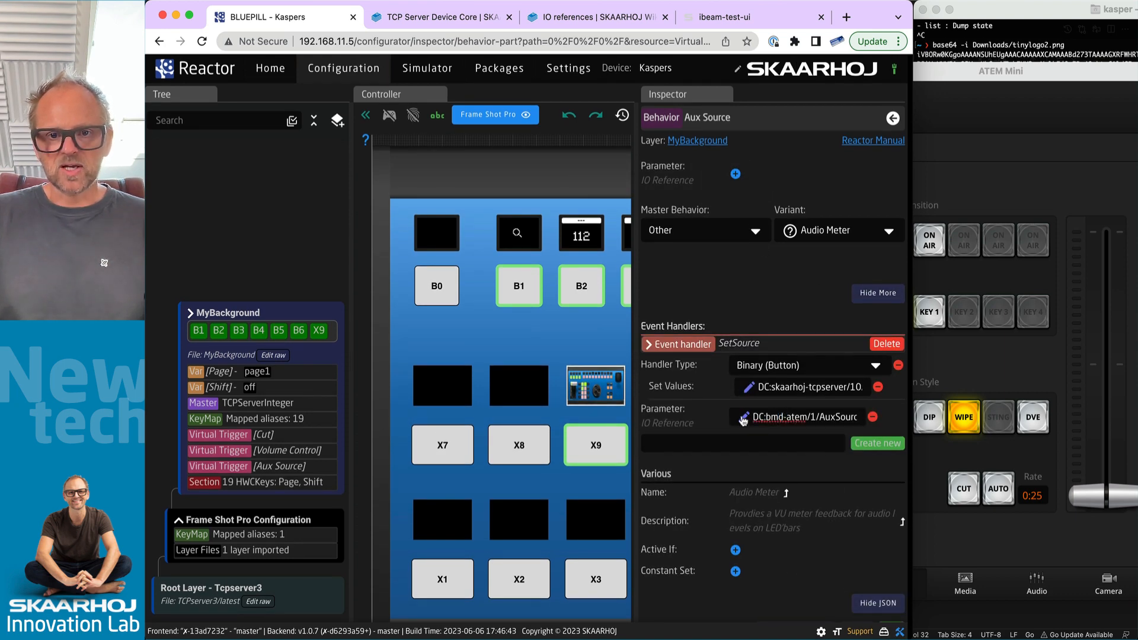
Set the SetSource handler's Parameter to the ATEM Mini's Preview Input Video Source on M/E 1, and check the Set Values reference.
{"action": "left_click", "coordinate": [743, 419]}
{"action": "left_click", "coordinate": [501, 373]}
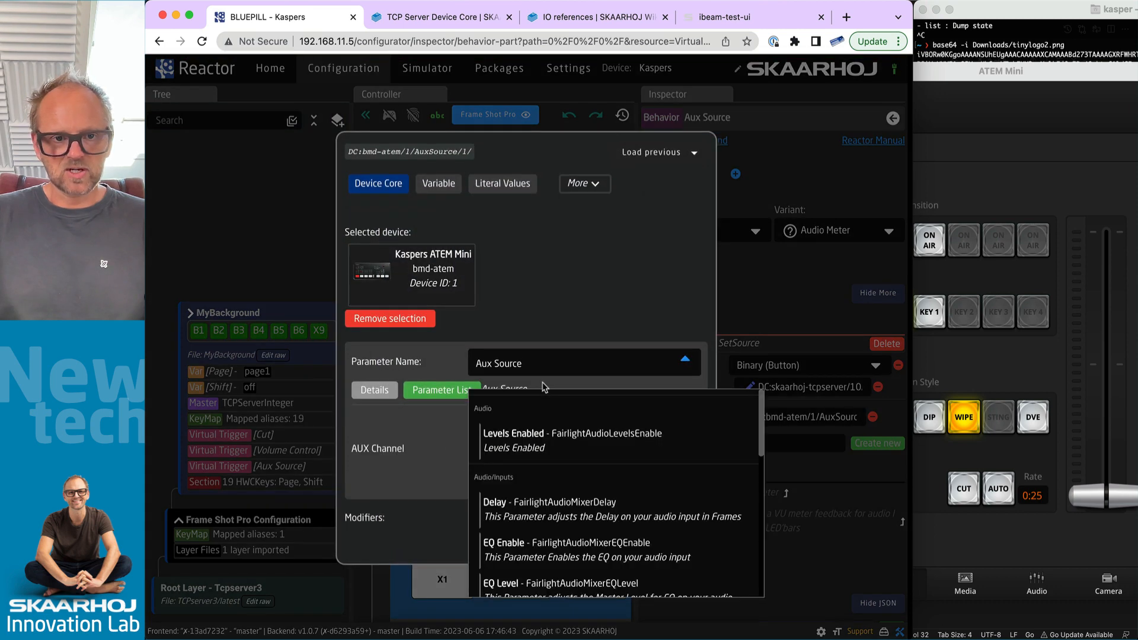
{"action": "key", "text": "BackSpace"}
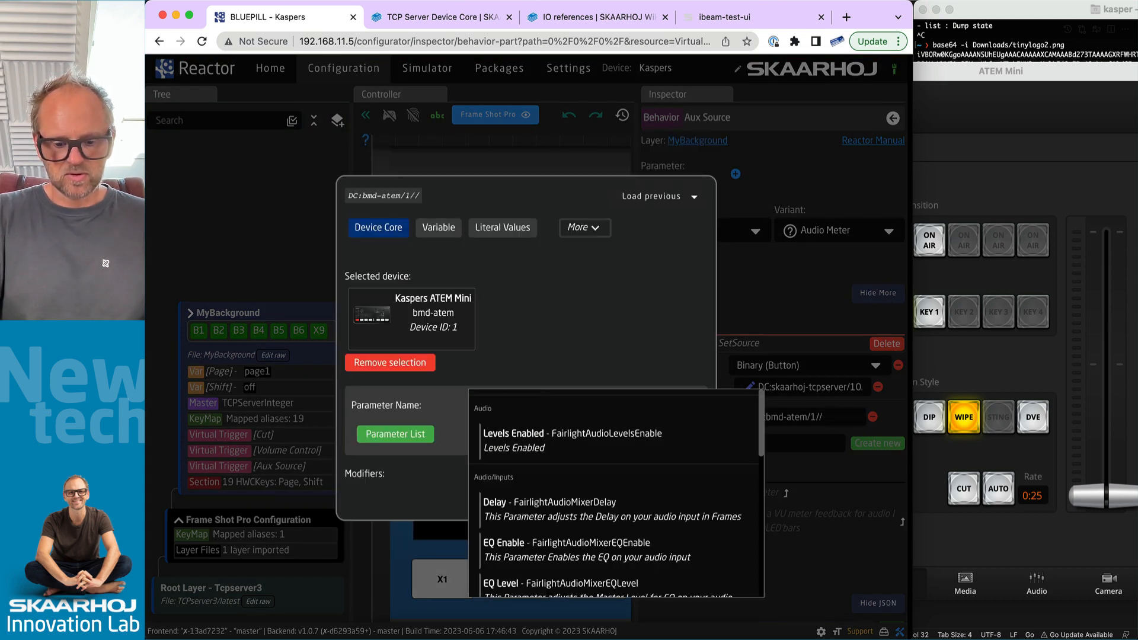
{"action": "type", "text": "preview"}
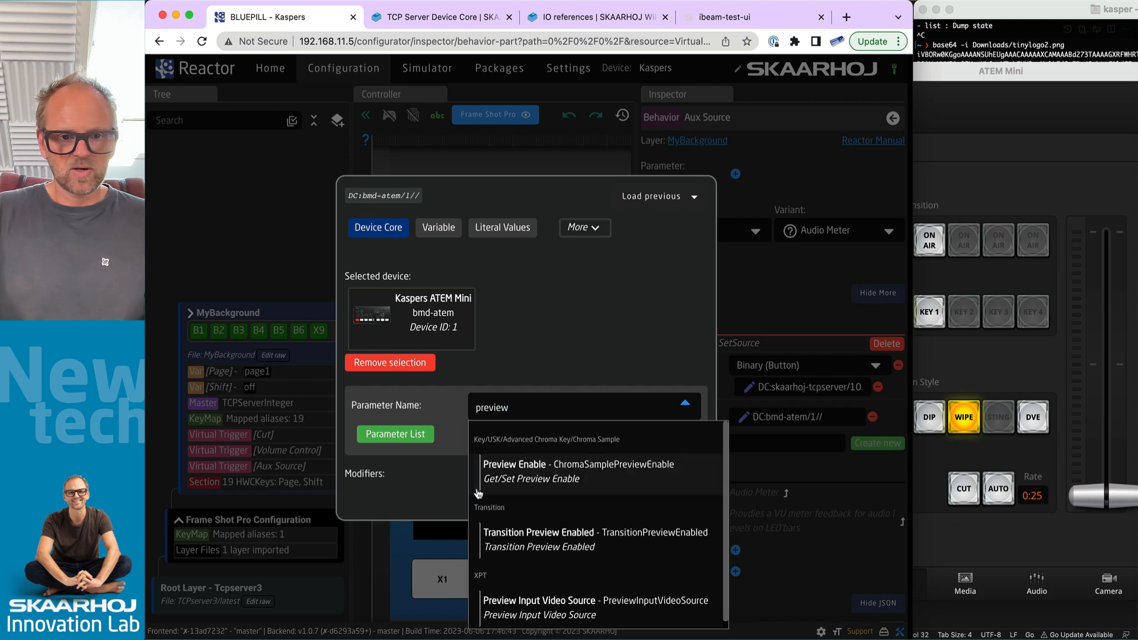
{"action": "scroll", "coordinate": [516, 562], "scroll_direction": "down", "scroll_amount": 1}
{"action": "left_click", "coordinate": [556, 600]}
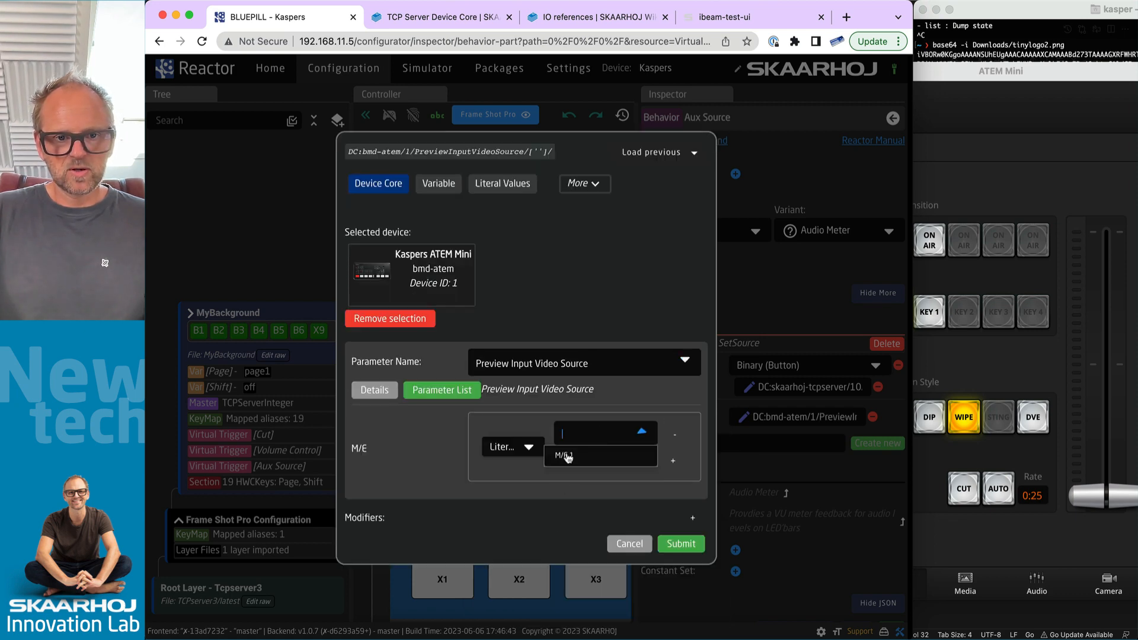
{"action": "left_click", "coordinate": [567, 457]}
{"action": "left_click", "coordinate": [675, 544]}
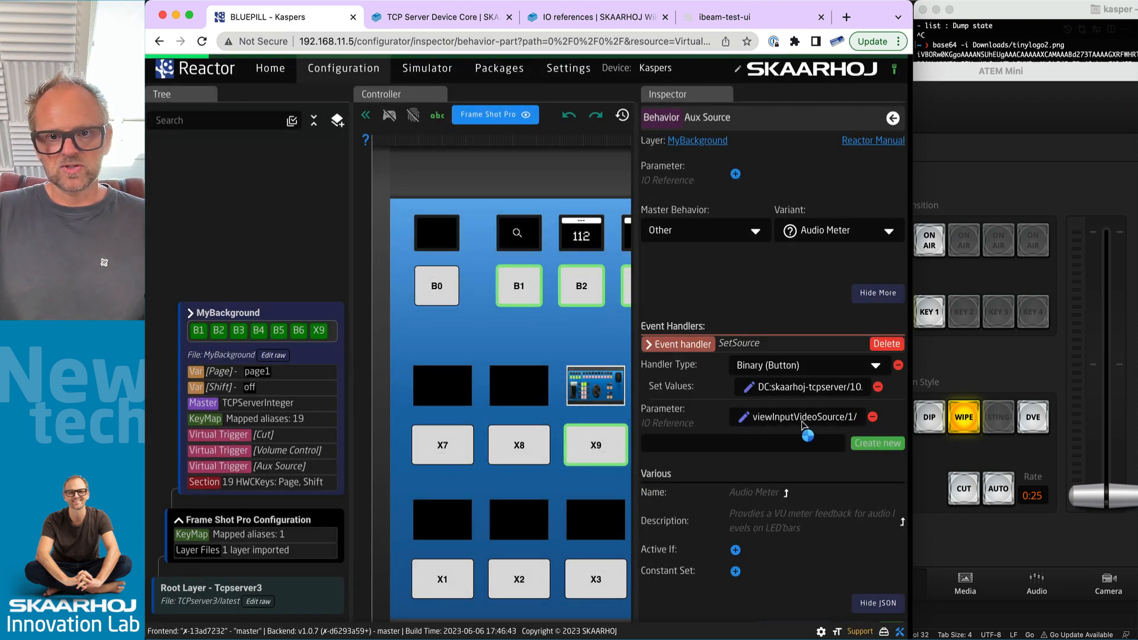
{"action": "left_click_drag", "start_coordinate": [823, 393], "coordinate": [880, 393]}
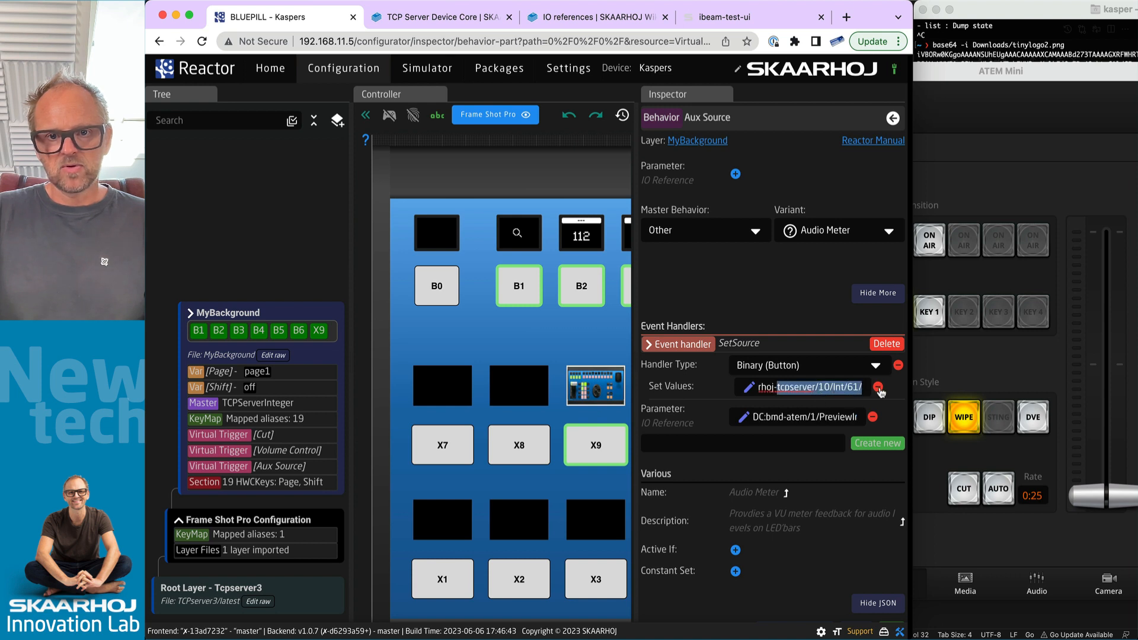
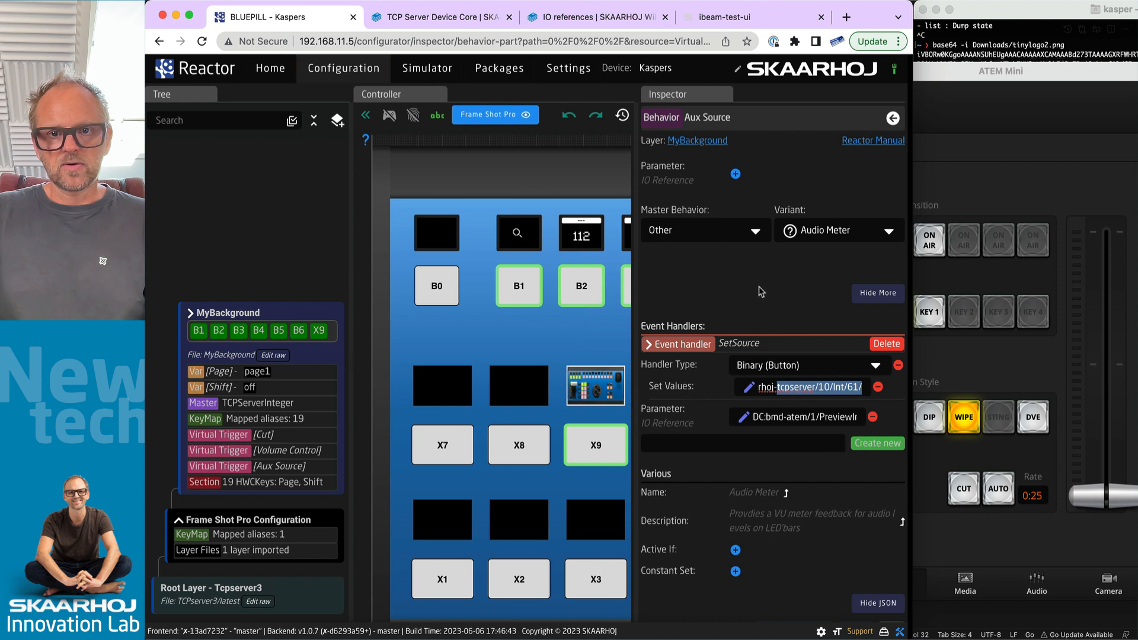
{"action": "left_click", "coordinate": [715, 281]}
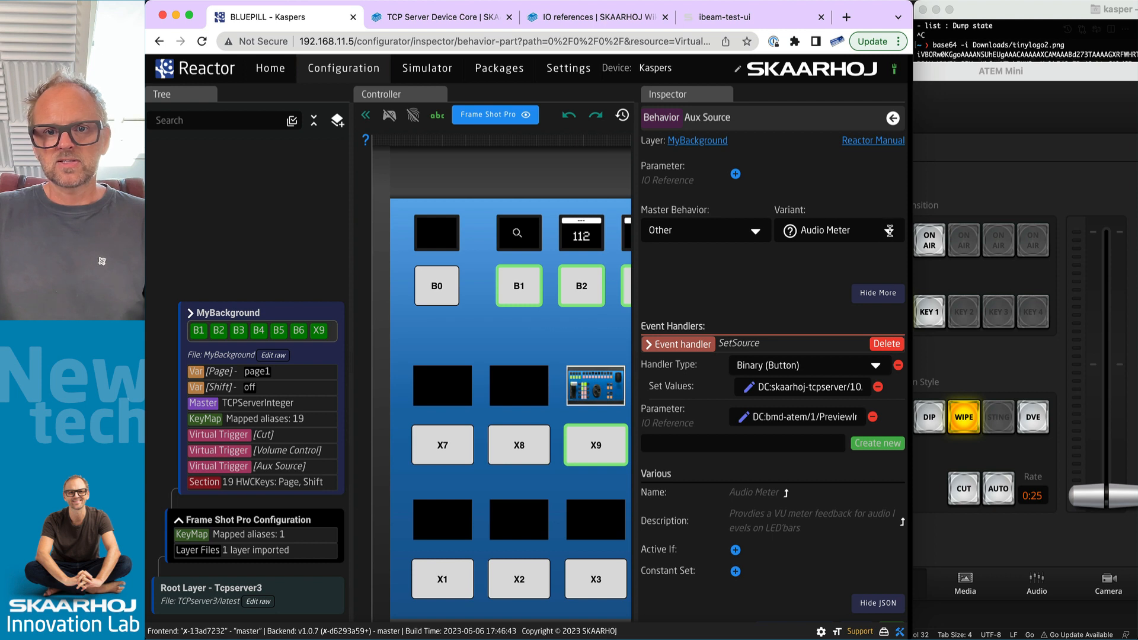
Format the behavior's JSON and remove its ParentID entry SKAARHOJ:AudioMeter.
{"action": "scroll", "coordinate": [850, 299], "scroll_direction": "down", "scroll_amount": 5}
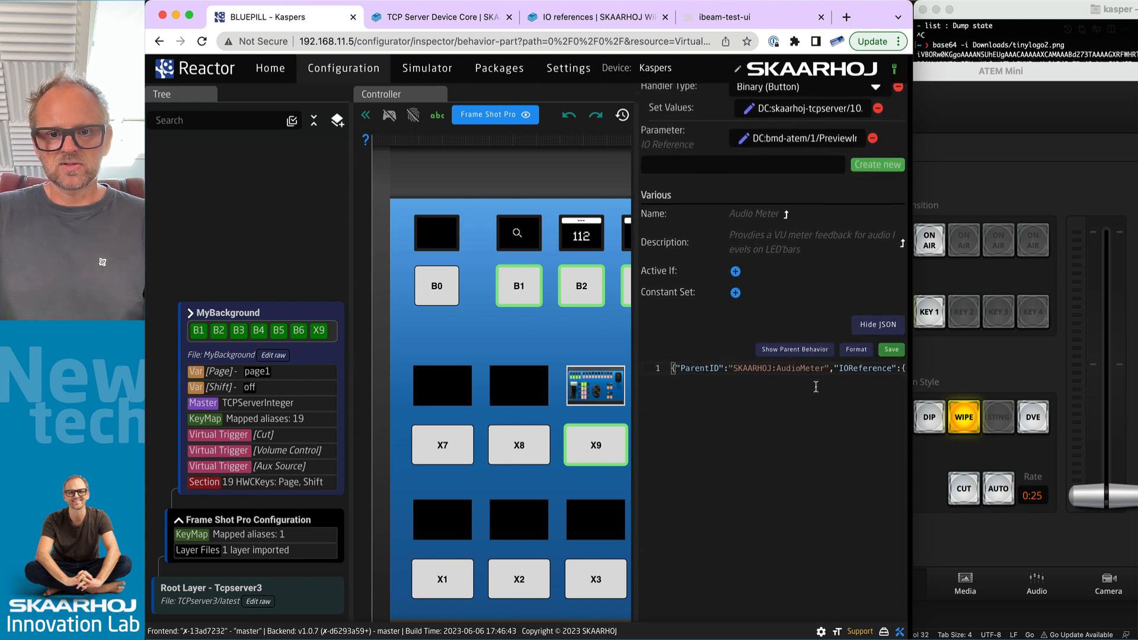
{"action": "left_click", "coordinate": [862, 347]}
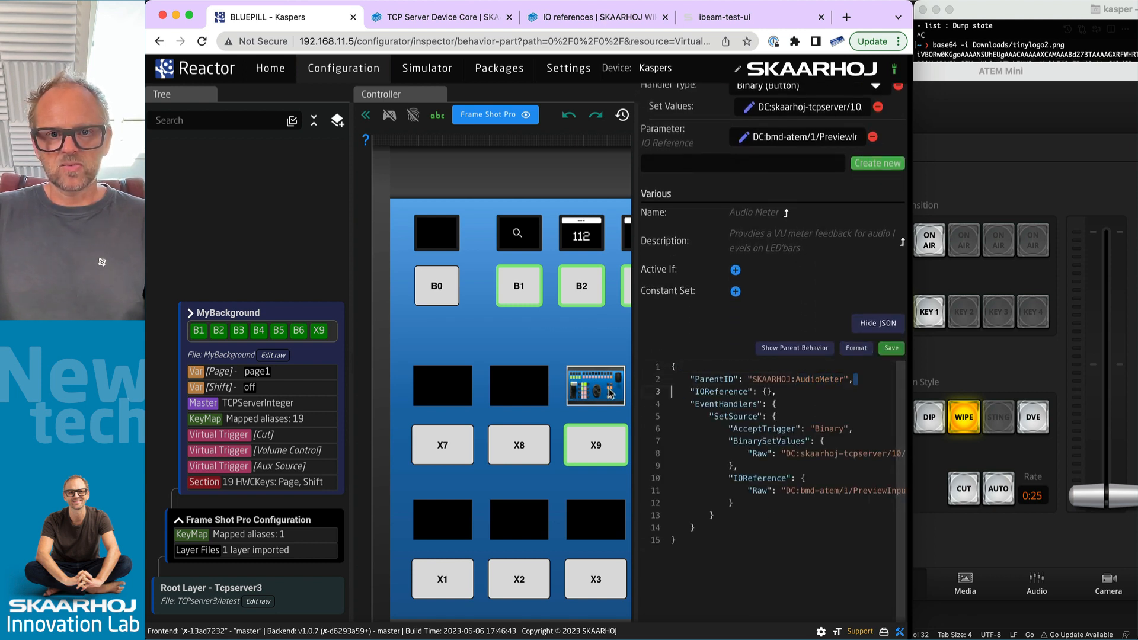
{"action": "left_click_drag", "start_coordinate": [854, 378], "coordinate": [675, 366]}
{"action": "key", "text": "BackSpace"}
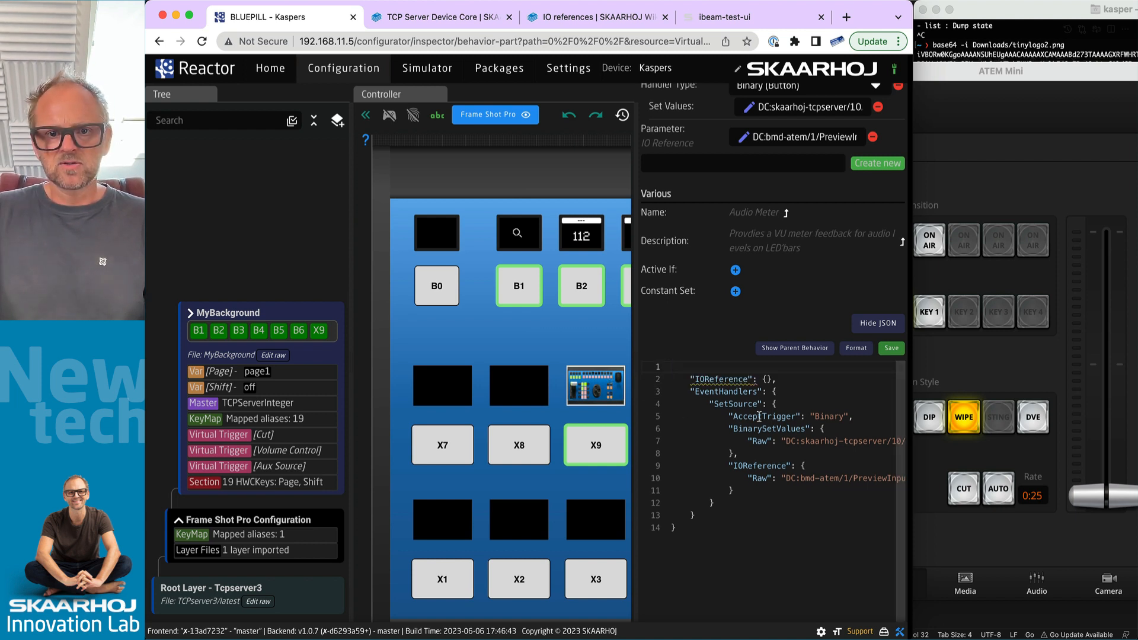
{"action": "scroll", "coordinate": [761, 416], "scroll_direction": "right", "scroll_amount": 2}
{"action": "scroll", "coordinate": [762, 418], "scroll_direction": "left", "scroll_amount": 2}
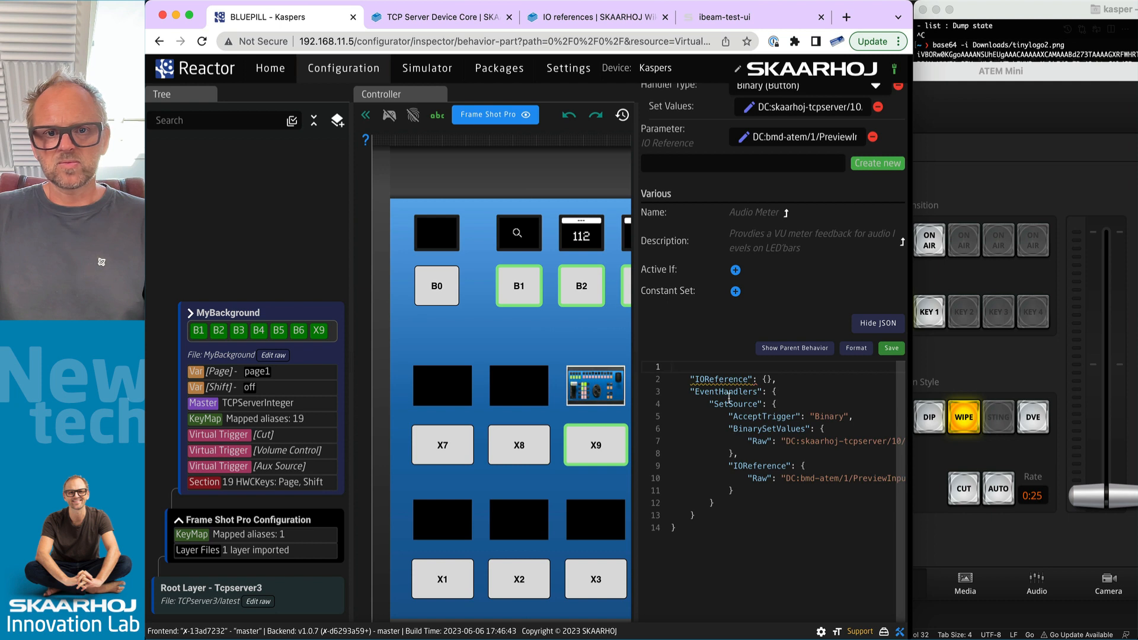
{"action": "left_click", "coordinate": [858, 349]}
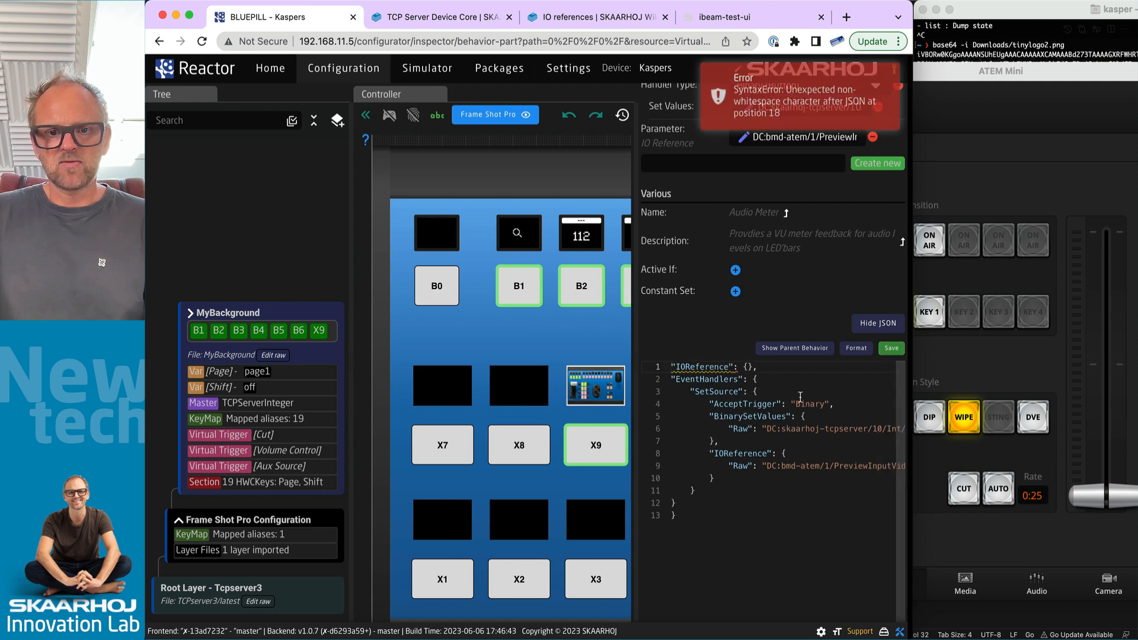
Restore the opening brace before IOReference, keep the closing brace at the end, then format and save the behavior's JSON.
{"action": "scroll", "coordinate": [699, 502], "scroll_direction": "up", "scroll_amount": 1}
{"action": "left_click", "coordinate": [708, 502]}
{"action": "left_click", "coordinate": [691, 539]}
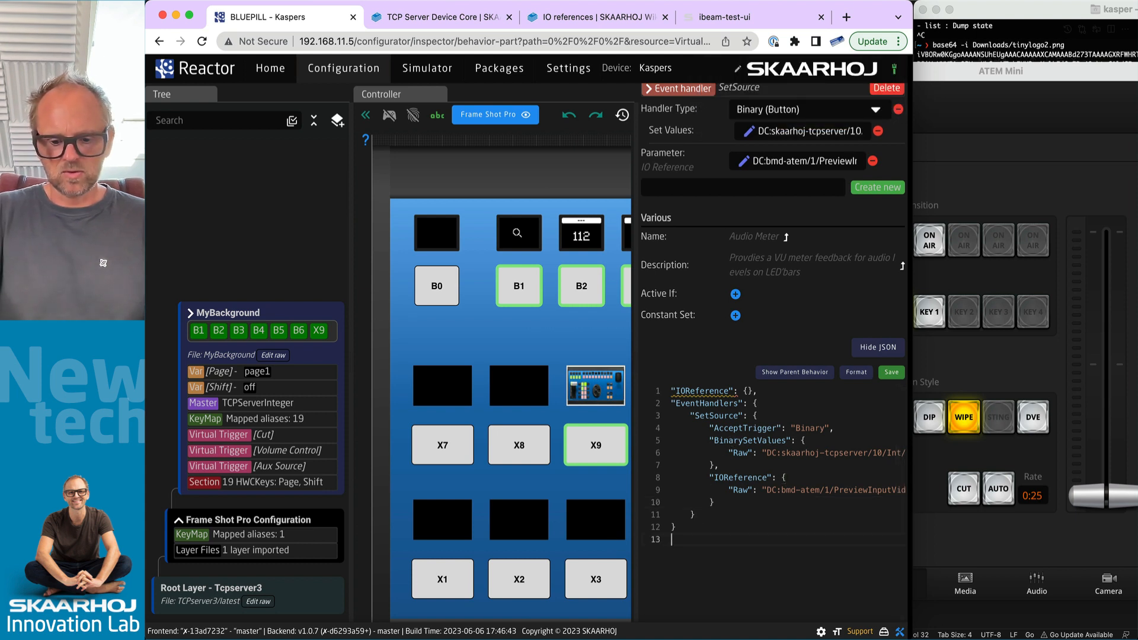
{"action": "type", "text": "}"}
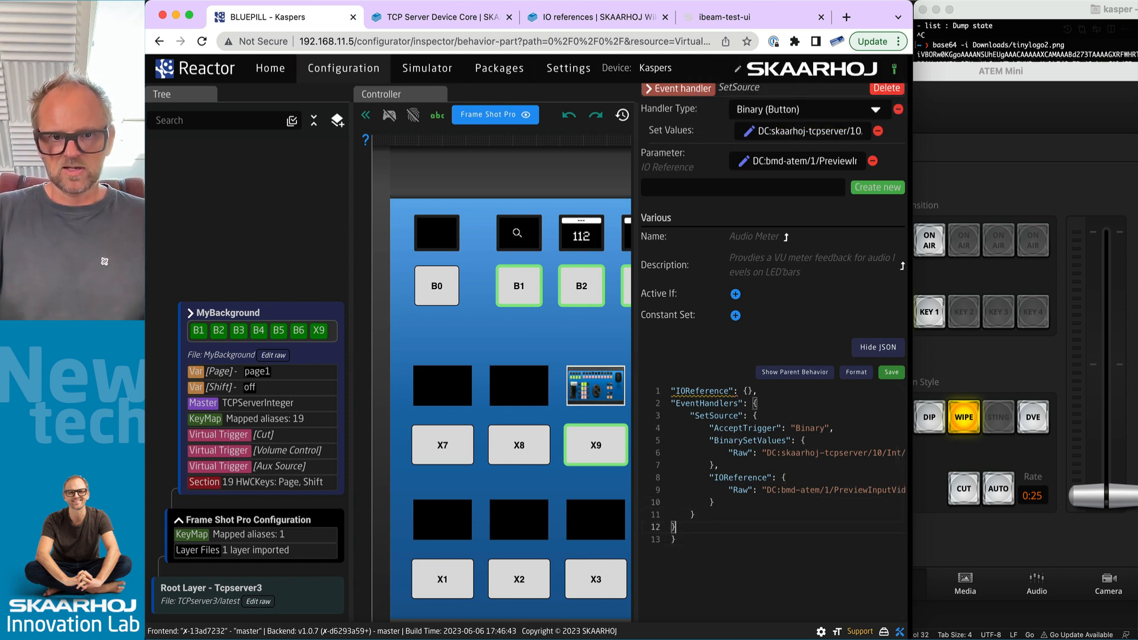
{"action": "type", "text": "{"}
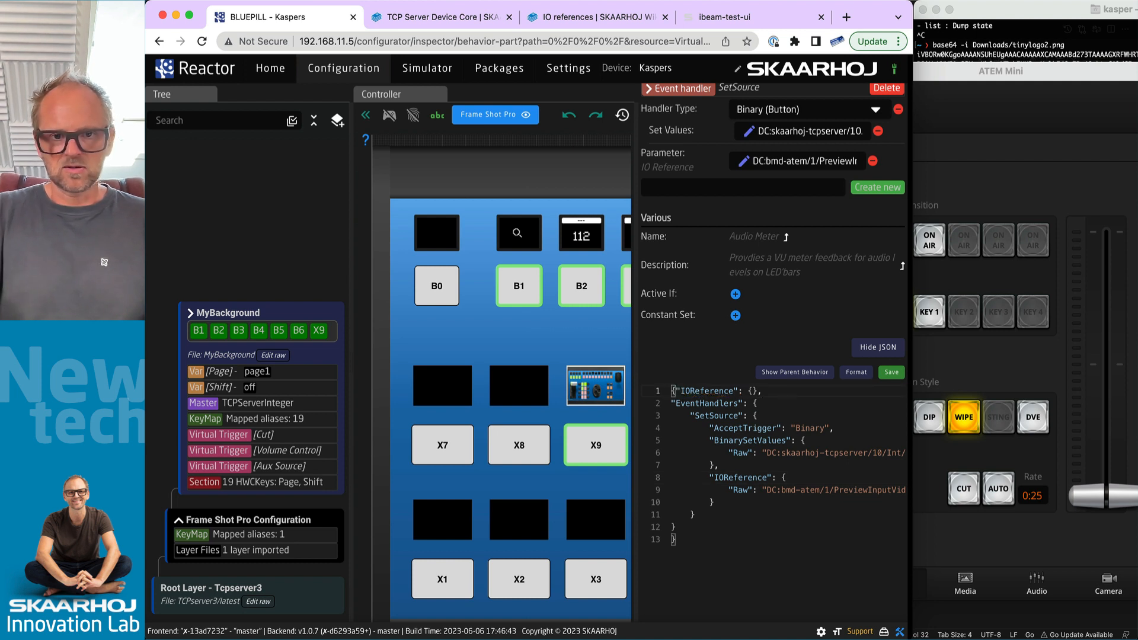
{"action": "key", "text": "Return"}
{"action": "left_click", "coordinate": [855, 372]}
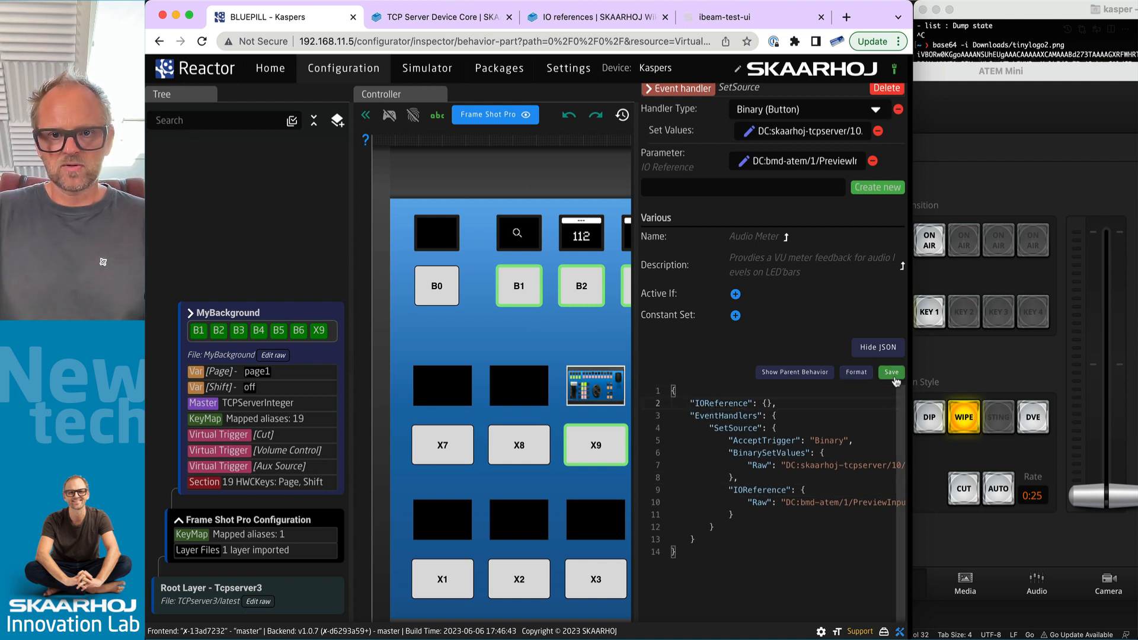
{"action": "left_click", "coordinate": [891, 372]}
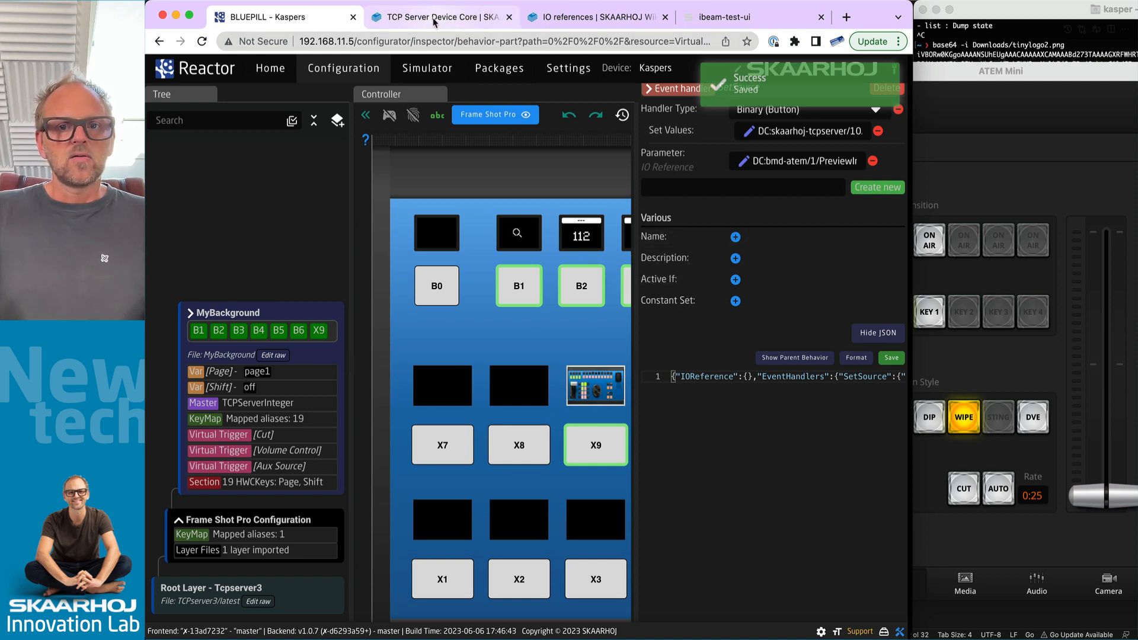
Switch to ATEM Software Control and cycle the Preview source through CAM4, CAM3, CAM2 and CAM1, ending on CAM3.
{"action": "key", "text": "super+Tab"}
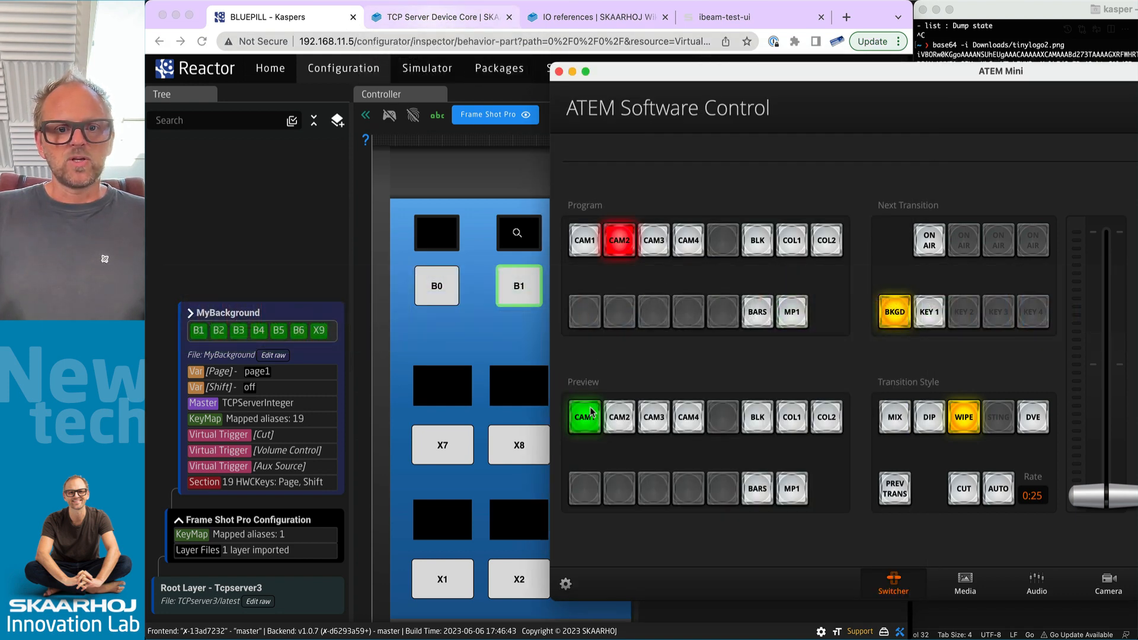
{"action": "left_click", "coordinate": [691, 421]}
{"action": "left_click", "coordinate": [646, 420]}
{"action": "left_click", "coordinate": [621, 419]}
{"action": "left_click", "coordinate": [591, 420]}
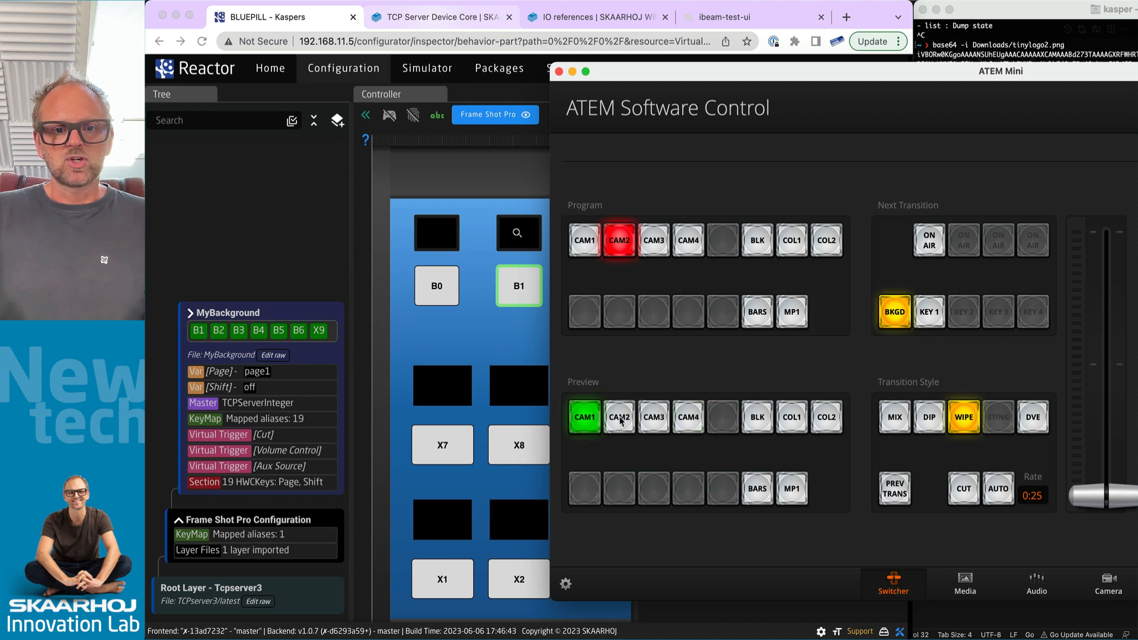
{"action": "left_click", "coordinate": [651, 422]}
Switch to the terminal's nc session and send Int#61=1 and Int#61=2 to the TCP server.
{"action": "key", "text": "super+Tab"}
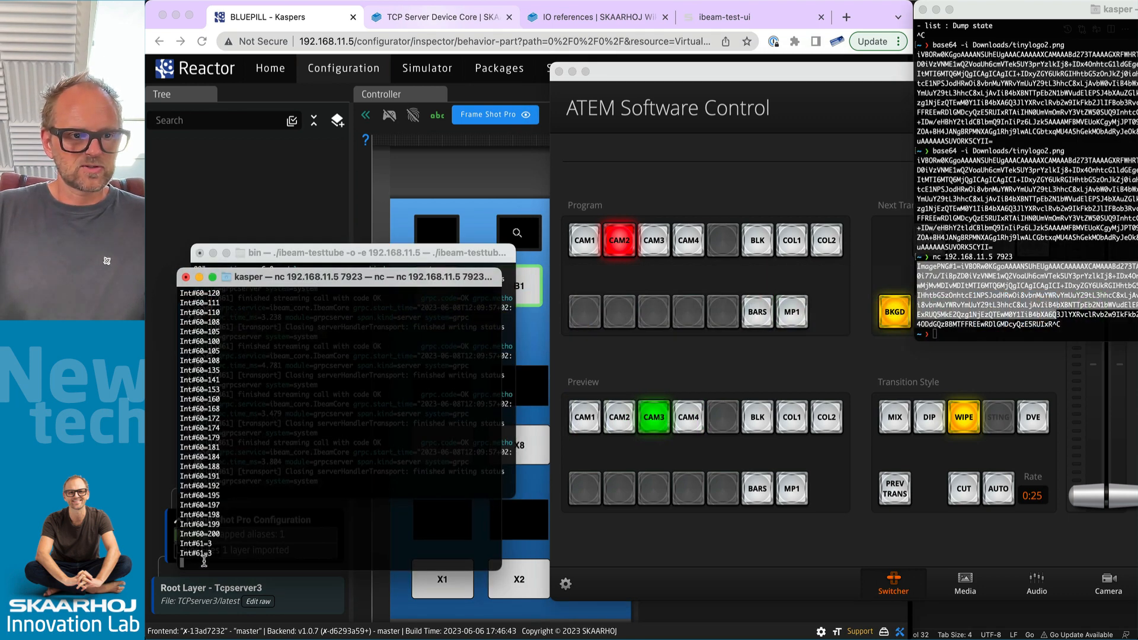
{"action": "type", "text": "Int#"}
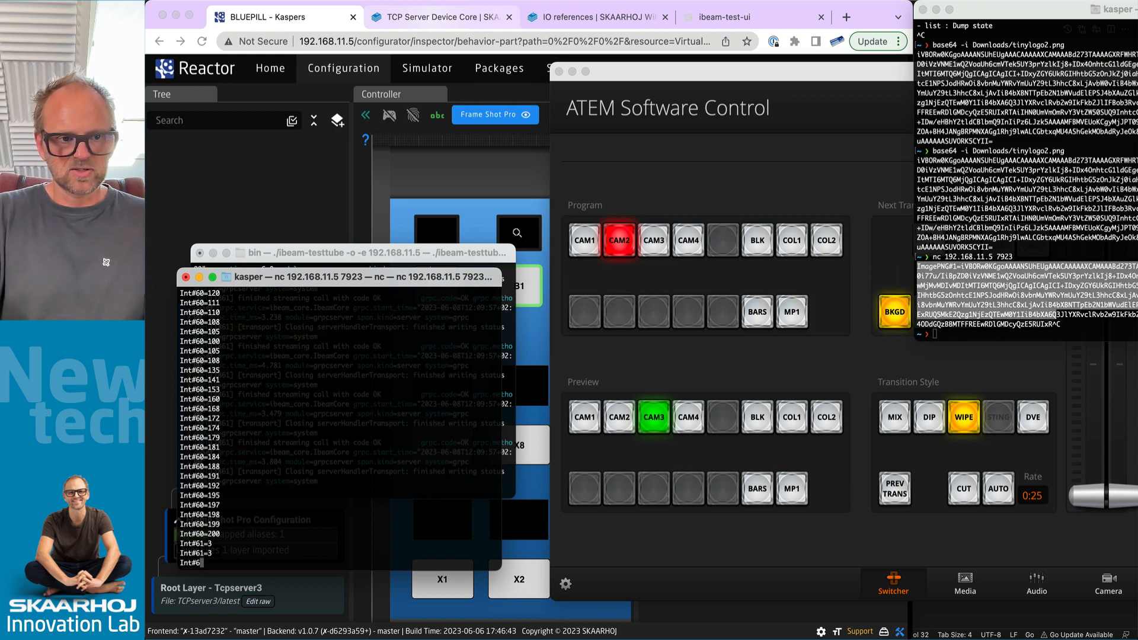
{"action": "type", "text": "61=1"}
{"action": "key", "text": "Return"}
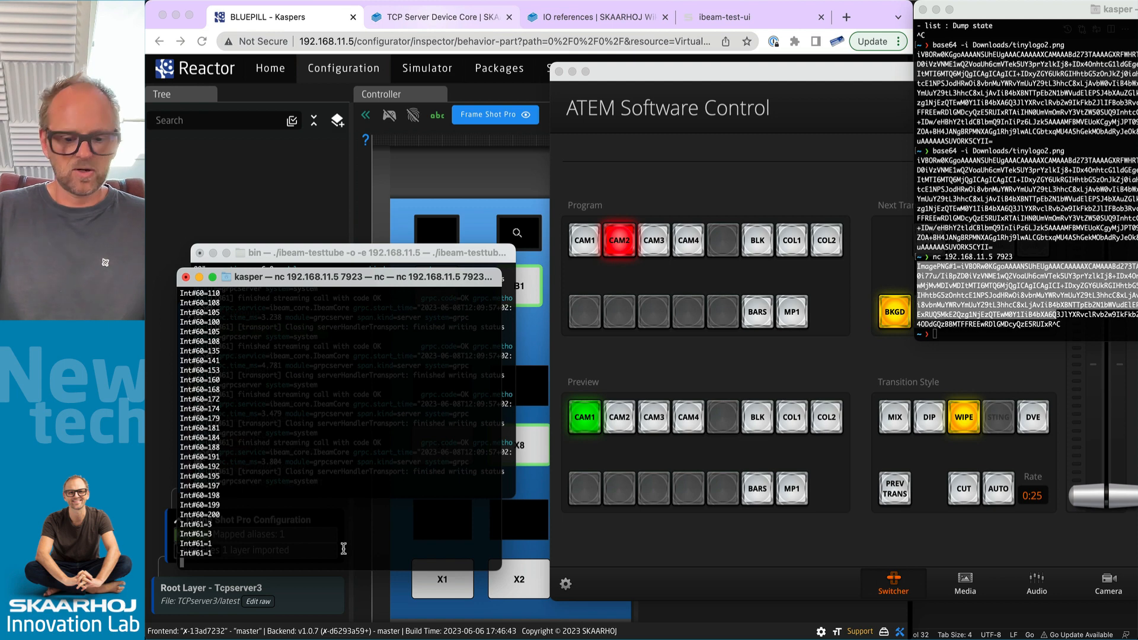
{"action": "type", "text": "Int#61"}
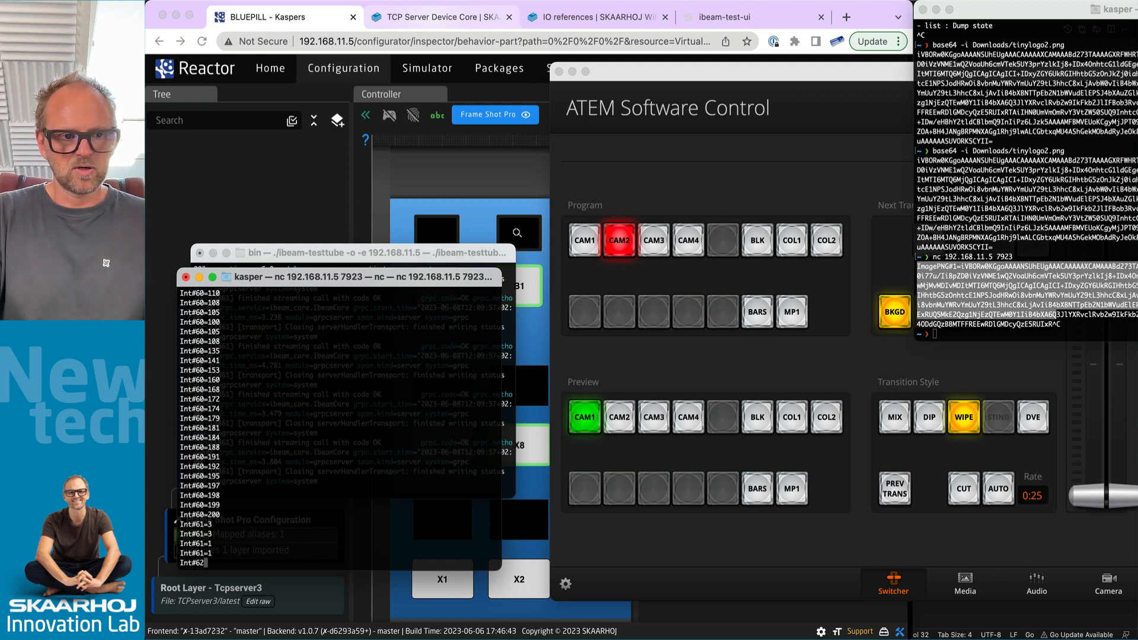
{"action": "type", "text": "=2"}
{"action": "key", "text": "Return"}
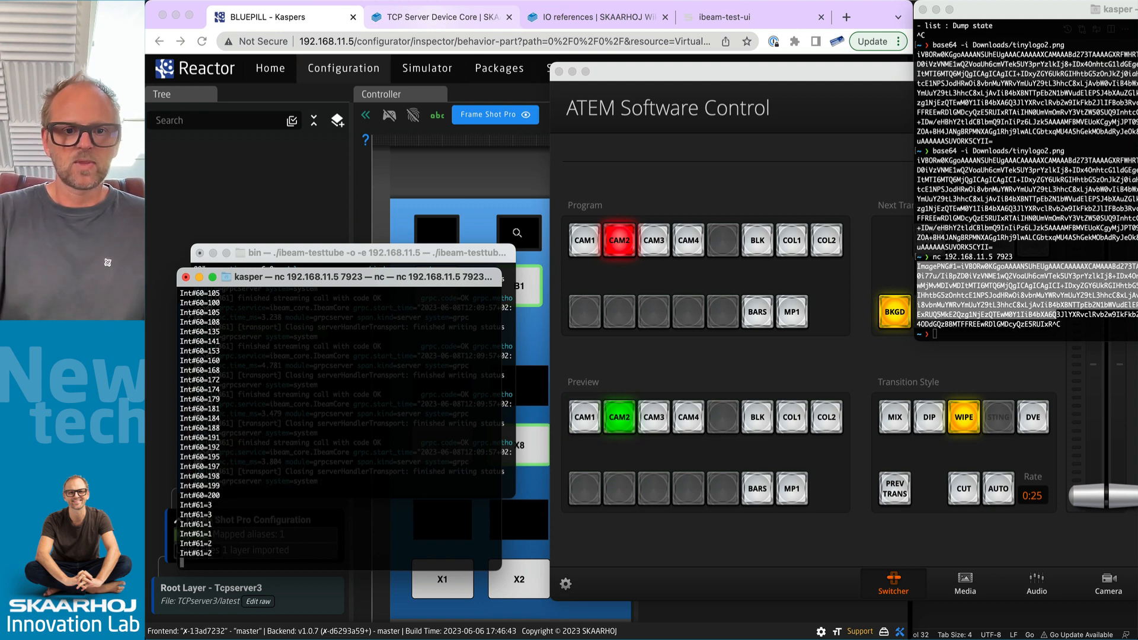
Set the ATEM Preview source to COL2, and send Int#61=2001 from the terminal's nc session.
{"action": "left_click", "coordinate": [785, 415]}
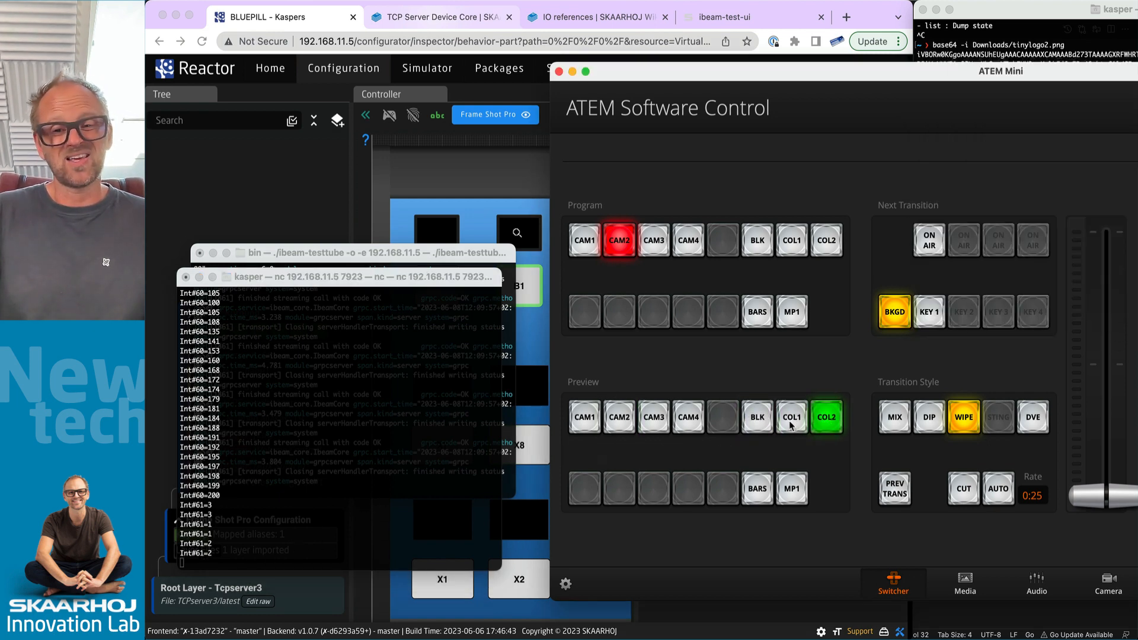
{"action": "left_click", "coordinate": [354, 524]}
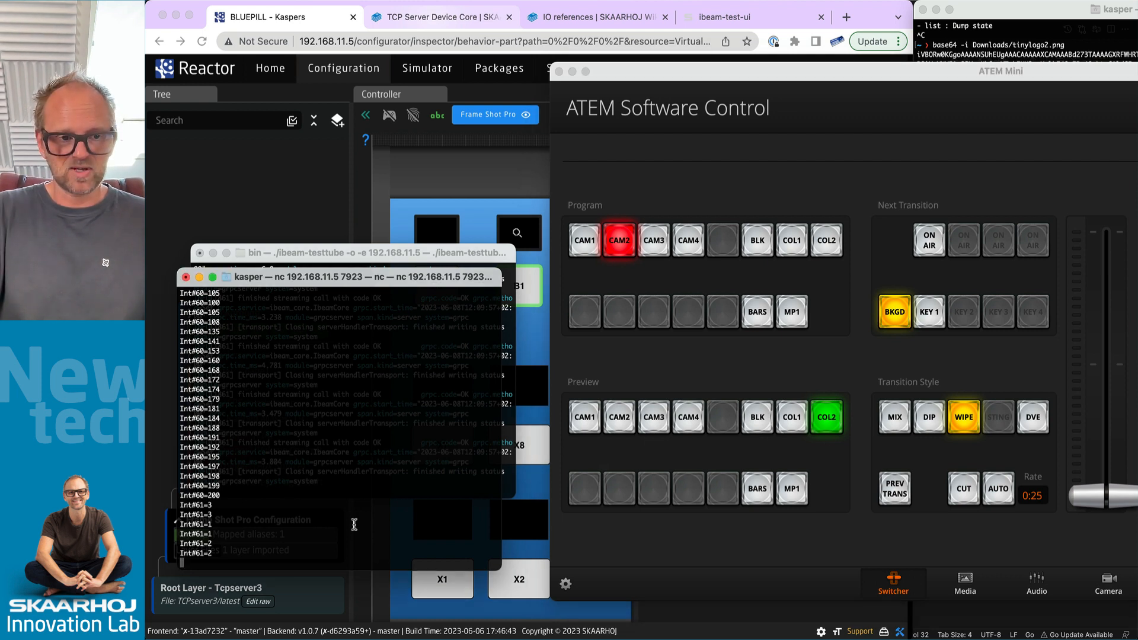
{"action": "type", "text": "Int"}
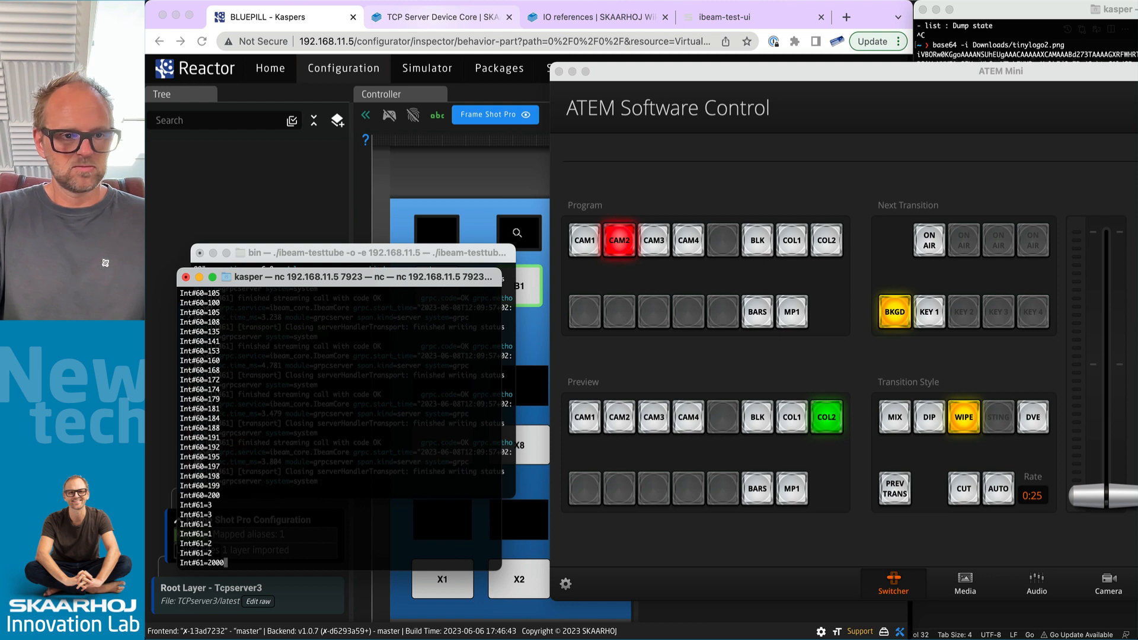
{"action": "type", "text": "#61=2001"}
{"action": "key", "text": "Return"}
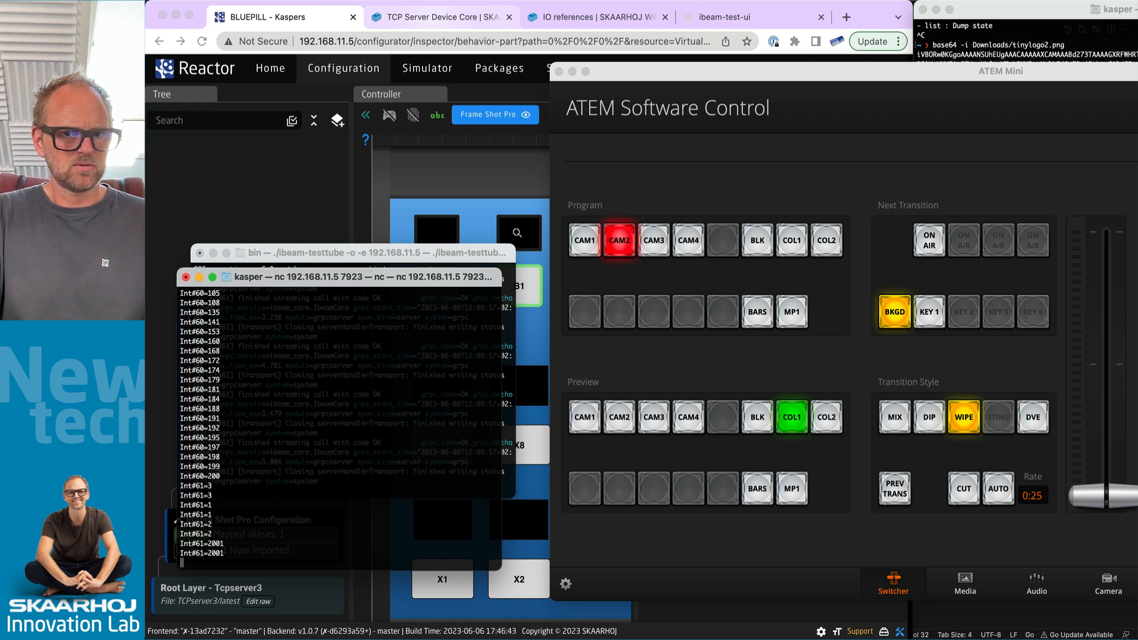
Reuse the last command in the nc session to send Int#61=2002 to the TCP server.
{"action": "left_click_drag", "start_coordinate": [224, 557], "coordinate": [182, 557]}
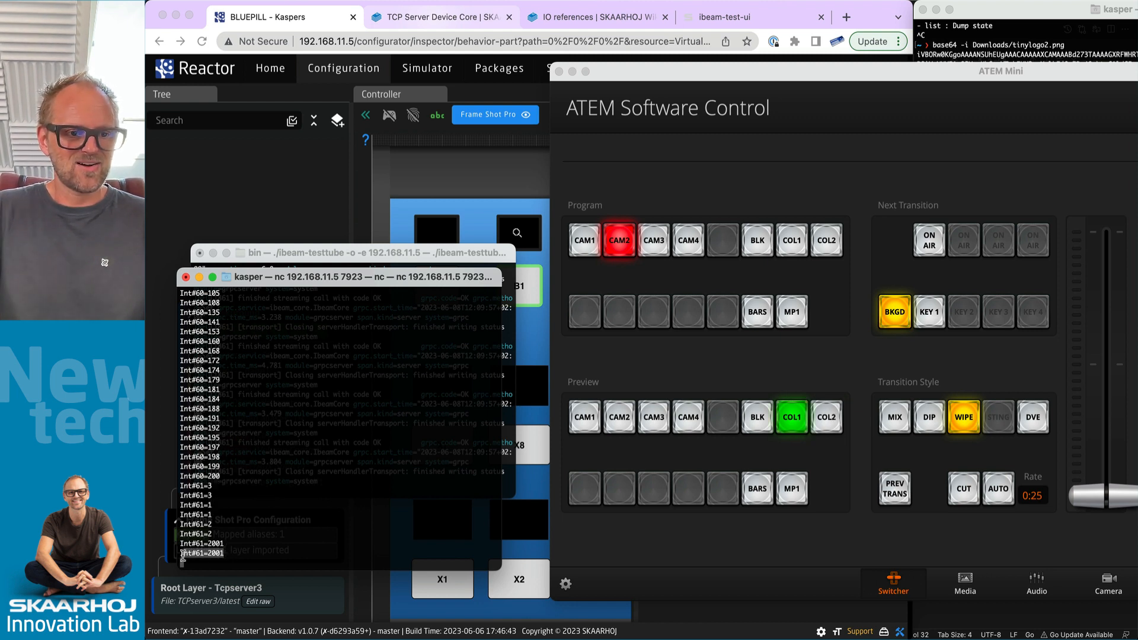
{"action": "key", "text": "super+c"}
{"action": "key", "text": "super+v"}
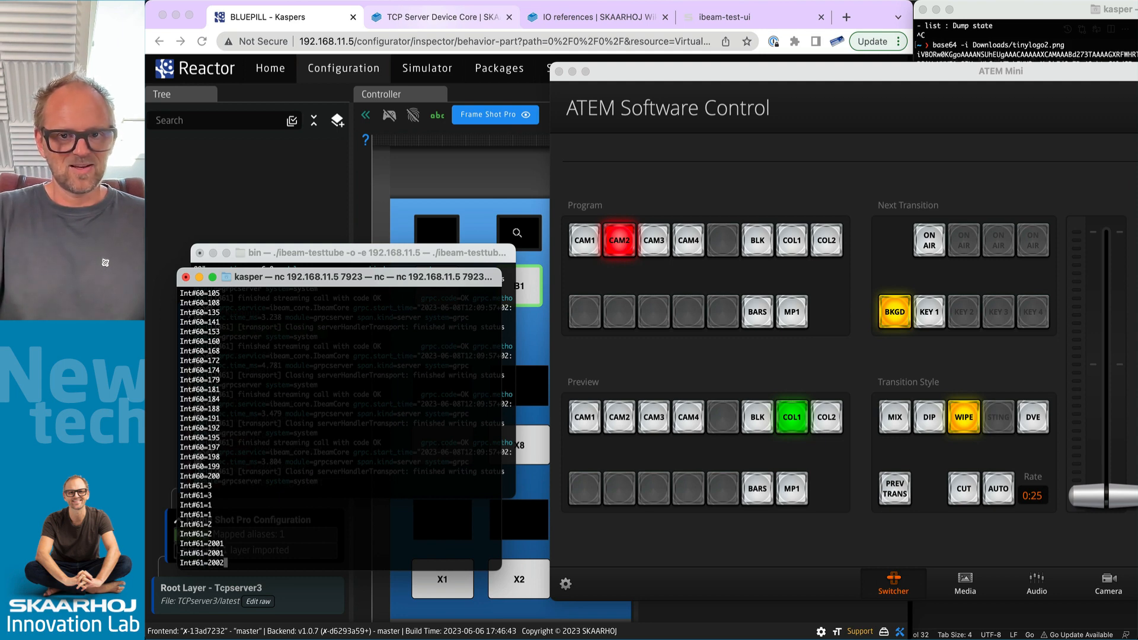
{"action": "key", "text": "Return"}
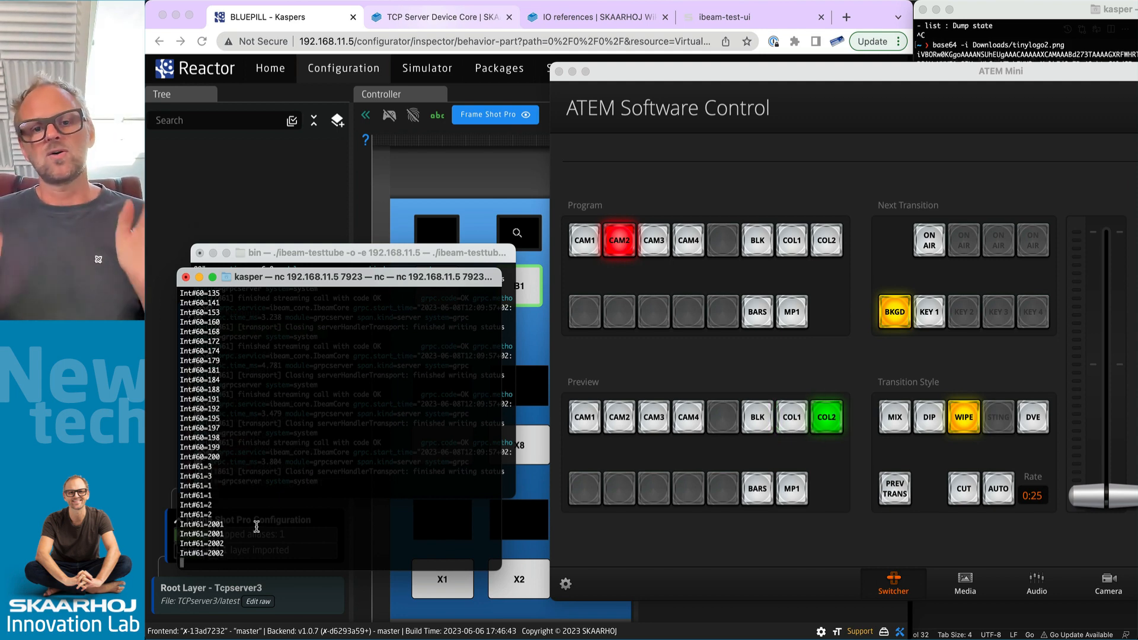
Switch to Reactor's Home page in the browser and open the parameter list of the BMD ATEM core.
{"action": "left_click", "coordinate": [286, 139]}
{"action": "left_click", "coordinate": [281, 72]}
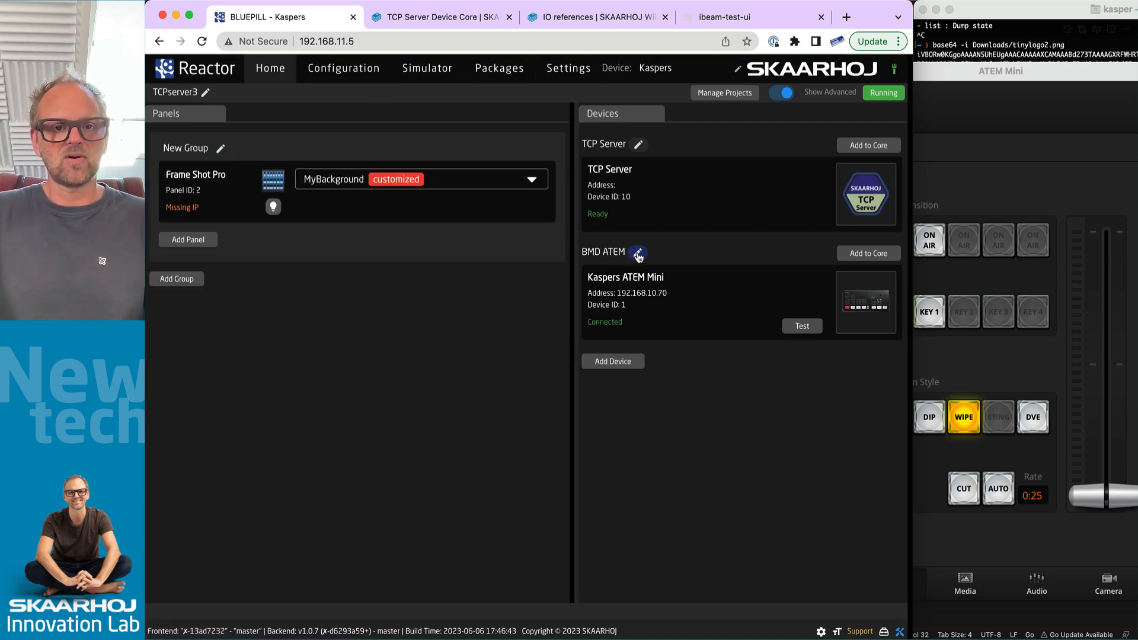
{"action": "left_click", "coordinate": [637, 255]}
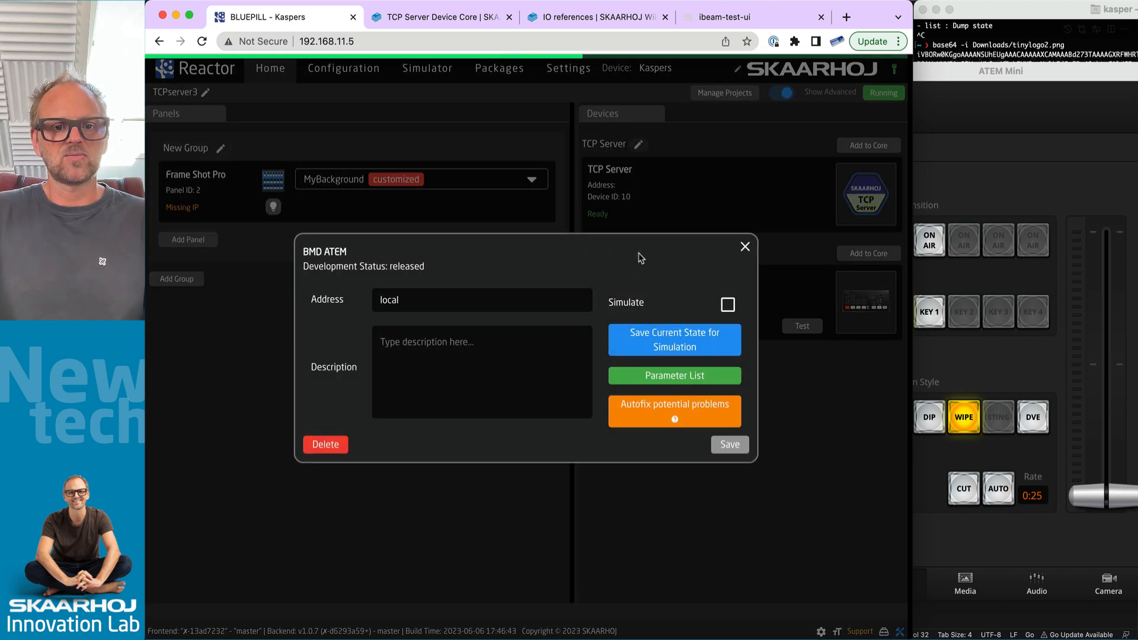
{"action": "left_click", "coordinate": [680, 388]}
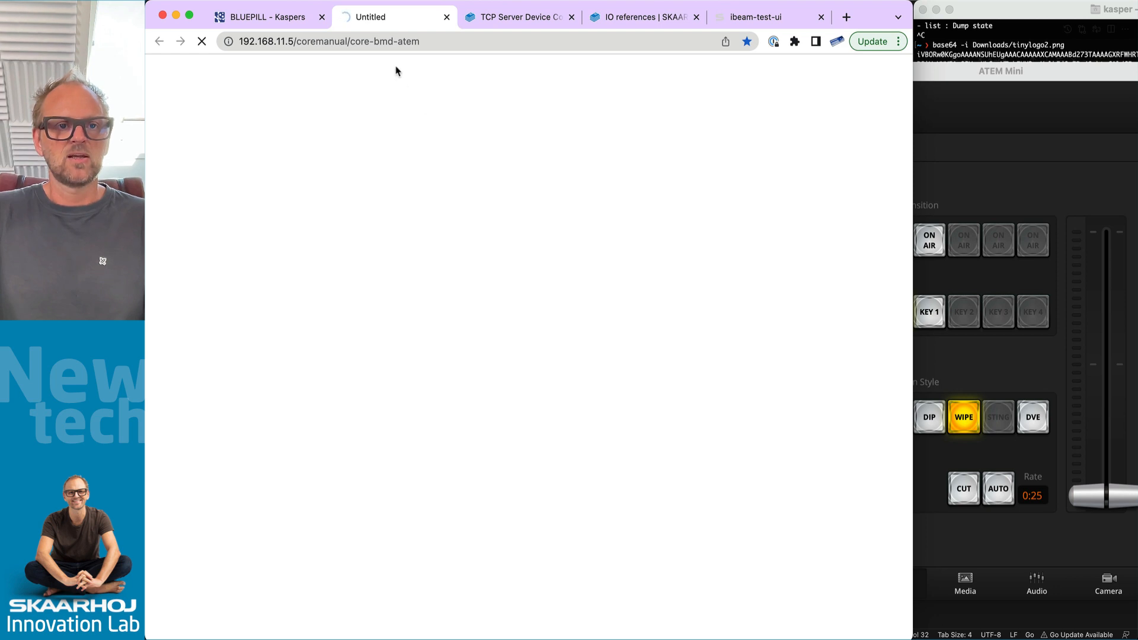
Search the BMD ATEM parameter list for the Preview Input Video Source parameter.
{"action": "scroll", "coordinate": [605, 514], "scroll_direction": "down", "scroll_amount": 3}
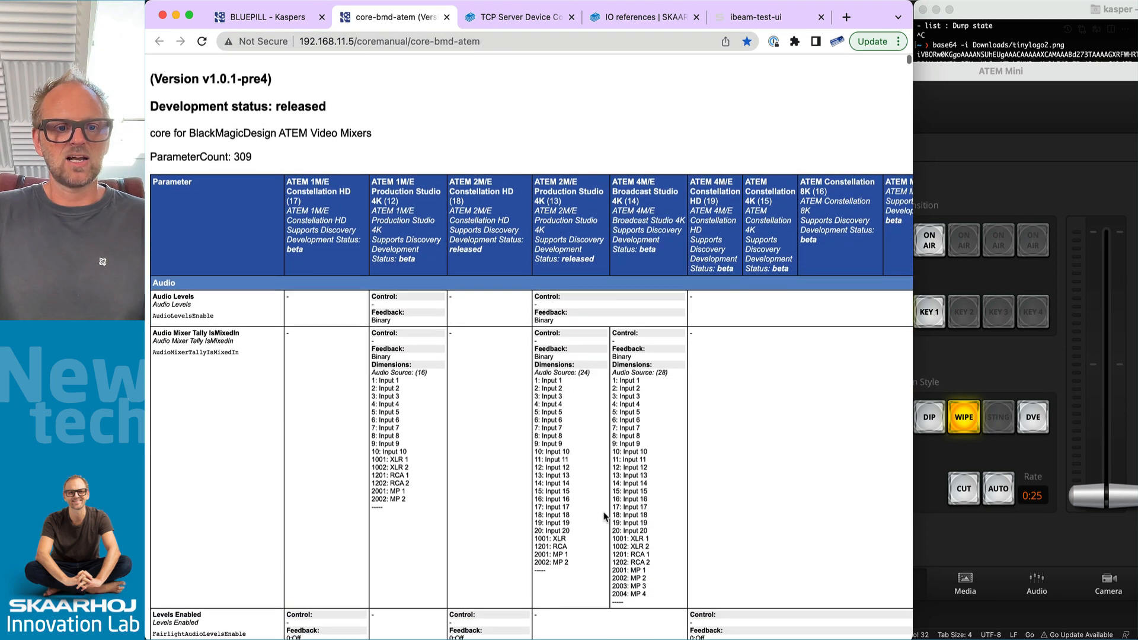
{"action": "key", "text": "super+f"}
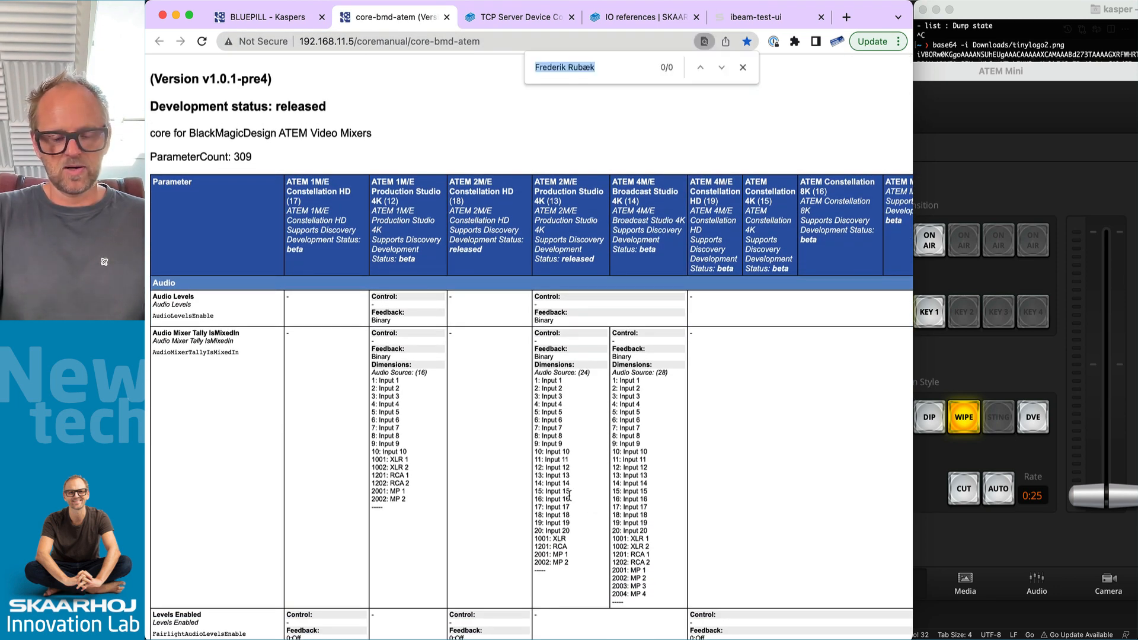
{"action": "type", "text": "preview"}
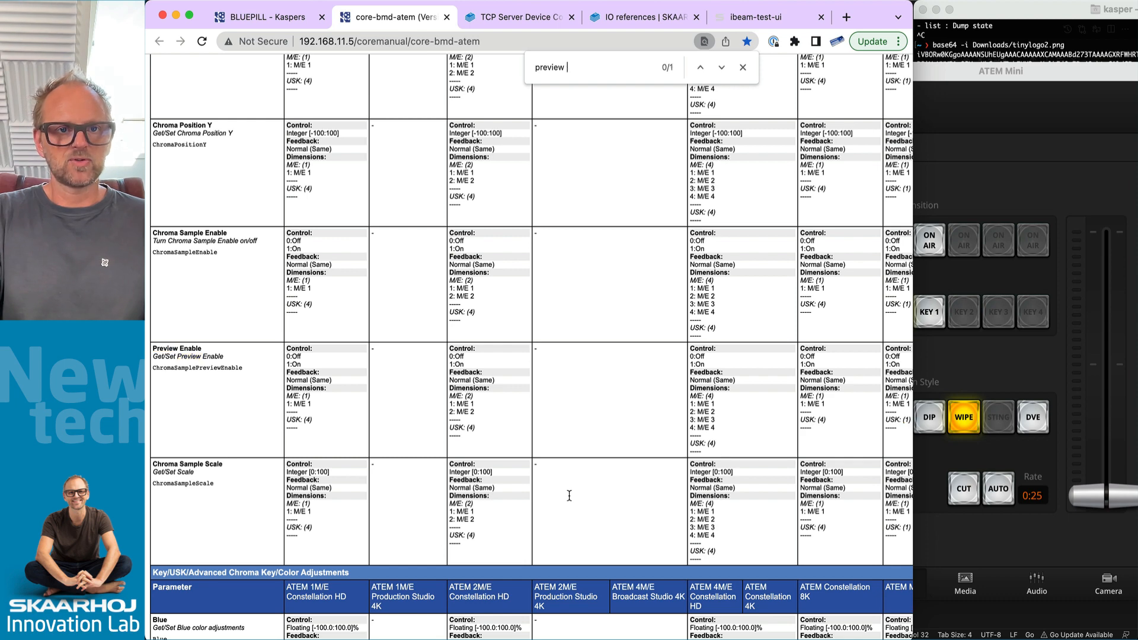
{"action": "key", "text": "BackSpace"}
{"action": "type", "text": "vi"}
{"action": "key", "text": "BackSpace"}
{"action": "key", "text": "BackSpace"}
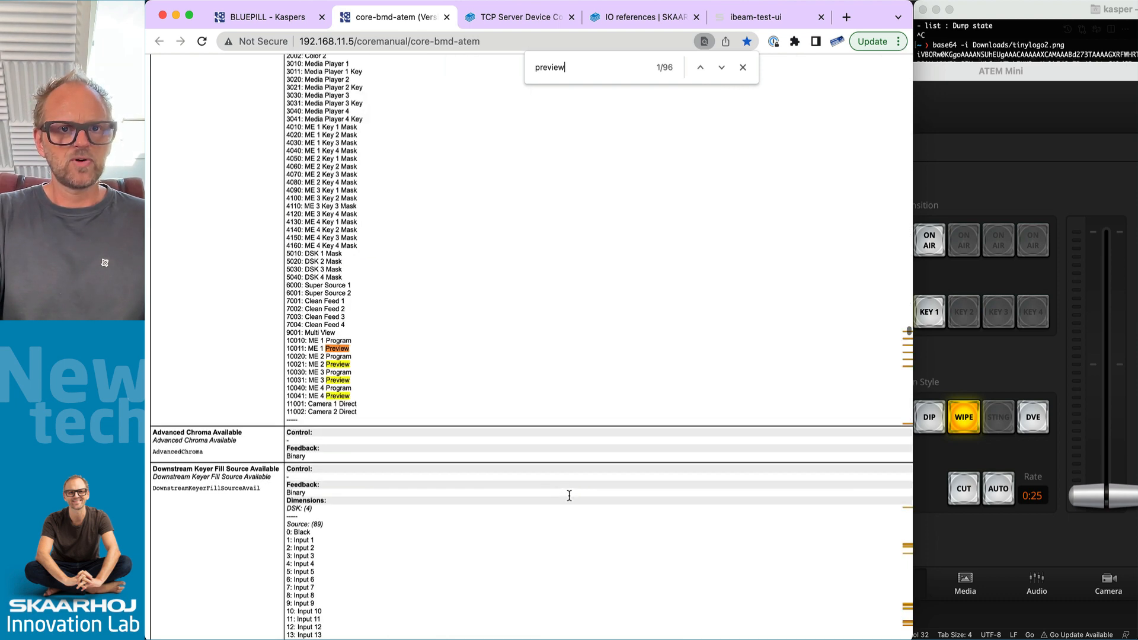
{"action": "type", "text": "inpuy"}
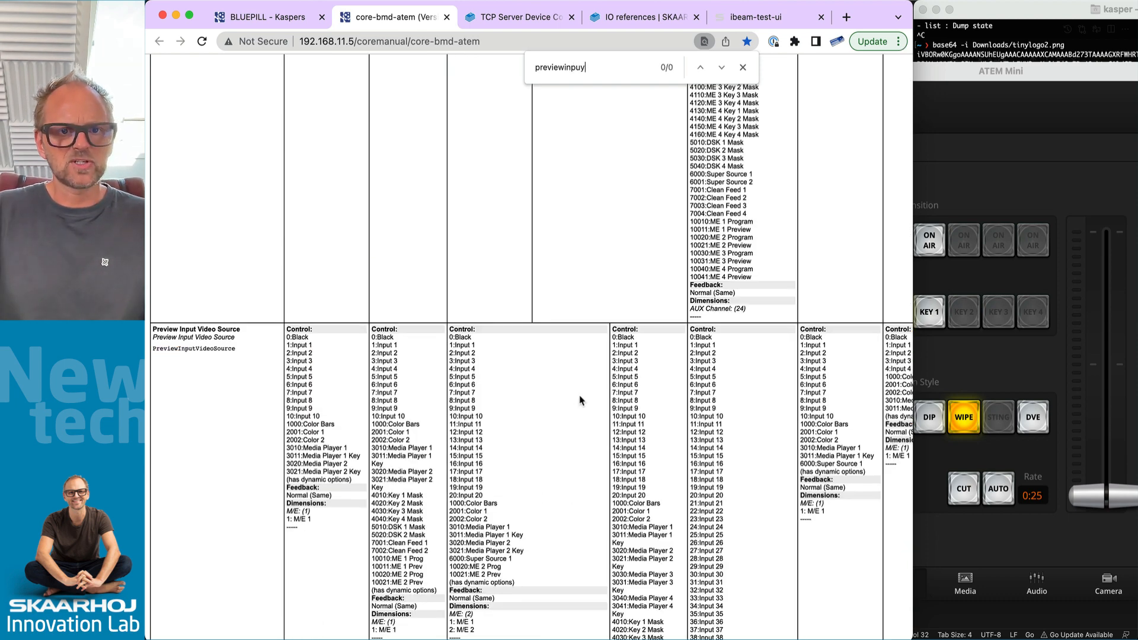
Examine the source numbers under Preview Input Video Source and highlight the Color 1 and Color 2 entries.
{"action": "scroll", "coordinate": [580, 400], "scroll_direction": "up", "scroll_amount": 1}
{"action": "scroll", "coordinate": [723, 481], "scroll_direction": "down", "scroll_amount": 10}
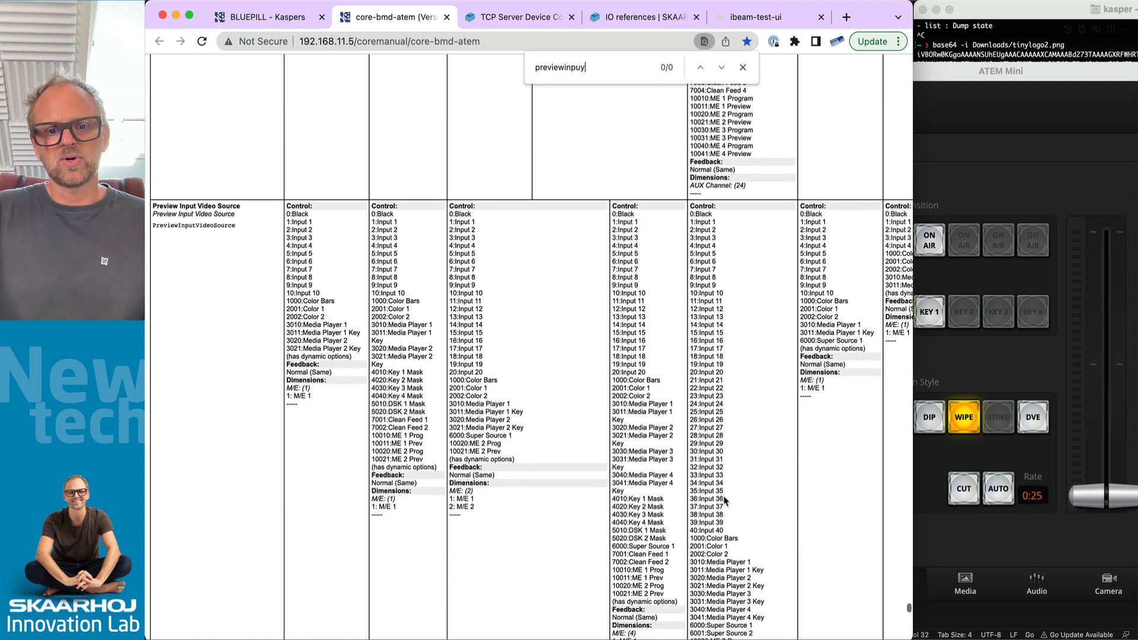
{"action": "left_click_drag", "start_coordinate": [689, 475], "coordinate": [726, 481]}
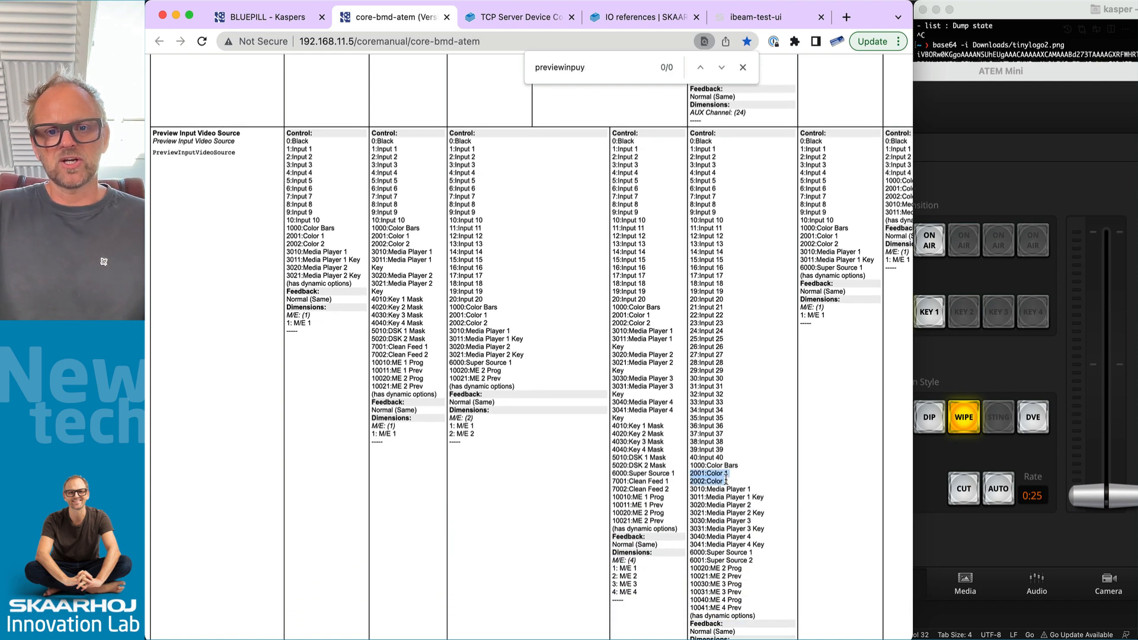
{"action": "left_click", "coordinate": [699, 476]}
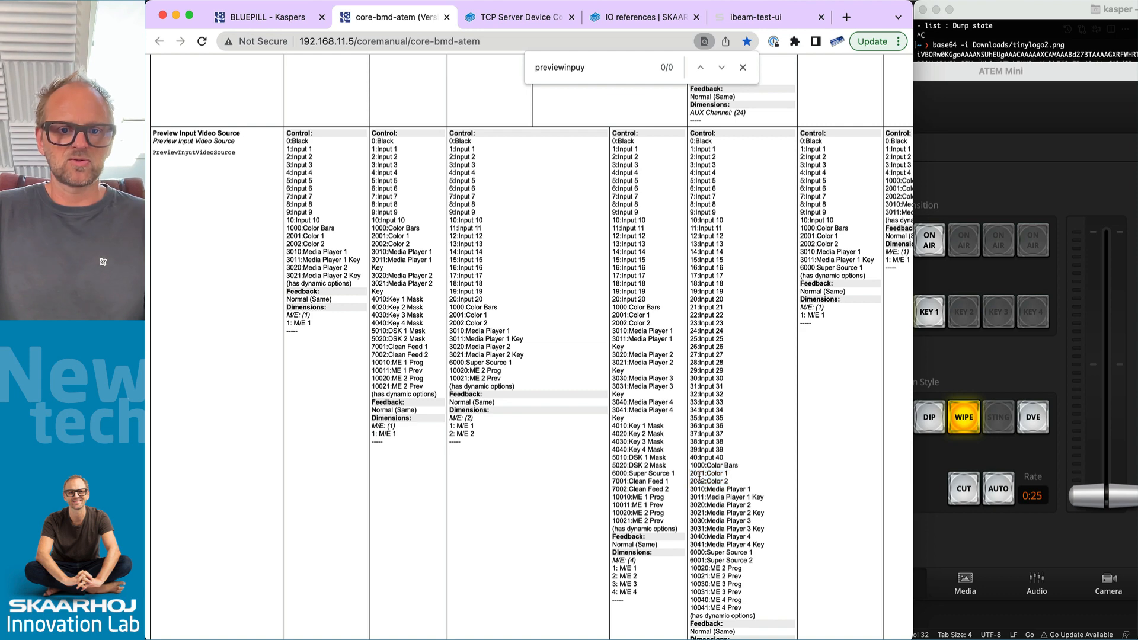
{"action": "key", "text": "super+Tab"}
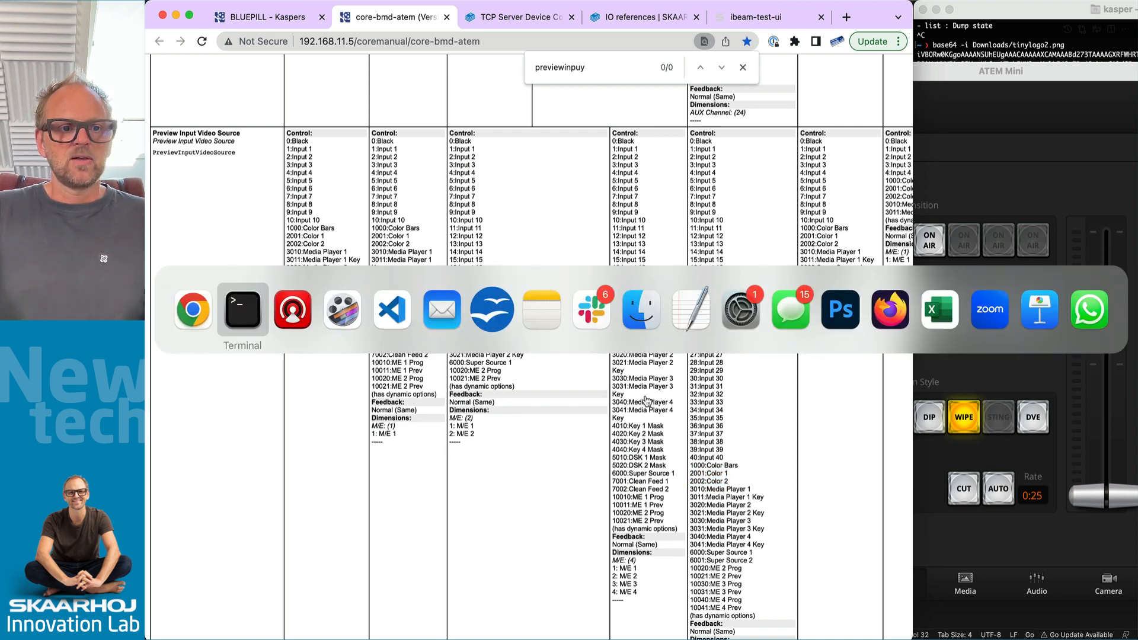
{"action": "key", "text": "super+Tab"}
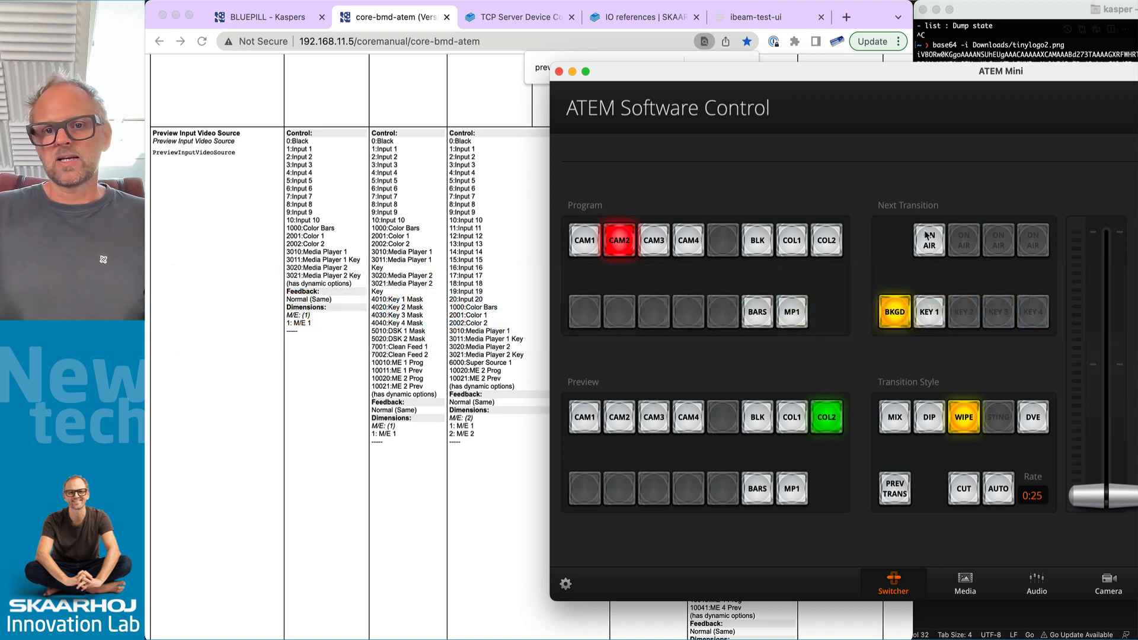
{"action": "key", "text": "super+Tab"}
{"action": "key", "text": "super+Tab"}
{"action": "key", "text": "super+Tab"}
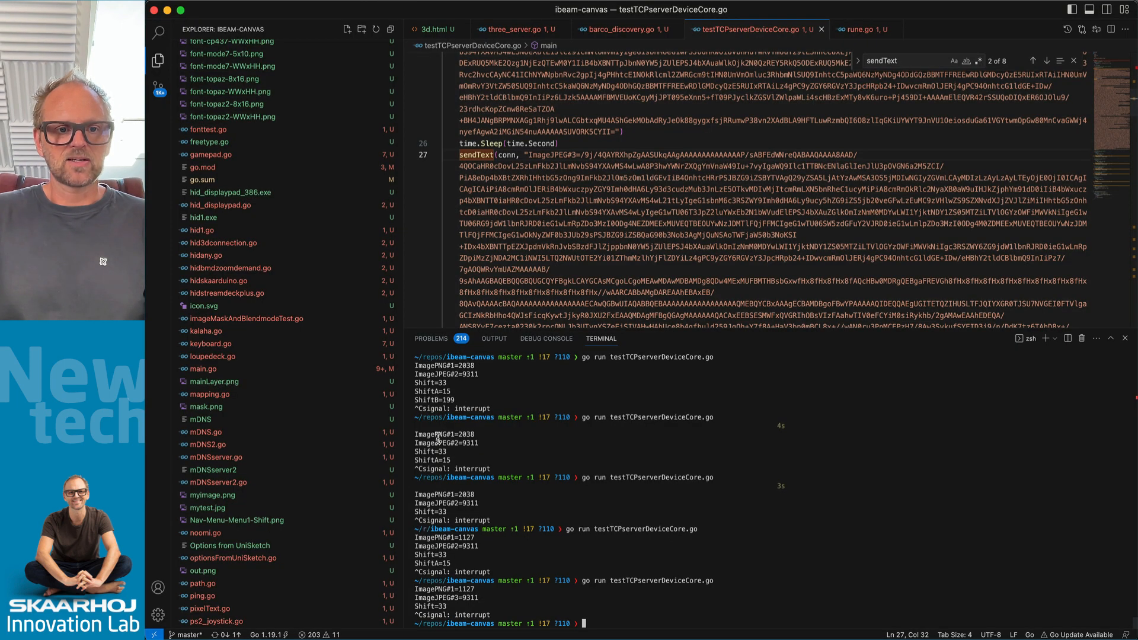
{"action": "key", "text": "super+Tab"}
{"action": "key", "text": "super+Tab"}
{"action": "key", "text": "super+Tab"}
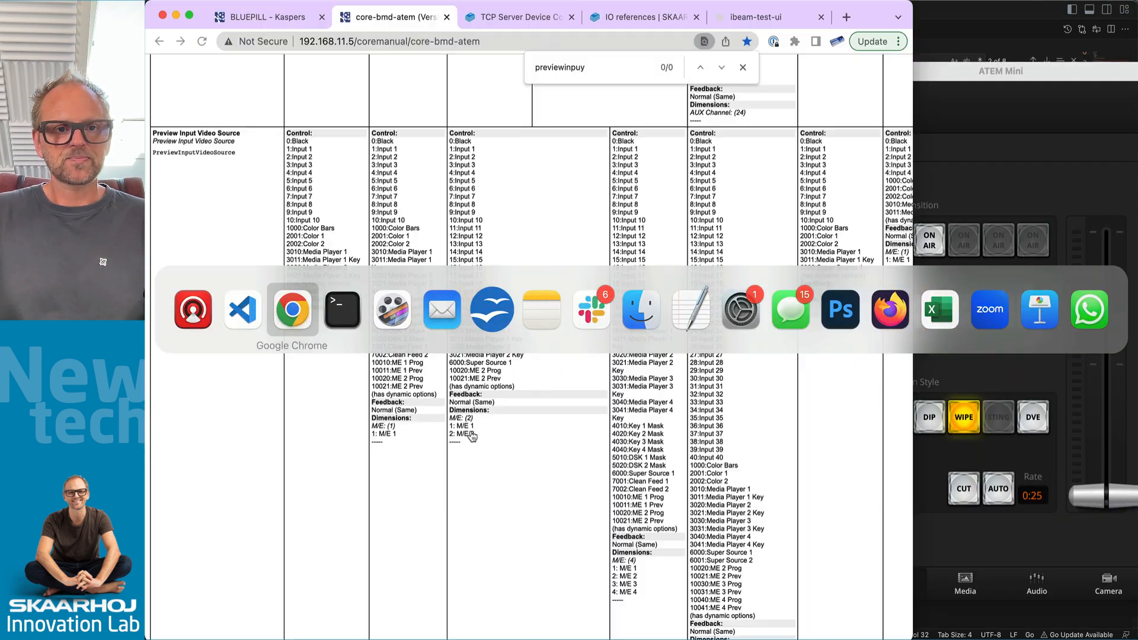
Close the BMD ATEM parameter list page and dismiss the core's settings dialog in Reactor.
{"action": "left_click", "coordinate": [264, 17]}
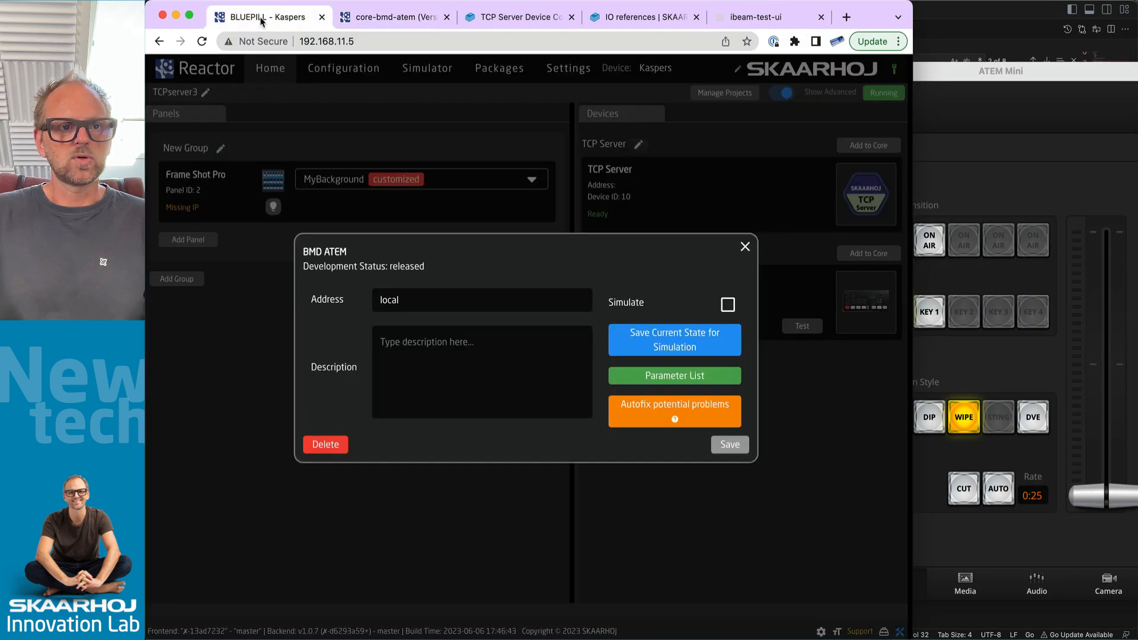
{"action": "left_click", "coordinate": [447, 17]}
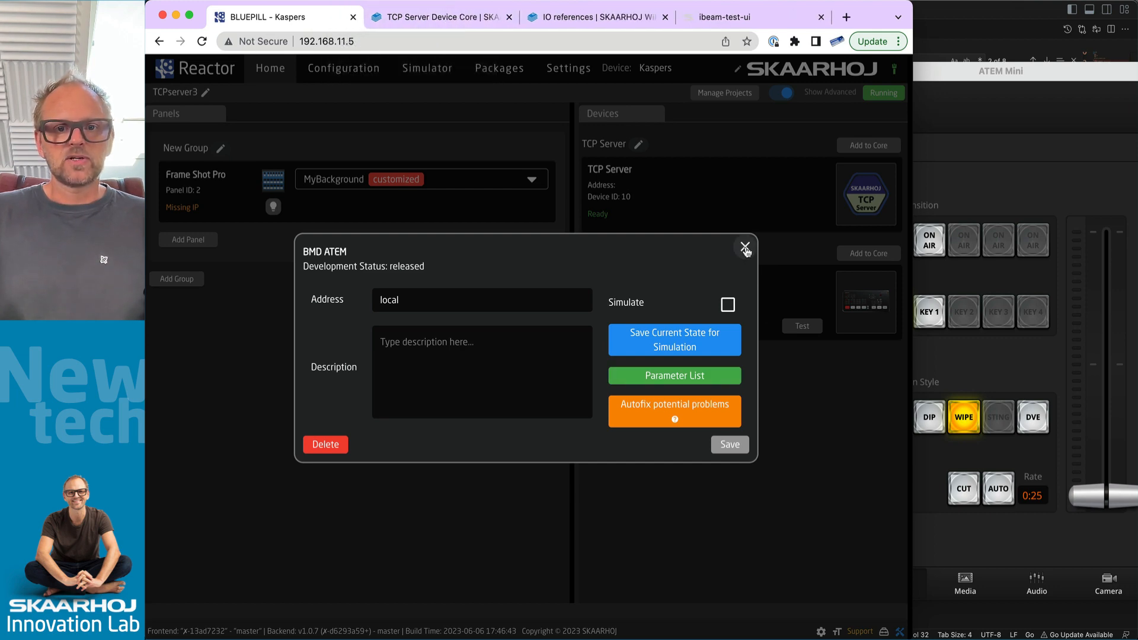
{"action": "left_click", "coordinate": [745, 246]}
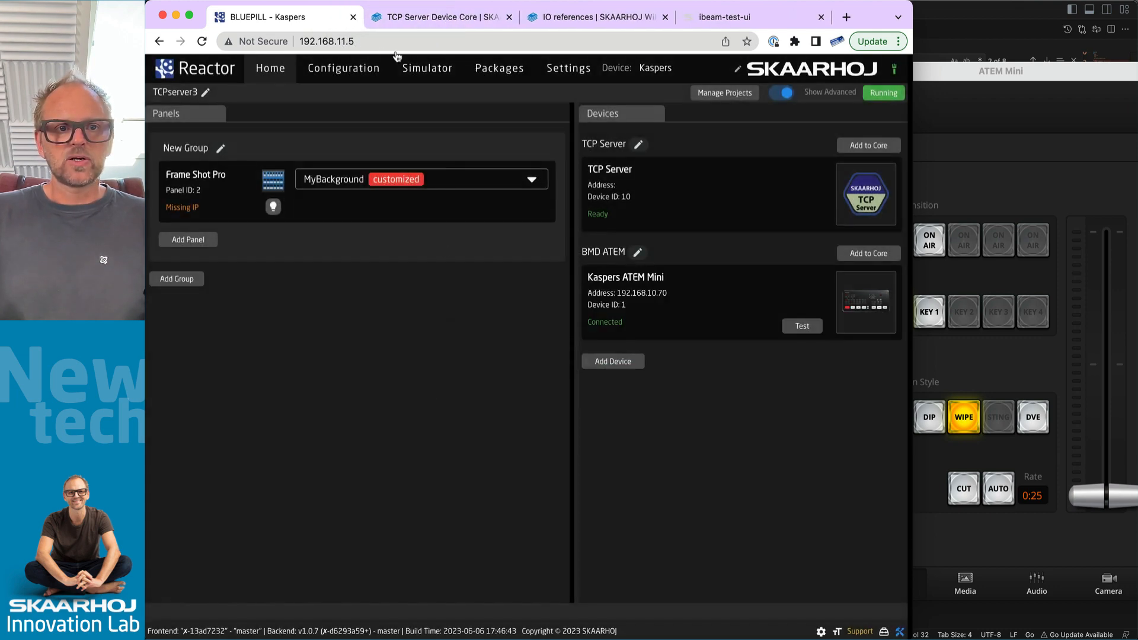
Open Reactor's configuration and create a virtual trigger named KeyerState on the MyBackground layer.
{"action": "left_click", "coordinate": [333, 74]}
{"action": "left_click", "coordinate": [173, 519]}
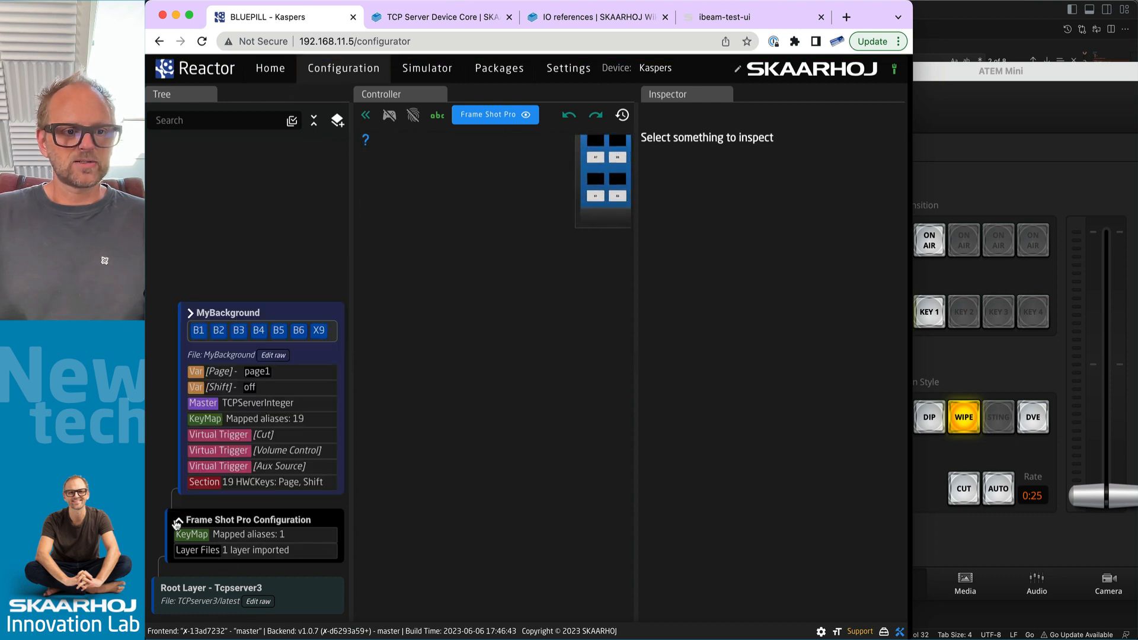
{"action": "left_click", "coordinate": [228, 312]}
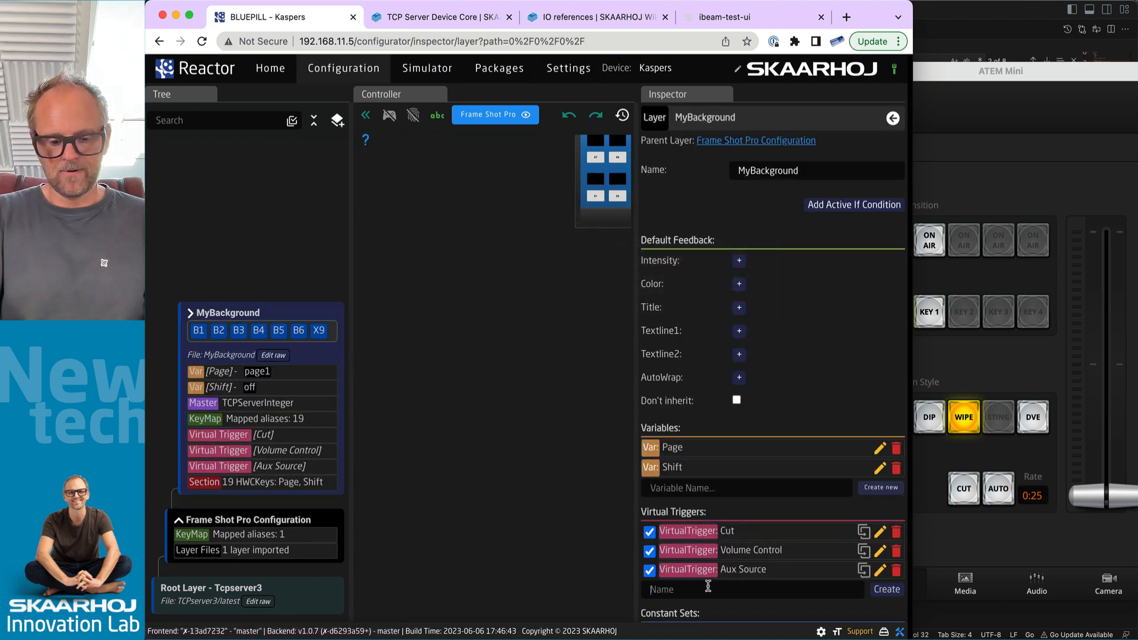
{"action": "type", "text": "Ke"}
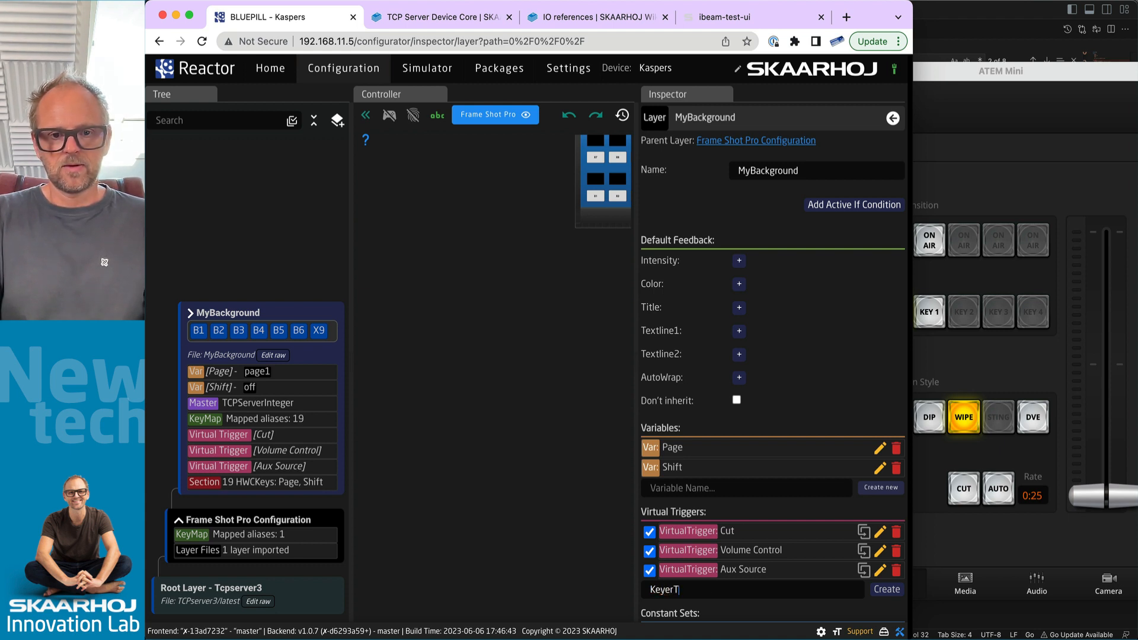
{"action": "type", "text": "yerState"}
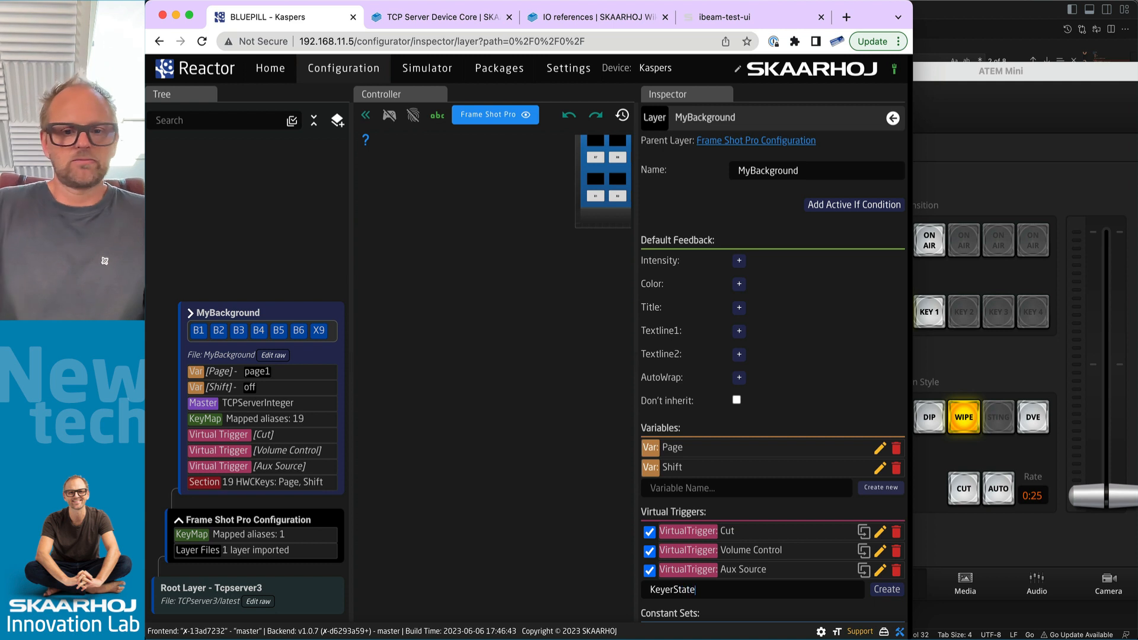
{"action": "left_click", "coordinate": [885, 589]}
{"action": "left_click", "coordinate": [761, 593]}
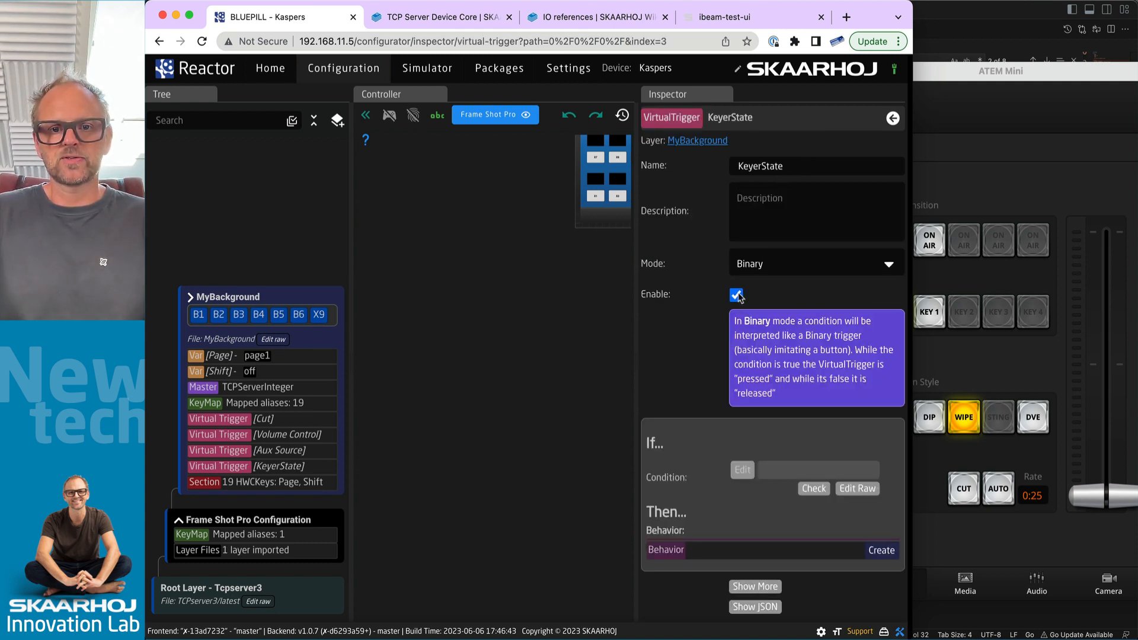
Switch the KeyerState trigger to Analog mode and base its IO reference on the TCP Server's Boolean Value parameter.
{"action": "left_click", "coordinate": [766, 264]}
{"action": "left_click", "coordinate": [752, 271]}
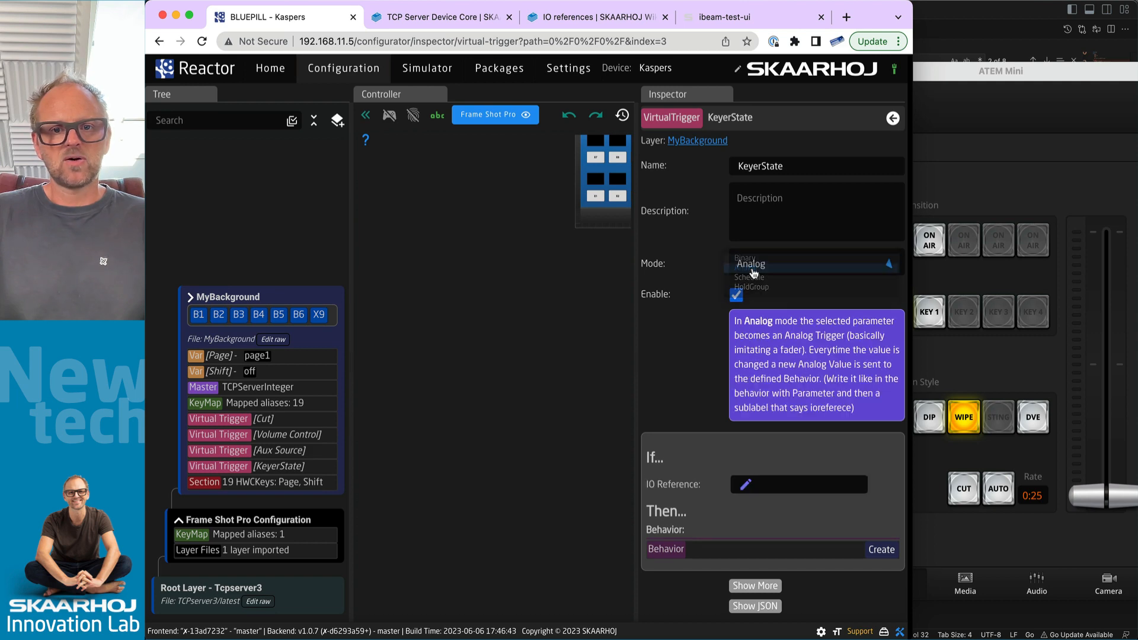
{"action": "left_click", "coordinate": [746, 488]}
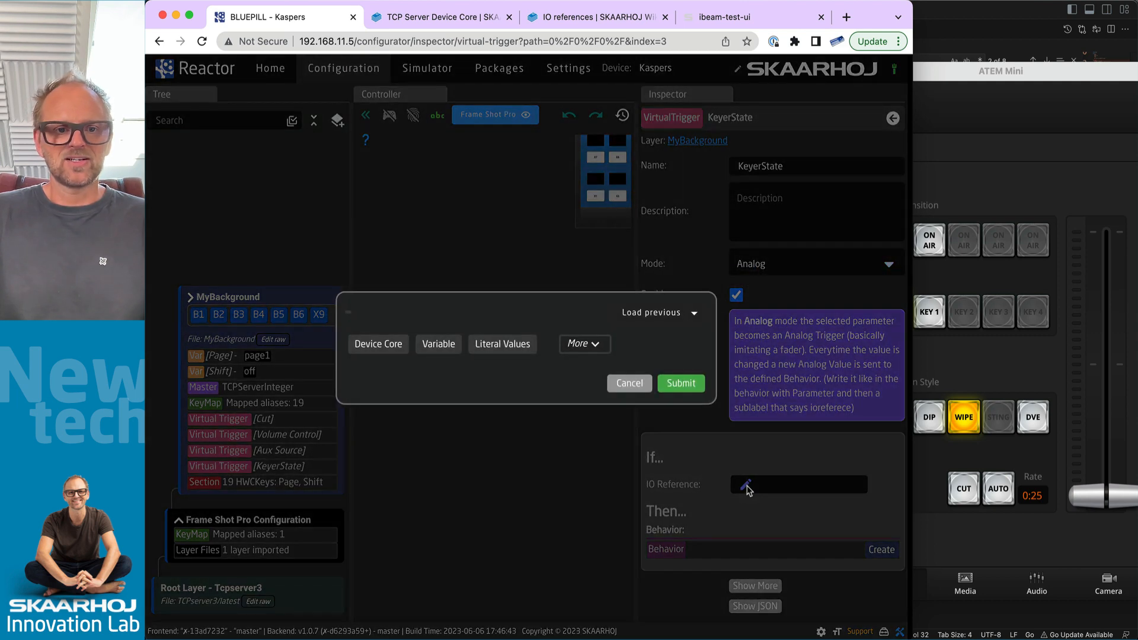
{"action": "left_click", "coordinate": [393, 354]}
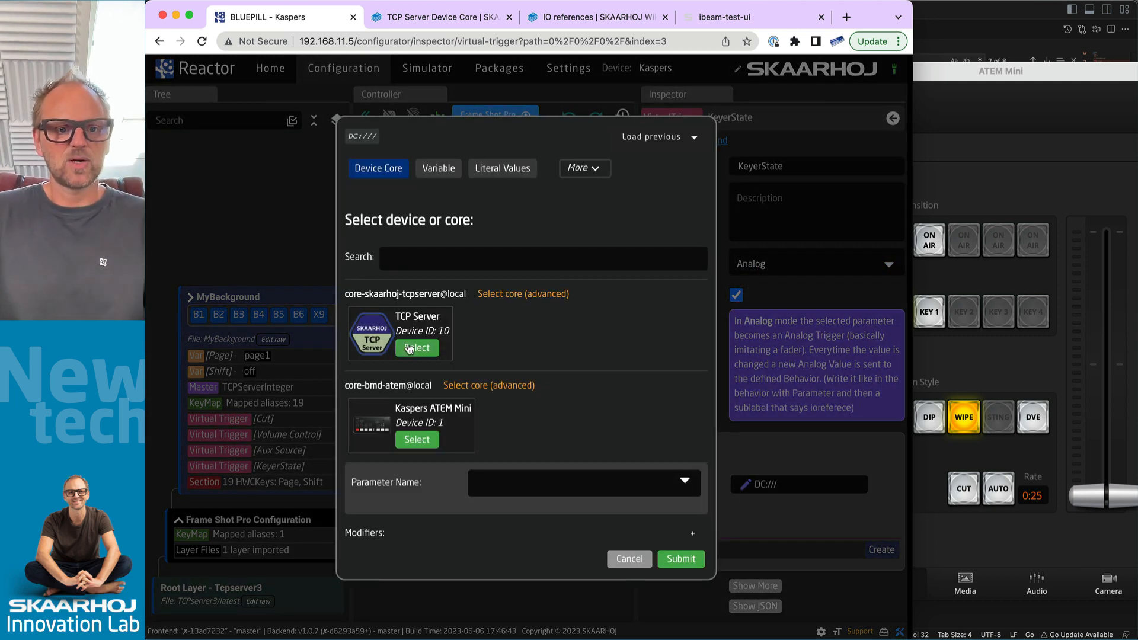
{"action": "left_click", "coordinate": [410, 349]}
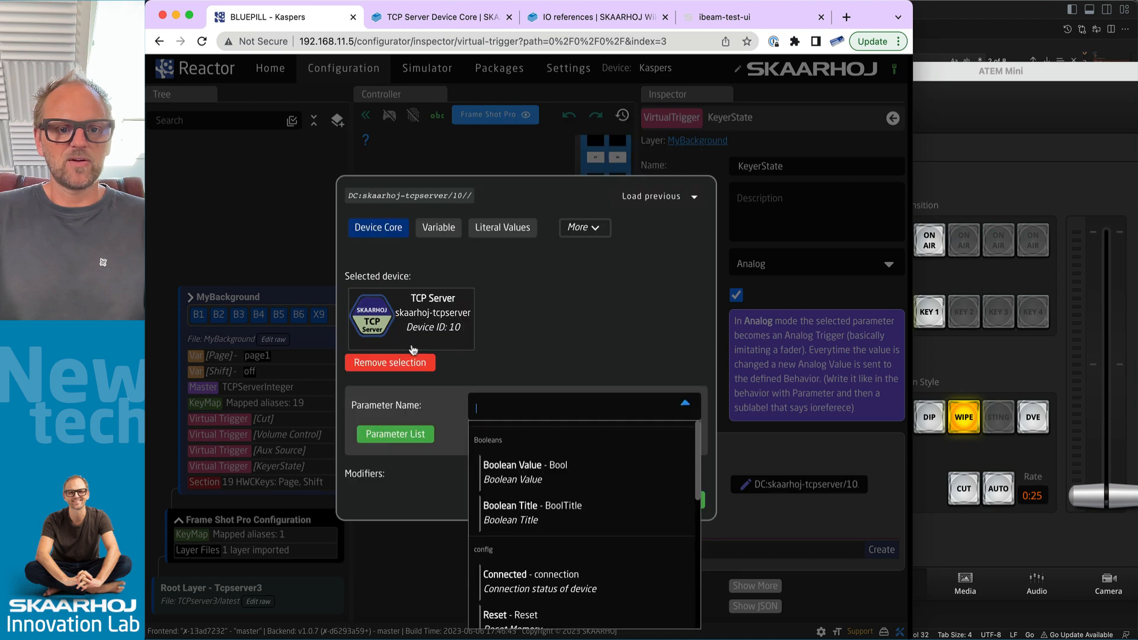
{"action": "left_click", "coordinate": [524, 474]}
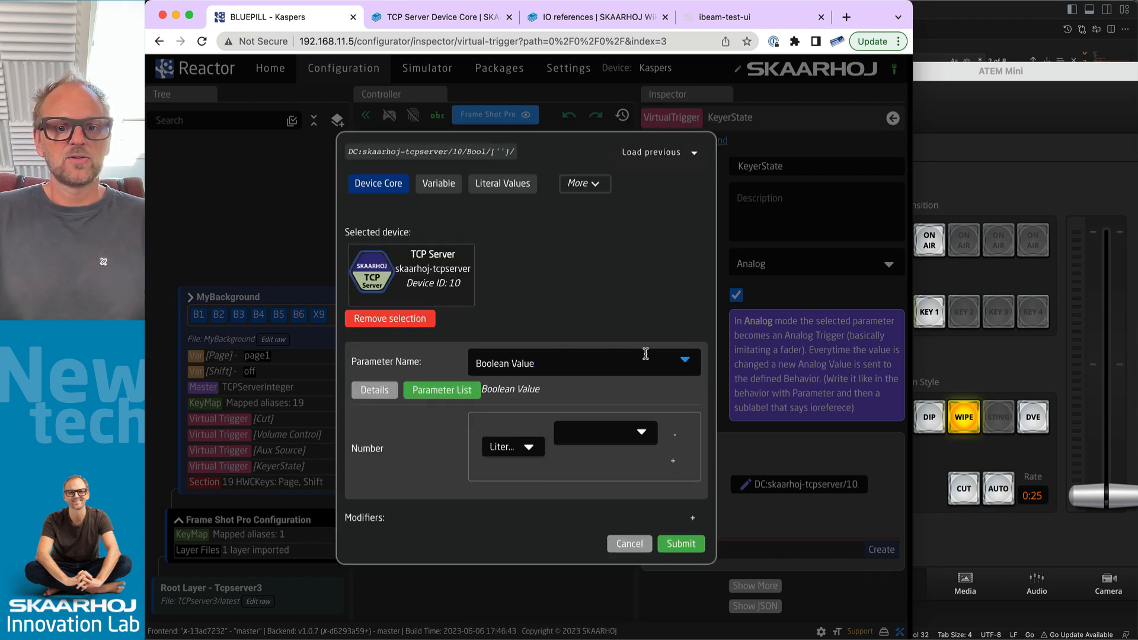
Set the Boolean Value number to 160 and submit the IO reference.
{"action": "left_click", "coordinate": [687, 360]}
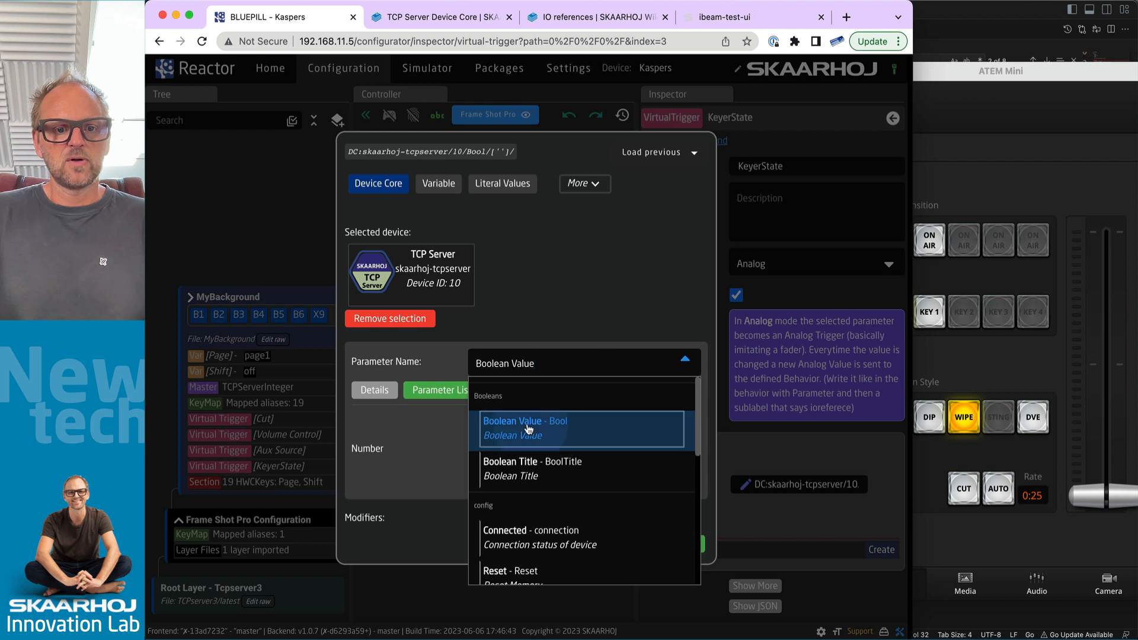
{"action": "left_click", "coordinate": [585, 427]}
{"action": "left_click", "coordinate": [640, 436]}
{"action": "scroll", "coordinate": [603, 554], "scroll_direction": "down", "scroll_amount": 20}
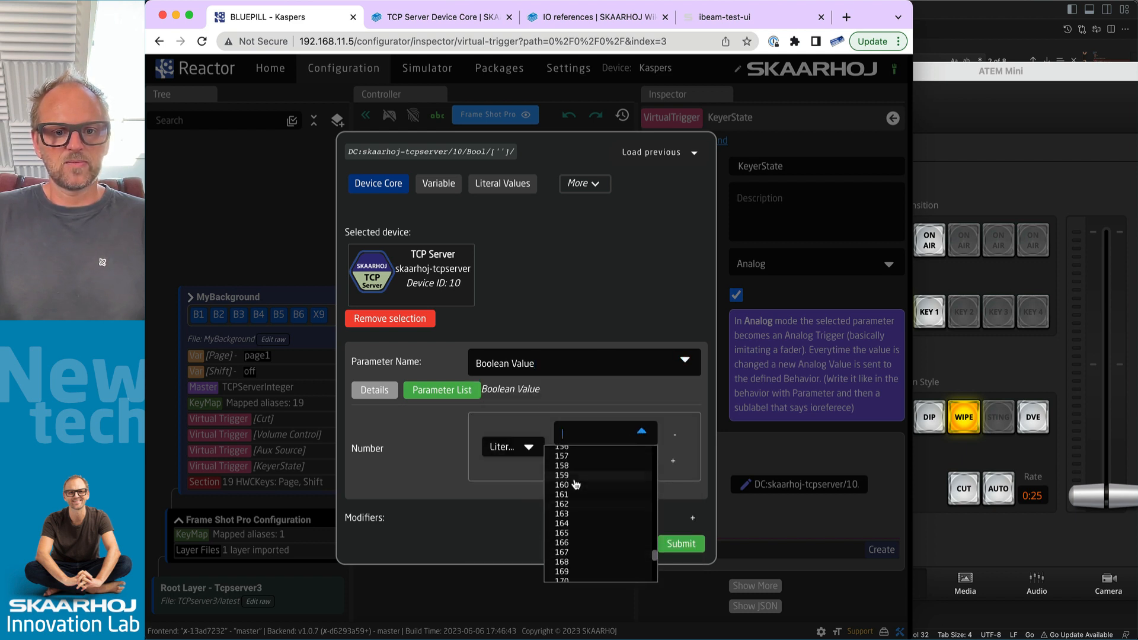
{"action": "left_click", "coordinate": [574, 484]}
{"action": "left_click", "coordinate": [684, 546]}
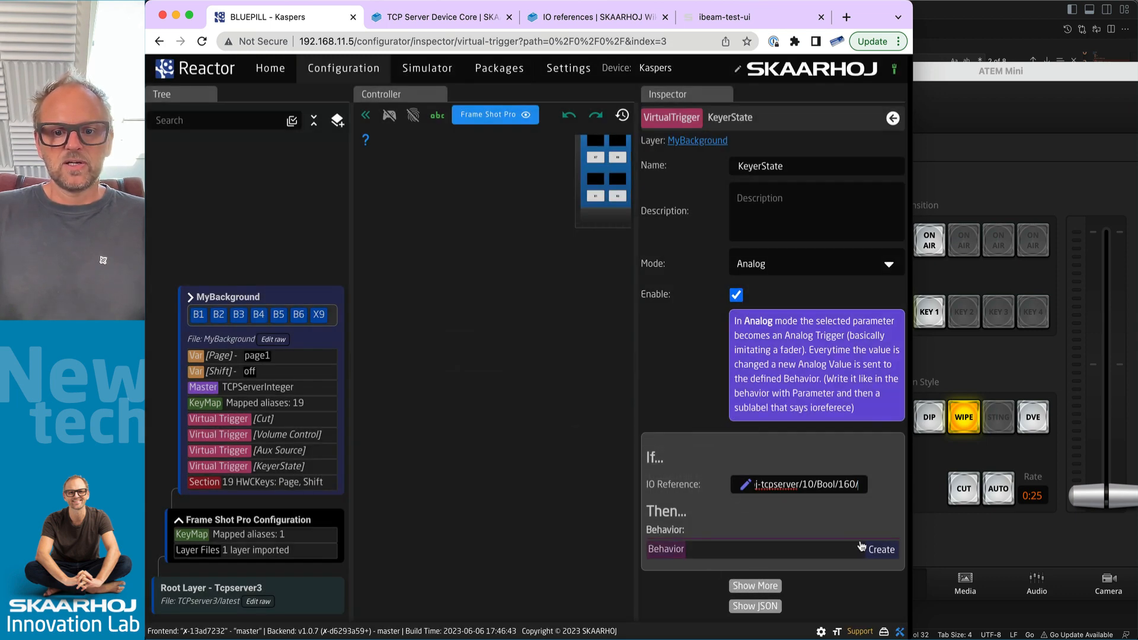
Change the KeyerState trigger's Mode to "Change" in its JSON, save it and check the raw IO reference.
{"action": "left_click", "coordinate": [753, 605]}
{"action": "scroll", "coordinate": [753, 534], "scroll_direction": "down", "scroll_amount": 5}
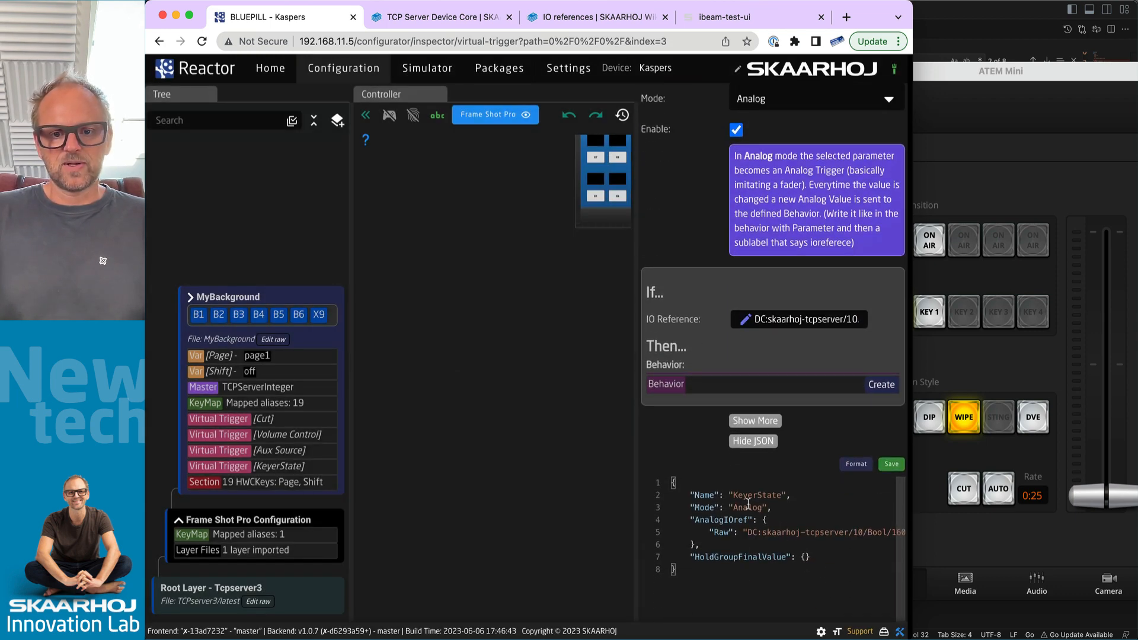
{"action": "double_click", "coordinate": [746, 506]}
{"action": "type", "text": "Change"}
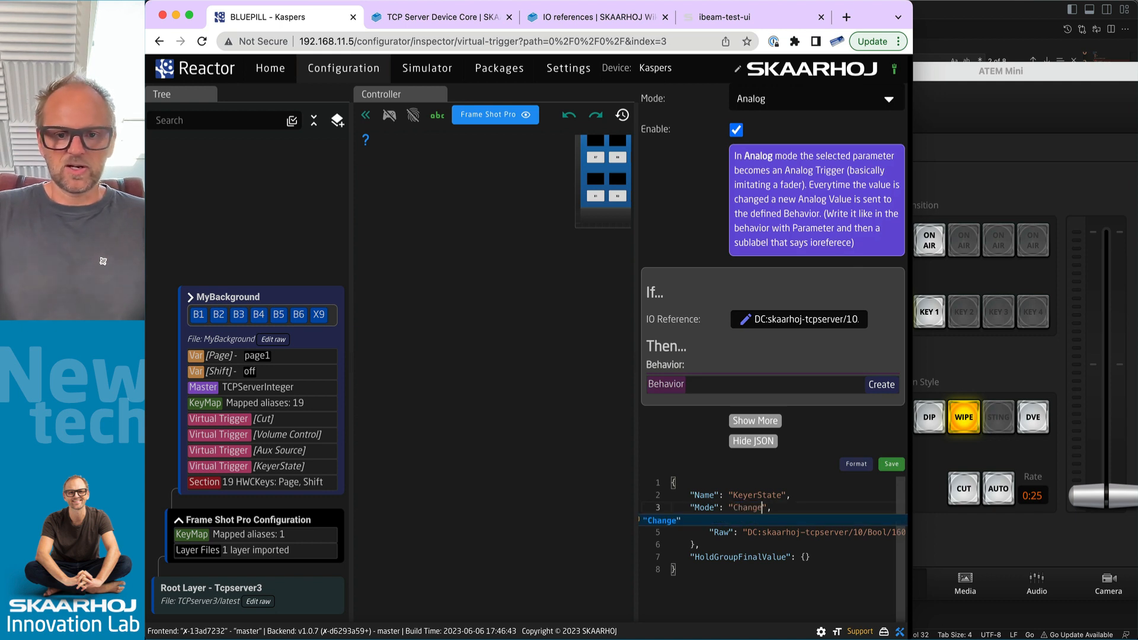
{"action": "left_click", "coordinate": [890, 464]}
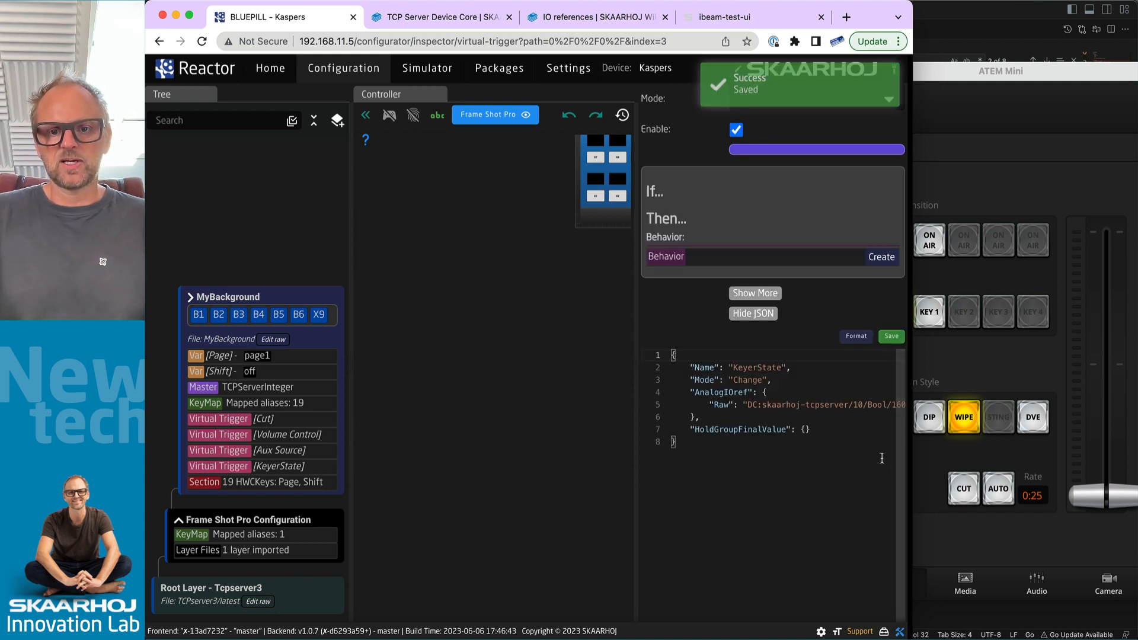
{"action": "scroll", "coordinate": [842, 445], "scroll_direction": "up", "scroll_amount": 2}
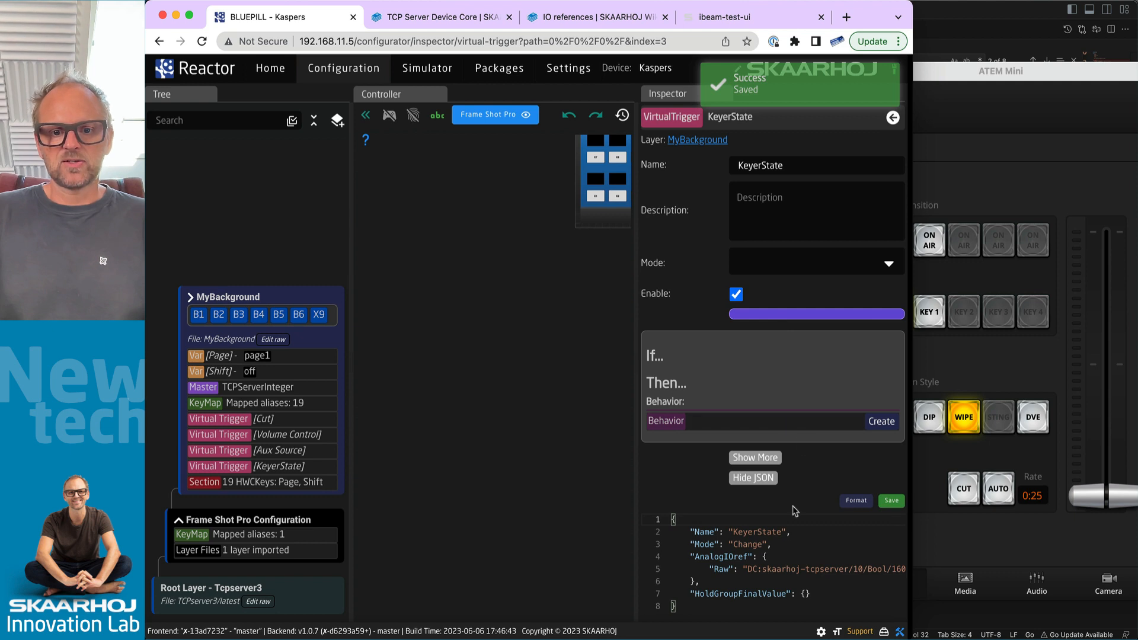
{"action": "left_click_drag", "start_coordinate": [857, 568], "coordinate": [908, 573]}
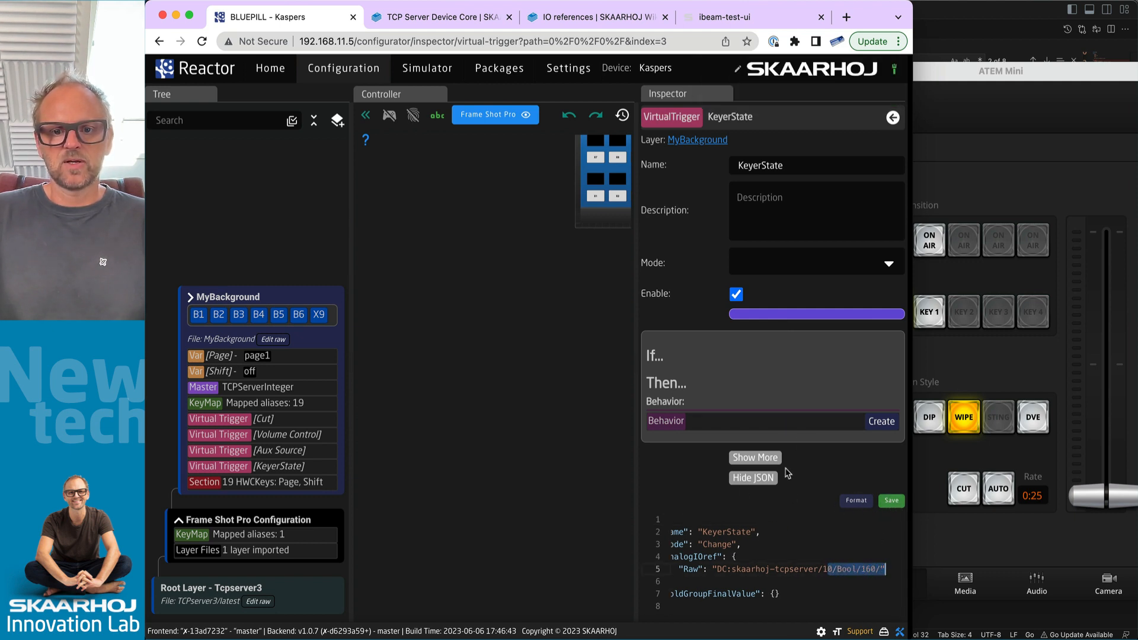
Create a behavior for the KeyerState trigger and select the ATEM Mini as the device for its parameter.
{"action": "left_click", "coordinate": [881, 421]}
{"action": "left_click", "coordinate": [871, 423]}
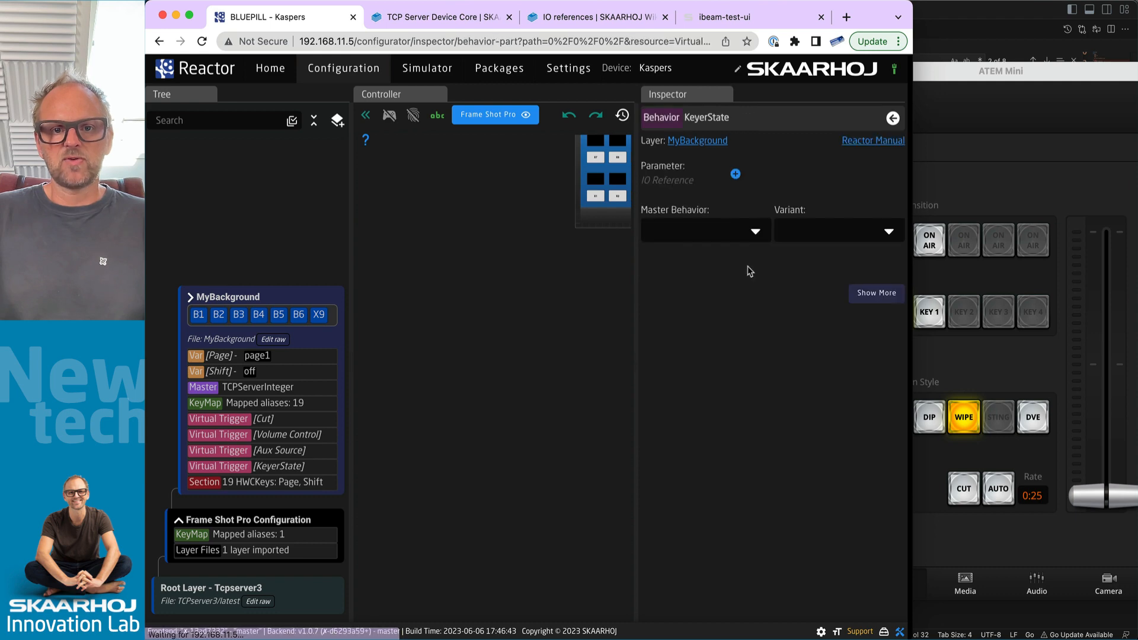
{"action": "left_click", "coordinate": [735, 174]}
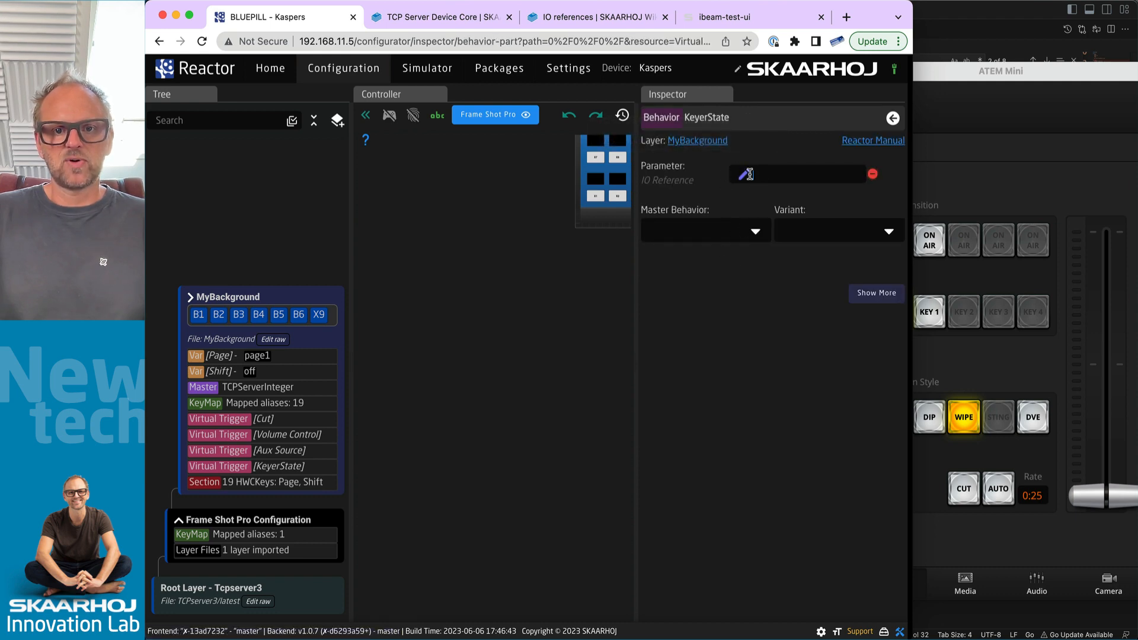
{"action": "left_click", "coordinate": [748, 173]}
{"action": "left_click", "coordinate": [417, 439]}
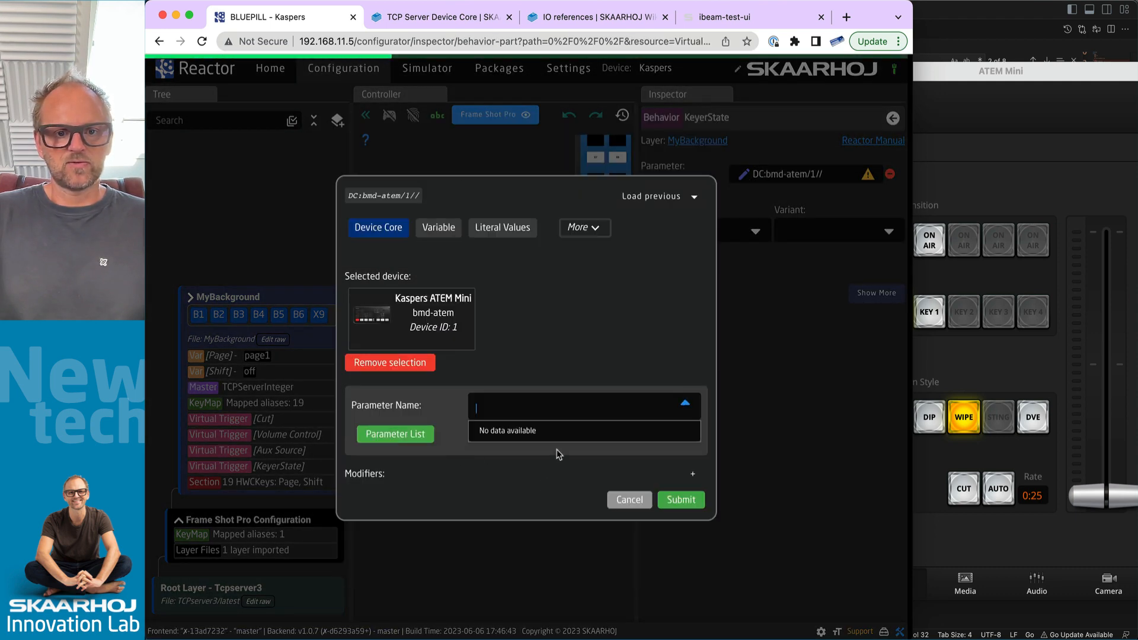
Search the ATEM Mini's parameters for "keyer cut" and choose Upstream Keyer Cut.
{"action": "type", "text": "keyer"}
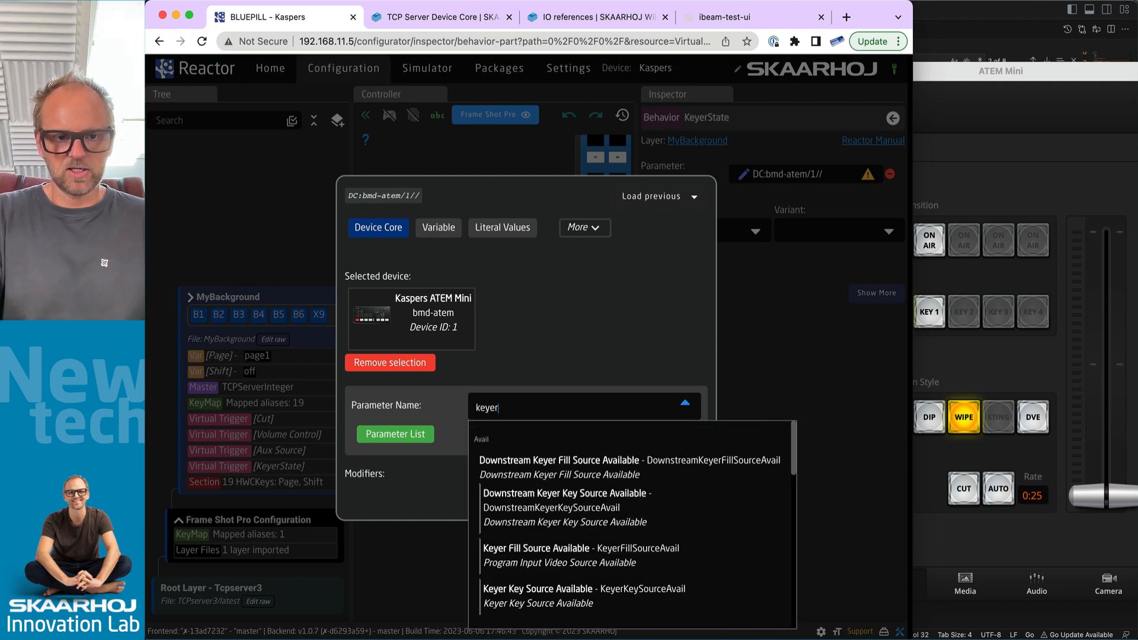
{"action": "scroll", "coordinate": [585, 546], "scroll_direction": "down", "scroll_amount": 3}
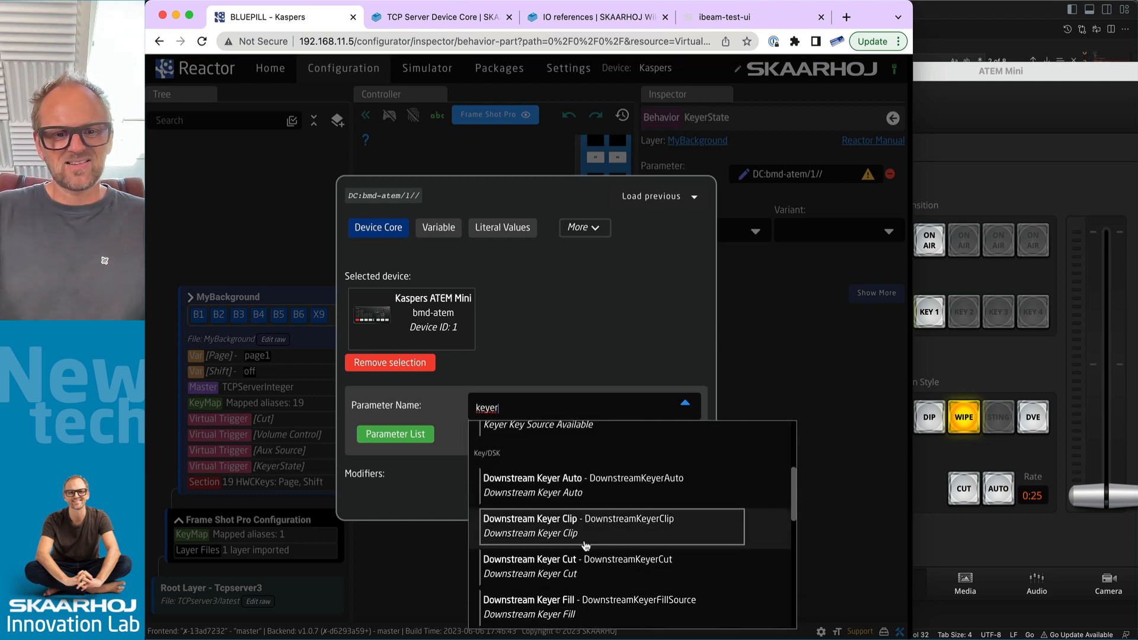
{"action": "left_click", "coordinate": [560, 571]}
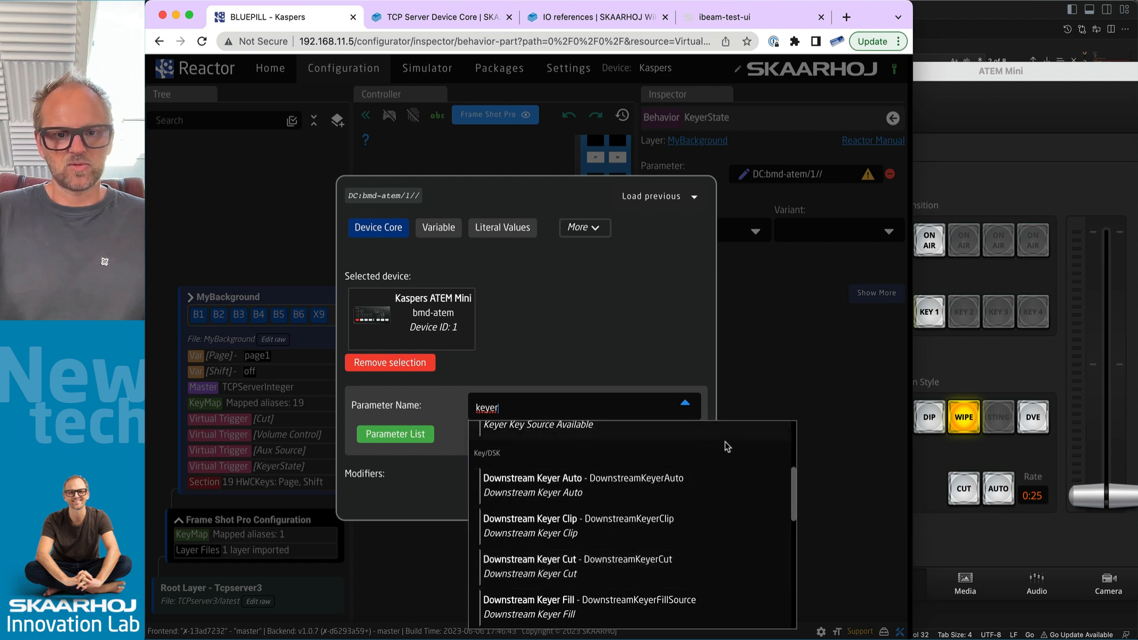
{"action": "scroll", "coordinate": [659, 590], "scroll_direction": "down", "scroll_amount": 4}
{"action": "left_click", "coordinate": [590, 509]}
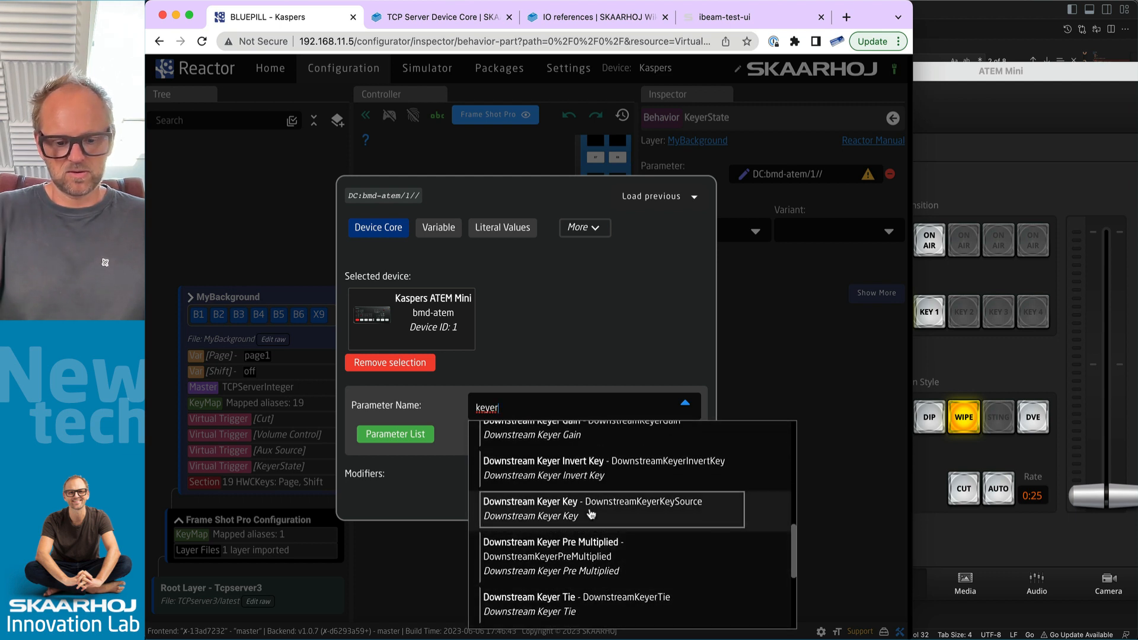
{"action": "type", "text": "cut"}
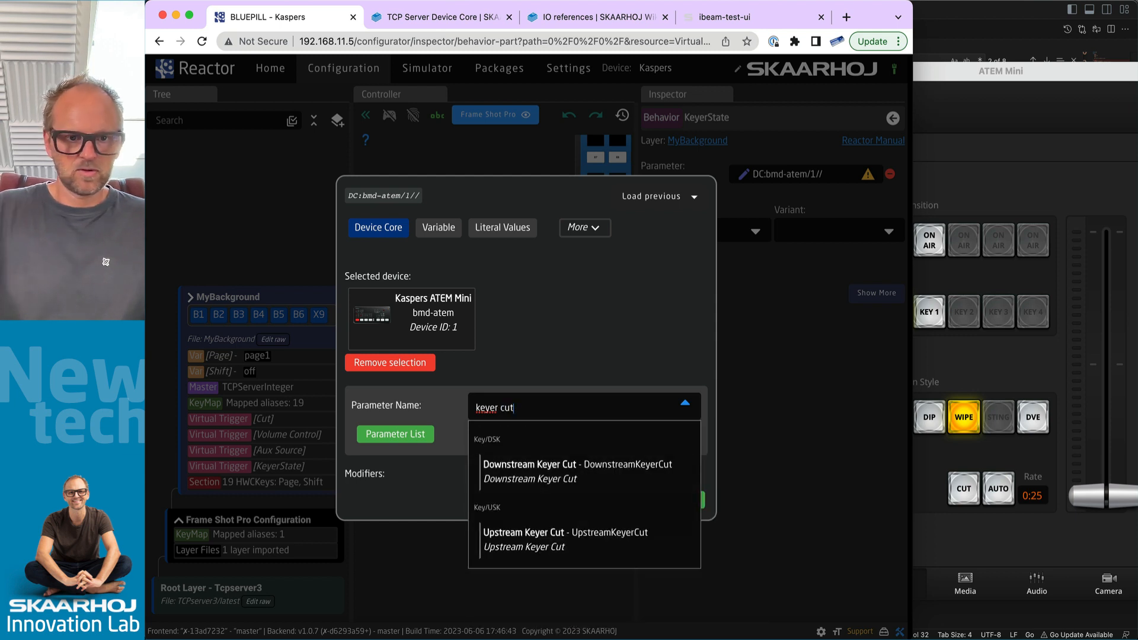
{"action": "left_click", "coordinate": [551, 536]}
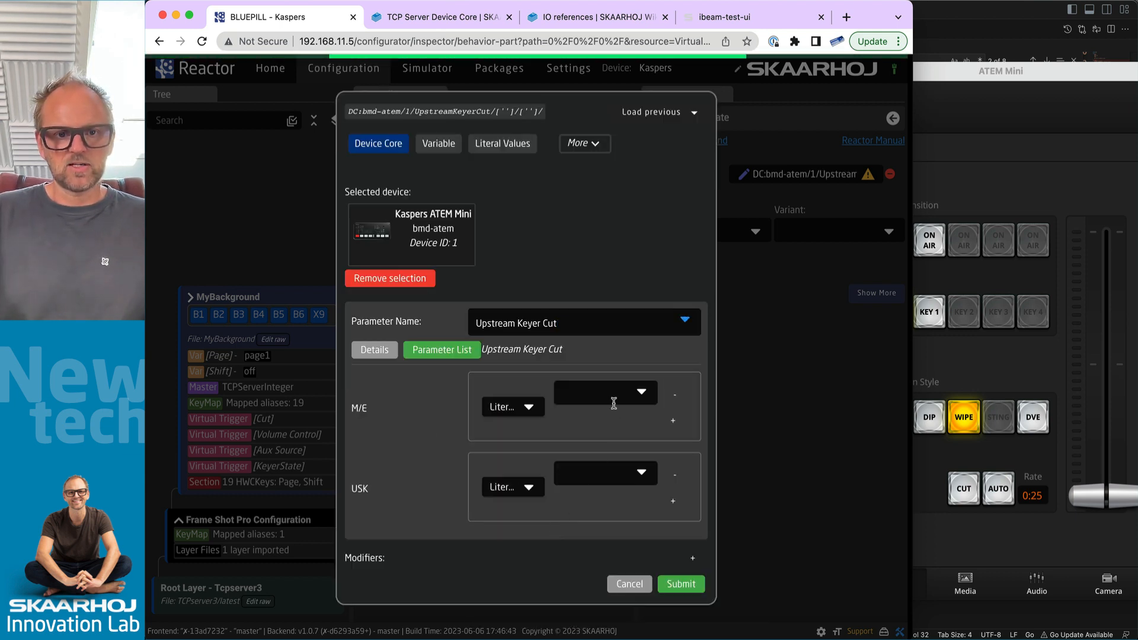
Set the Upstream Keyer Cut reference to M/E 1 and USK 1 and submit it.
{"action": "left_click", "coordinate": [632, 396]}
{"action": "left_click", "coordinate": [569, 415]}
{"action": "left_click", "coordinate": [619, 471]}
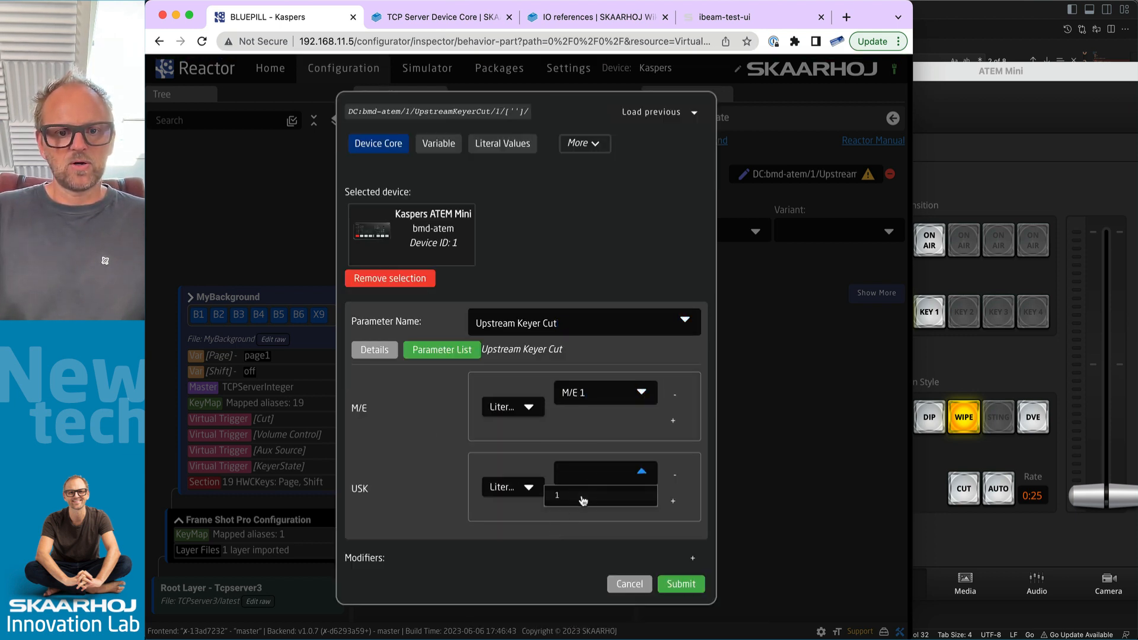
{"action": "left_click", "coordinate": [582, 499]}
{"action": "left_click", "coordinate": [677, 583]}
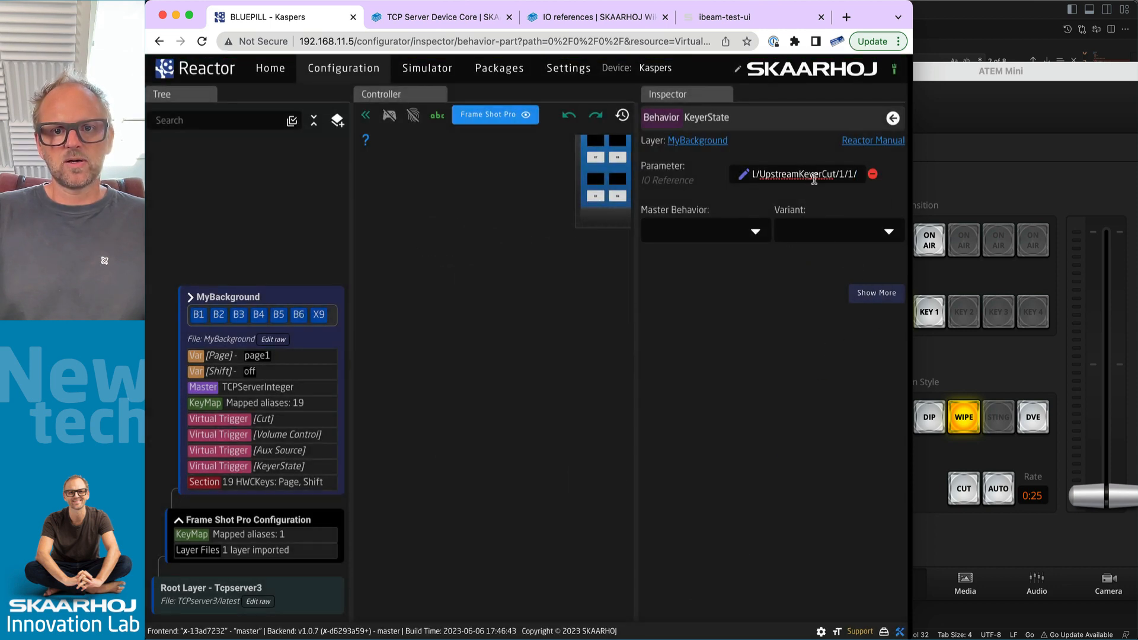
Remove the Upstream Keyer Cut reference from the KeyerState behavior's parameter.
{"action": "left_click", "coordinate": [749, 231]}
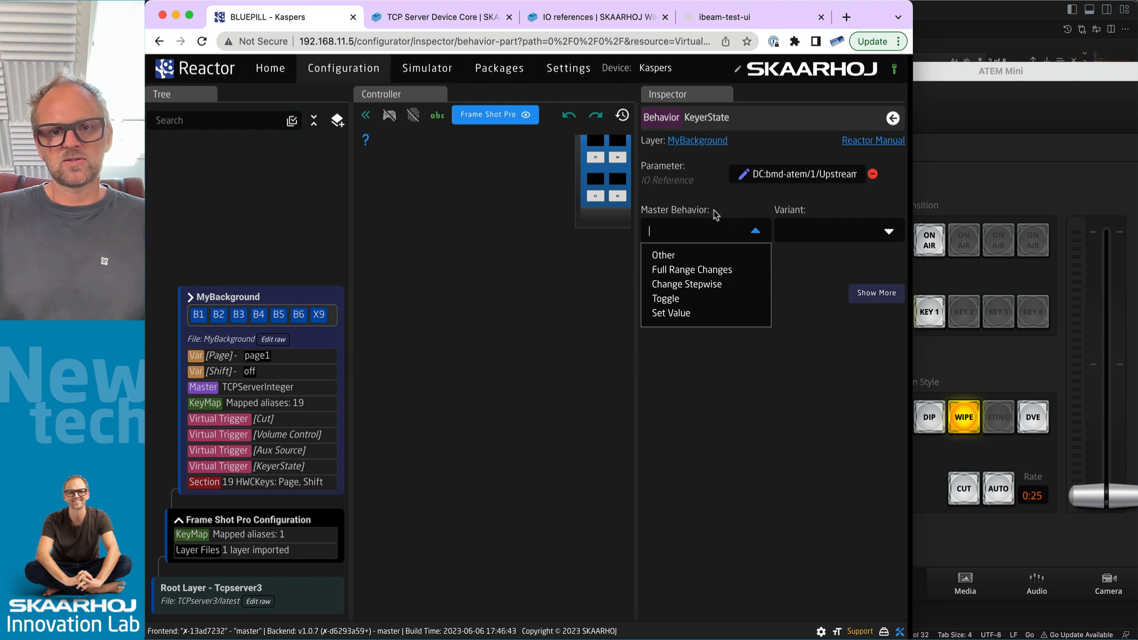
{"action": "left_click", "coordinate": [800, 172]}
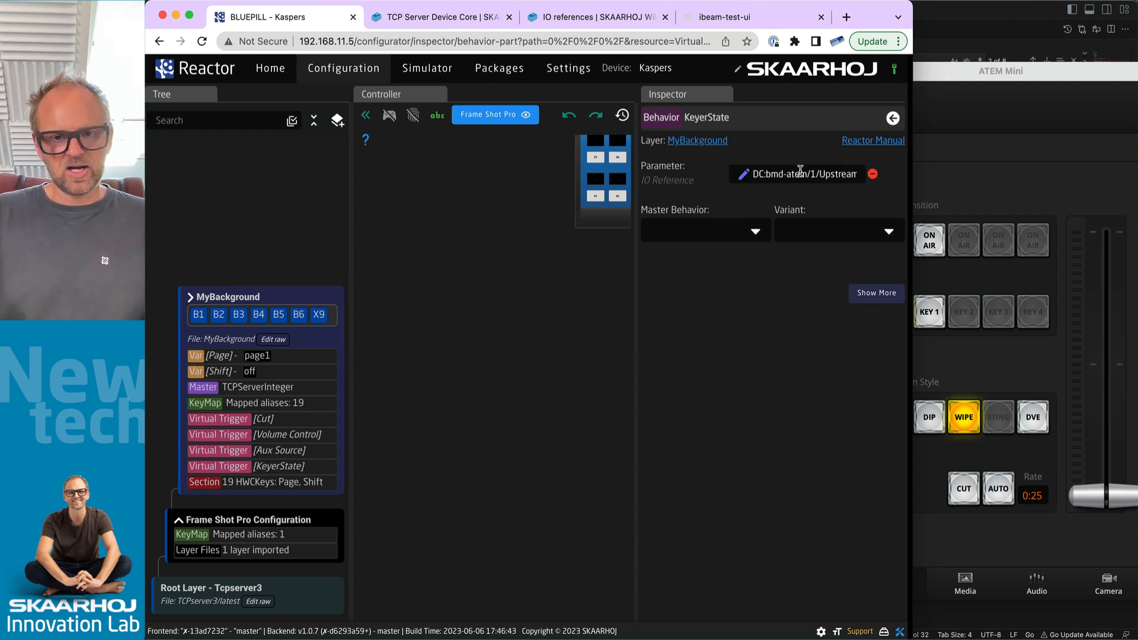
{"action": "triple_click", "coordinate": [800, 172]}
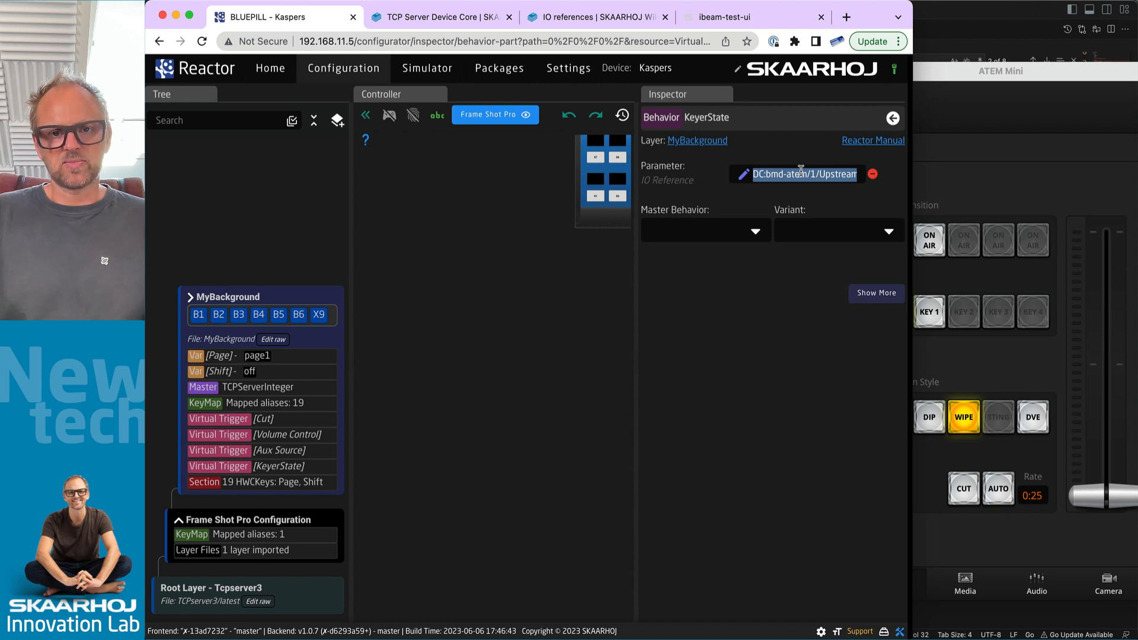
{"action": "key", "text": "BackSpace"}
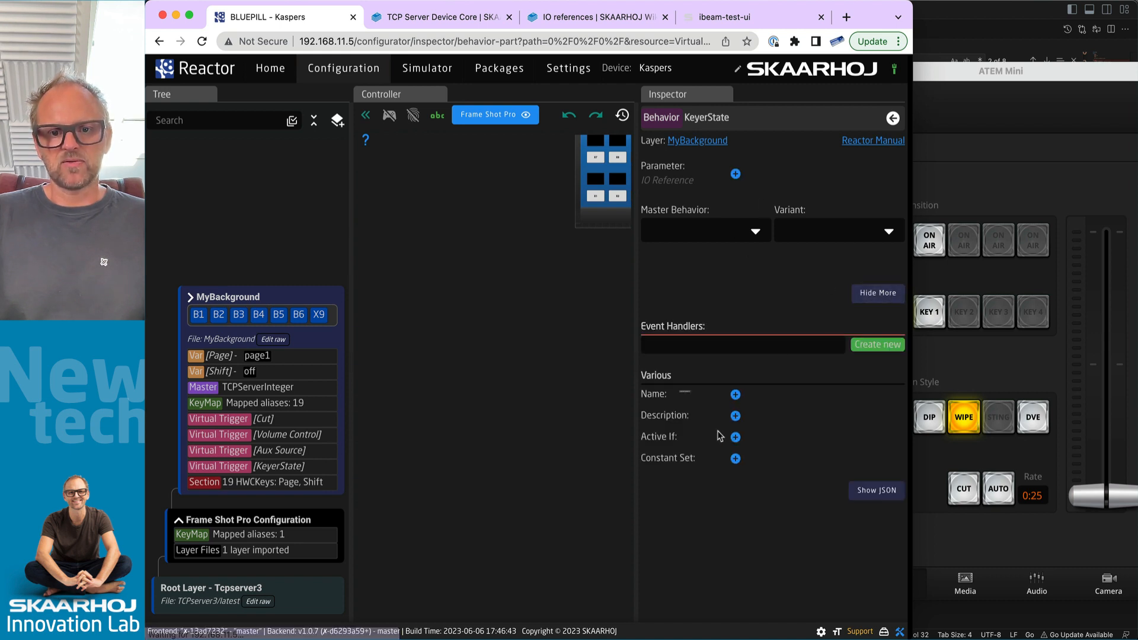
Create an event handler named setKeyerState in the KeyerState behavior.
{"action": "left_click", "coordinate": [877, 293]}
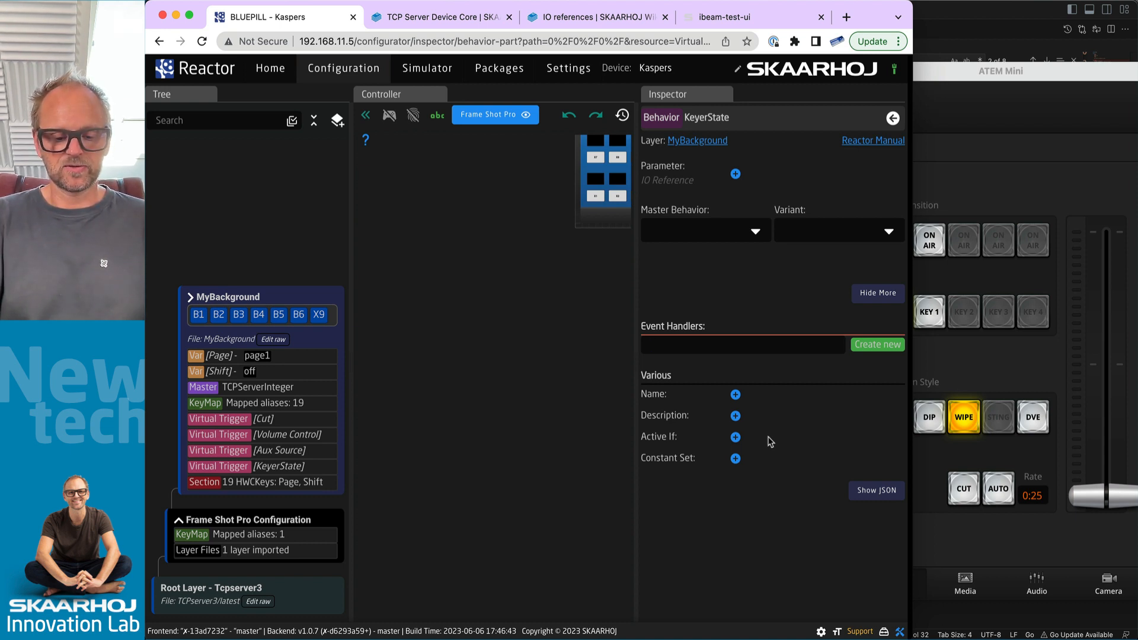
{"action": "type", "text": "setKeyer"}
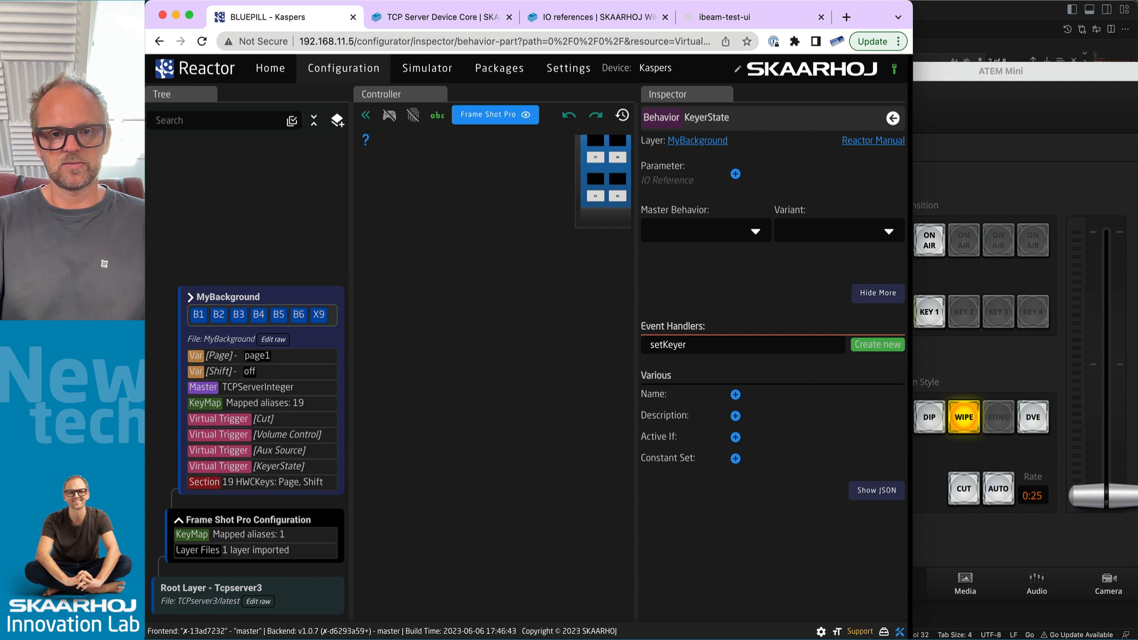
{"action": "type", "text": "Sta"}
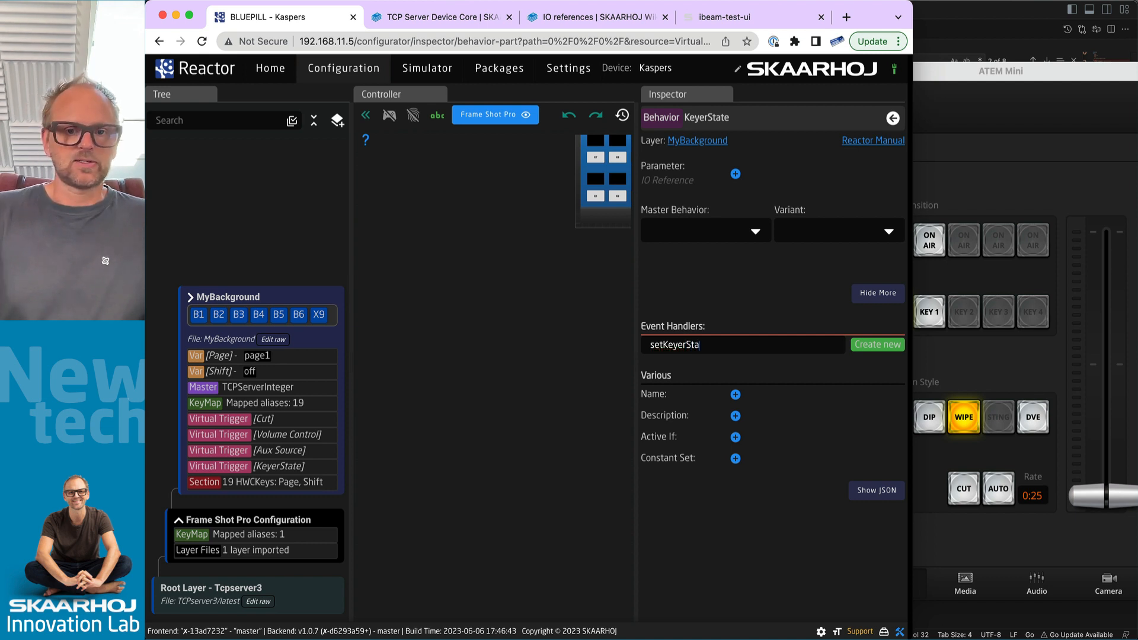
{"action": "type", "text": "te"}
{"action": "left_click", "coordinate": [879, 345]}
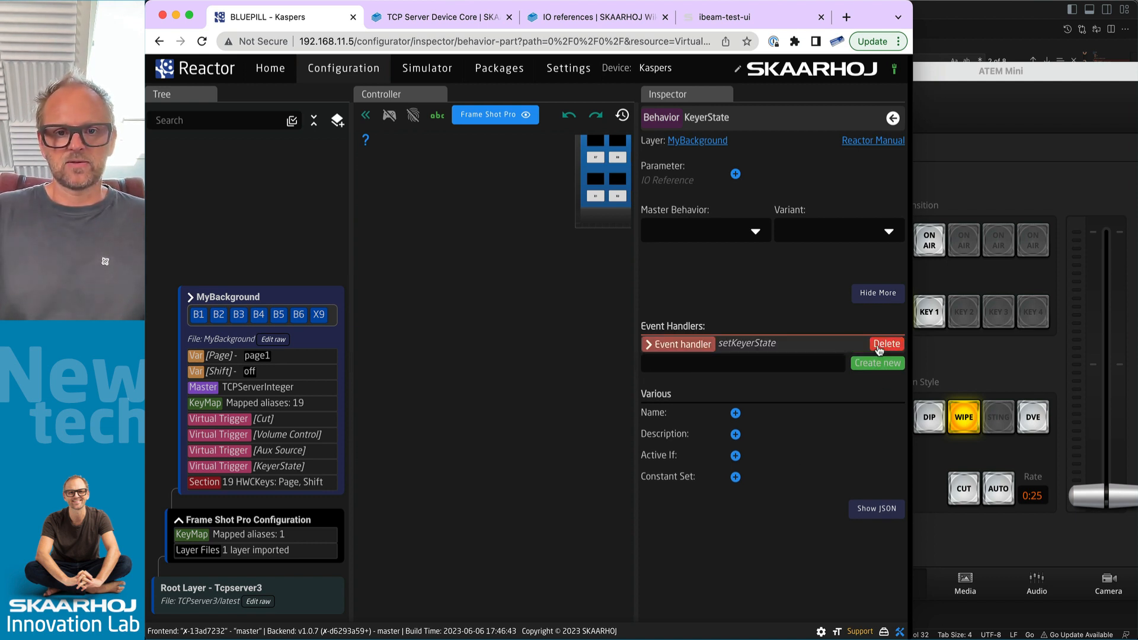
Expand the setKeyerState event handler, set its handler type to Binary (Button) and add a Set Values entry.
{"action": "left_click", "coordinate": [646, 344]}
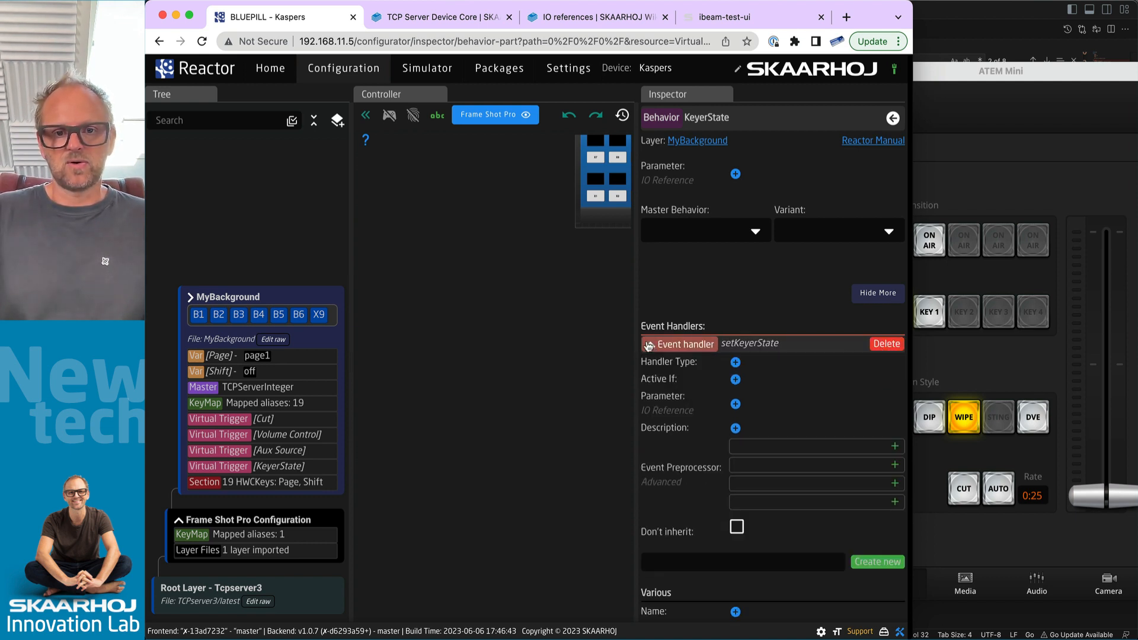
{"action": "left_click", "coordinate": [735, 361]}
{"action": "left_click", "coordinate": [757, 368]}
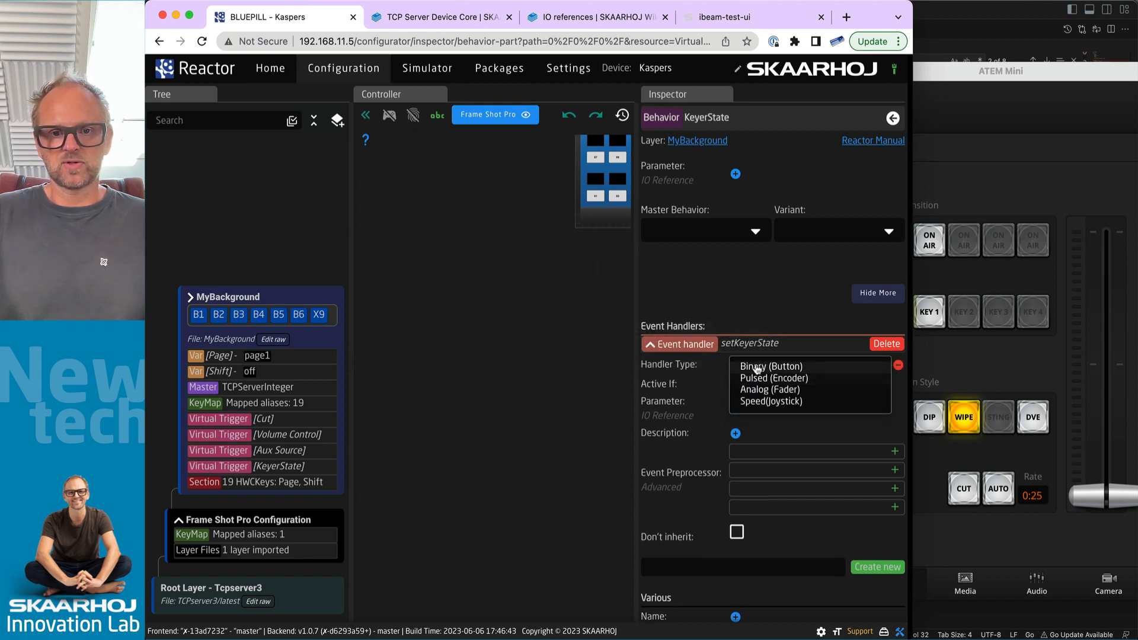
{"action": "left_click", "coordinate": [757, 367]}
{"action": "left_click", "coordinate": [741, 437]}
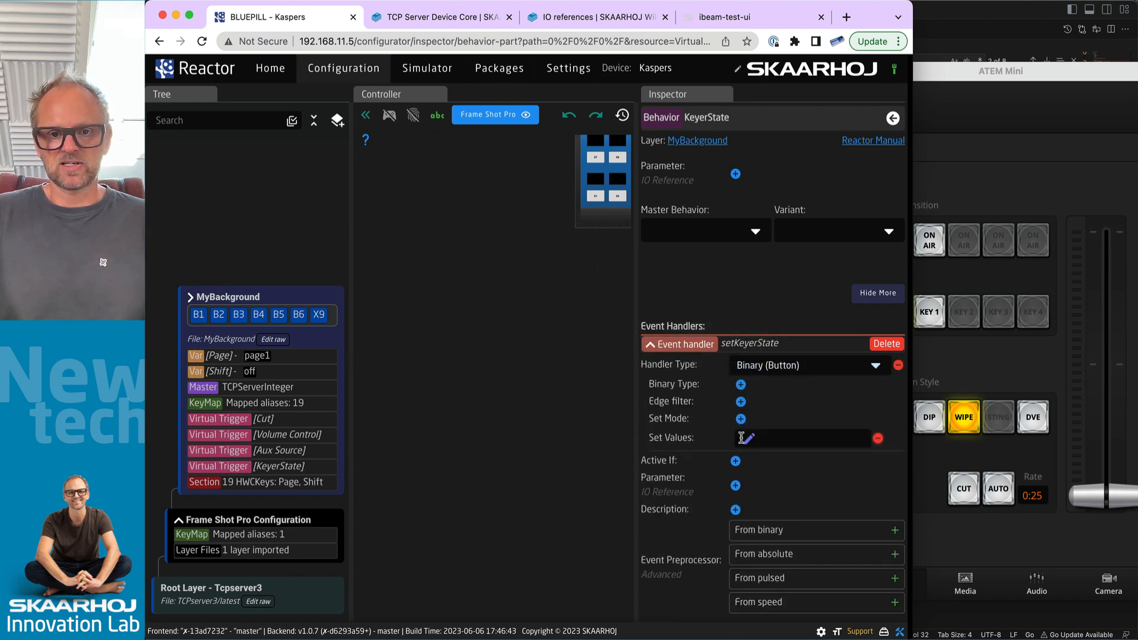
Add a parameter to the setKeyerState handler and paste the reference DC:bmd-atem/1/UpstreamKeyerCut/1/1/ into it.
{"action": "left_click", "coordinate": [736, 485]}
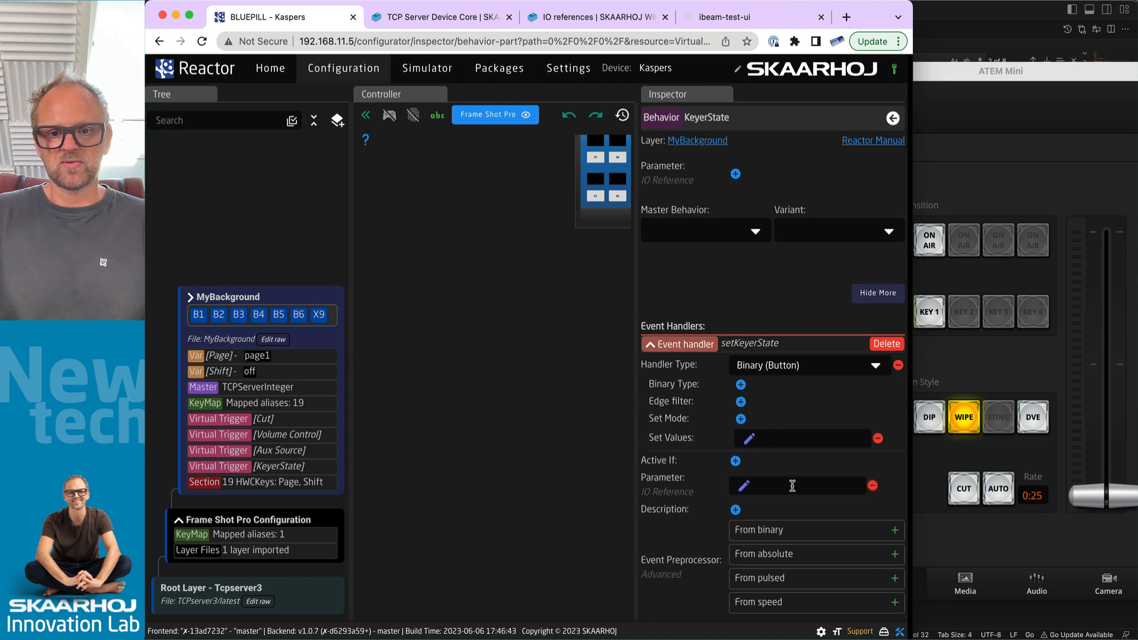
{"action": "key", "text": "super+v"}
{"action": "left_click_drag", "start_coordinate": [765, 487], "coordinate": [748, 487]}
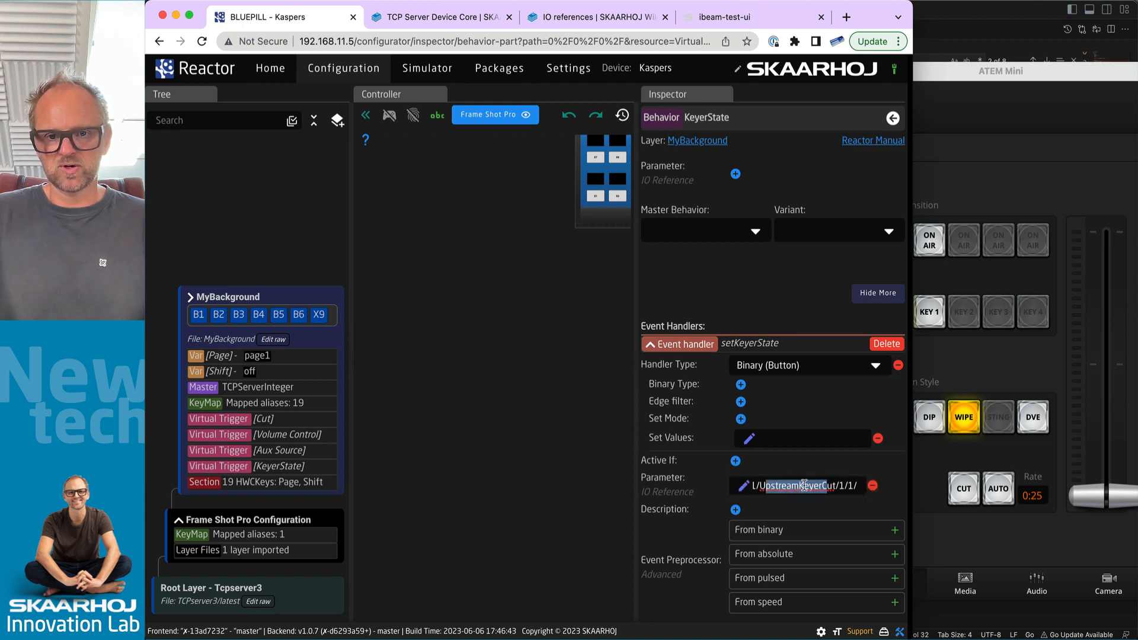
{"action": "left_click_drag", "start_coordinate": [808, 485], "coordinate": [867, 488]}
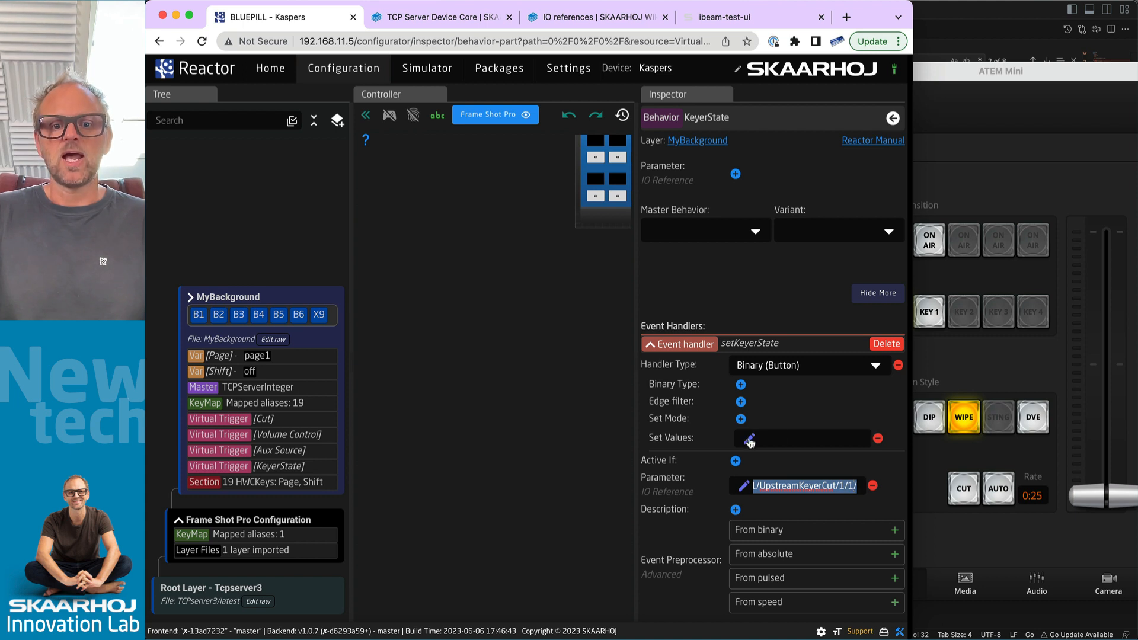
{"action": "left_click", "coordinate": [780, 439]}
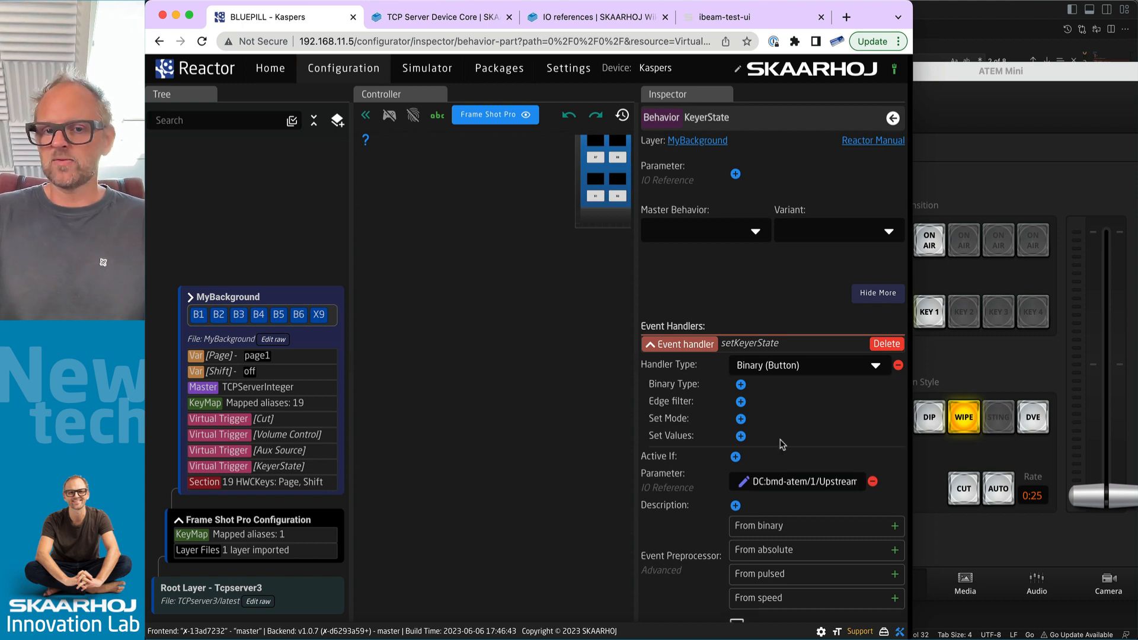
Set the handler's Set Values reference to the TCP Server's Boolean Value number 160 and submit it.
{"action": "left_click", "coordinate": [741, 436]}
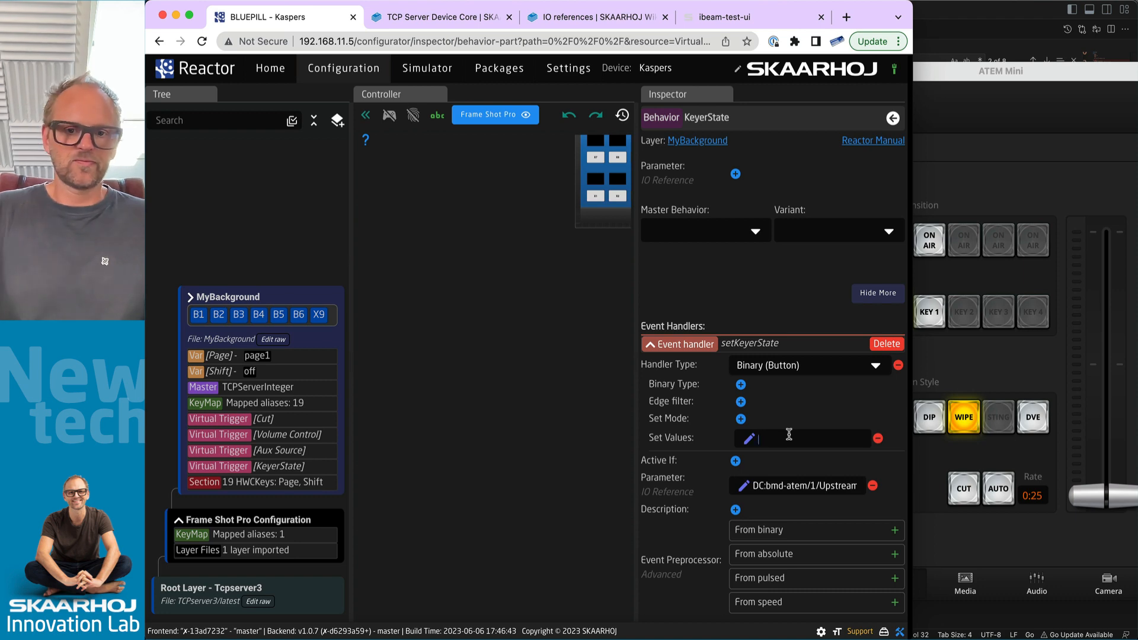
{"action": "left_click", "coordinate": [749, 440]}
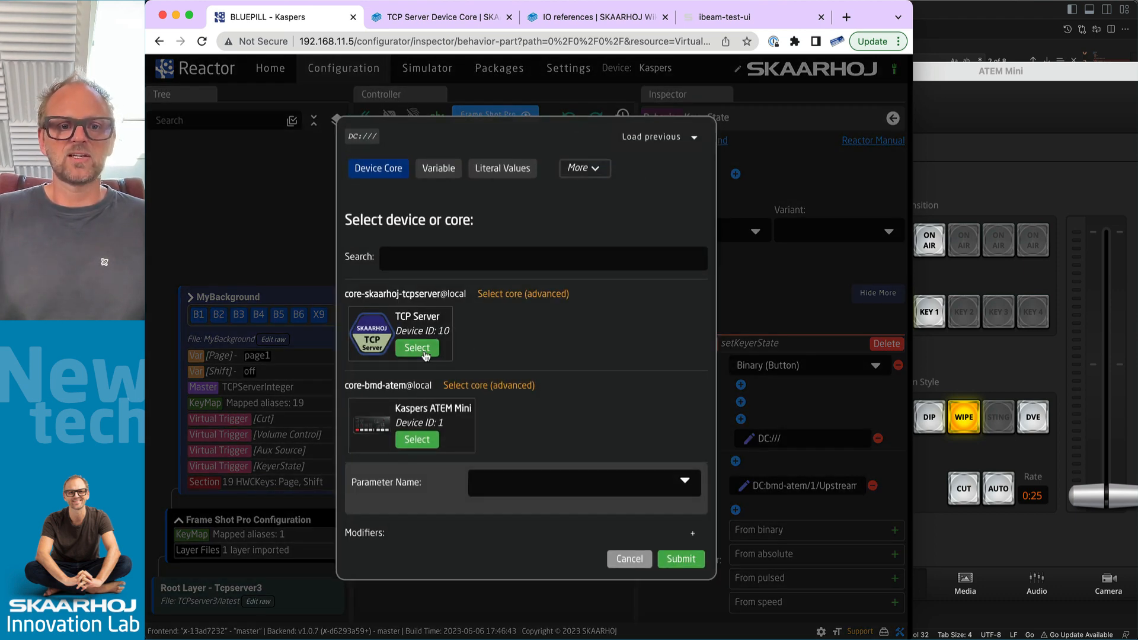
{"action": "left_click", "coordinate": [422, 350]}
{"action": "left_click", "coordinate": [555, 471]}
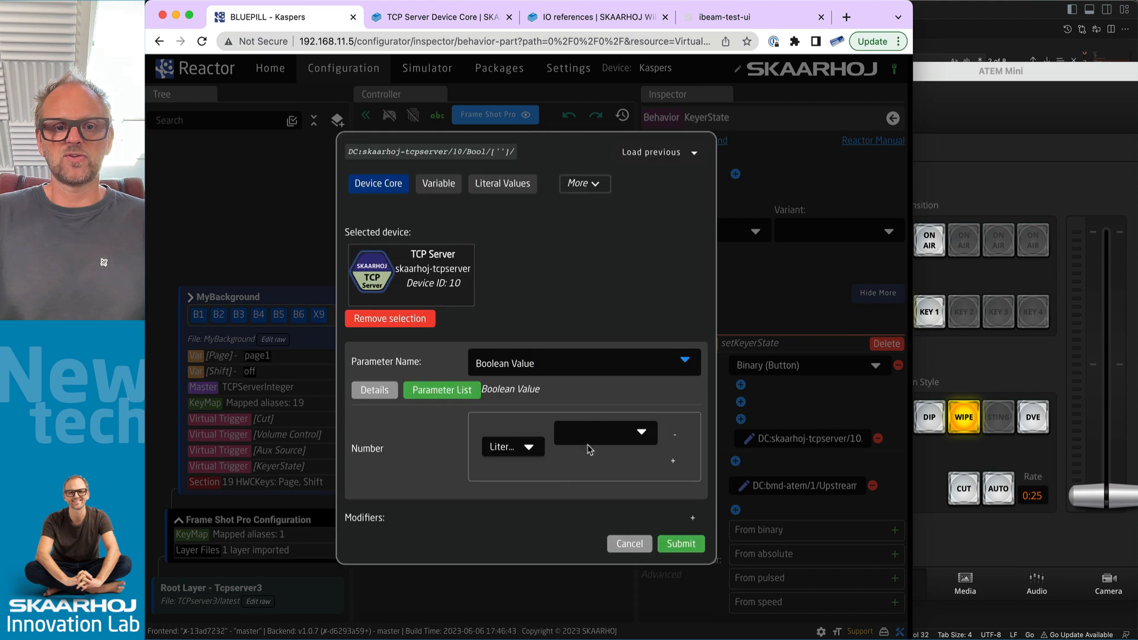
{"action": "left_click", "coordinate": [640, 432]}
{"action": "scroll", "coordinate": [613, 554], "scroll_direction": "down", "scroll_amount": 15}
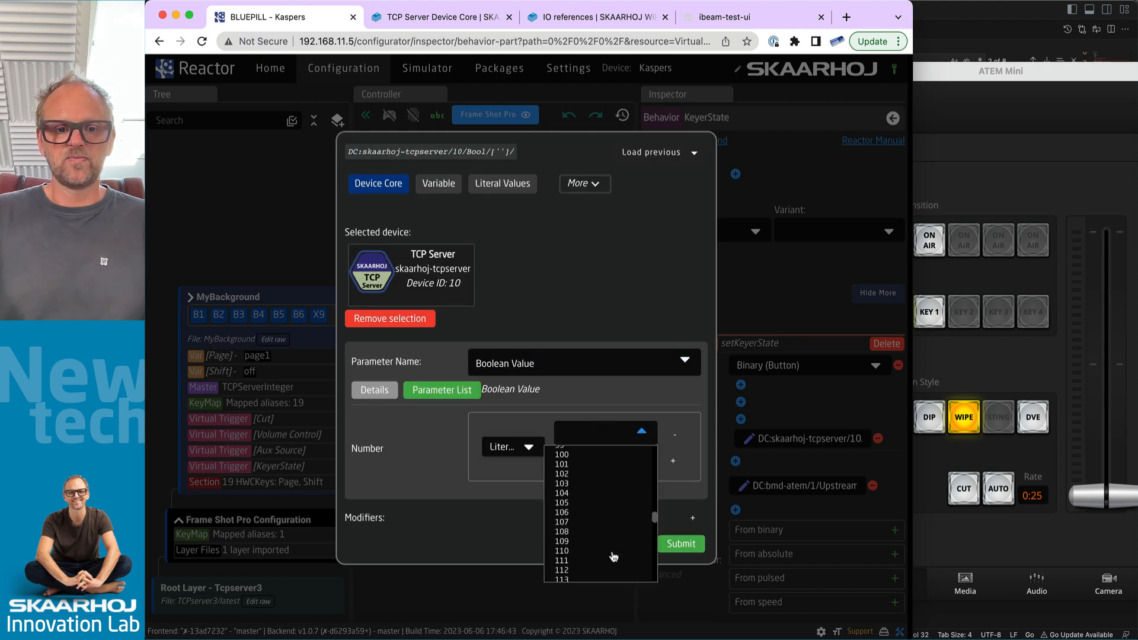
{"action": "scroll", "coordinate": [604, 533], "scroll_direction": "up", "scroll_amount": 5}
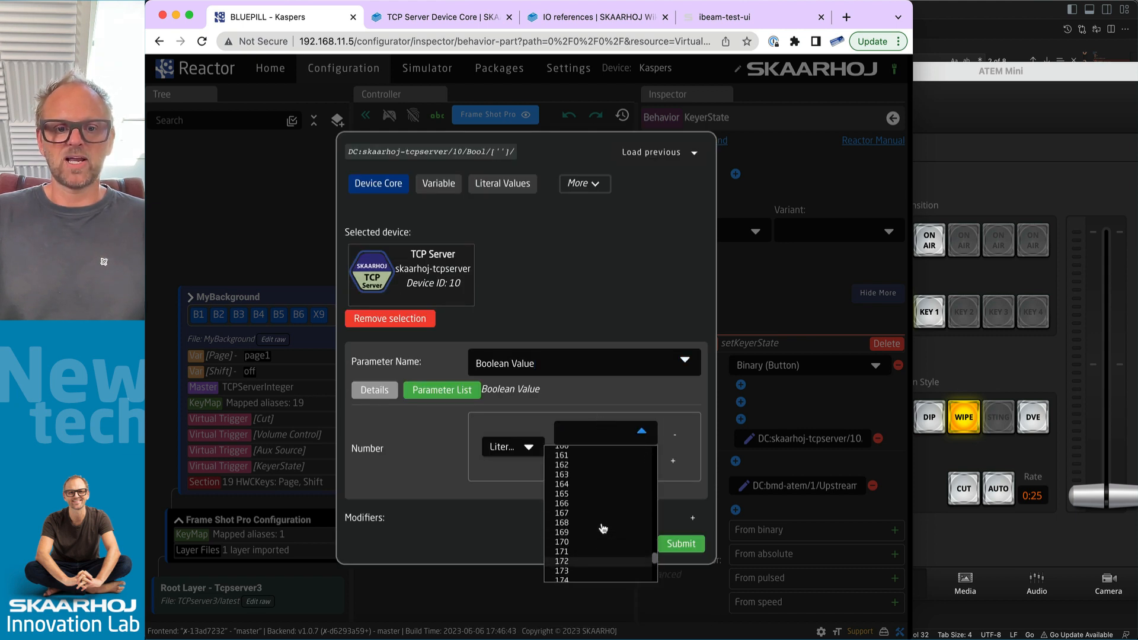
{"action": "scroll", "coordinate": [602, 530], "scroll_direction": "up", "scroll_amount": 1}
{"action": "left_click", "coordinate": [574, 536]}
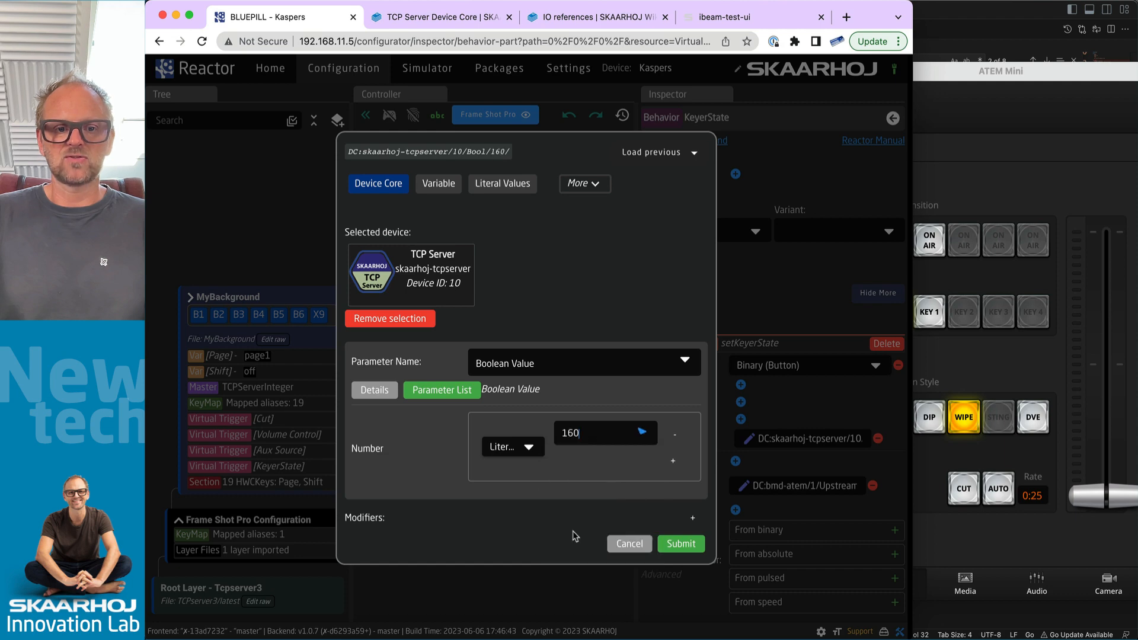
{"action": "left_click", "coordinate": [677, 544]}
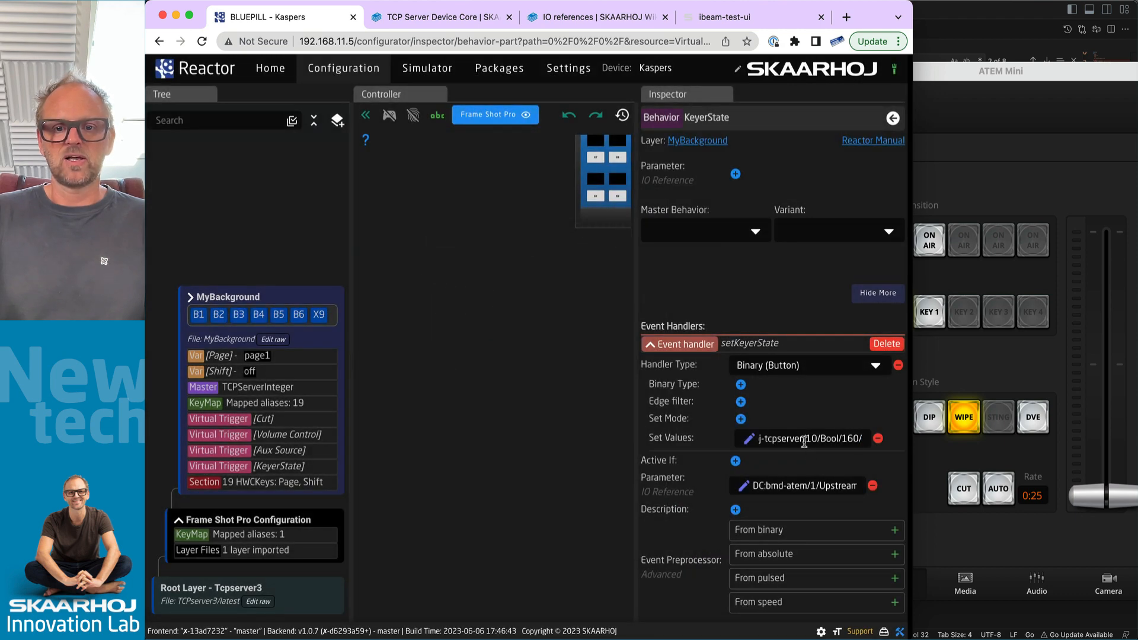
Compare the setKeyerState handler's Set Values reference with its Upstream Keyer Cut parameter reference.
{"action": "left_click_drag", "start_coordinate": [800, 440], "coordinate": [883, 441]}
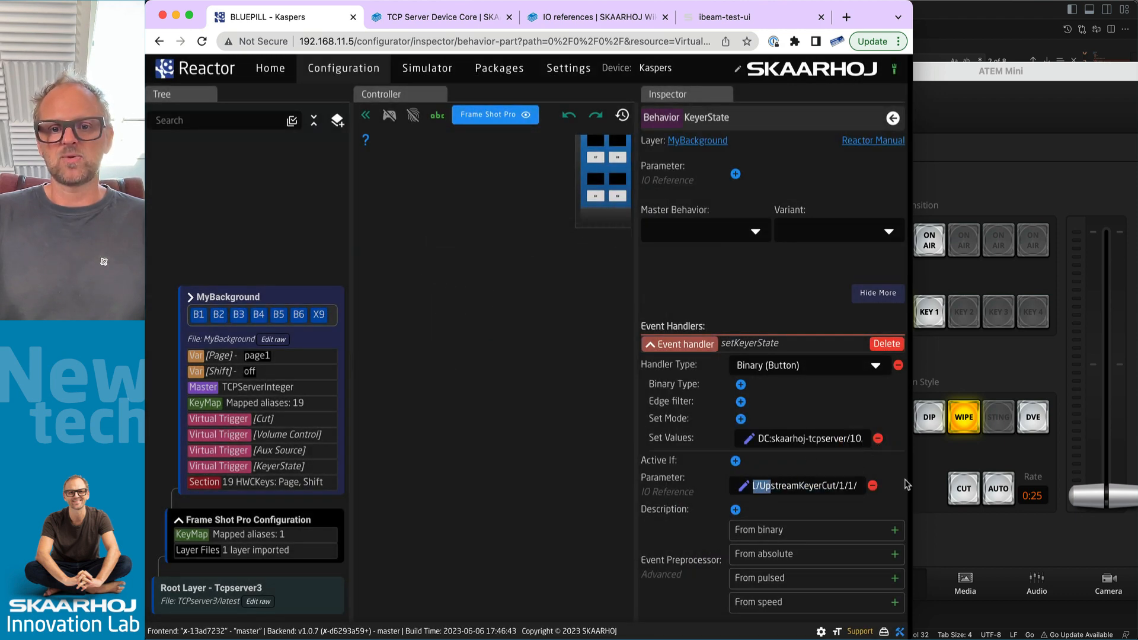
{"action": "left_click_drag", "start_coordinate": [790, 439], "coordinate": [902, 439]}
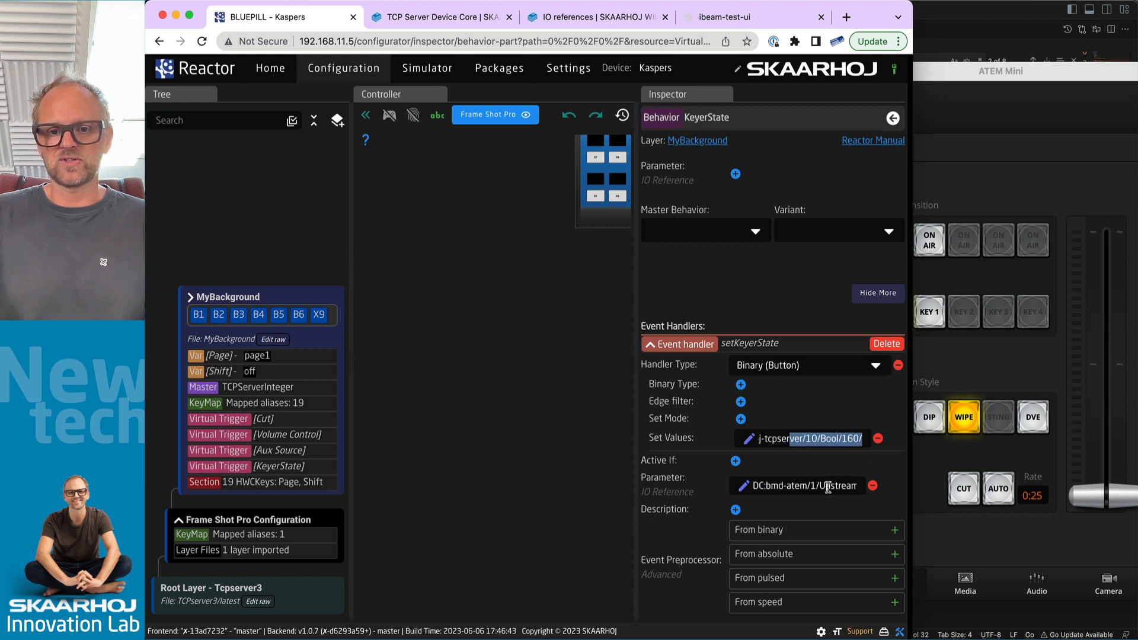
{"action": "left_click_drag", "start_coordinate": [828, 487], "coordinate": [898, 485]}
{"action": "left_click", "coordinate": [893, 468]}
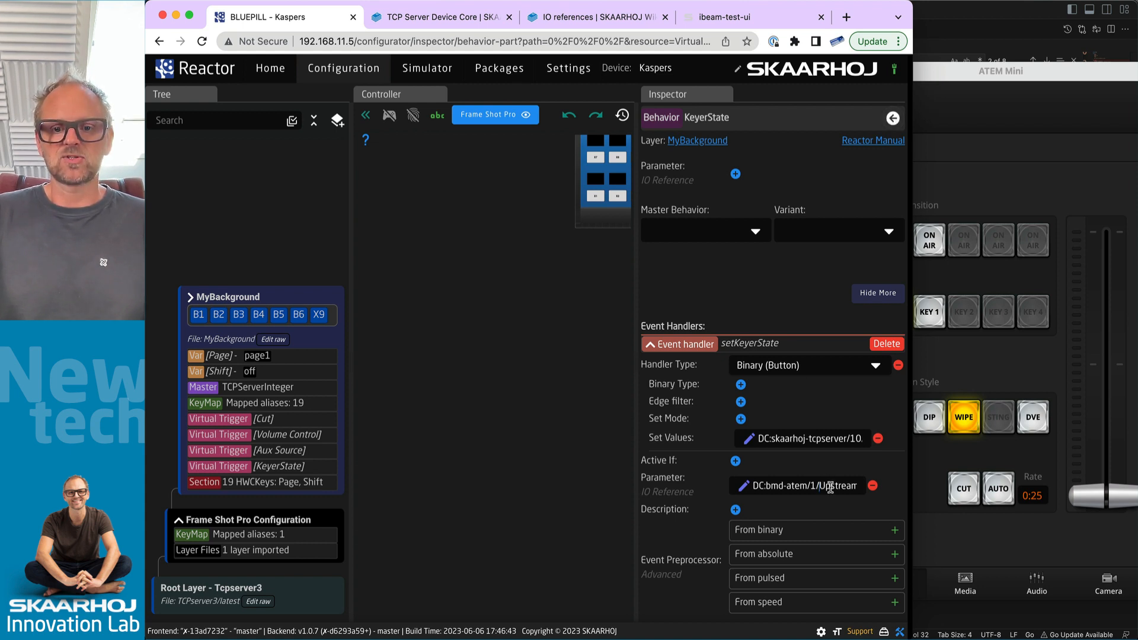
{"action": "left_click_drag", "start_coordinate": [830, 487], "coordinate": [852, 478]}
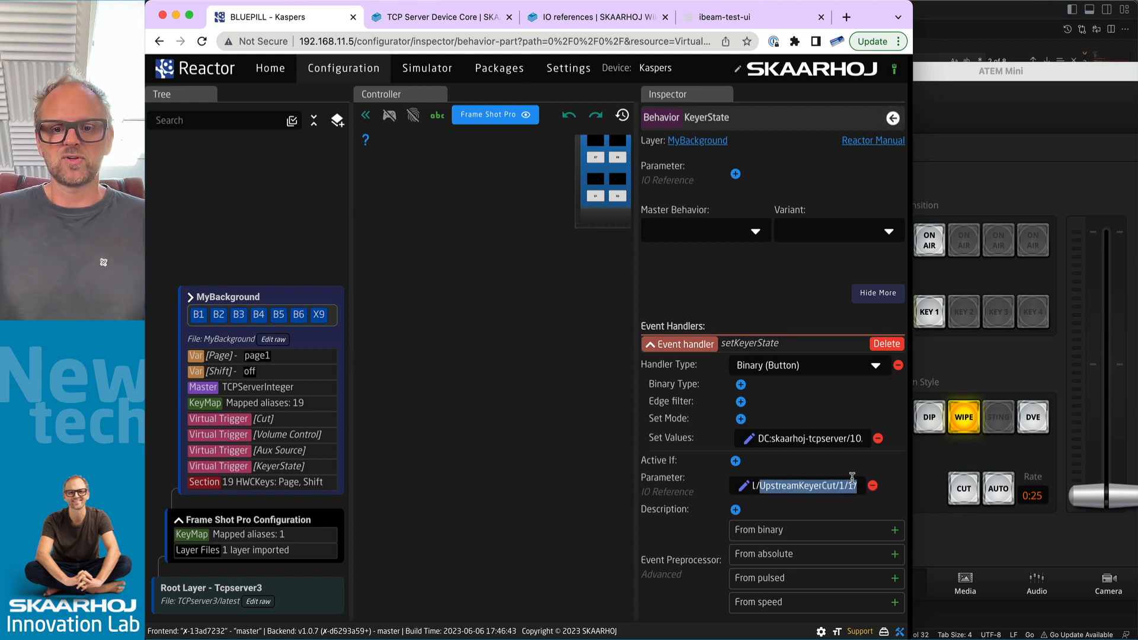
Open the parameter list of the BMD ATEM device core from the project's home page.
{"action": "left_click", "coordinate": [272, 72]}
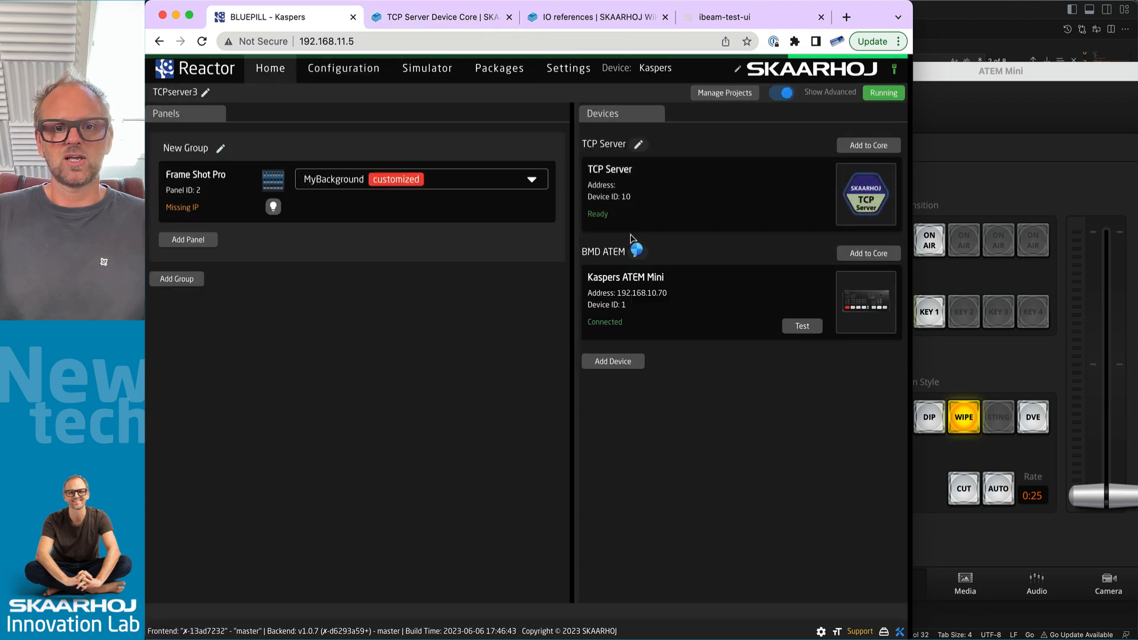
{"action": "left_click", "coordinate": [637, 249]}
{"action": "left_click", "coordinate": [693, 373]}
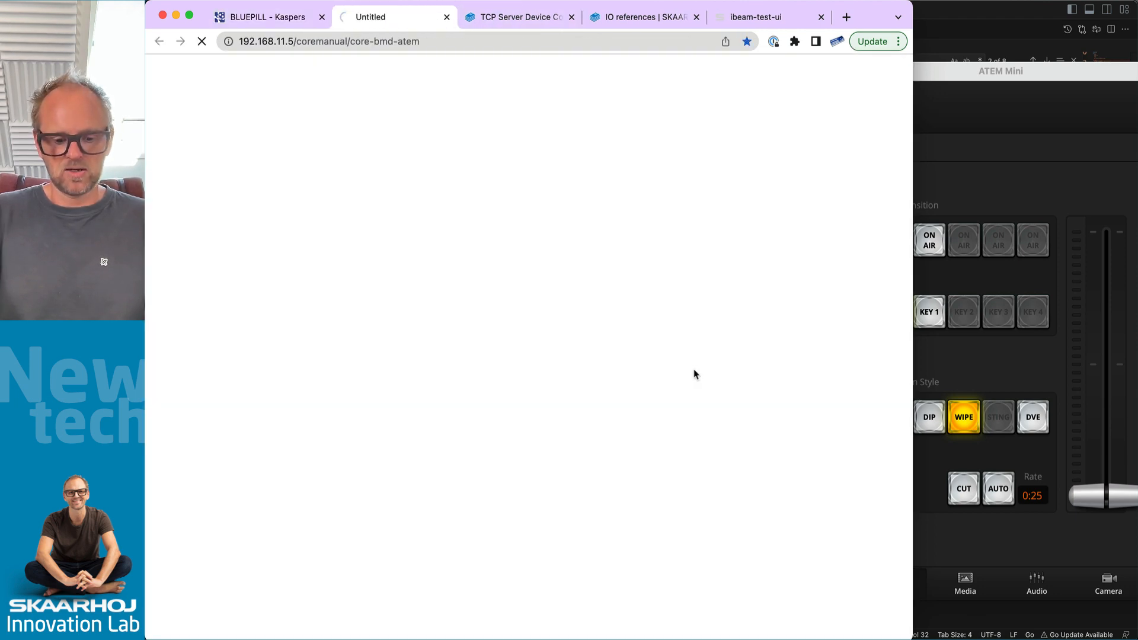
Search the BMD ATEM manual for "upstreamkeyer" and examine the control type of Upstream Keyer Cut.
{"action": "key", "text": "super+f"}
{"action": "type", "text": "Up"}
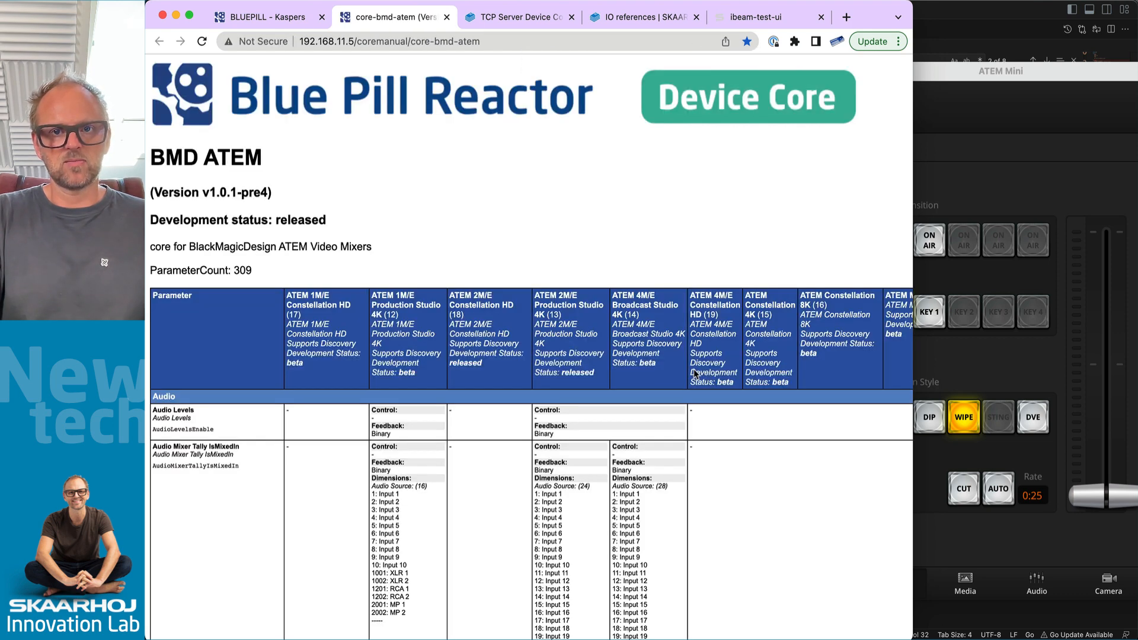
{"action": "key", "text": "super+f"}
{"action": "type", "text": "u"}
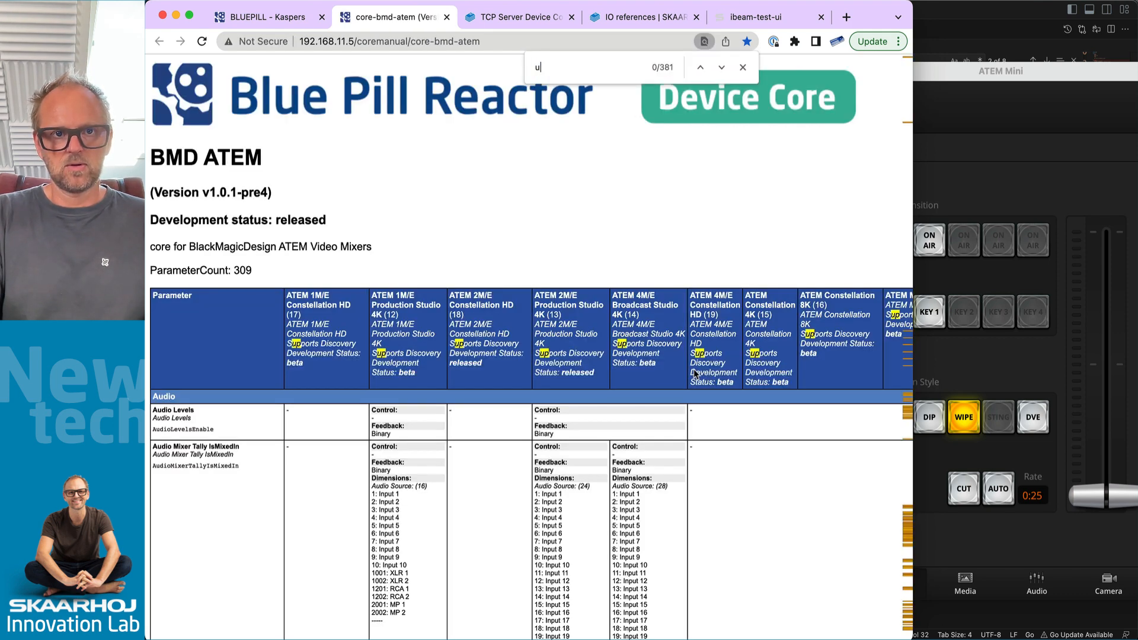
{"action": "type", "text": "pstreamkey"}
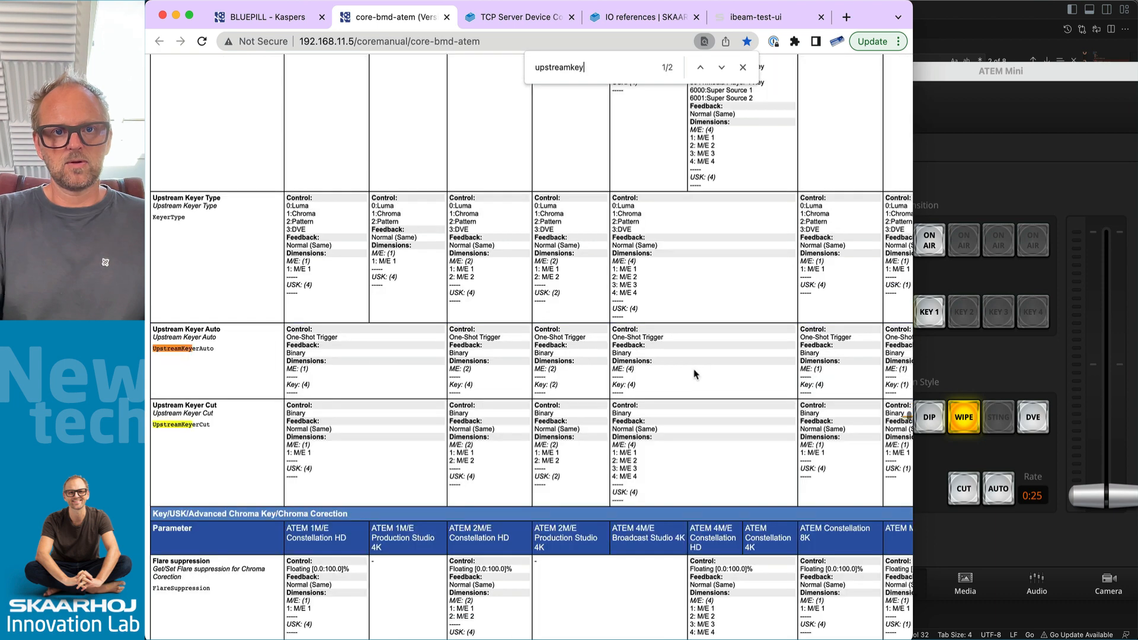
{"action": "type", "text": "er"}
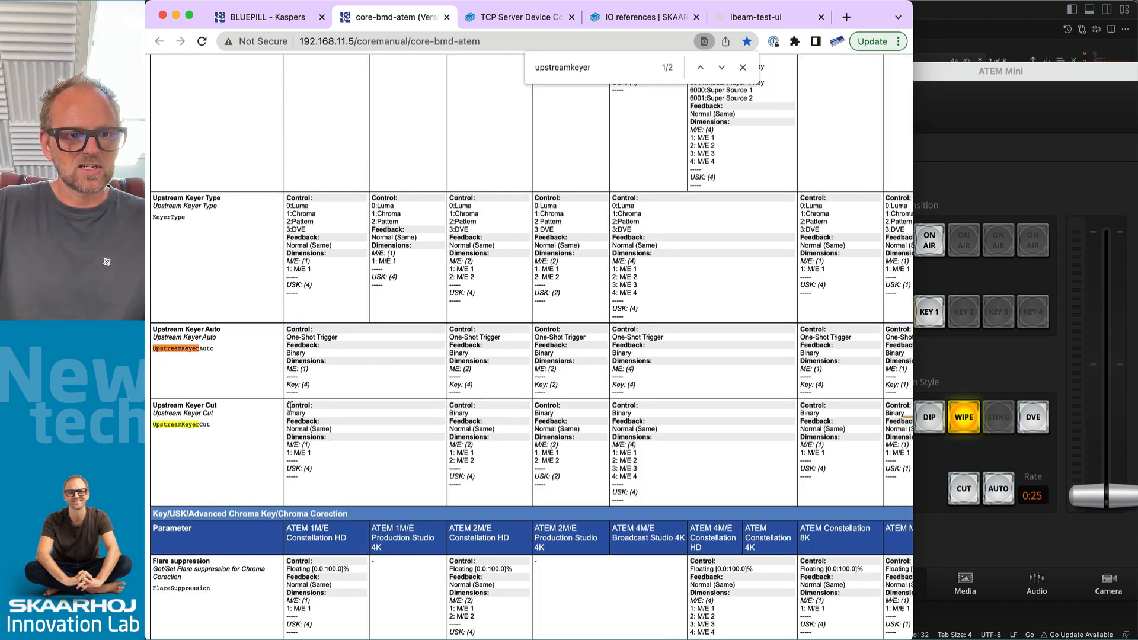
{"action": "left_click_drag", "start_coordinate": [286, 416], "coordinate": [314, 418]}
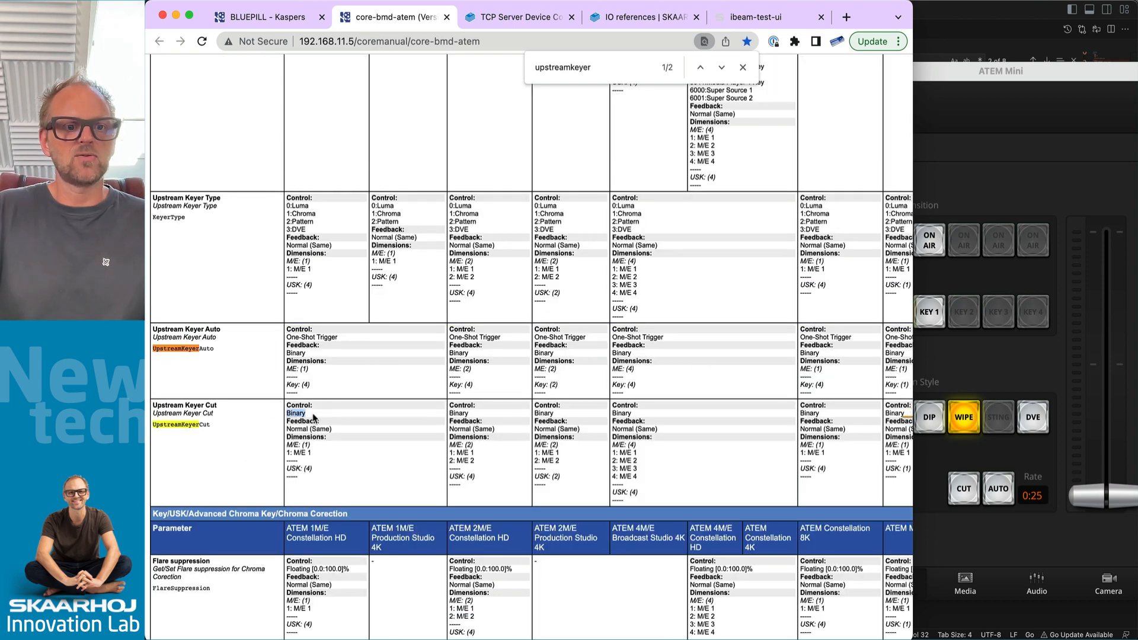
Return to Reactor, close the BMD ATEM core settings and reopen the project's configuration tree.
{"action": "left_click", "coordinate": [257, 17]}
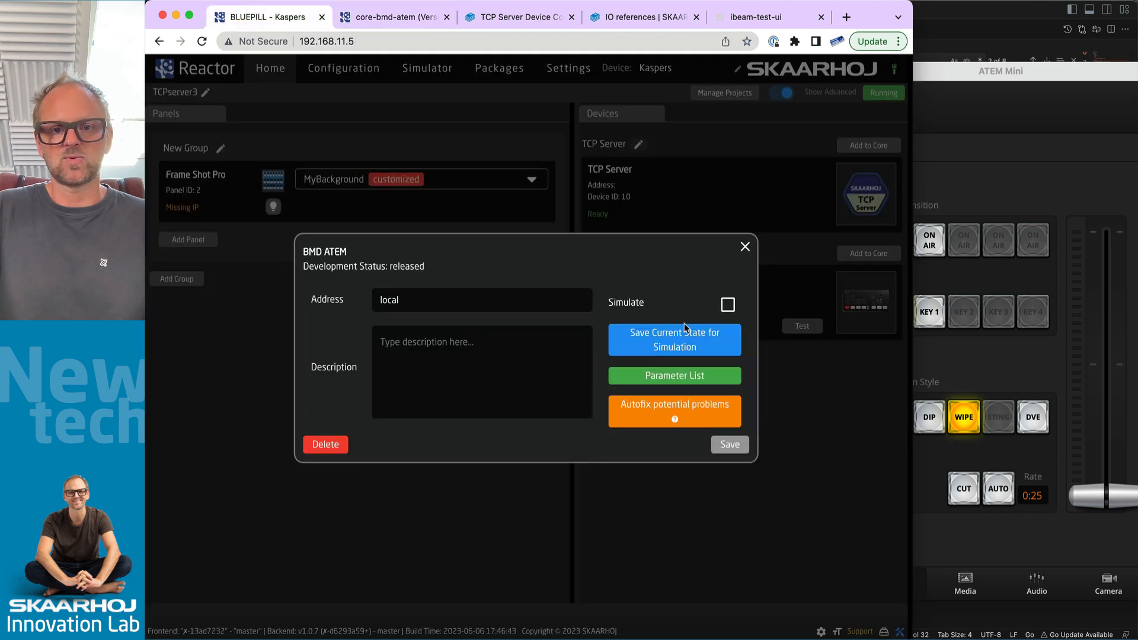
{"action": "left_click", "coordinate": [745, 246]}
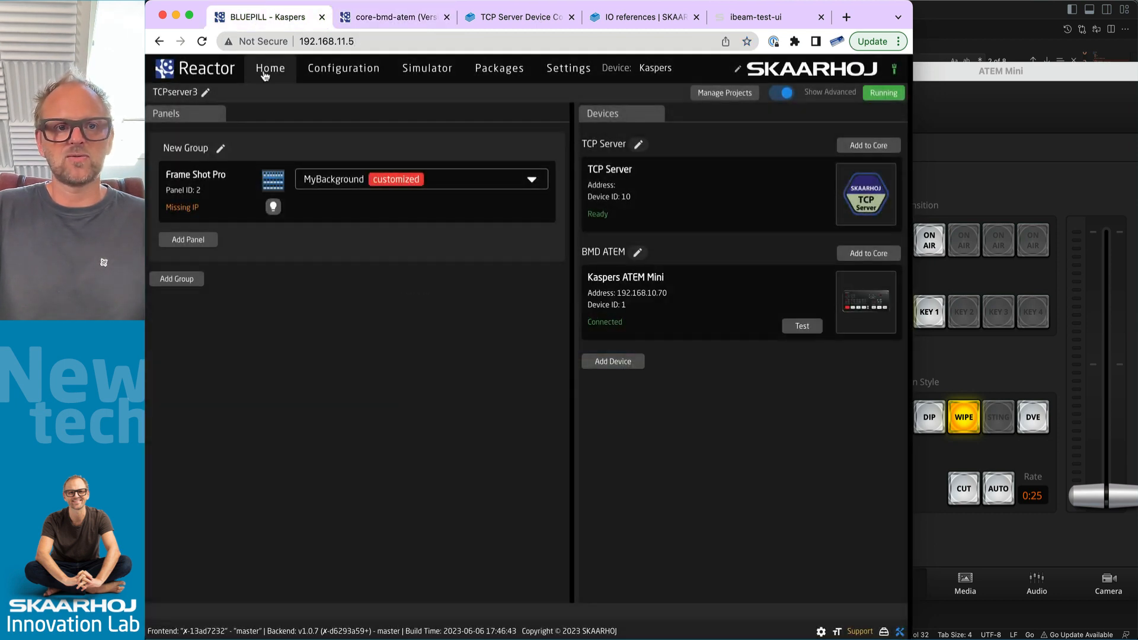
{"action": "left_click", "coordinate": [344, 69]}
{"action": "left_click", "coordinate": [179, 520]}
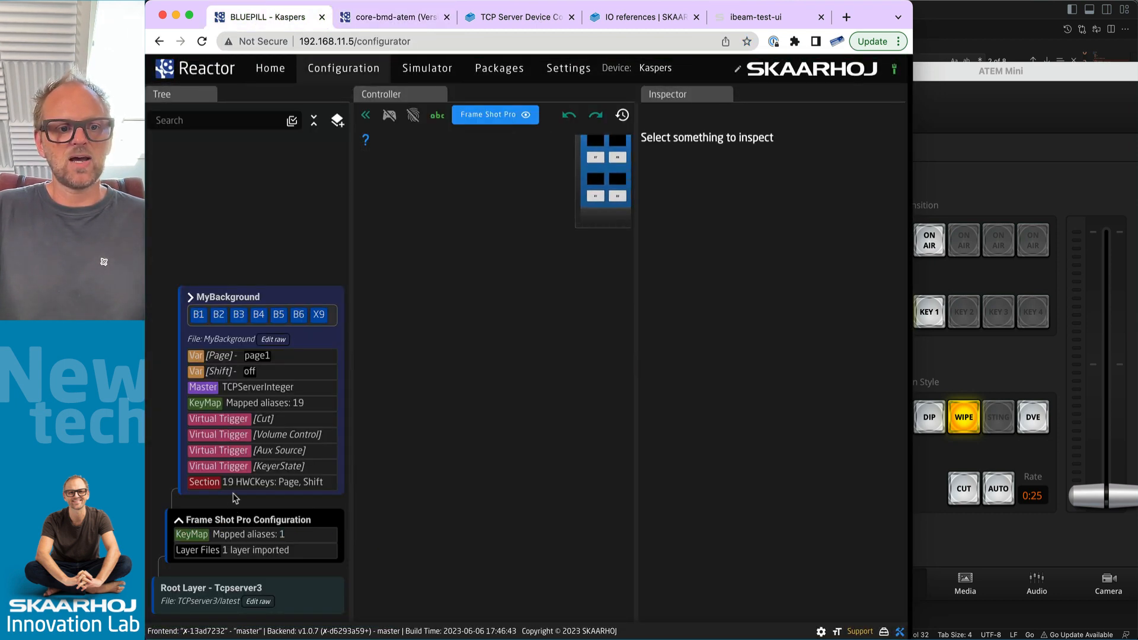
Bring up ATEM Software Control and switch to the terminal with the nc session, moving its window higher.
{"action": "left_click", "coordinate": [936, 182]}
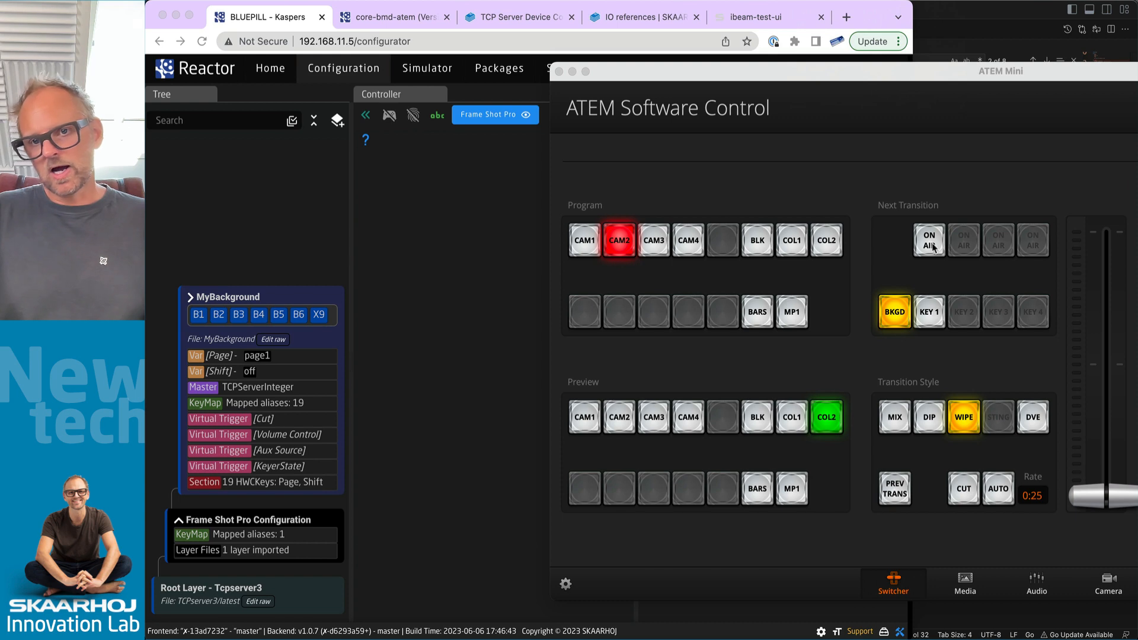
{"action": "key", "text": "super+Tab"}
{"action": "key", "text": "super+Tab"}
{"action": "key", "text": "super+Tab"}
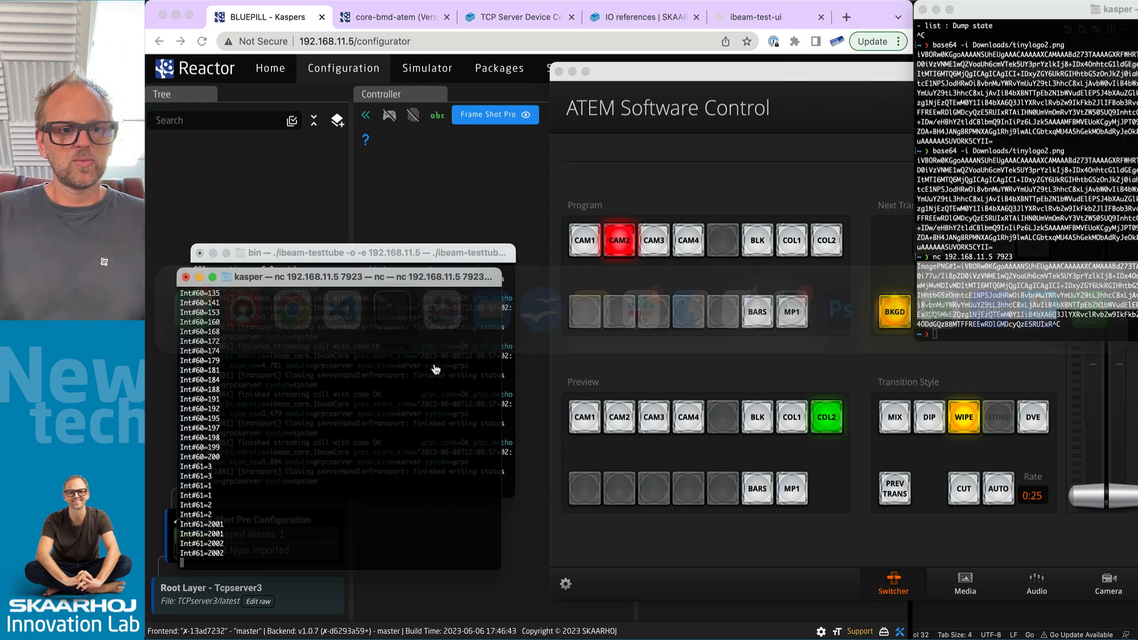
{"action": "left_click_drag", "start_coordinate": [377, 276], "coordinate": [381, 181]}
Send Bool#160=1 to the TCP server from the nc session.
{"action": "type", "text": "Bo"}
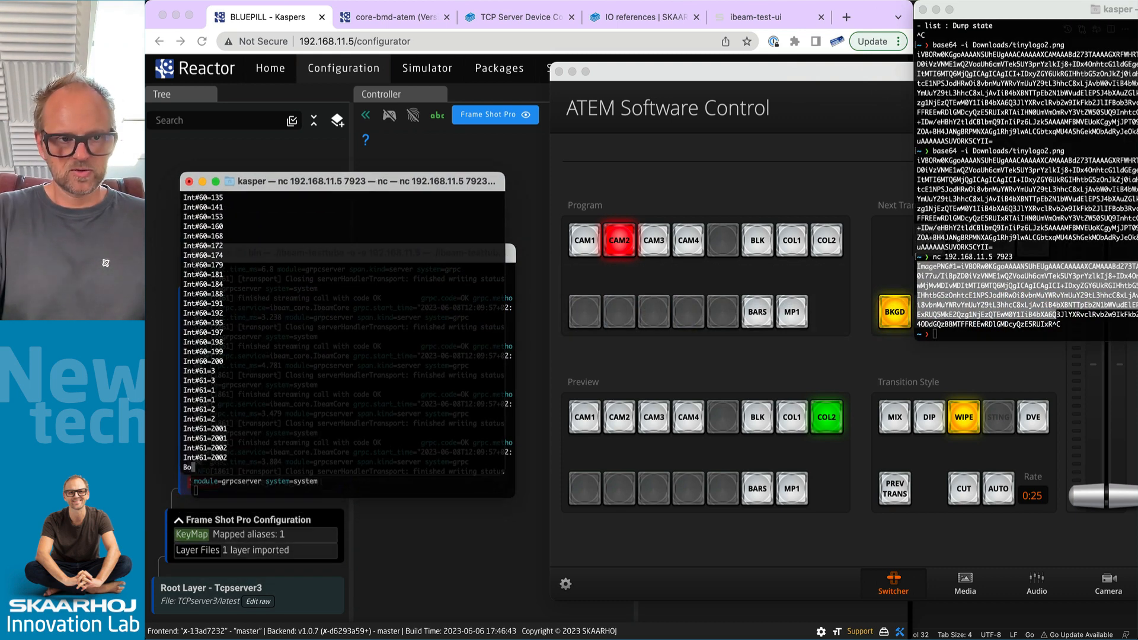
{"action": "type", "text": "ol#16"}
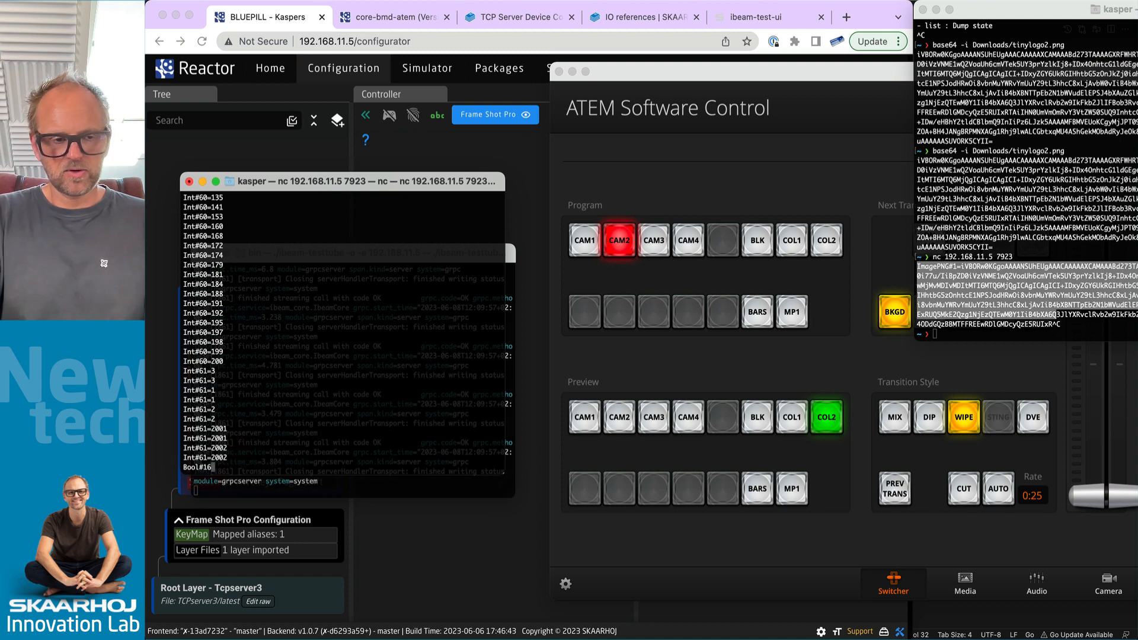
{"action": "type", "text": "0="}
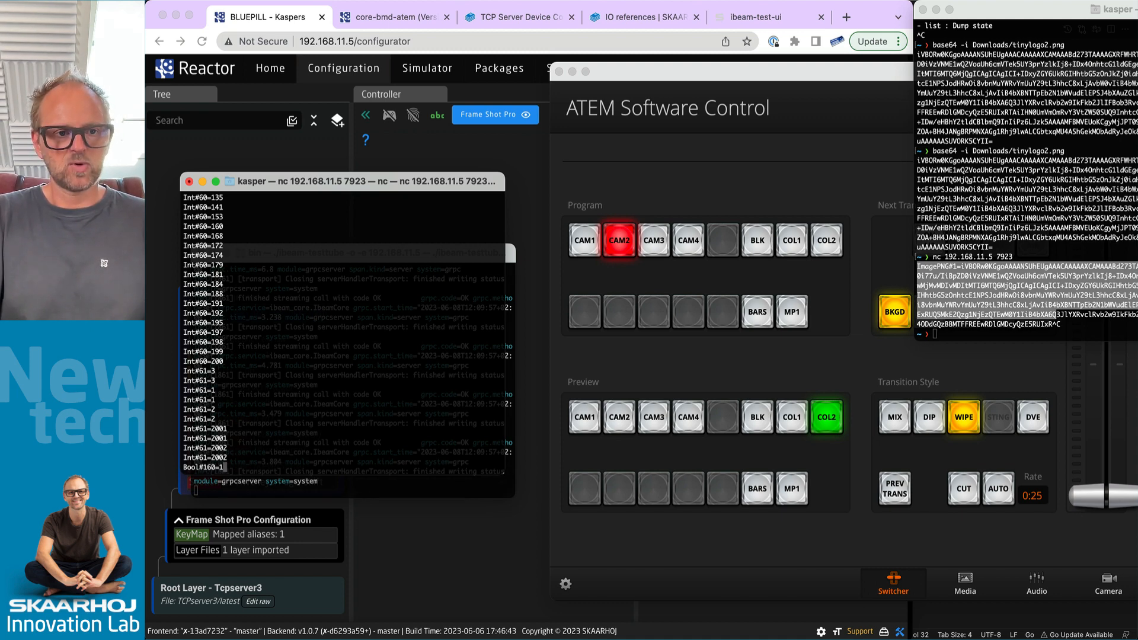
{"action": "type", "text": "1"}
{"action": "key", "text": "Return"}
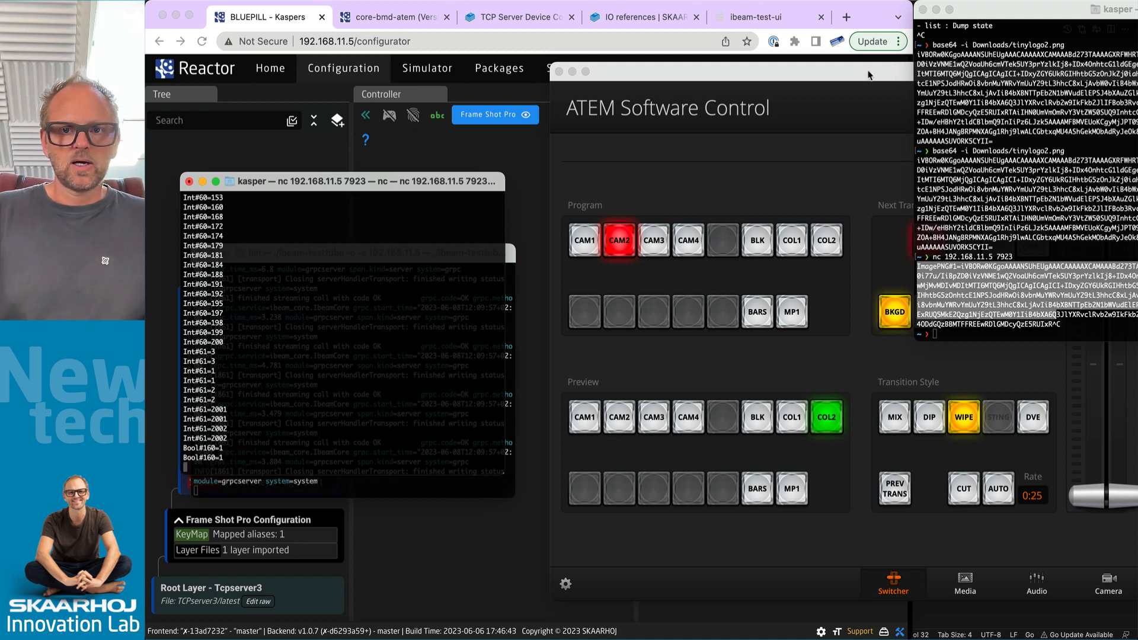
Move the ATEM window to expose the Next Transition keyer controls and send Bool#160=0 from the nc session.
{"action": "left_click_drag", "start_coordinate": [868, 75], "coordinate": [818, 71]}
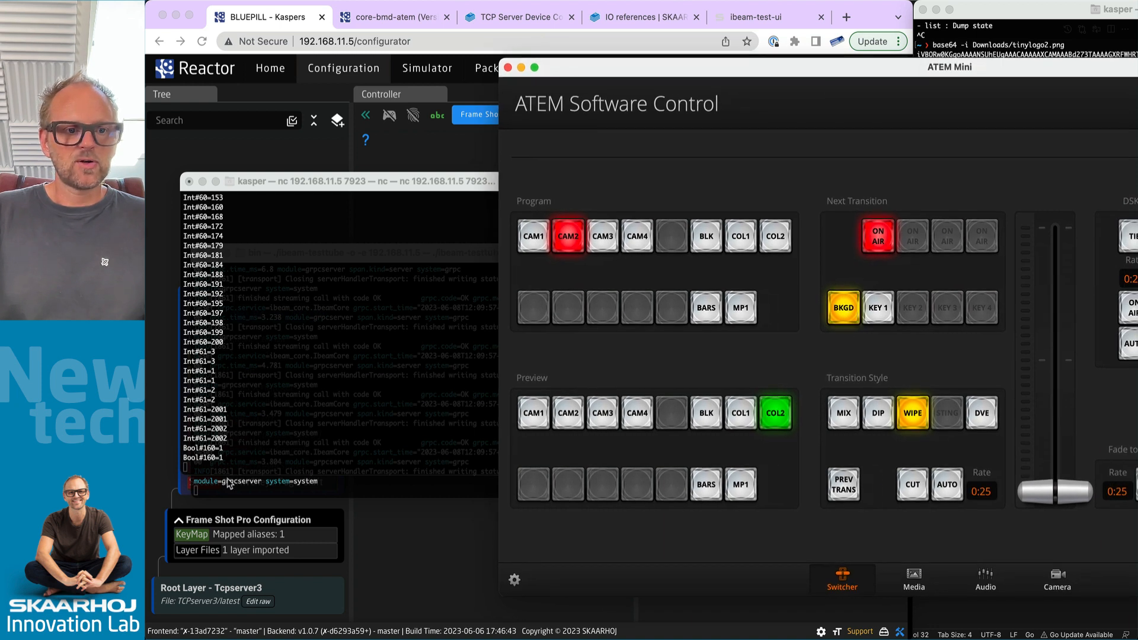
{"action": "left_click", "coordinate": [201, 460]}
{"action": "left_click_drag", "start_coordinate": [218, 460], "coordinate": [184, 462]}
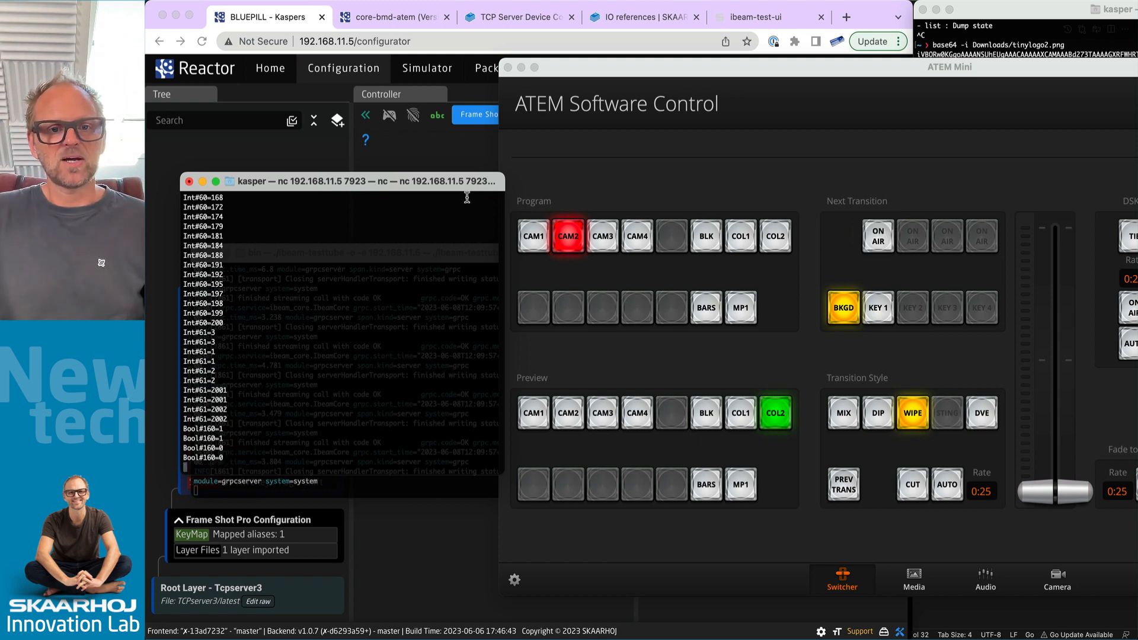
Reposition the ATEM Software Control window, review its Audio page and return to the Switcher page.
{"action": "left_click_drag", "start_coordinate": [988, 70], "coordinate": [818, 50]}
{"action": "left_click", "coordinate": [887, 560]}
{"action": "left_click", "coordinate": [821, 561]}
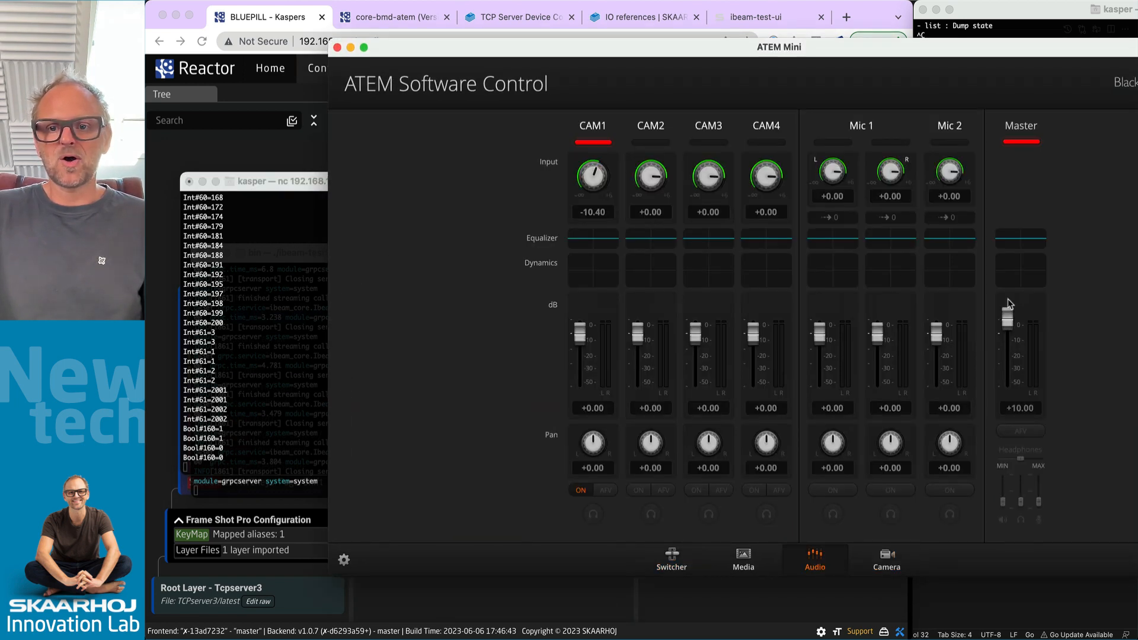
{"action": "left_click", "coordinate": [673, 563]}
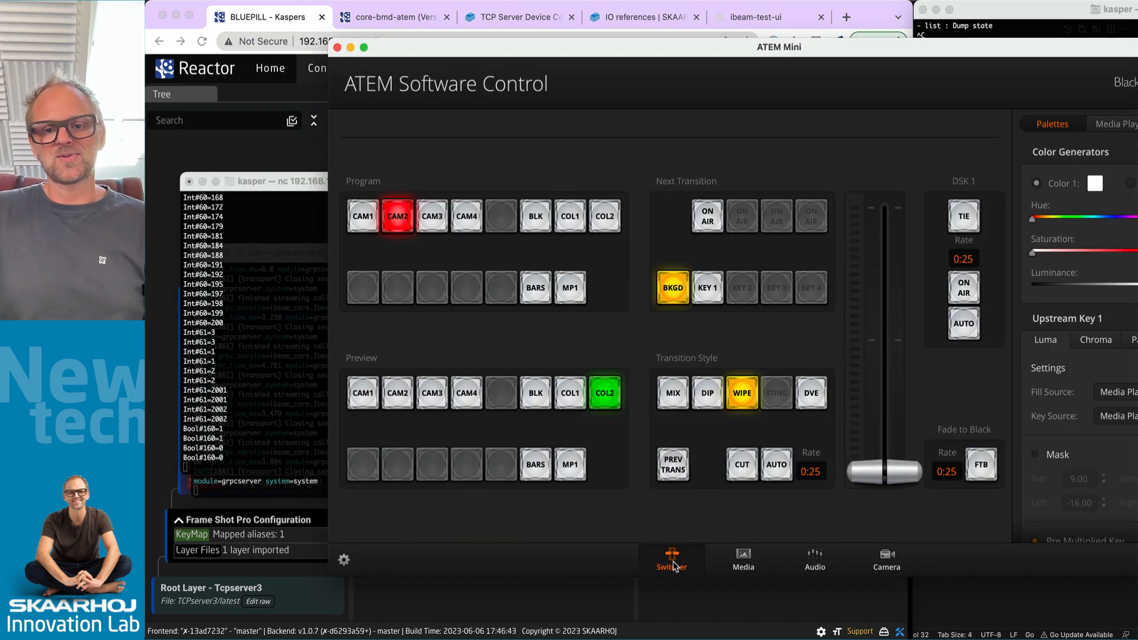